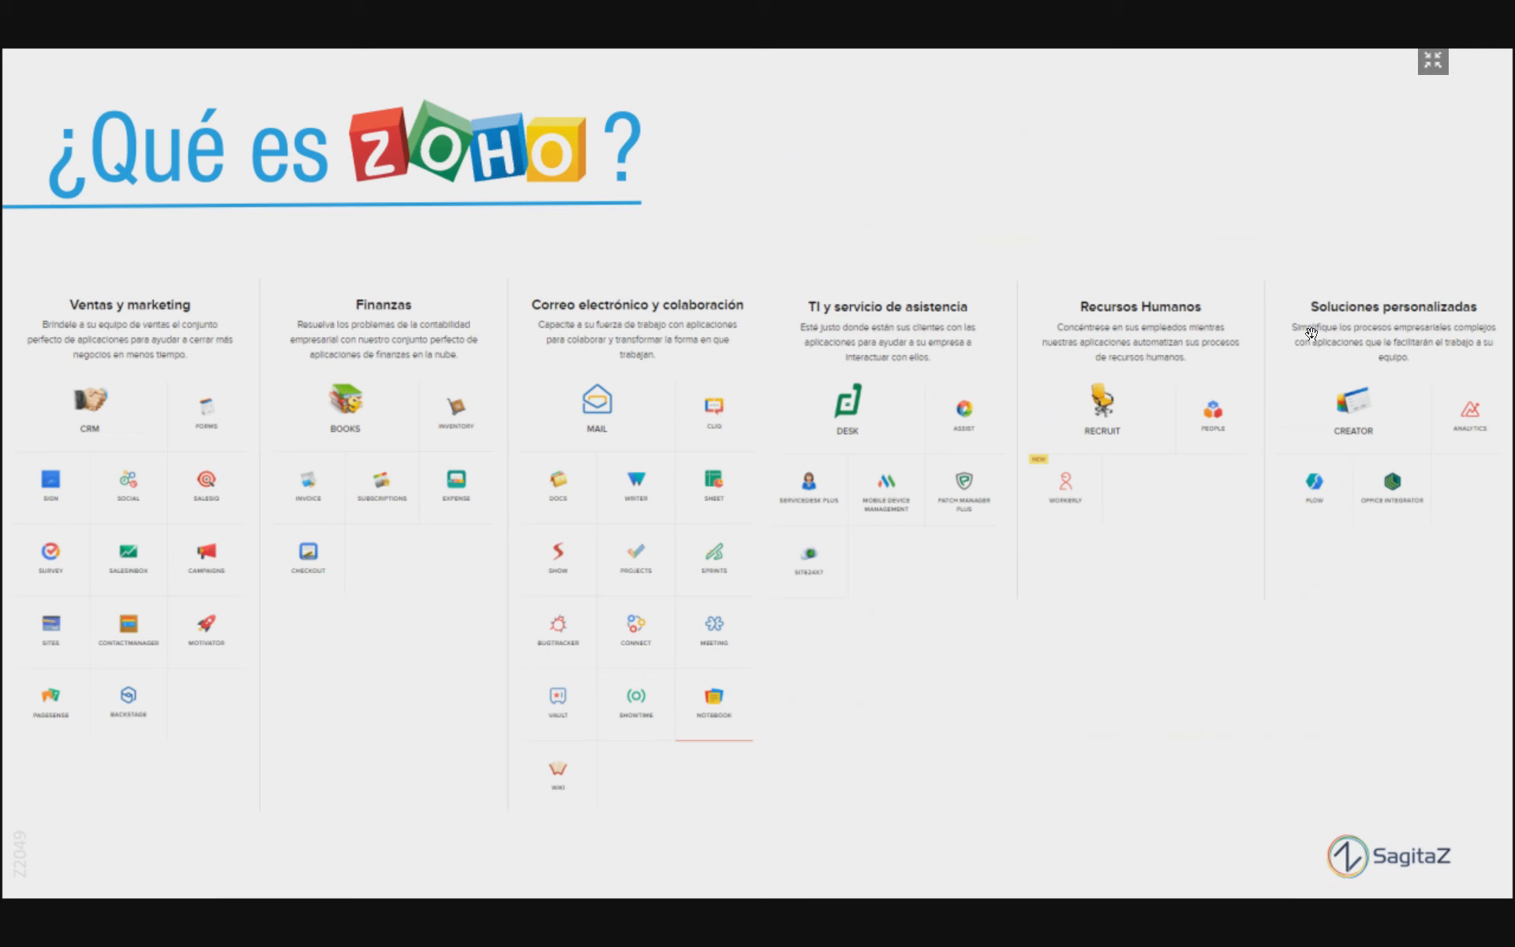
# Exit the full-screen webinar presentation, close the PDF reader and switch to the Zoho Books dashboard in the browser
pyautogui.press('Escape')
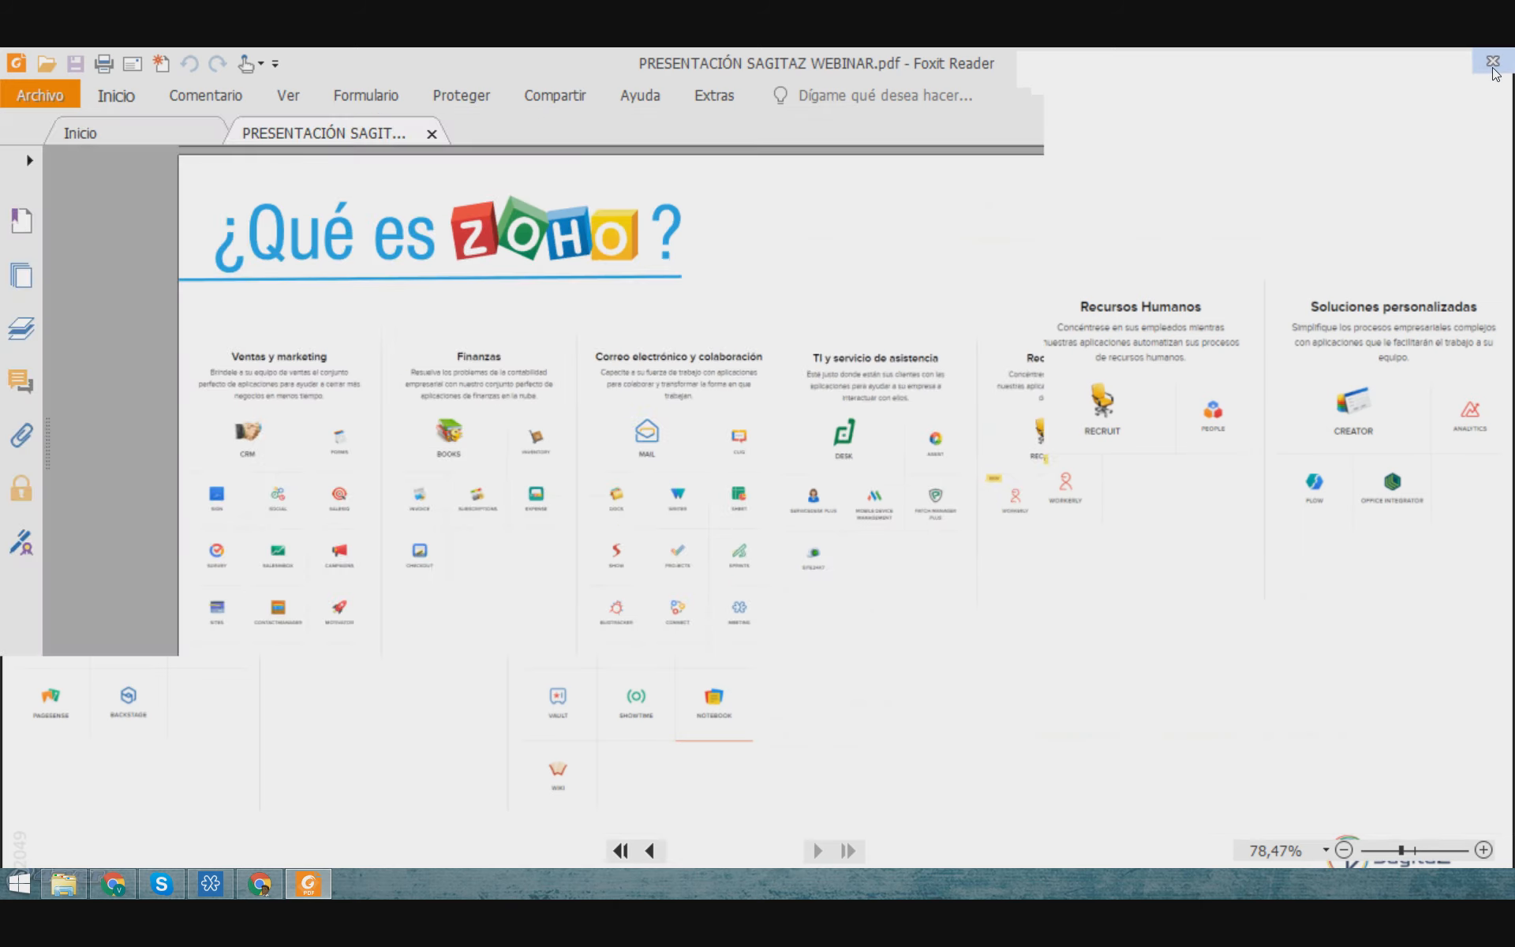
pyautogui.hotkey('alt', 'F4')
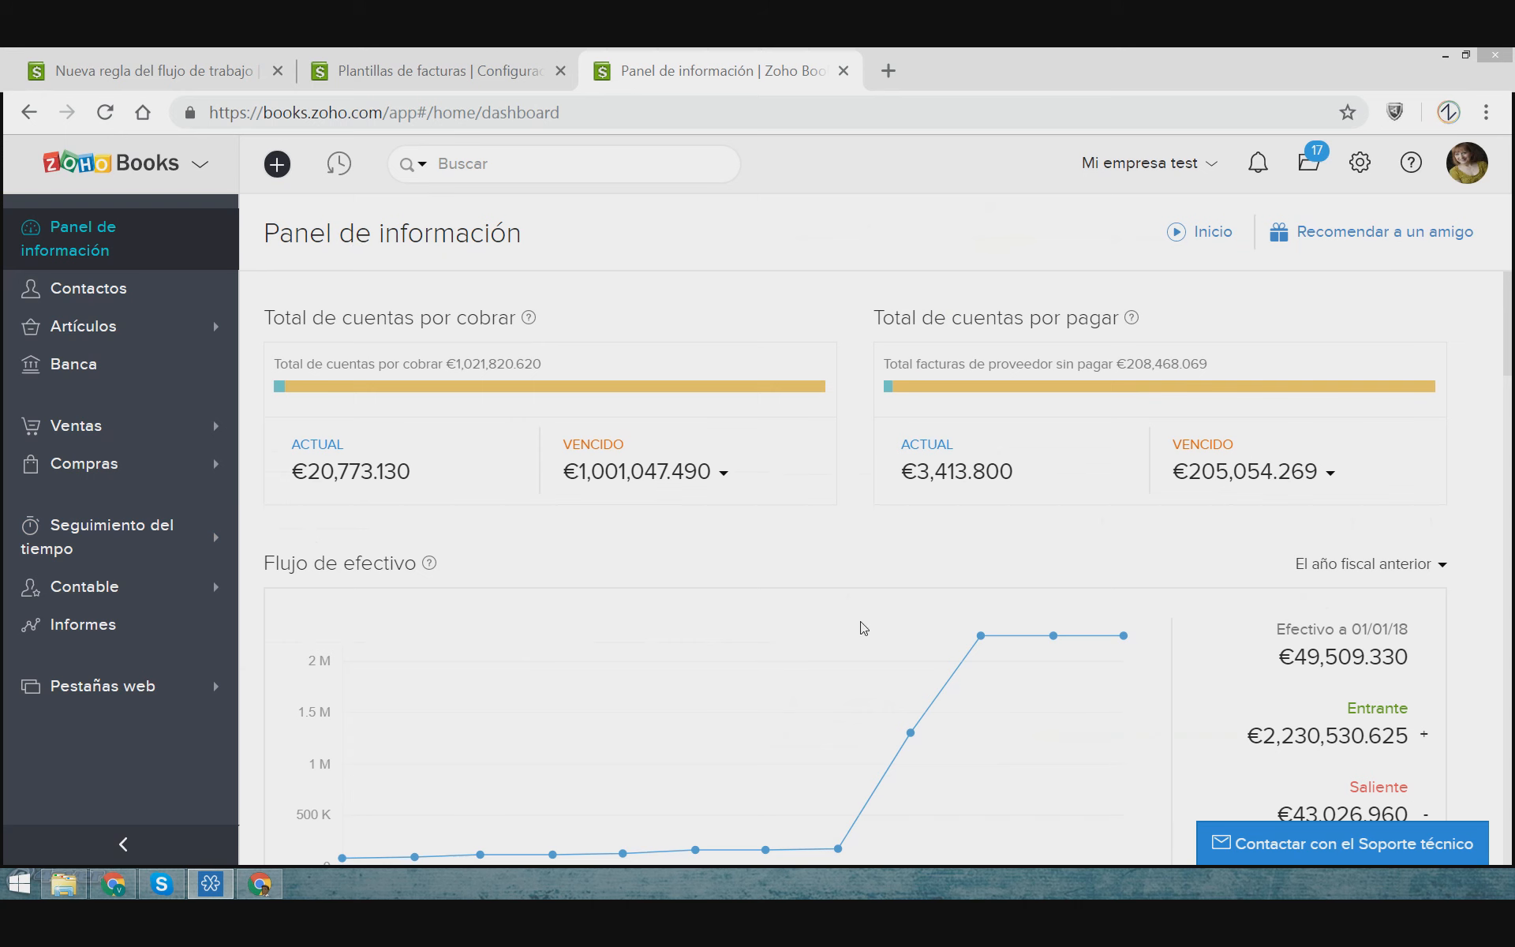
pyautogui.moveTo(960, 636)
pyautogui.click(845, 512)
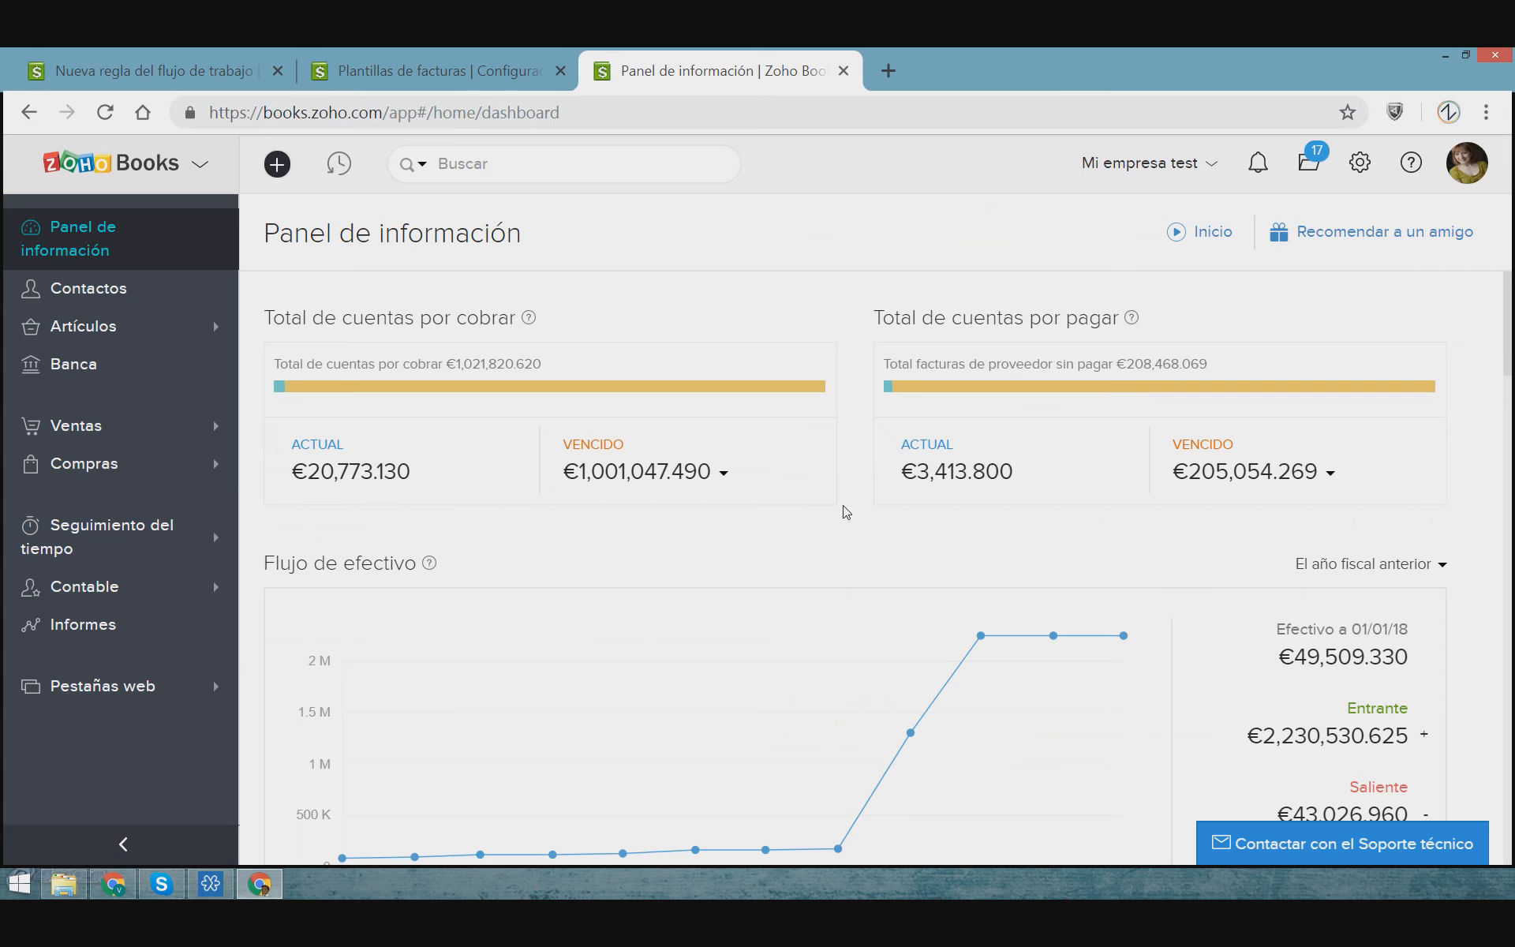
# Examine the dashboard's total receivables, total payables and cash flow chart for the previous fiscal year
pyautogui.scroll(-1, 1511, 335)
pyautogui.moveTo(1512, 339)
pyautogui.mouseDown()
pyautogui.moveTo(1510, 371)
pyautogui.moveTo(1507, 335)
pyautogui.mouseUp()
pyautogui.scroll(-2, 1068, 524)
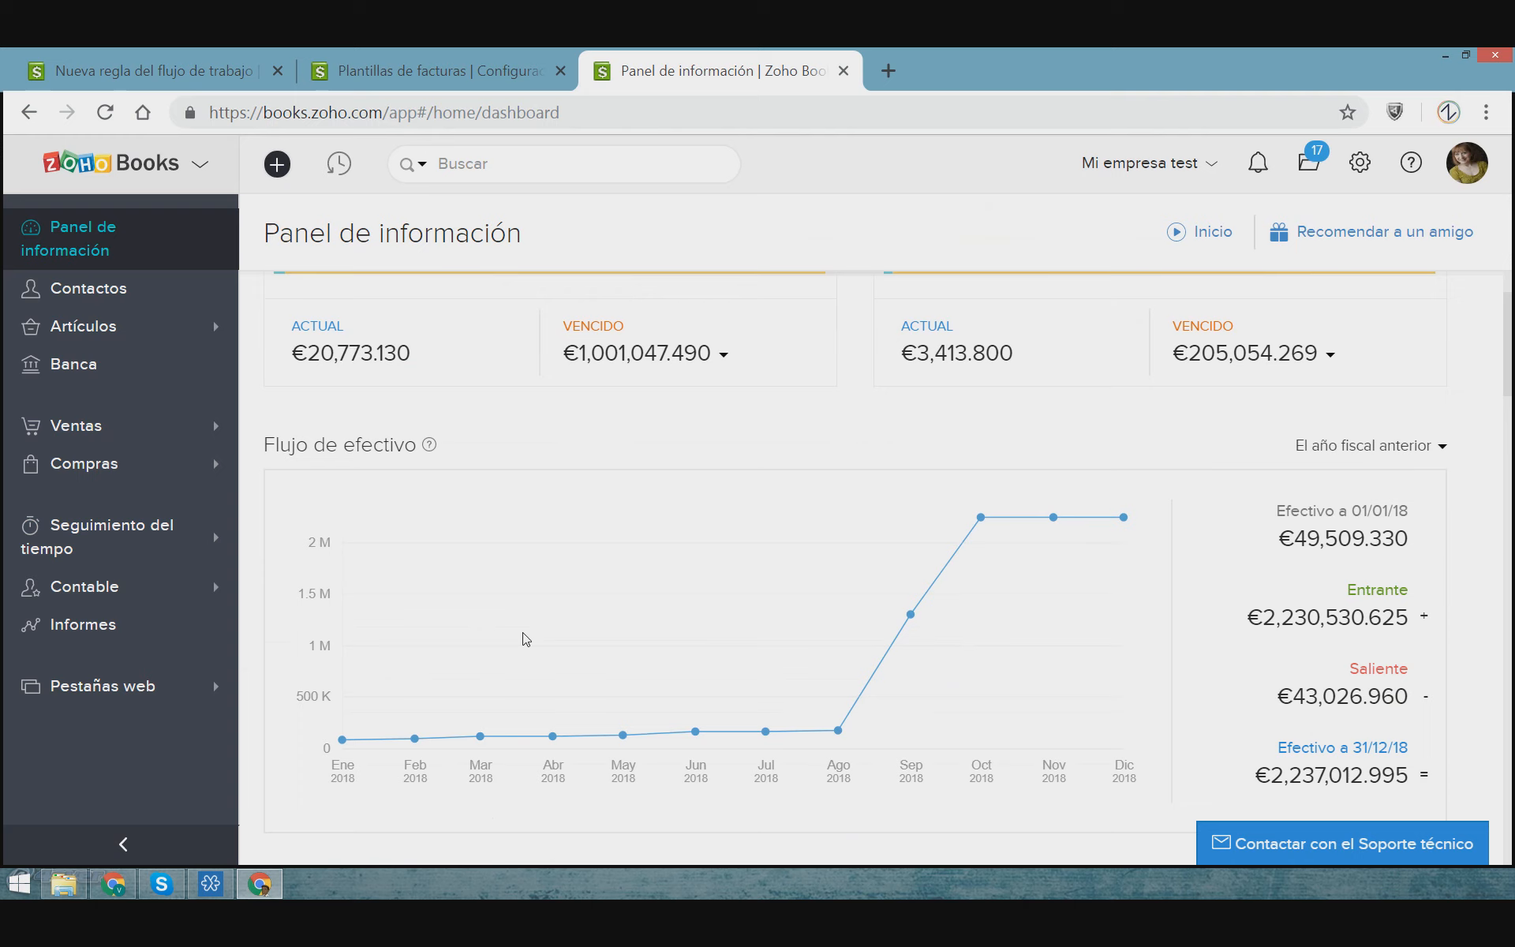
pyautogui.scroll(-5, 1213, 656)
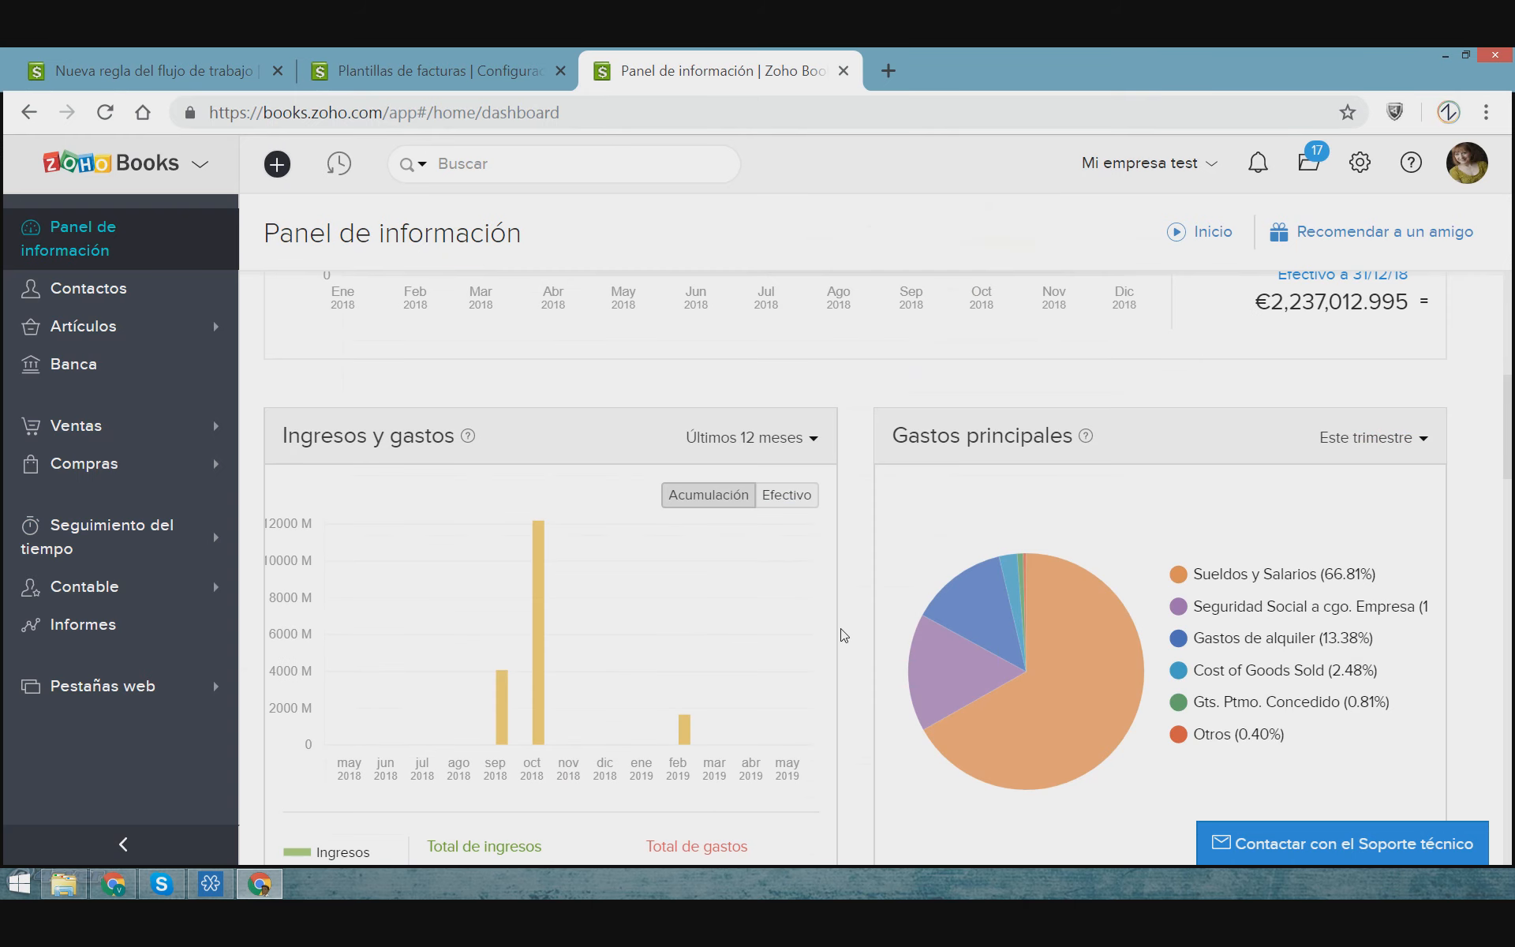
pyautogui.scroll(5, 977, 575)
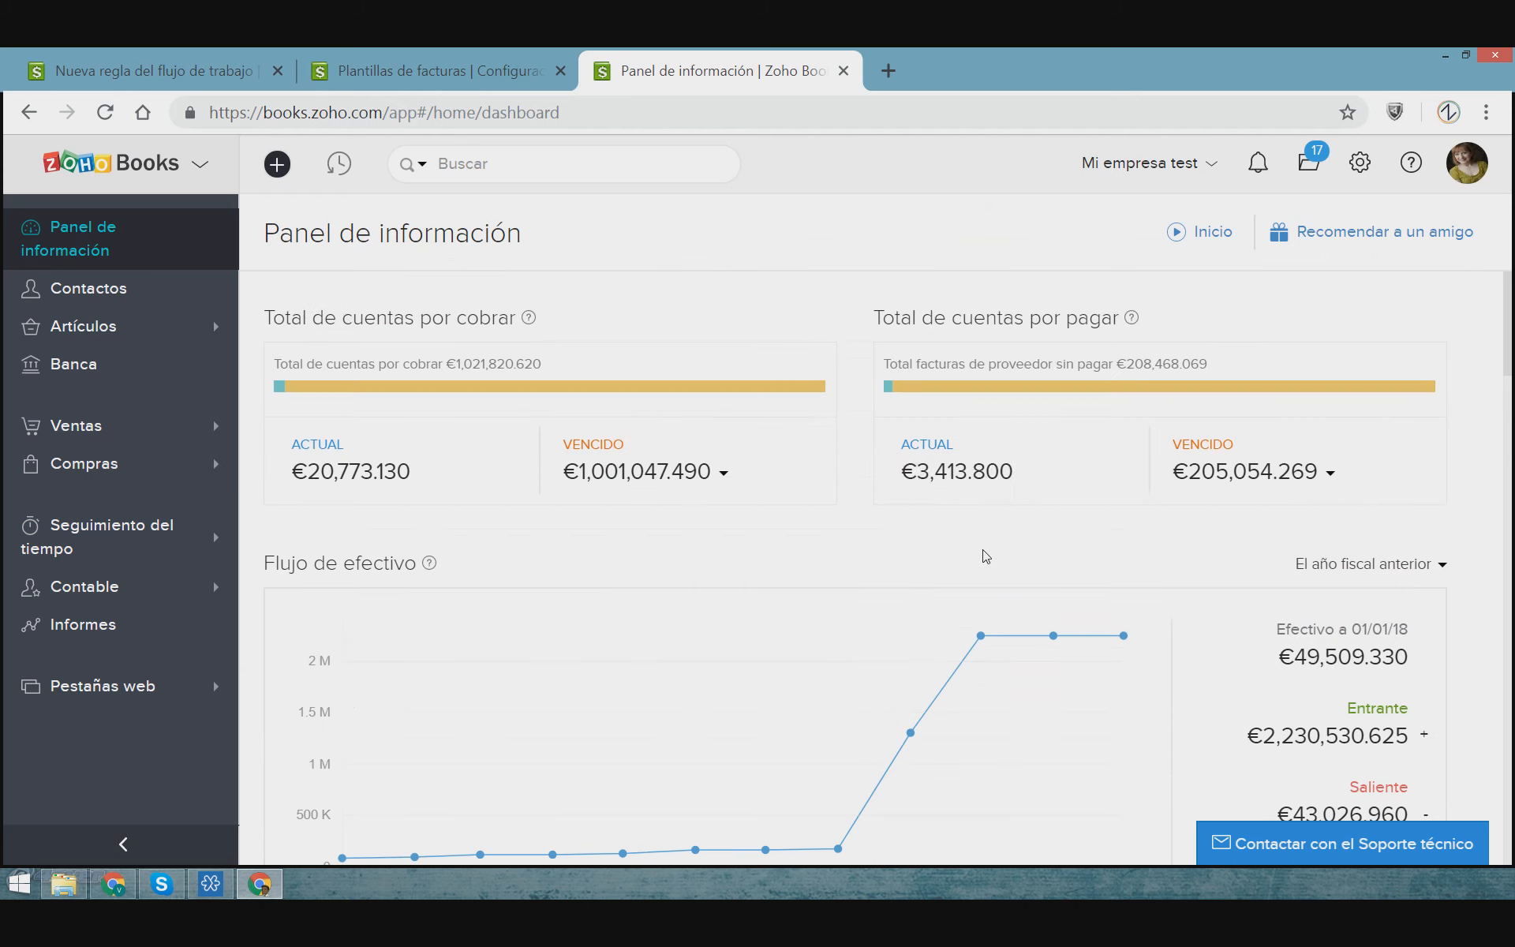
pyautogui.moveTo(1049, 634)
pyautogui.scroll(-10, 1050, 634)
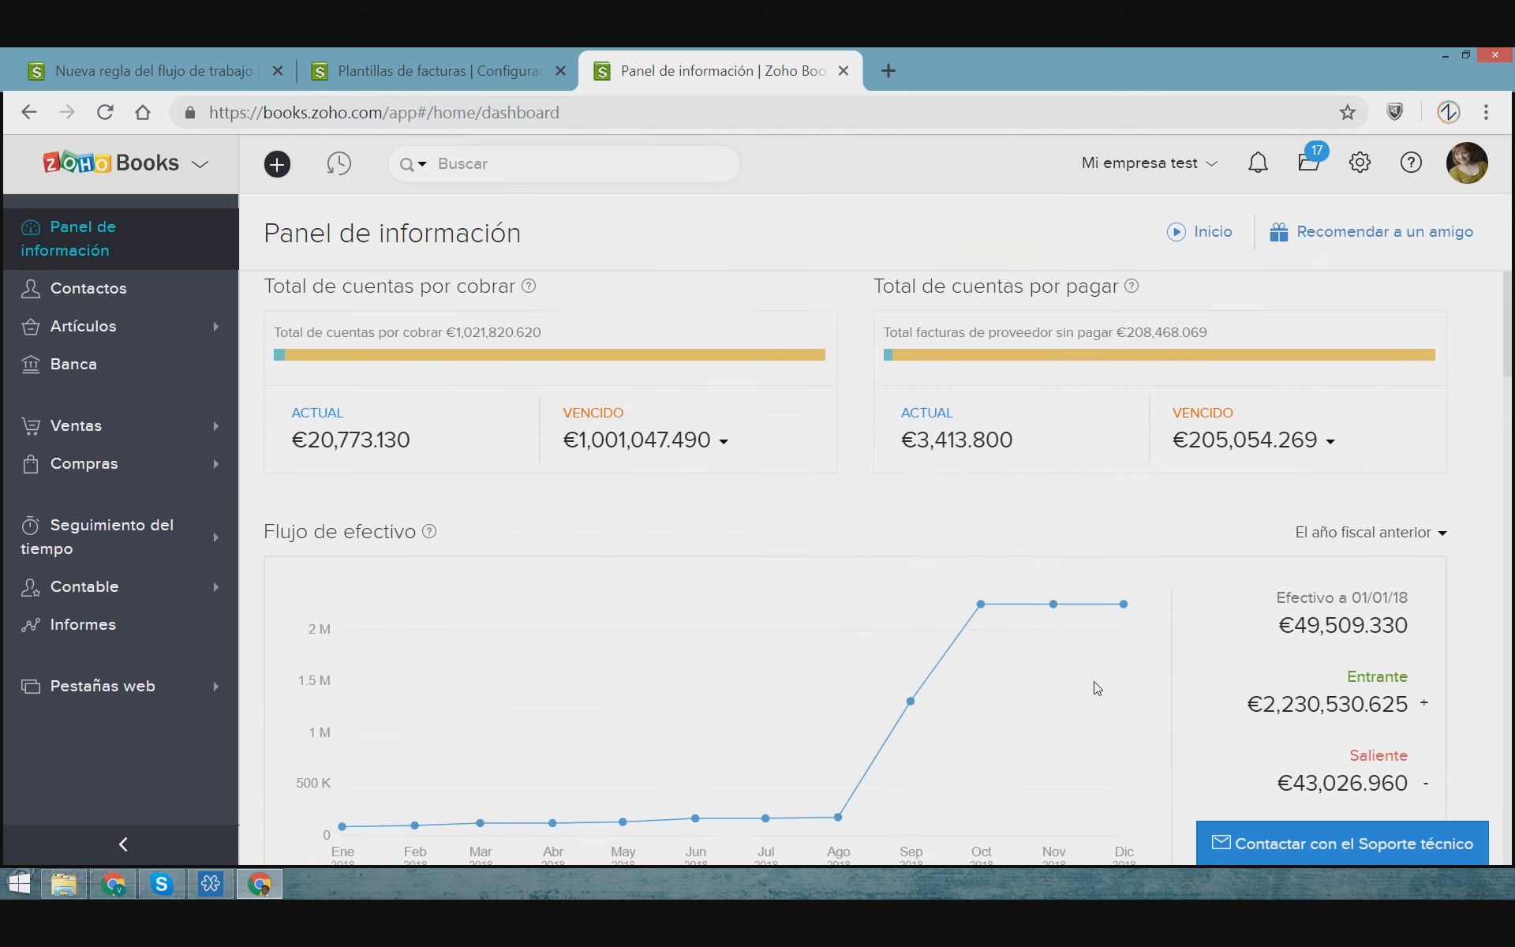
pyautogui.scroll(7, 1048, 698)
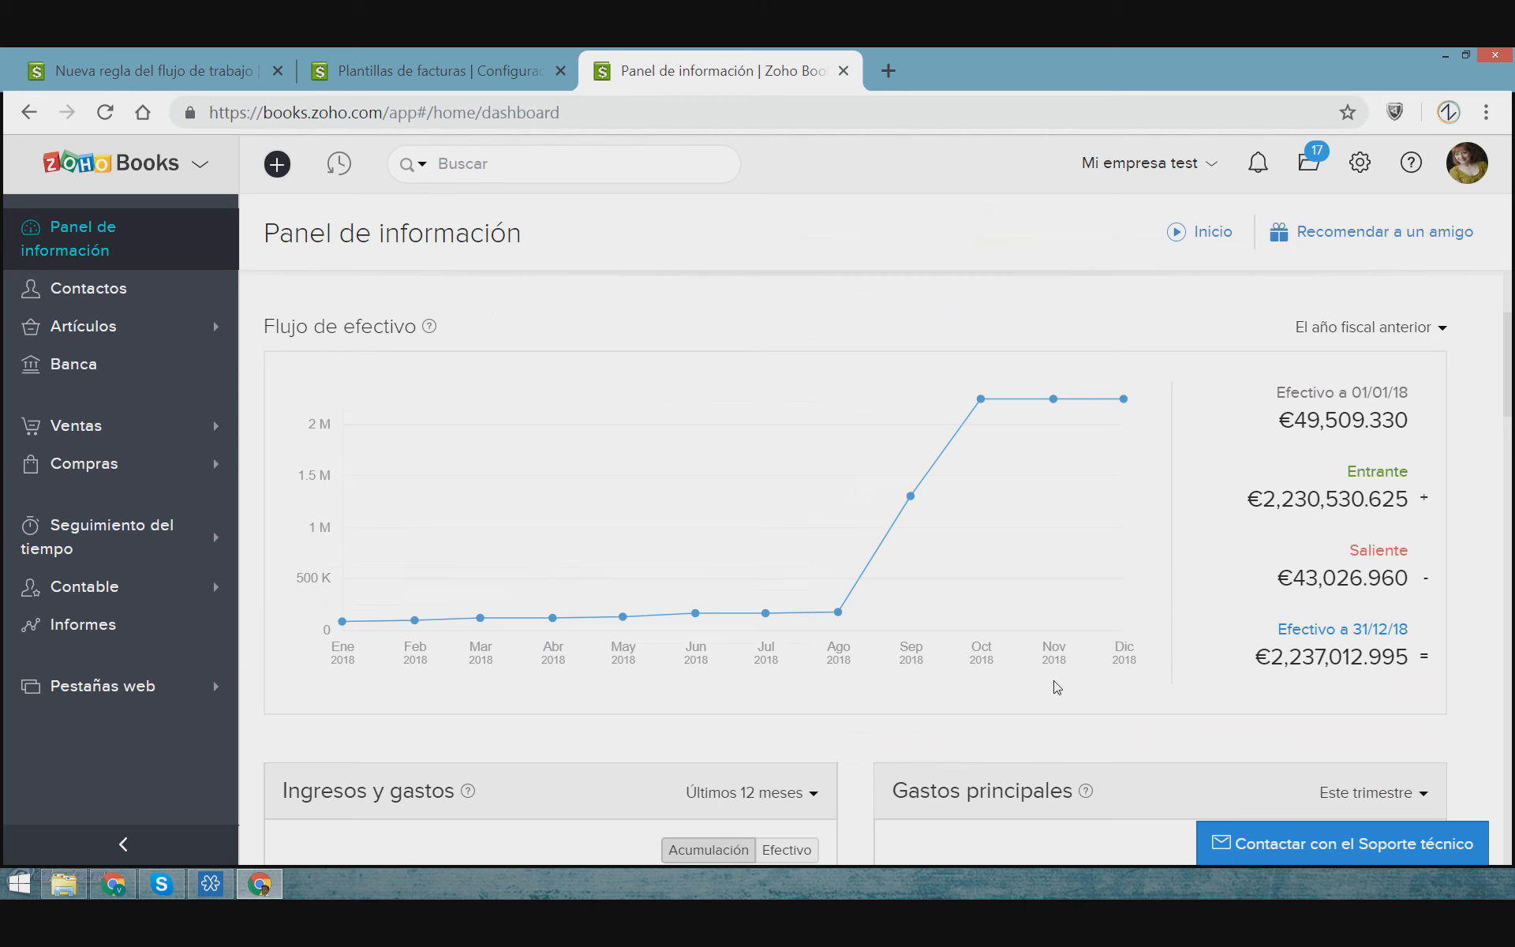
# Examine the Ingresos y gastos chart and the Gastos principales breakdown on the dashboard
pyautogui.scroll(-3, 869, 766)
pyautogui.scroll(-2, 875, 767)
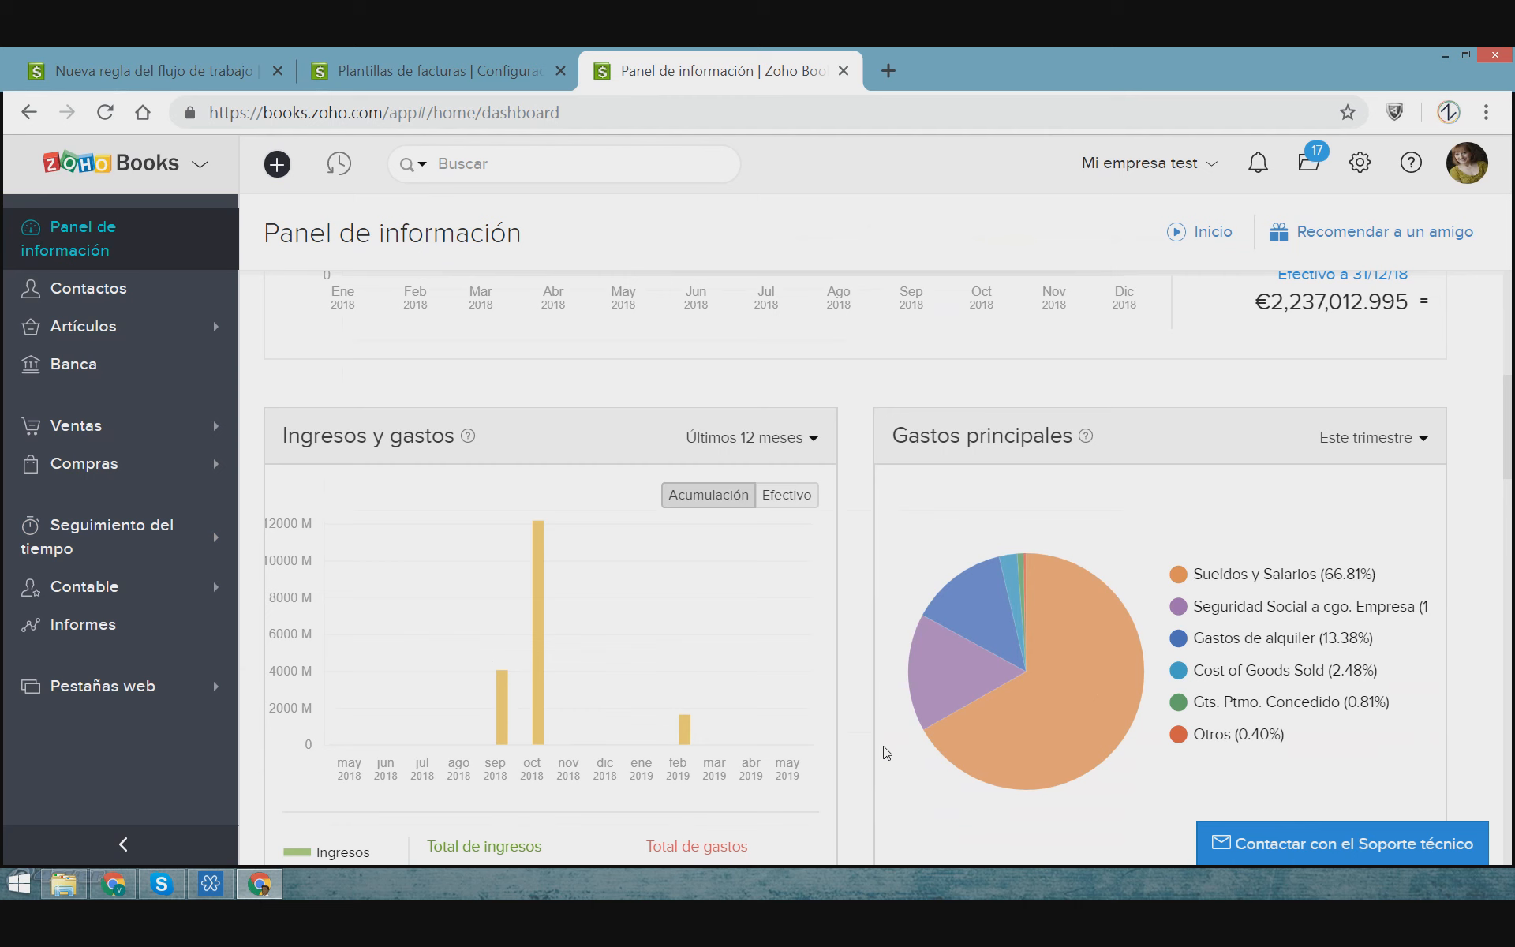
pyautogui.moveTo(958, 767)
pyautogui.scroll(-3, 936, 710)
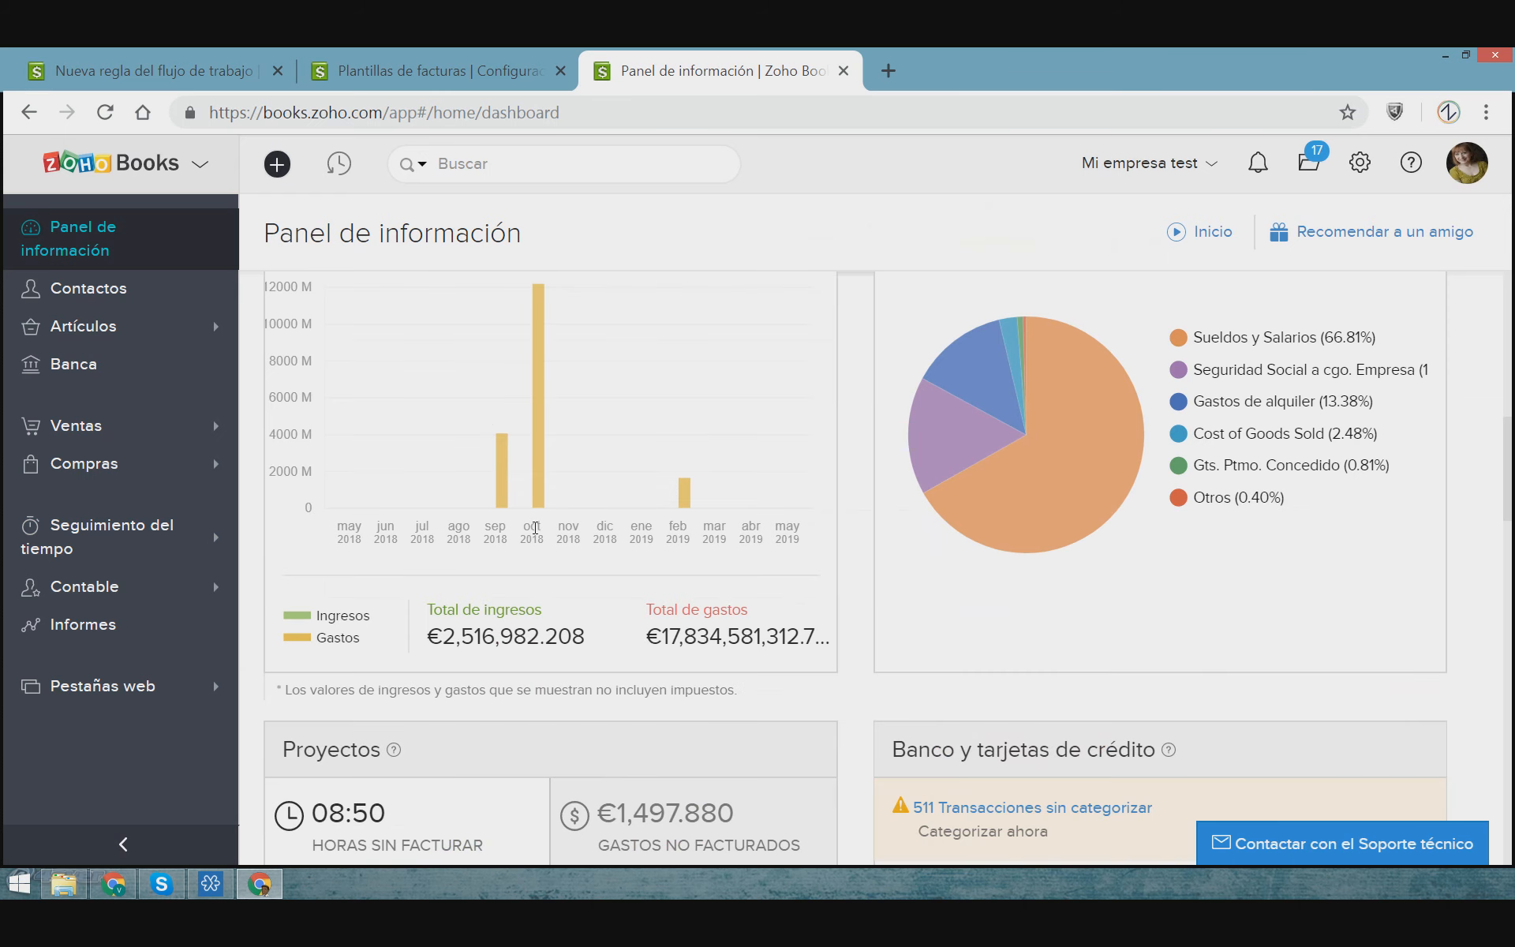
pyautogui.scroll(3, 535, 528)
pyautogui.moveTo(1081, 568)
pyautogui.scroll(-3, 1039, 495)
# Review the dashboard's Proyectos section, its Banco y tarjetas de crédito balances and the personal account list
pyautogui.scroll(-3, 1038, 494)
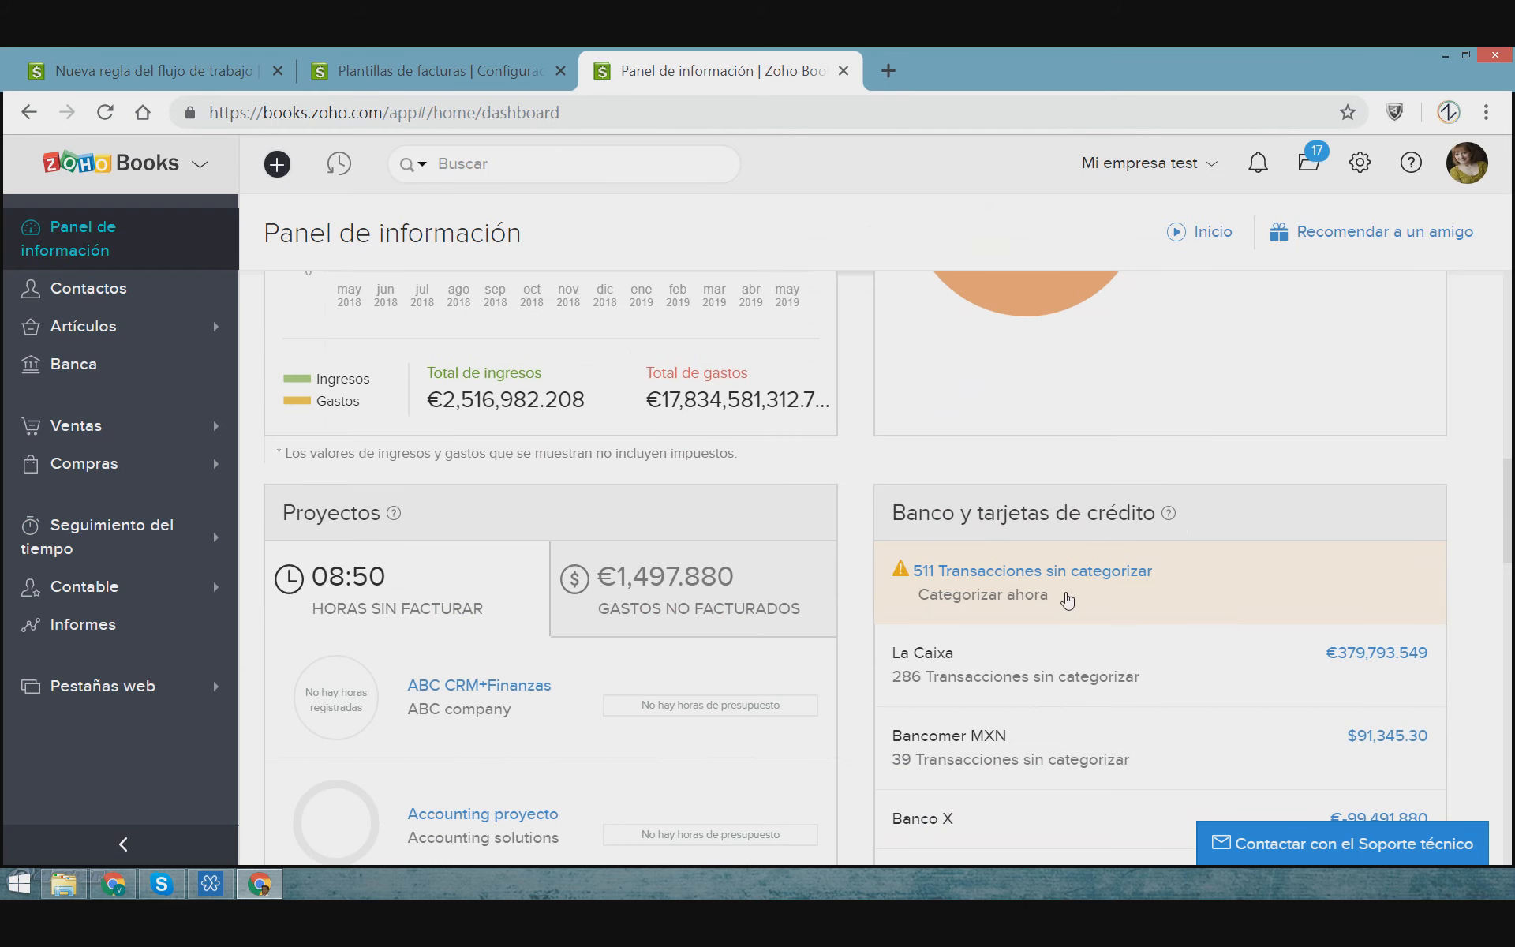
pyautogui.scroll(-1, 884, 577)
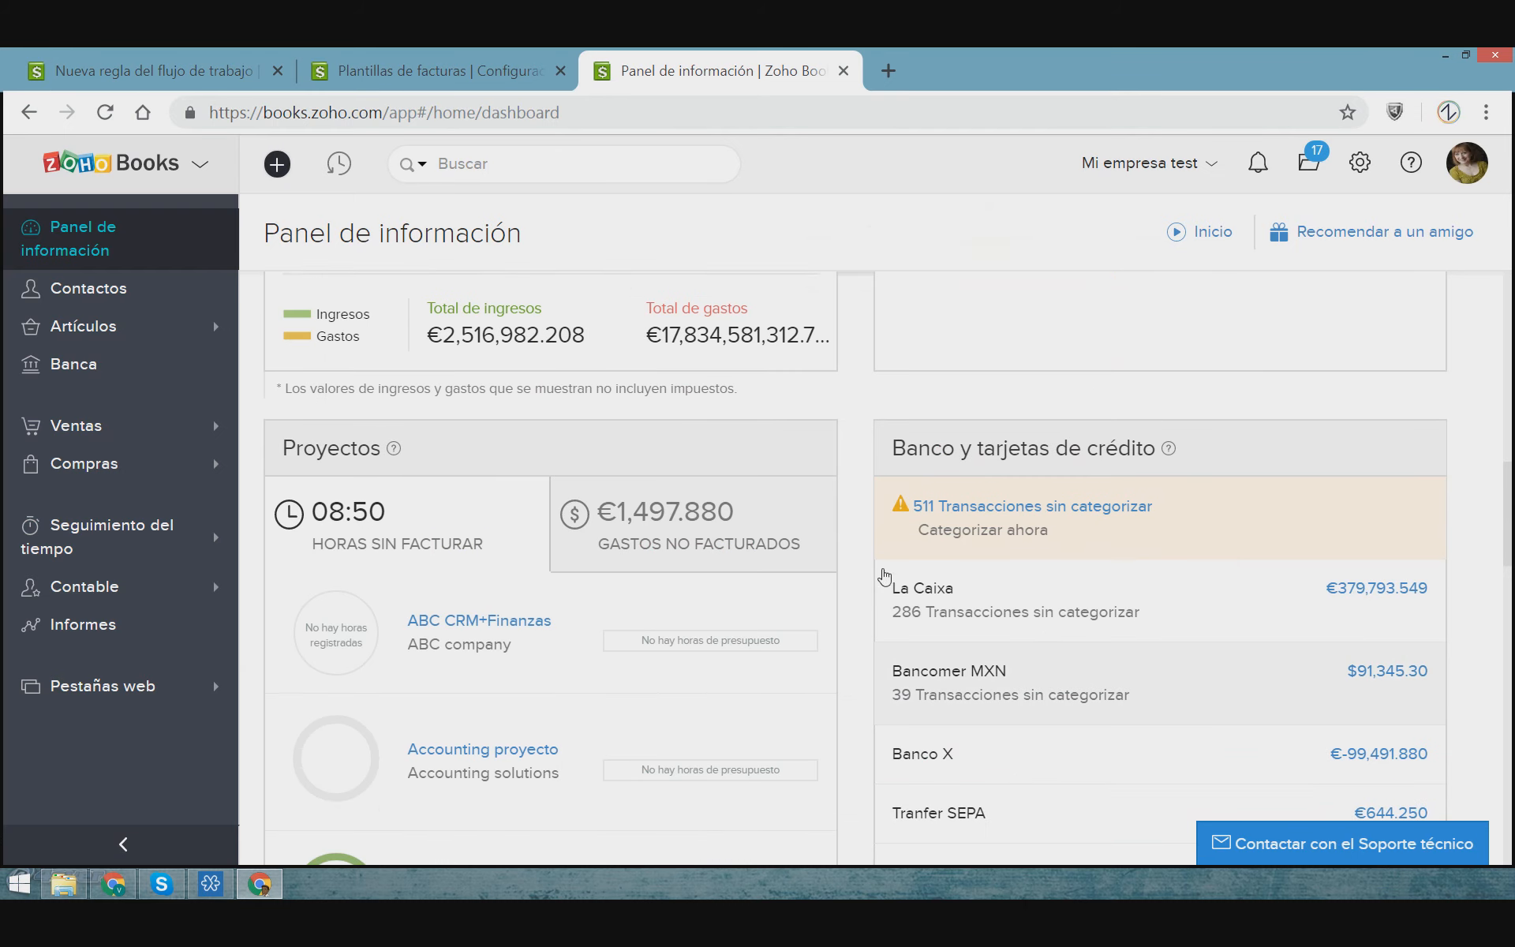
pyautogui.scroll(-1, 885, 576)
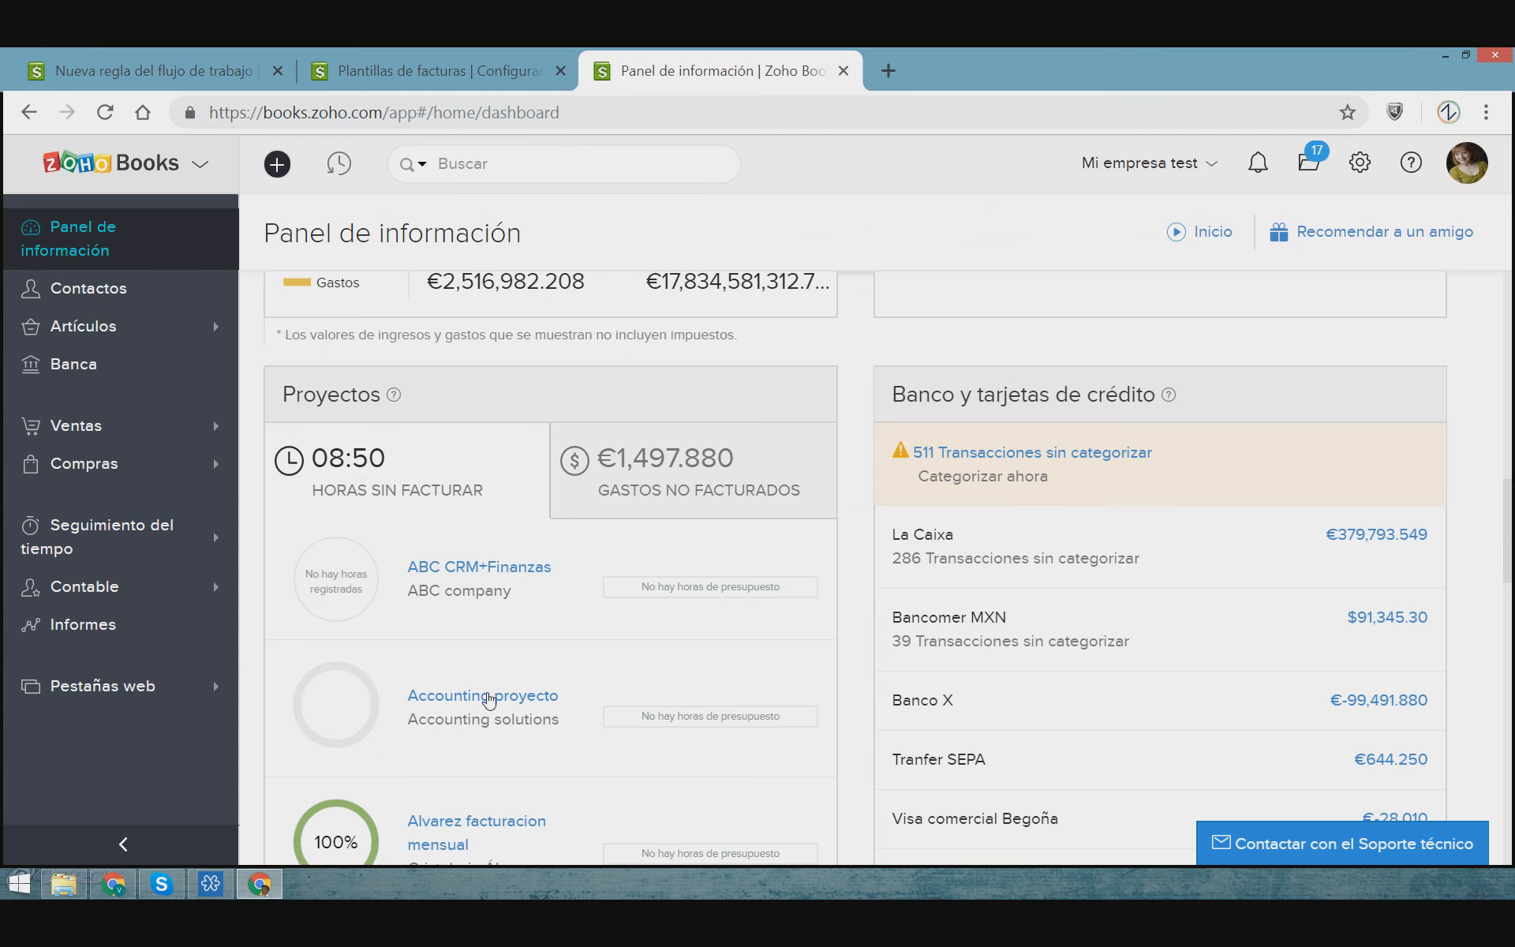
pyautogui.scroll(-2, 490, 699)
pyautogui.scroll(2, 515, 531)
pyautogui.scroll(-3, 1229, 487)
pyautogui.scroll(1, 1144, 358)
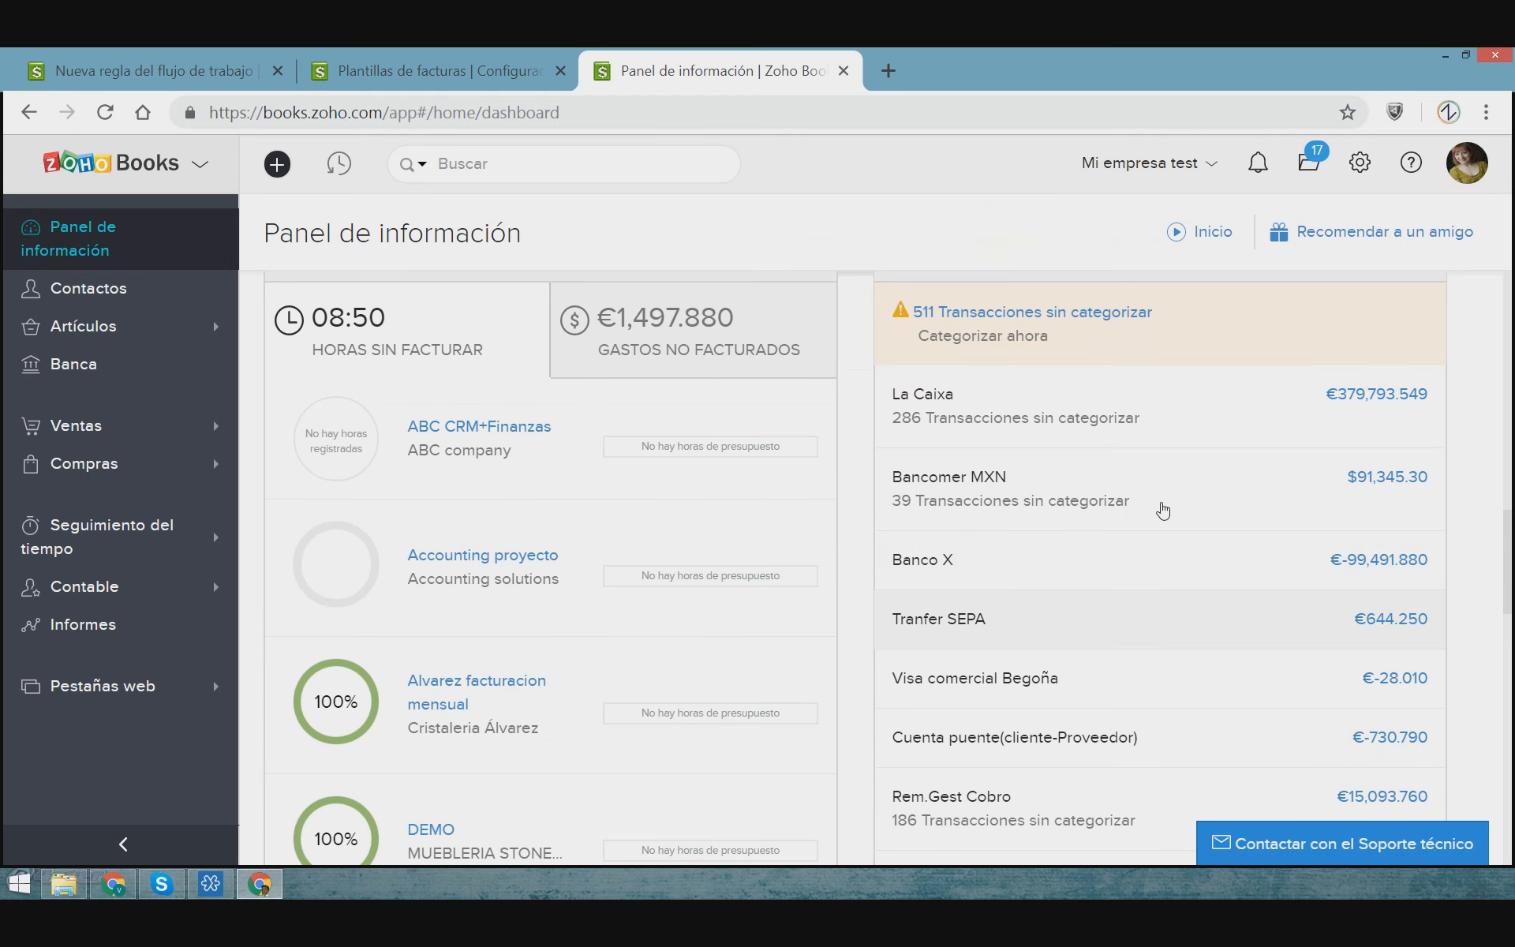
pyautogui.scroll(1, 1163, 511)
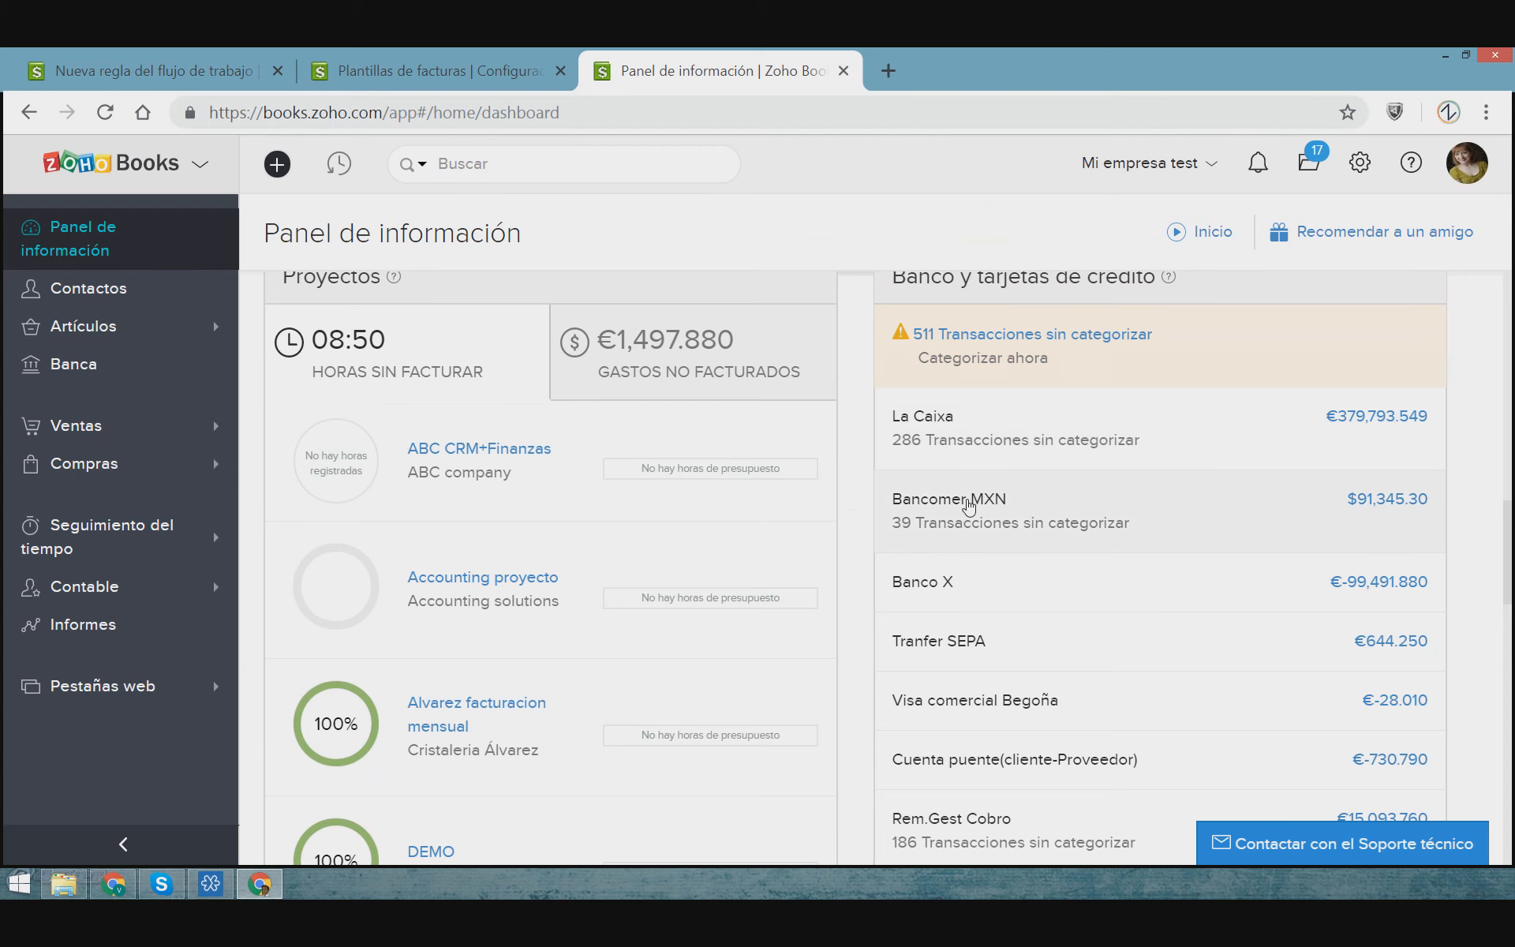
pyautogui.scroll(-3, 1122, 586)
pyautogui.scroll(-9, 1122, 586)
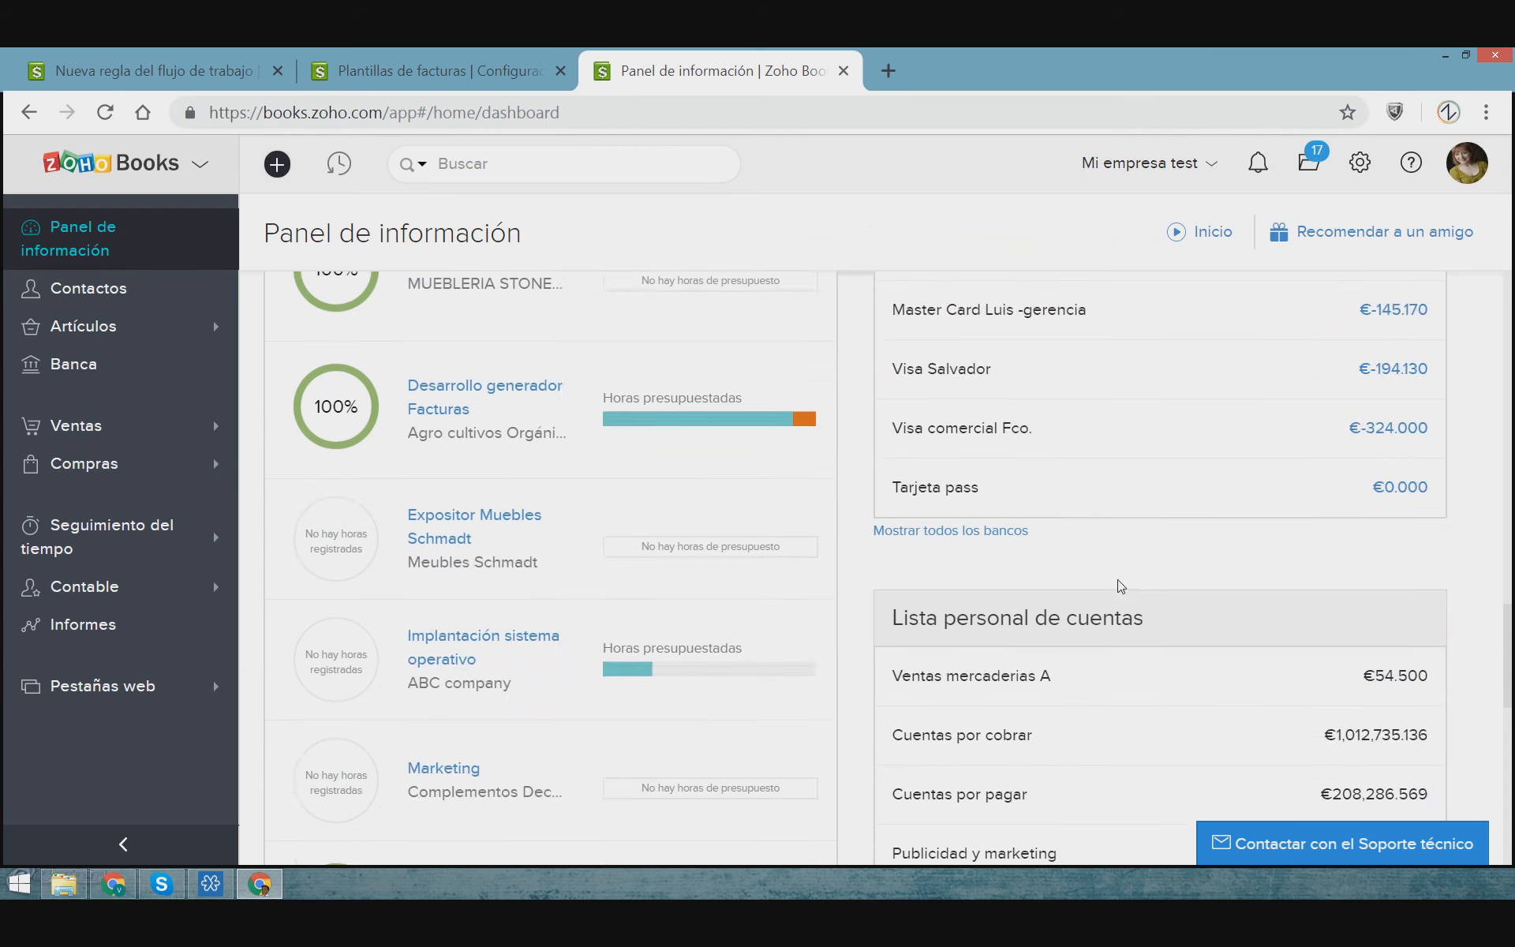
pyautogui.scroll(12, 1142, 585)
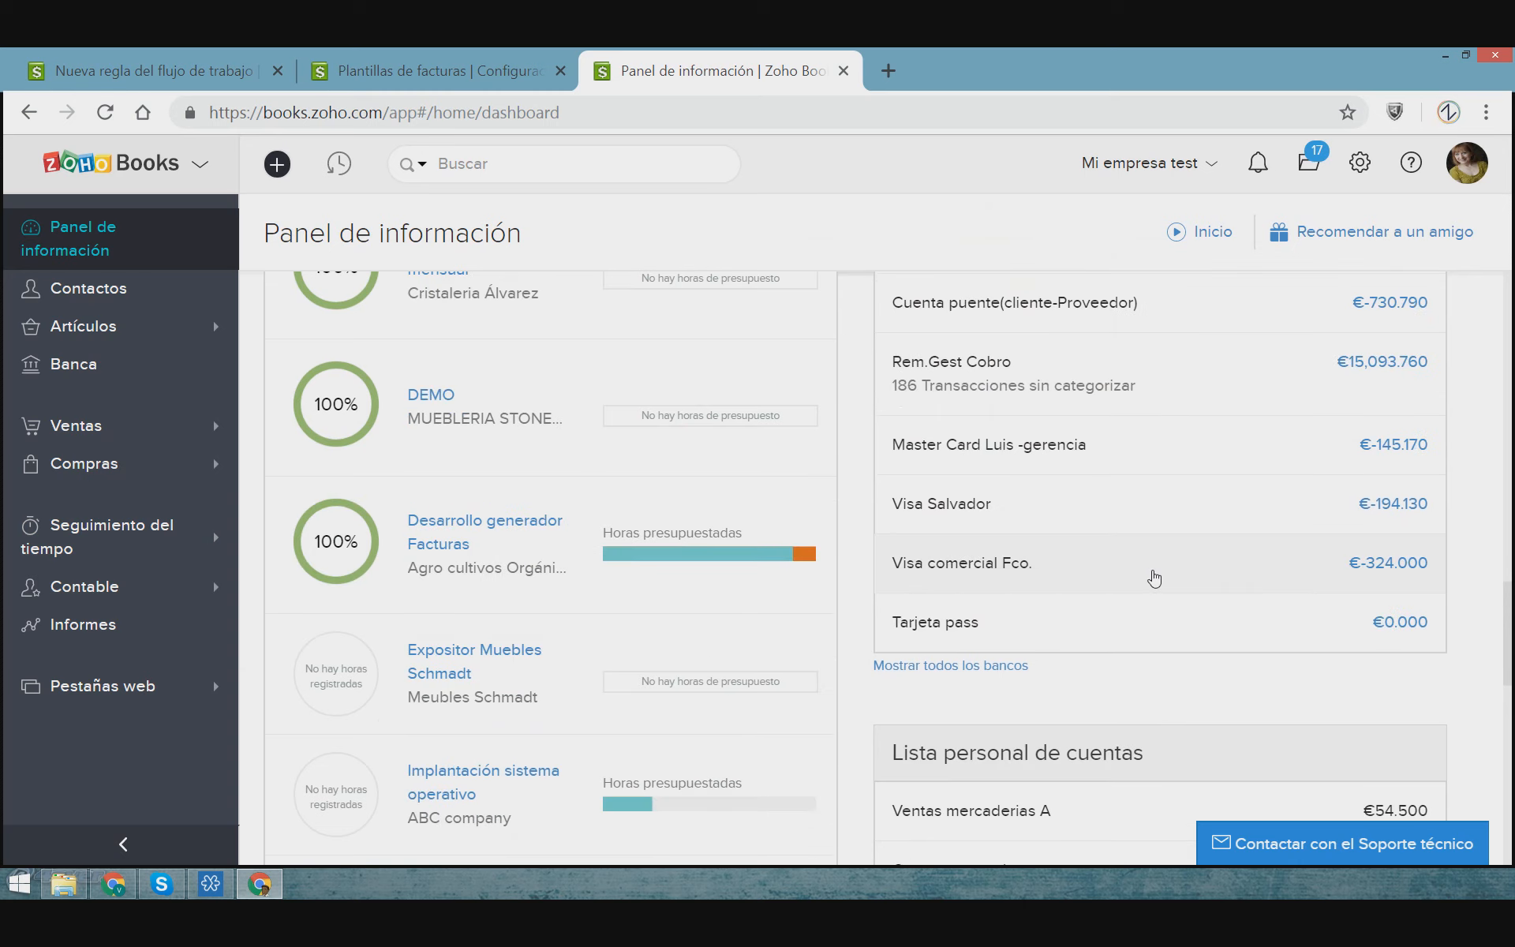
pyautogui.scroll(1, 1155, 576)
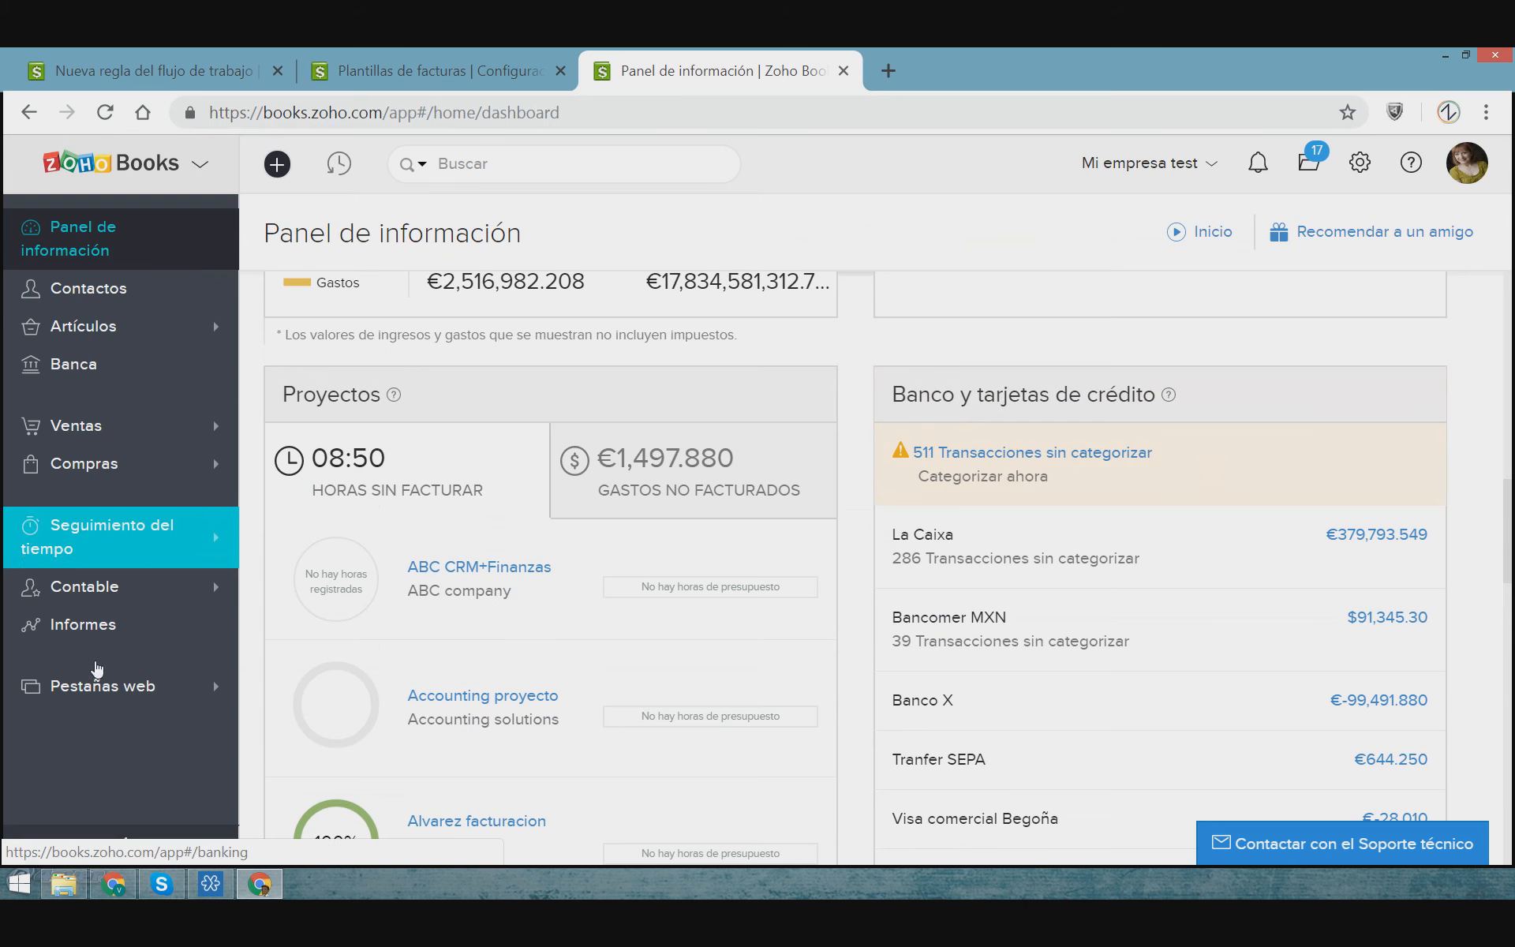
# Show the entries under Artículos and review the list of accounts in the Banca overview
pyautogui.click(90, 332)
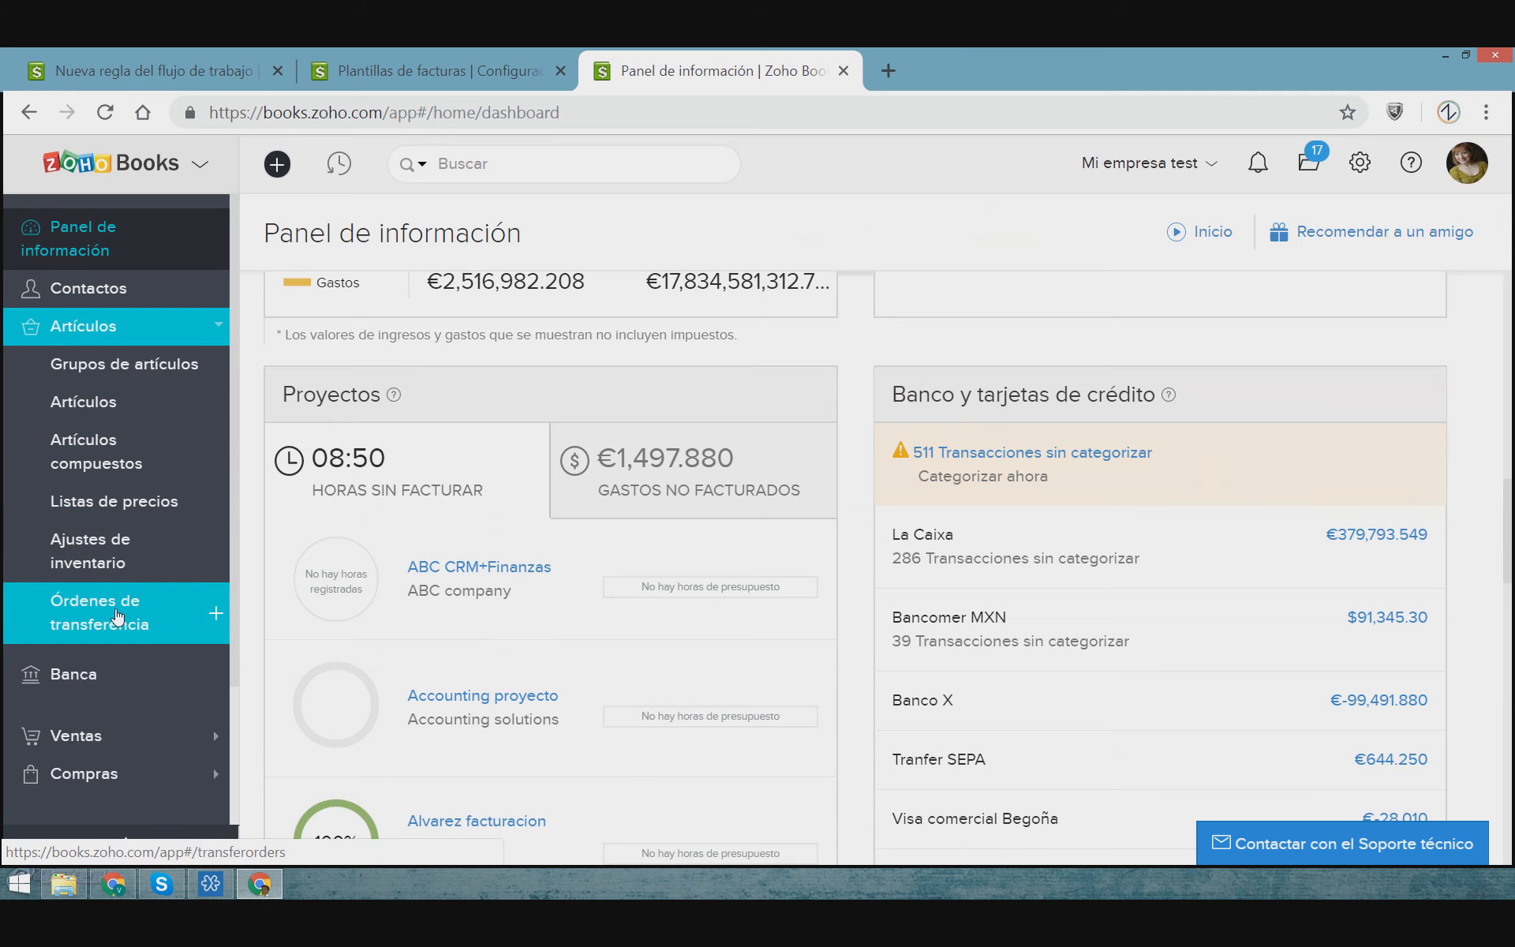
pyautogui.click(118, 365)
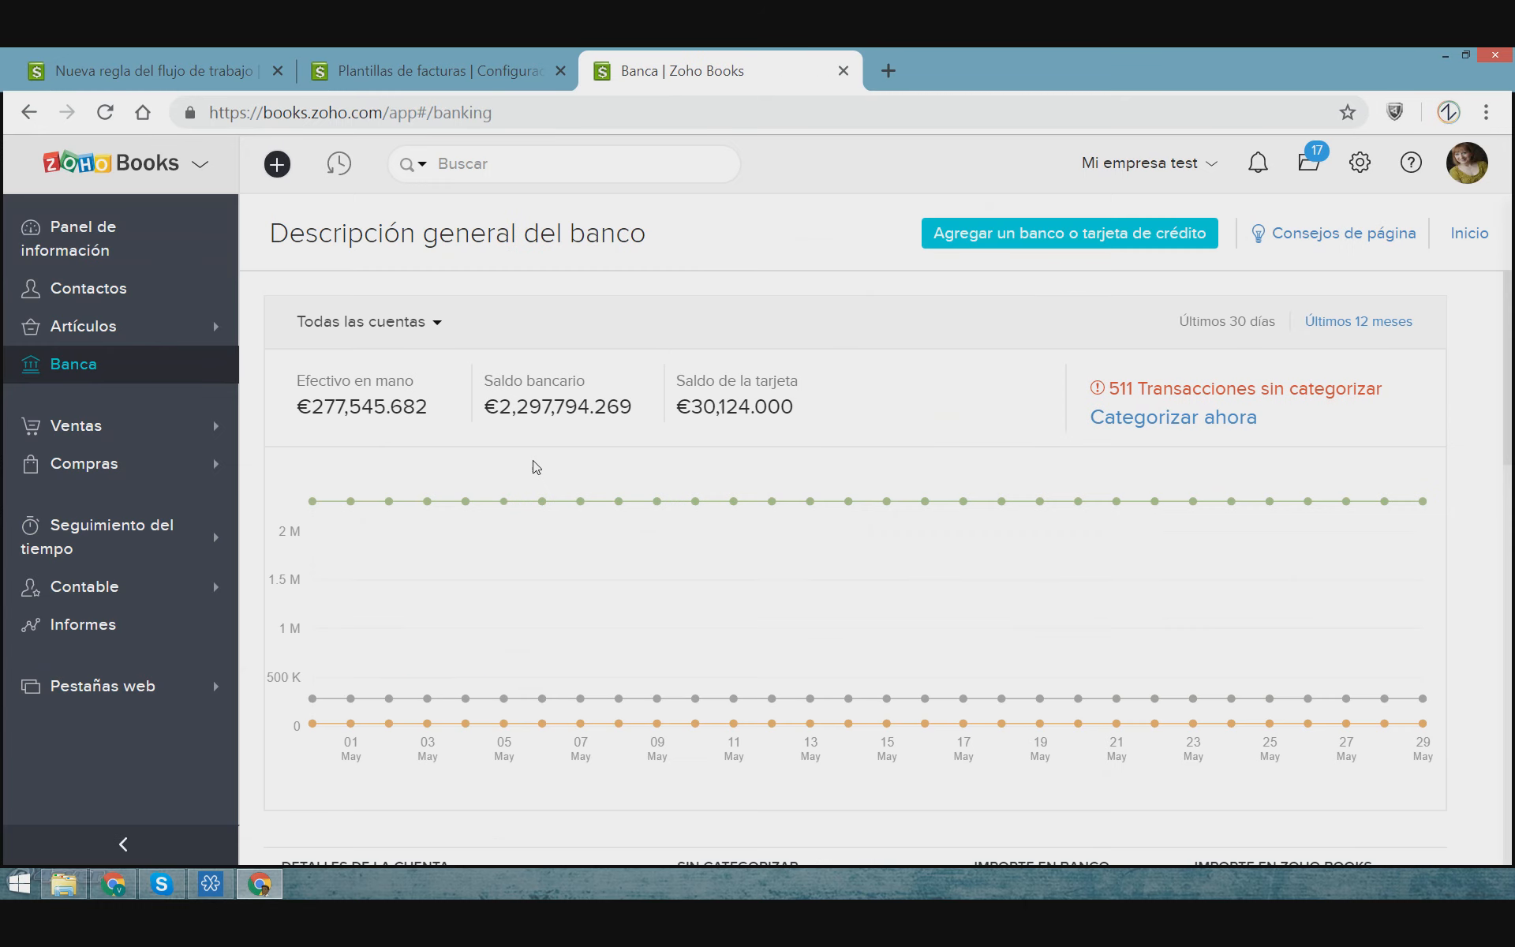
pyautogui.scroll(-1, 797, 528)
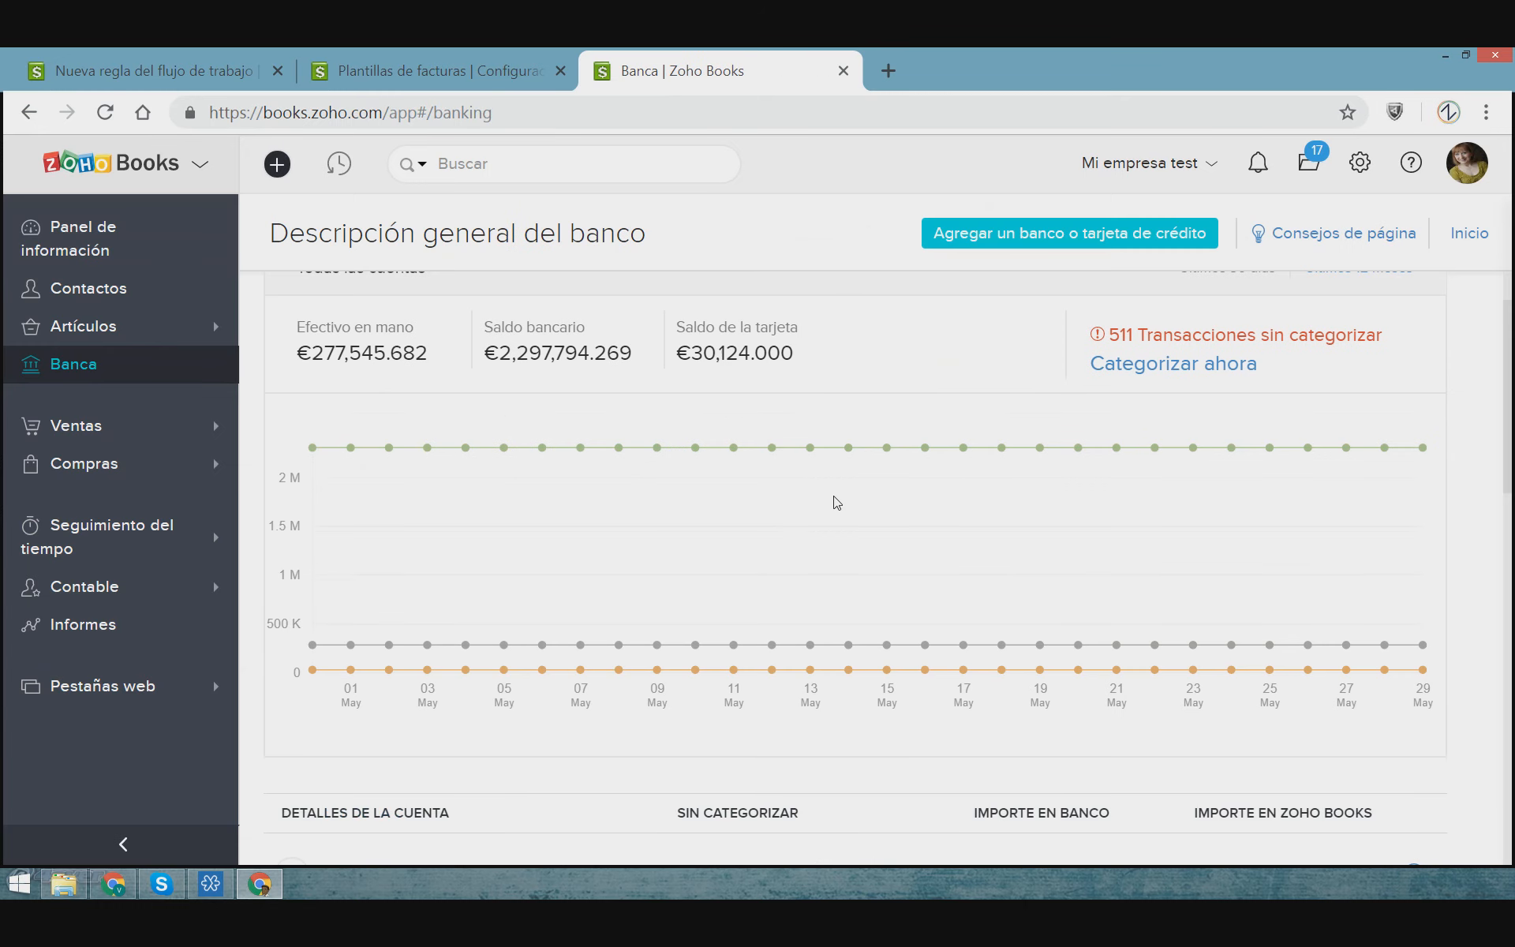
pyautogui.scroll(-4, 836, 502)
pyautogui.scroll(-3, 837, 530)
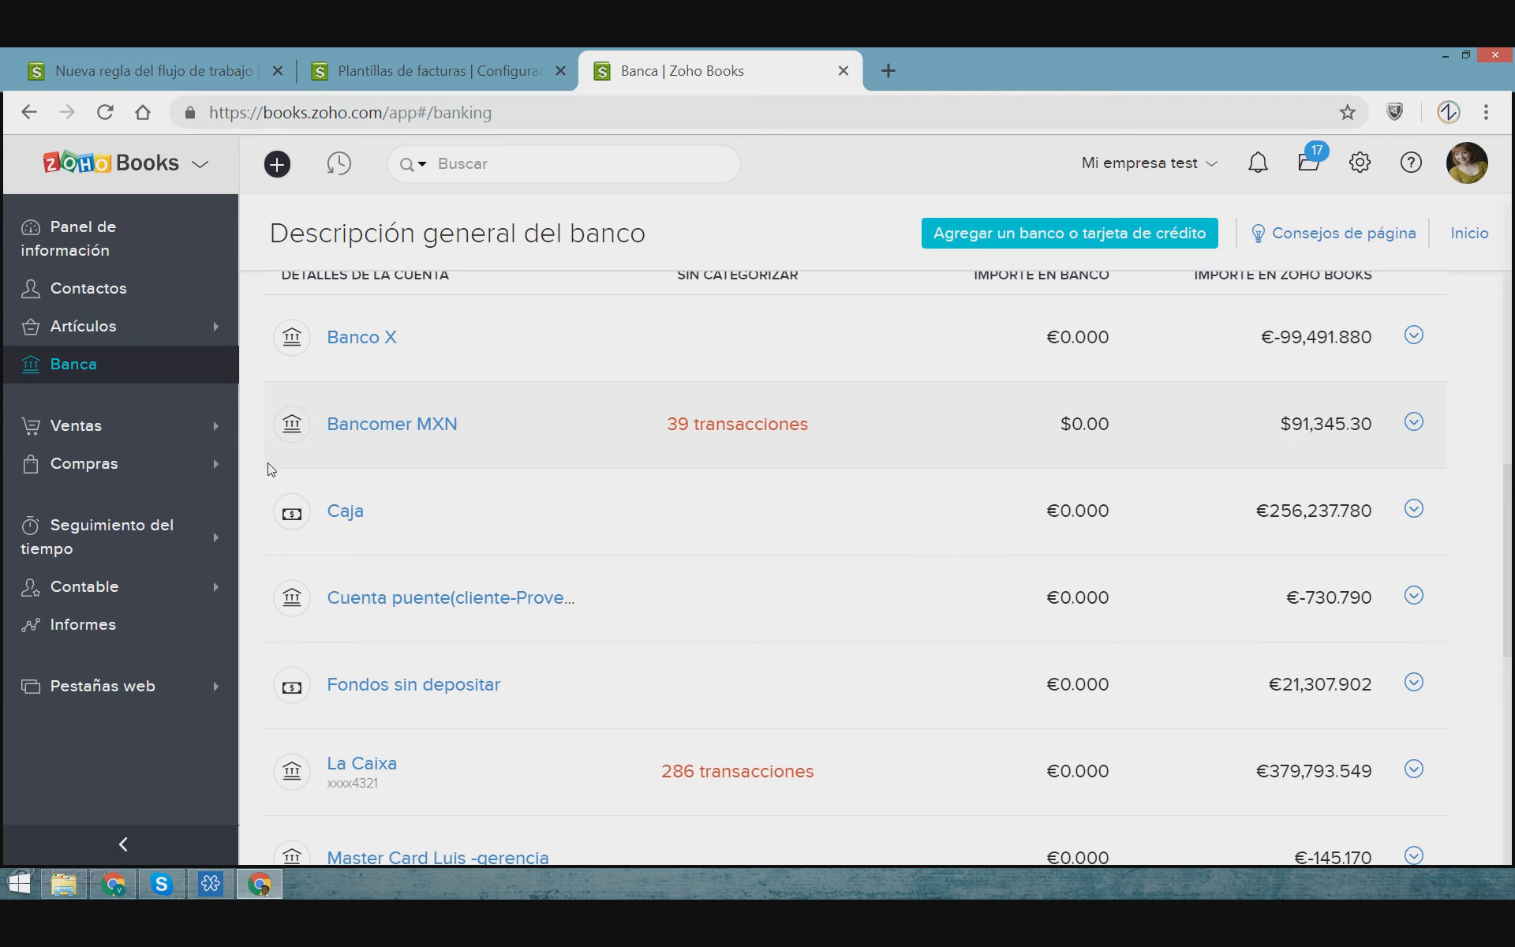
pyautogui.scroll(2, 498, 515)
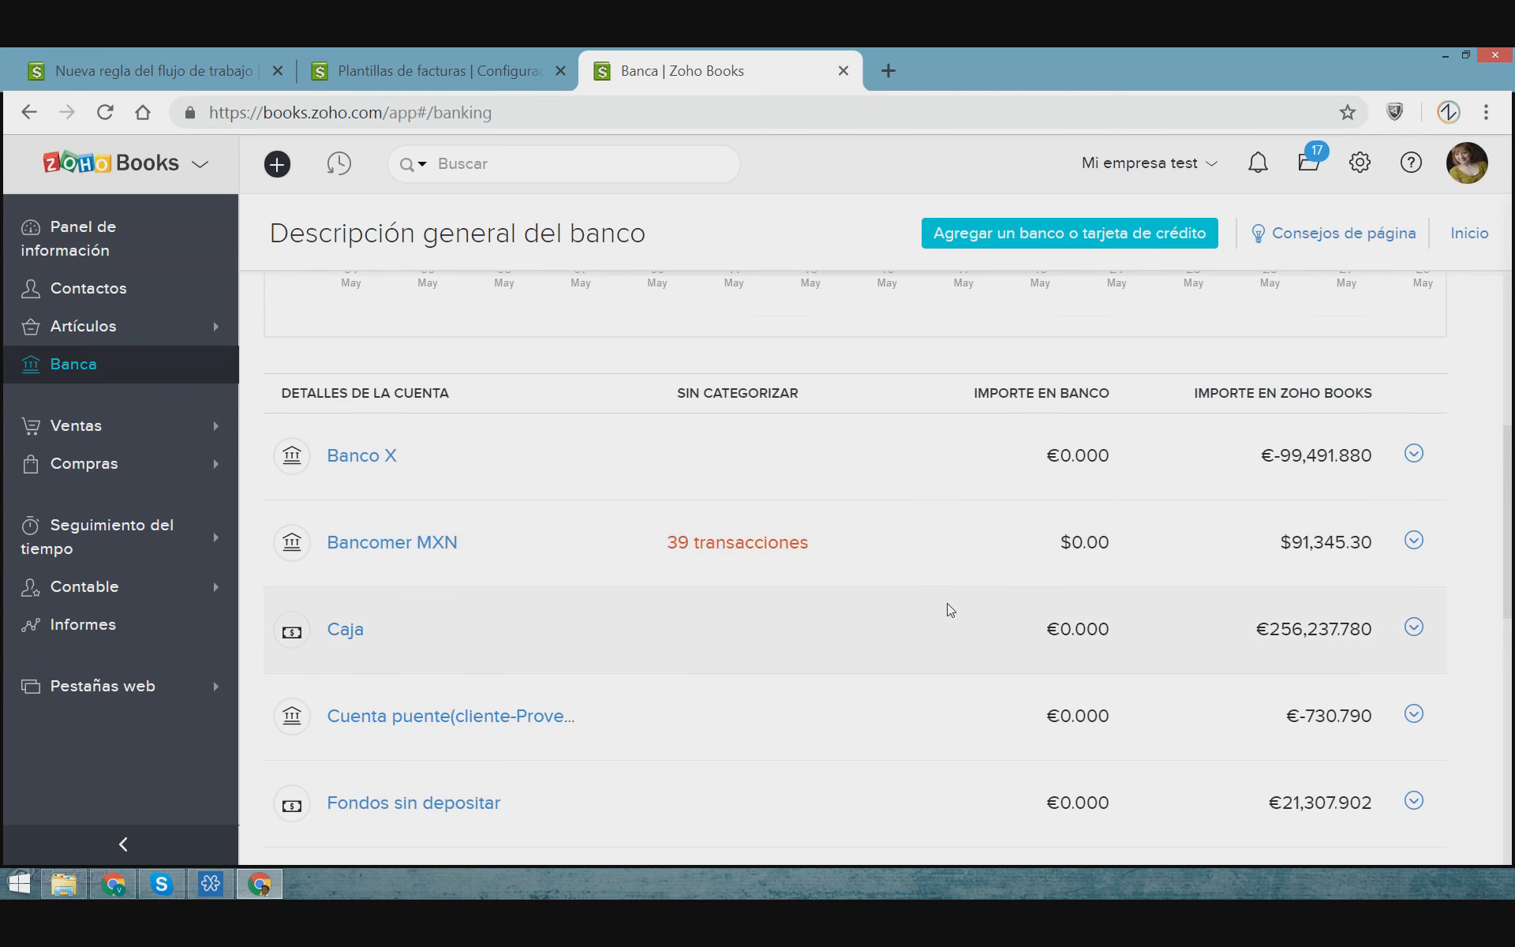
pyautogui.scroll(-1, 836, 632)
pyautogui.scroll(-7, 736, 663)
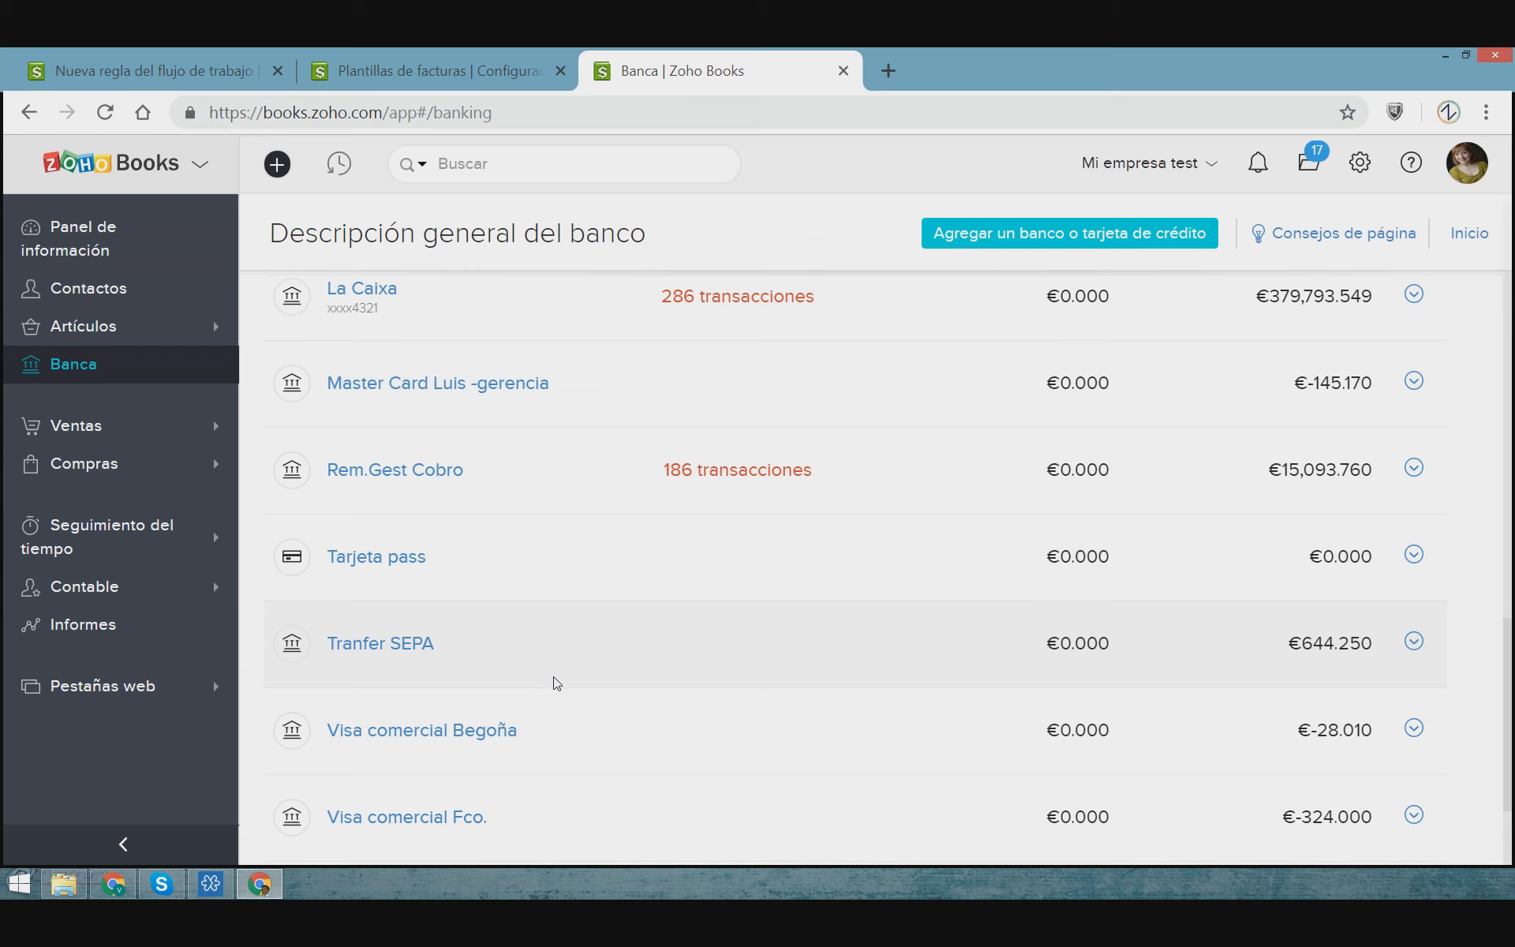
pyautogui.scroll(2, 557, 684)
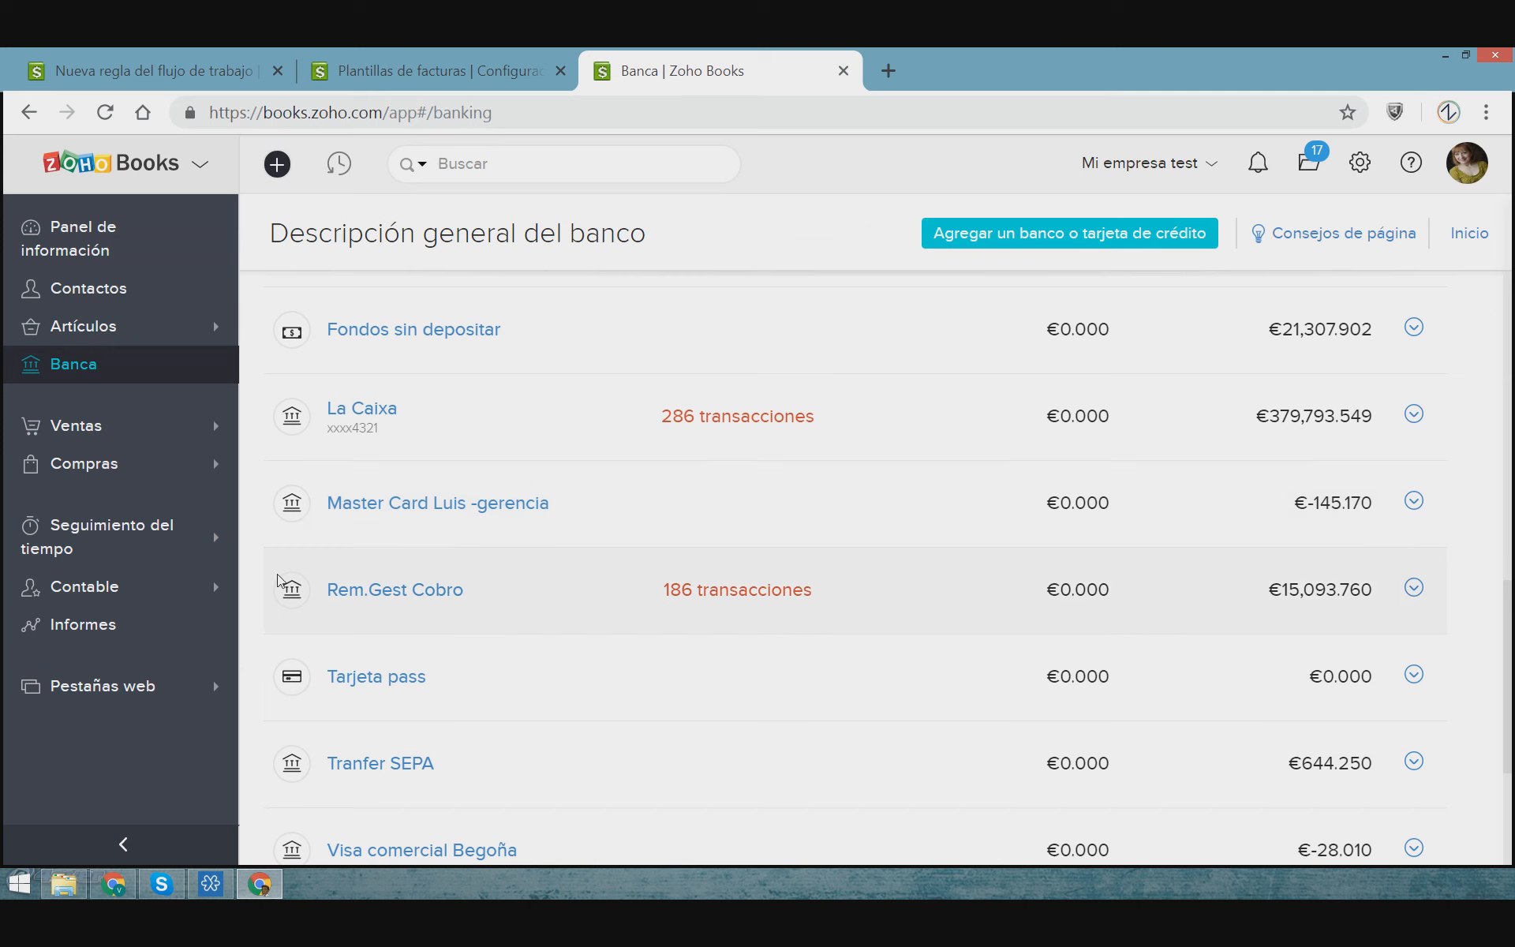
# Look through the modules available under Ventas, Compras and Contable
pyautogui.click(54, 415)
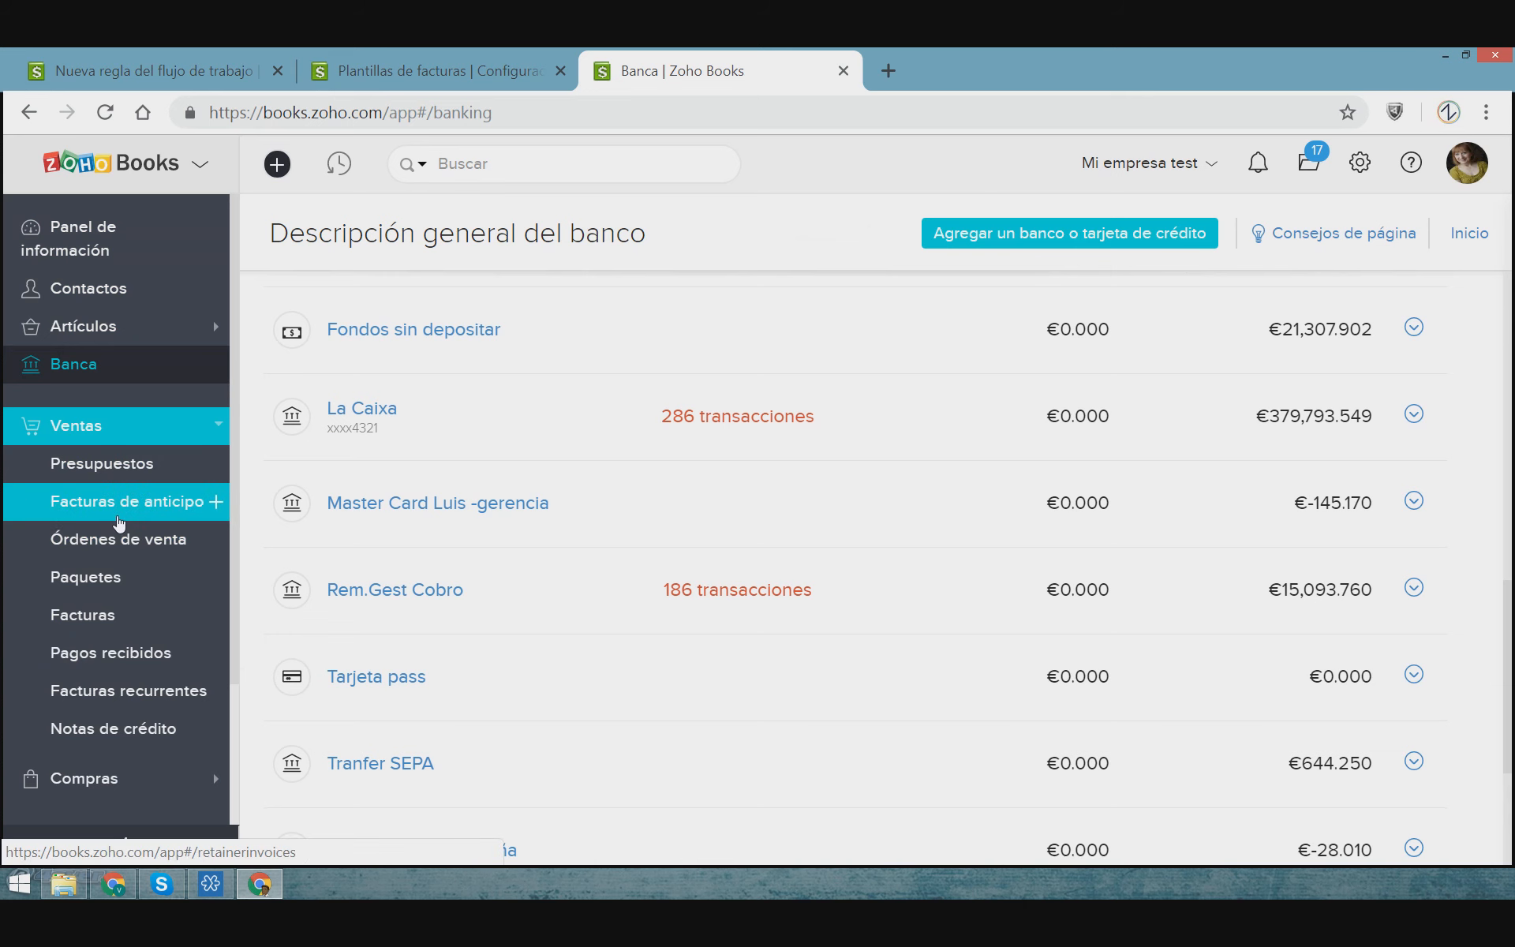
pyautogui.scroll(-1, 131, 588)
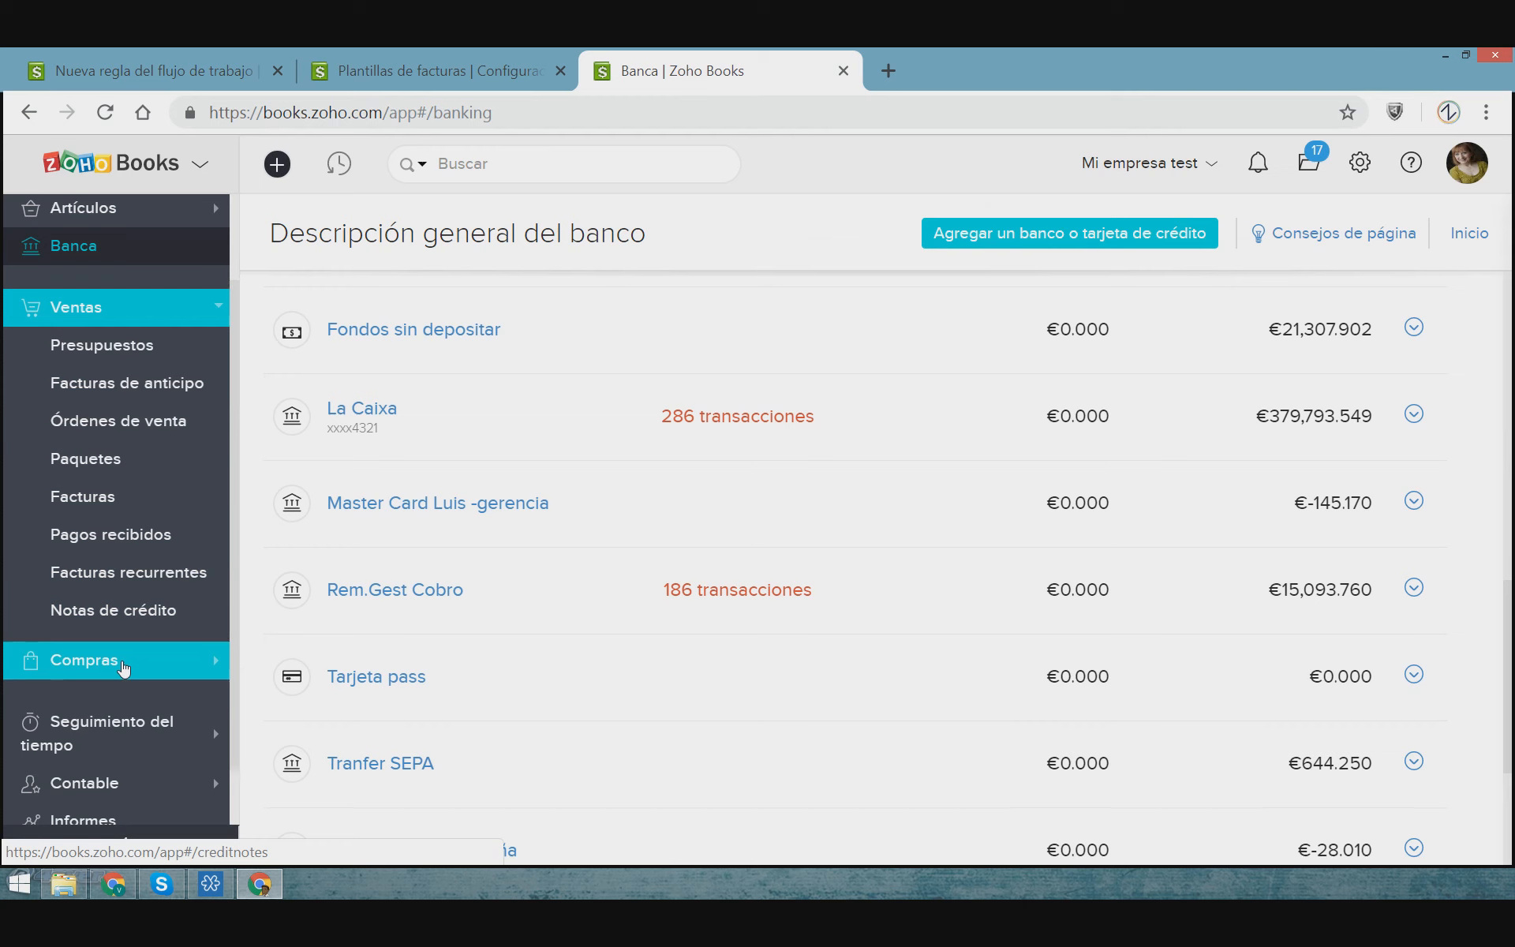
pyautogui.click(123, 667)
pyautogui.scroll(3, 158, 489)
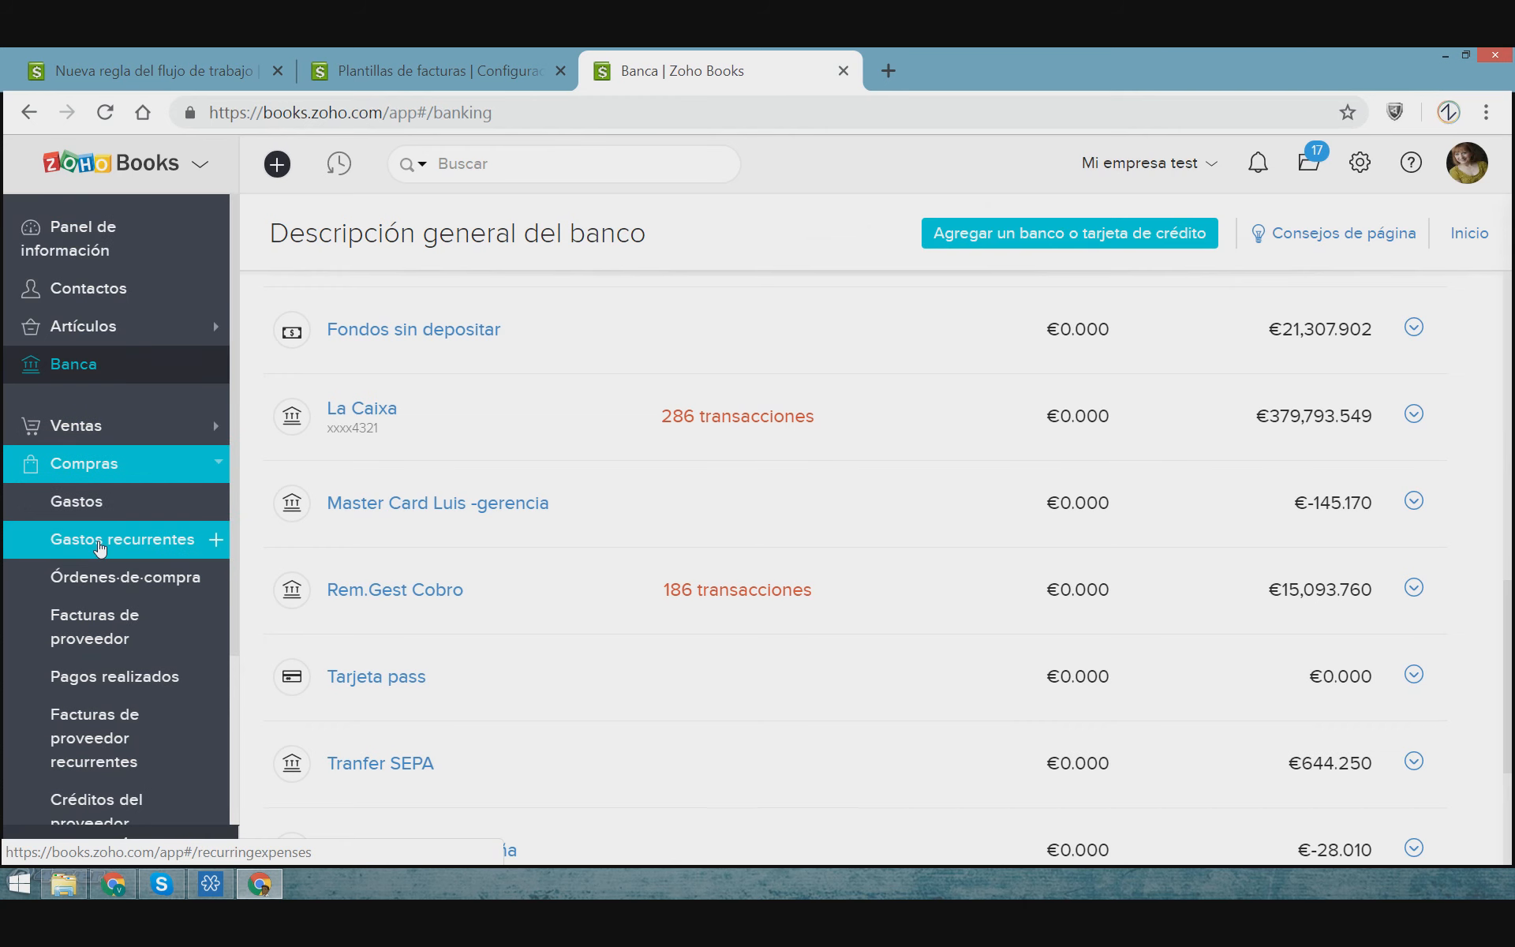
pyautogui.scroll(-2, 118, 617)
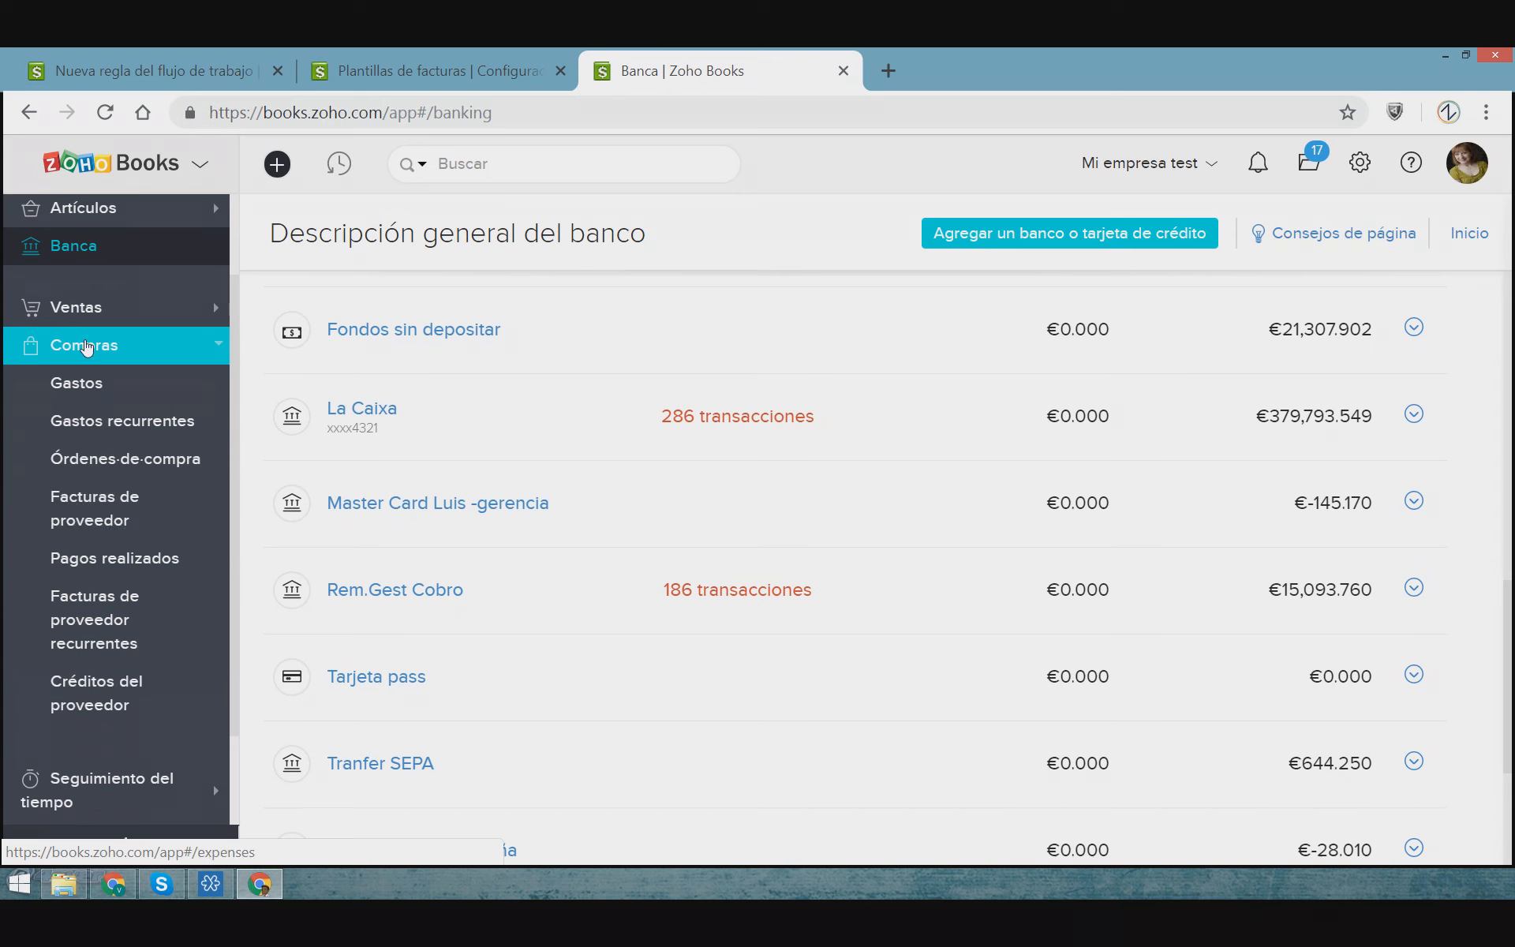
pyautogui.click(87, 347)
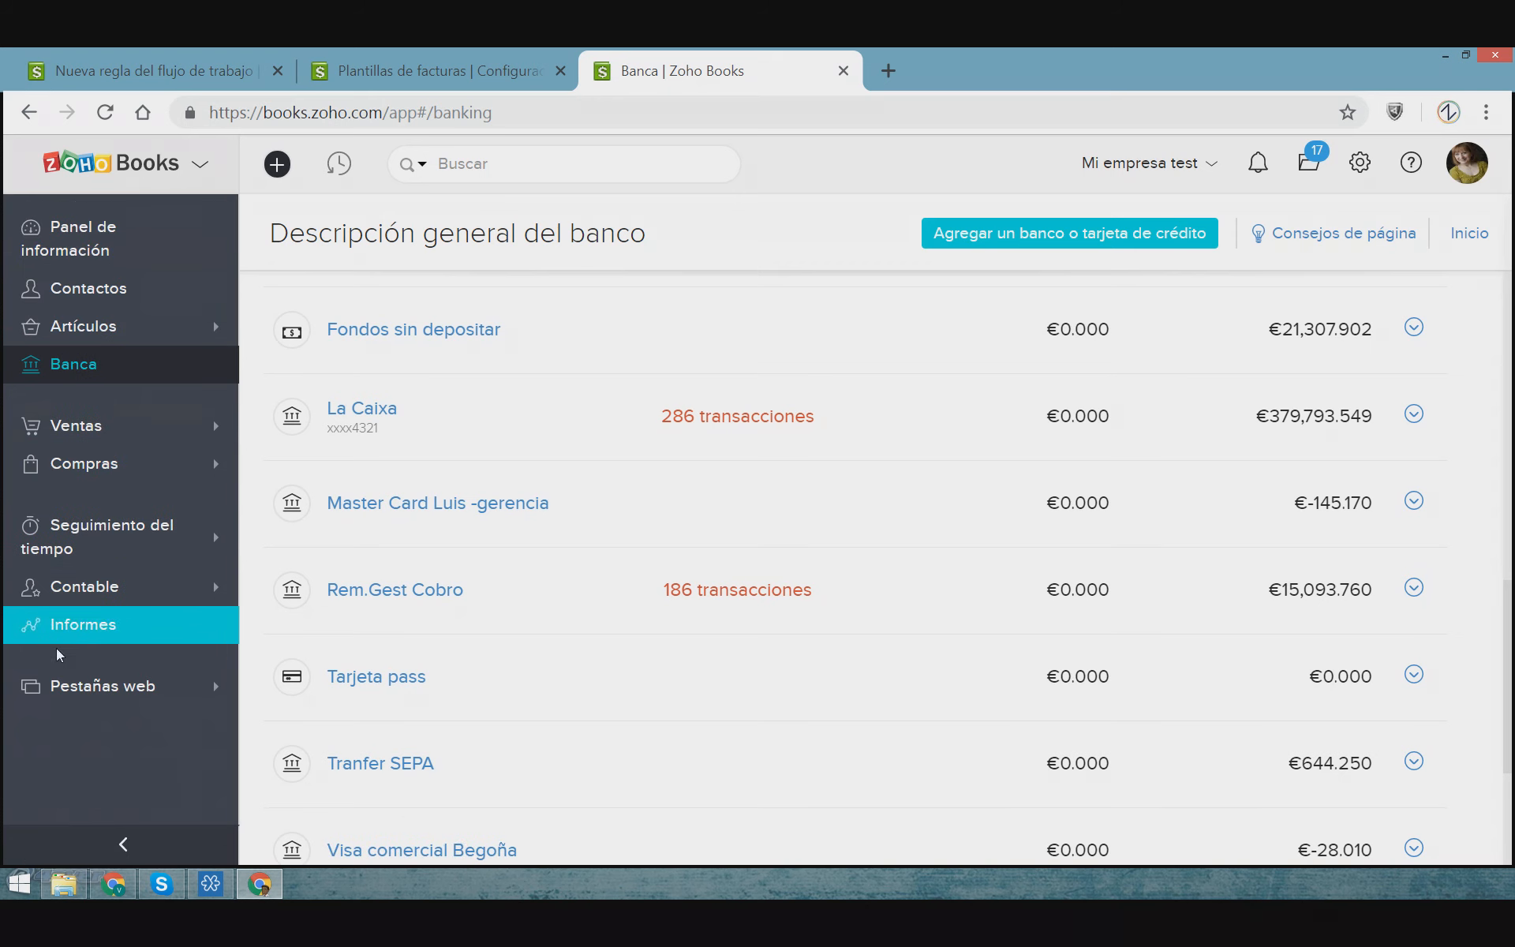
pyautogui.click(106, 601)
pyautogui.scroll(-2, 119, 612)
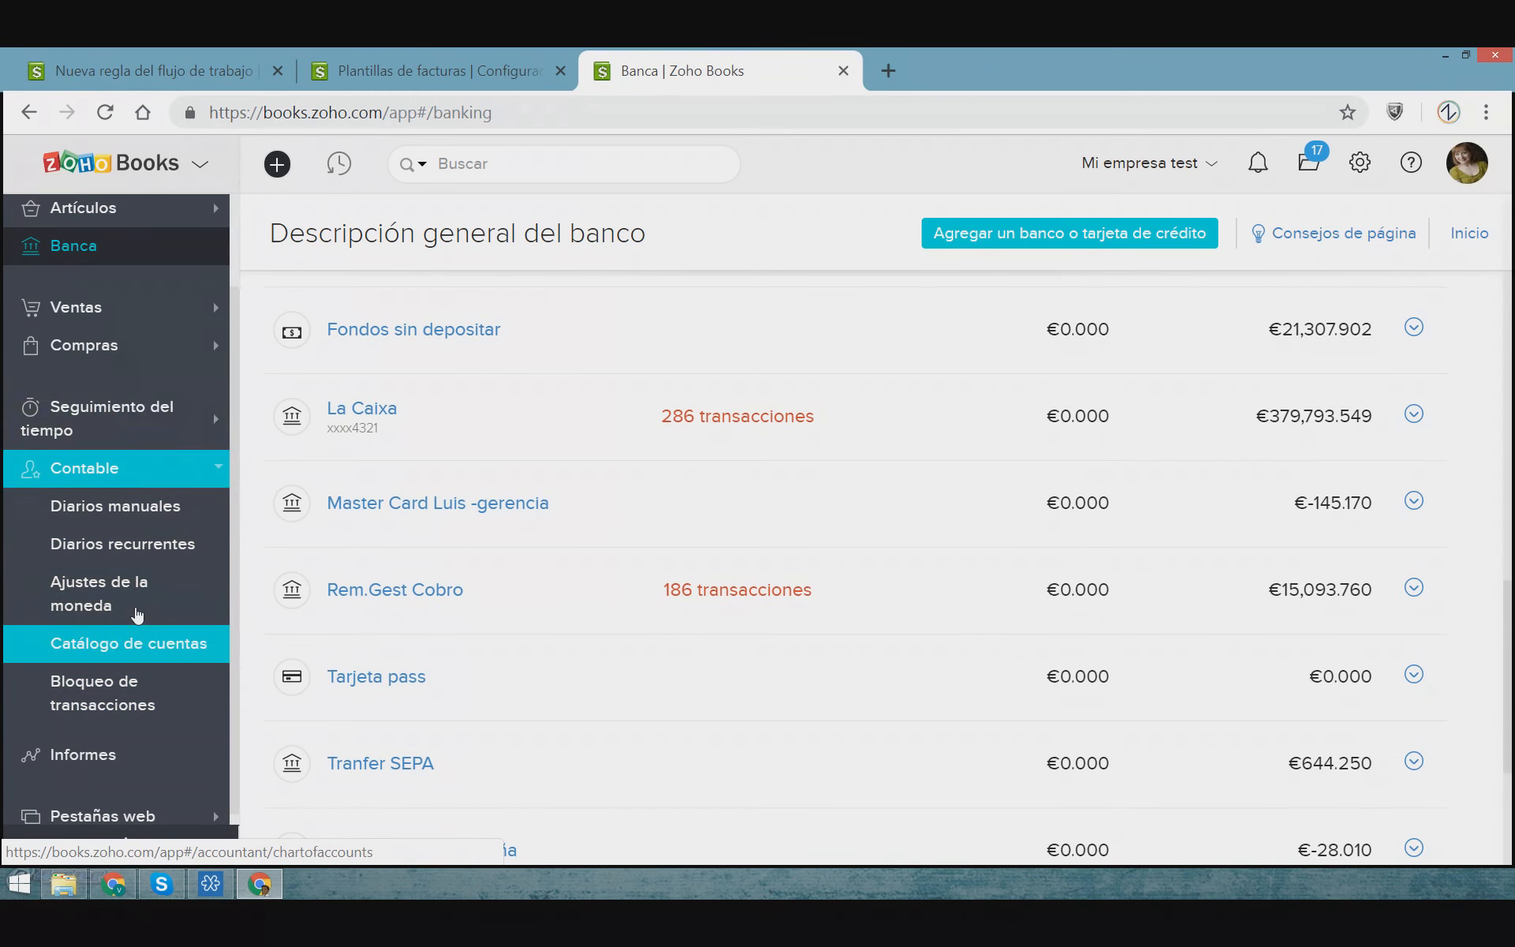
# Open the Informes page and look through the available report categories
pyautogui.click(94, 626)
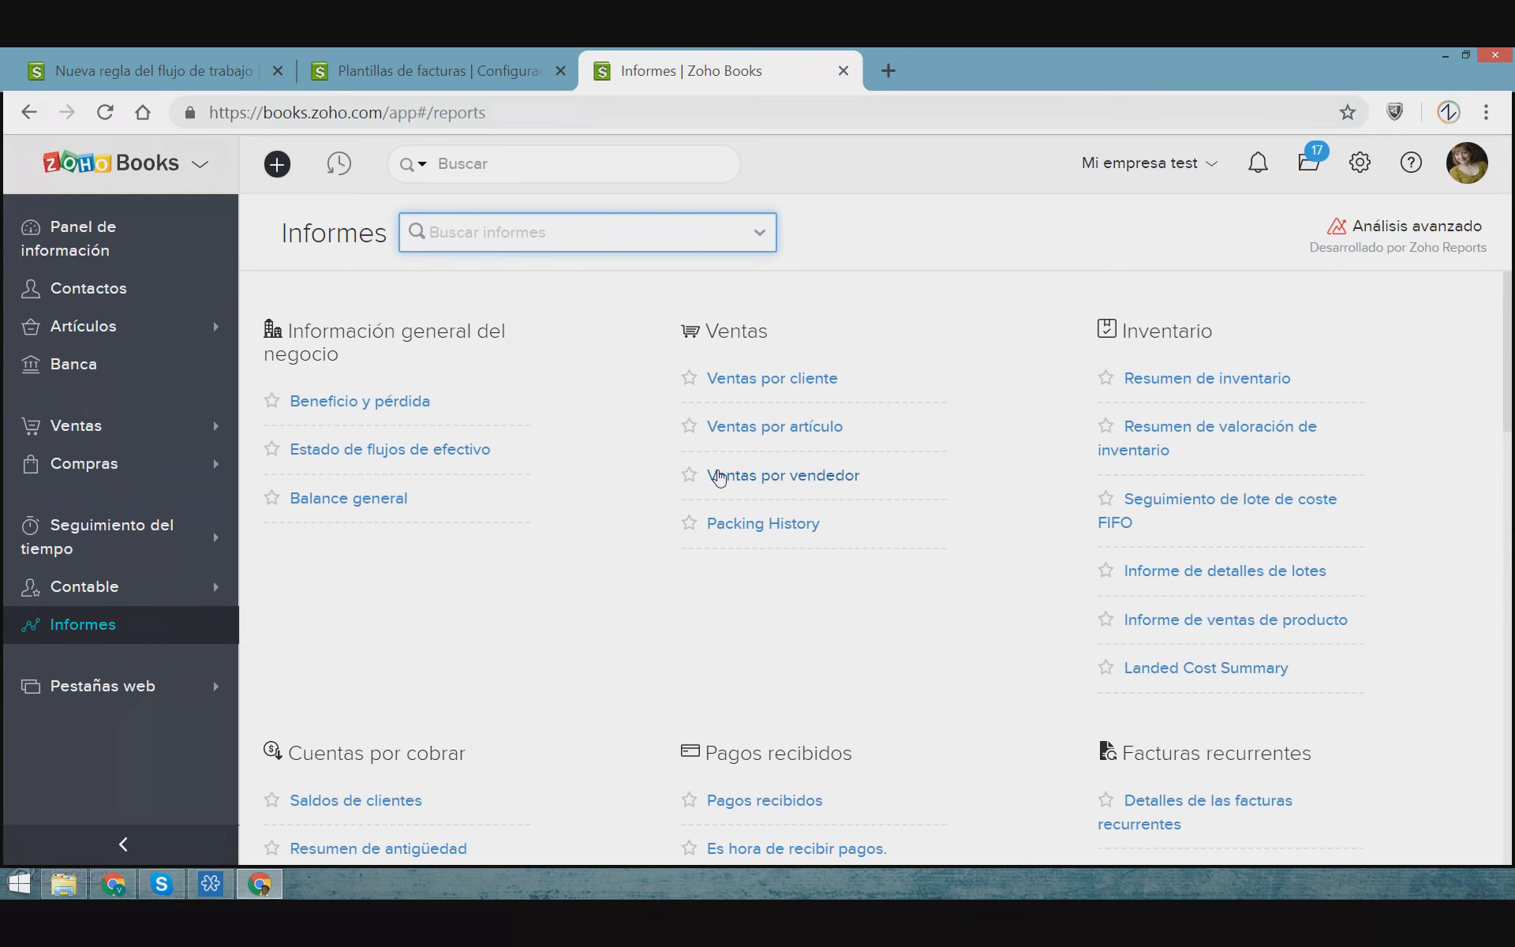
pyautogui.scroll(-3, 844, 641)
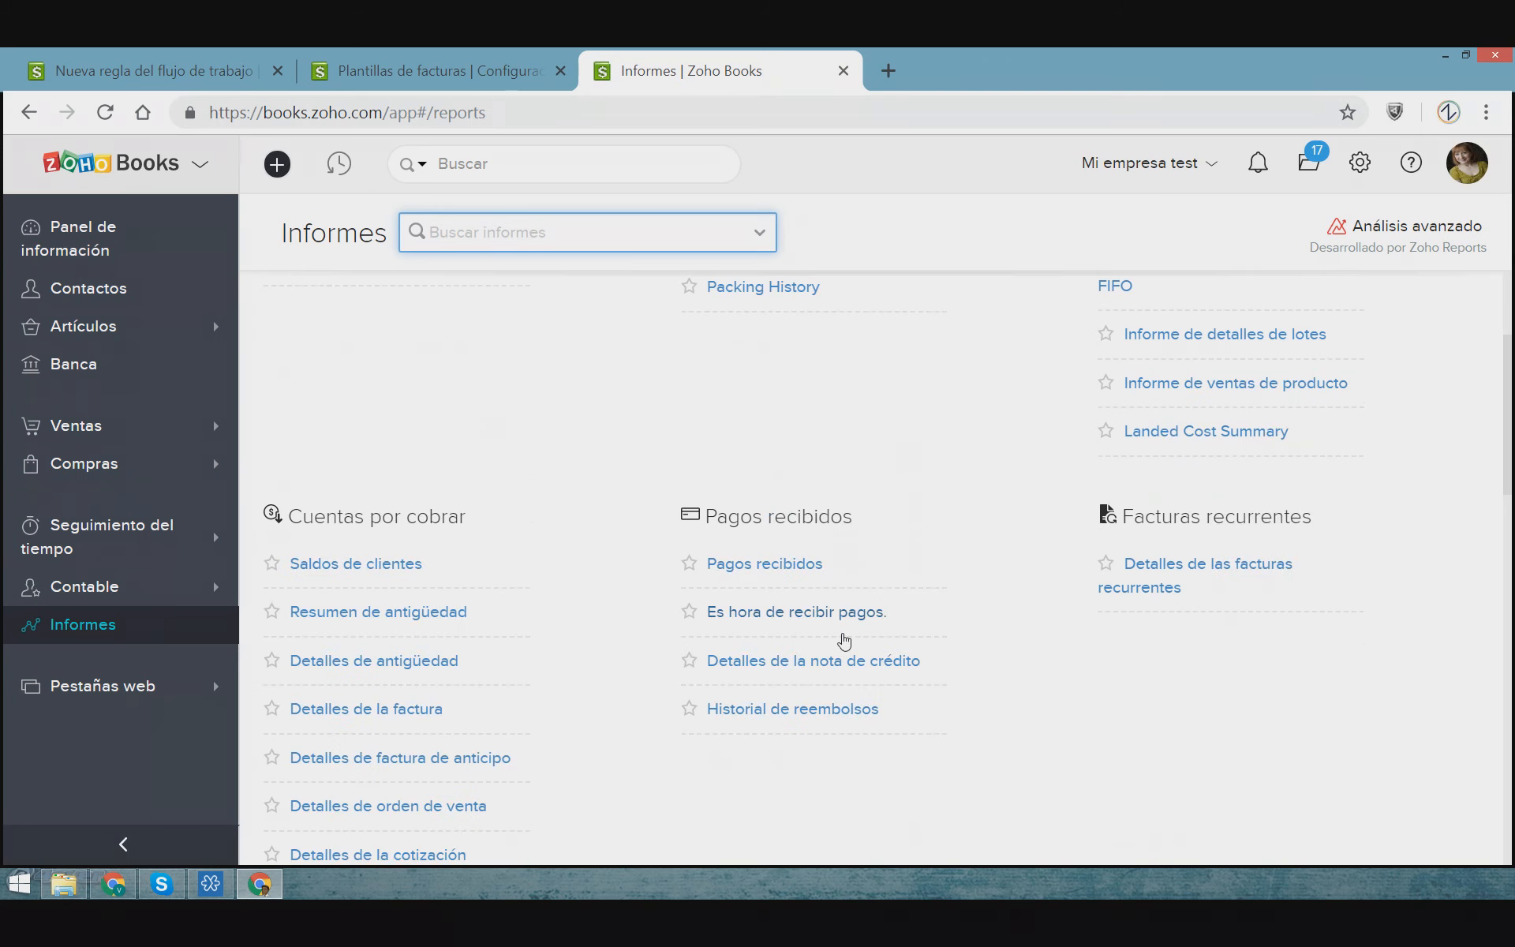
pyautogui.scroll(-5, 844, 641)
pyautogui.scroll(10, 860, 675)
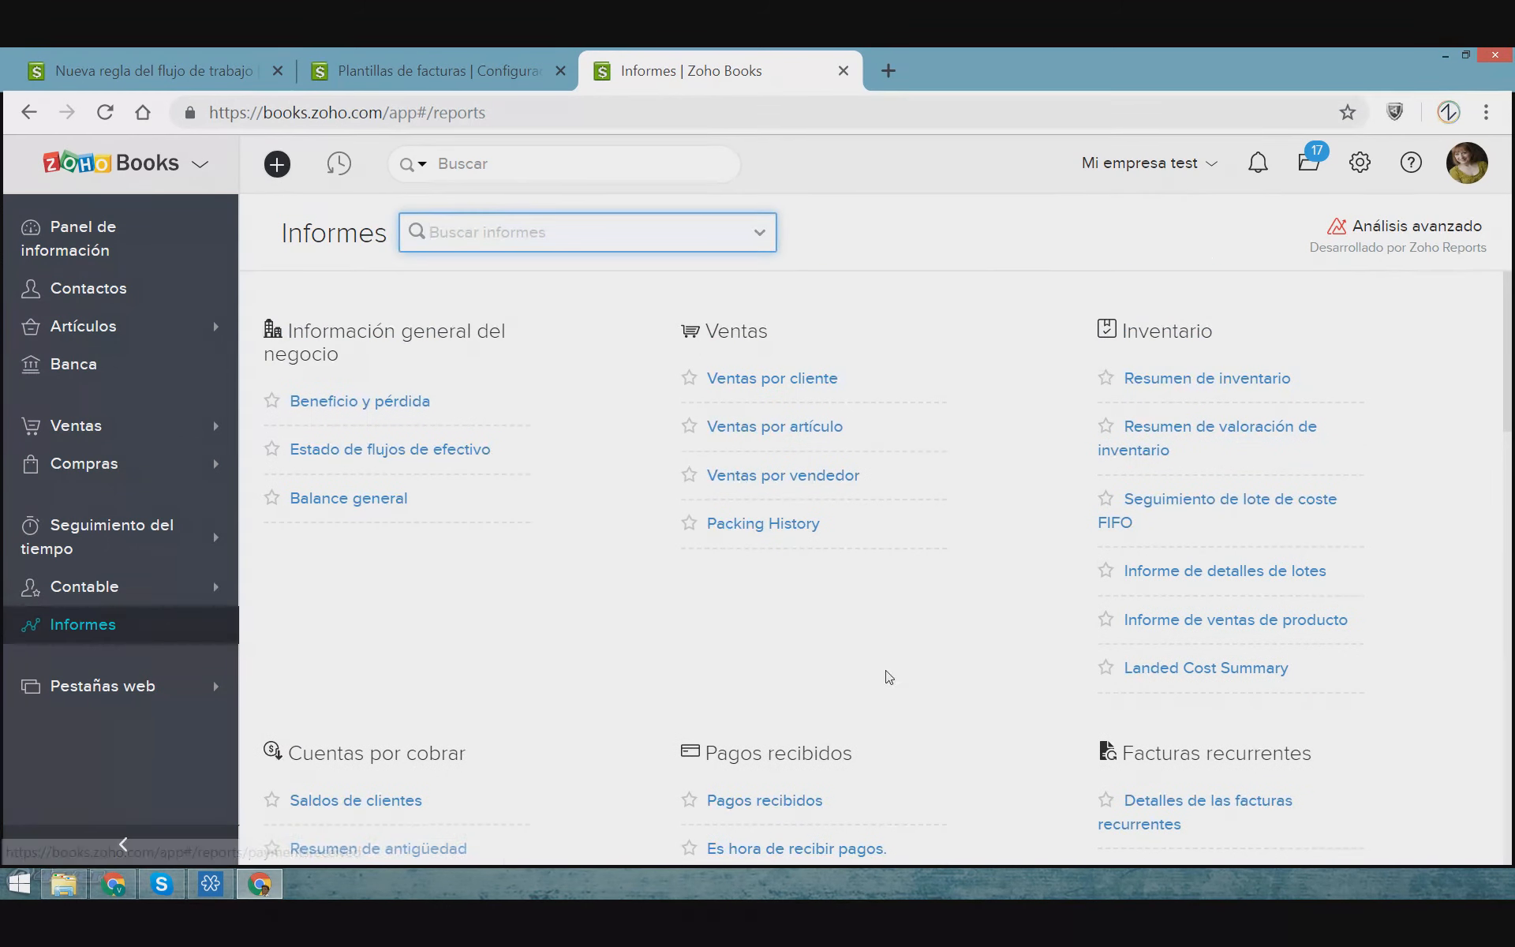
pyautogui.click(1234, 255)
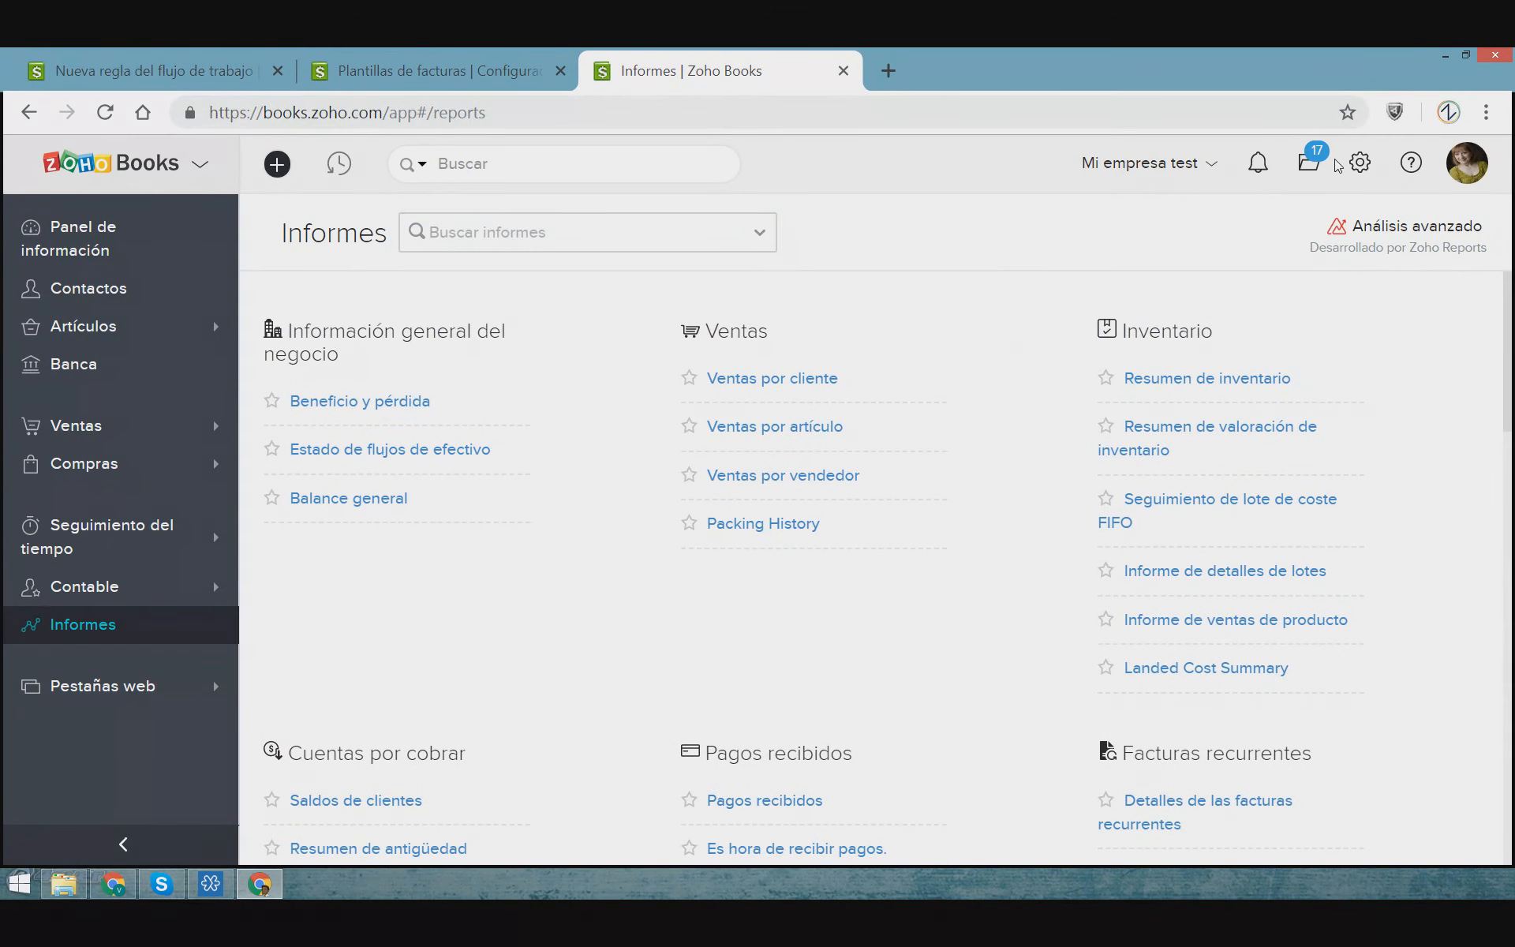
# Return to the Panel de información and look over the Configuración options and the list of organizations
pyautogui.click(177, 264)
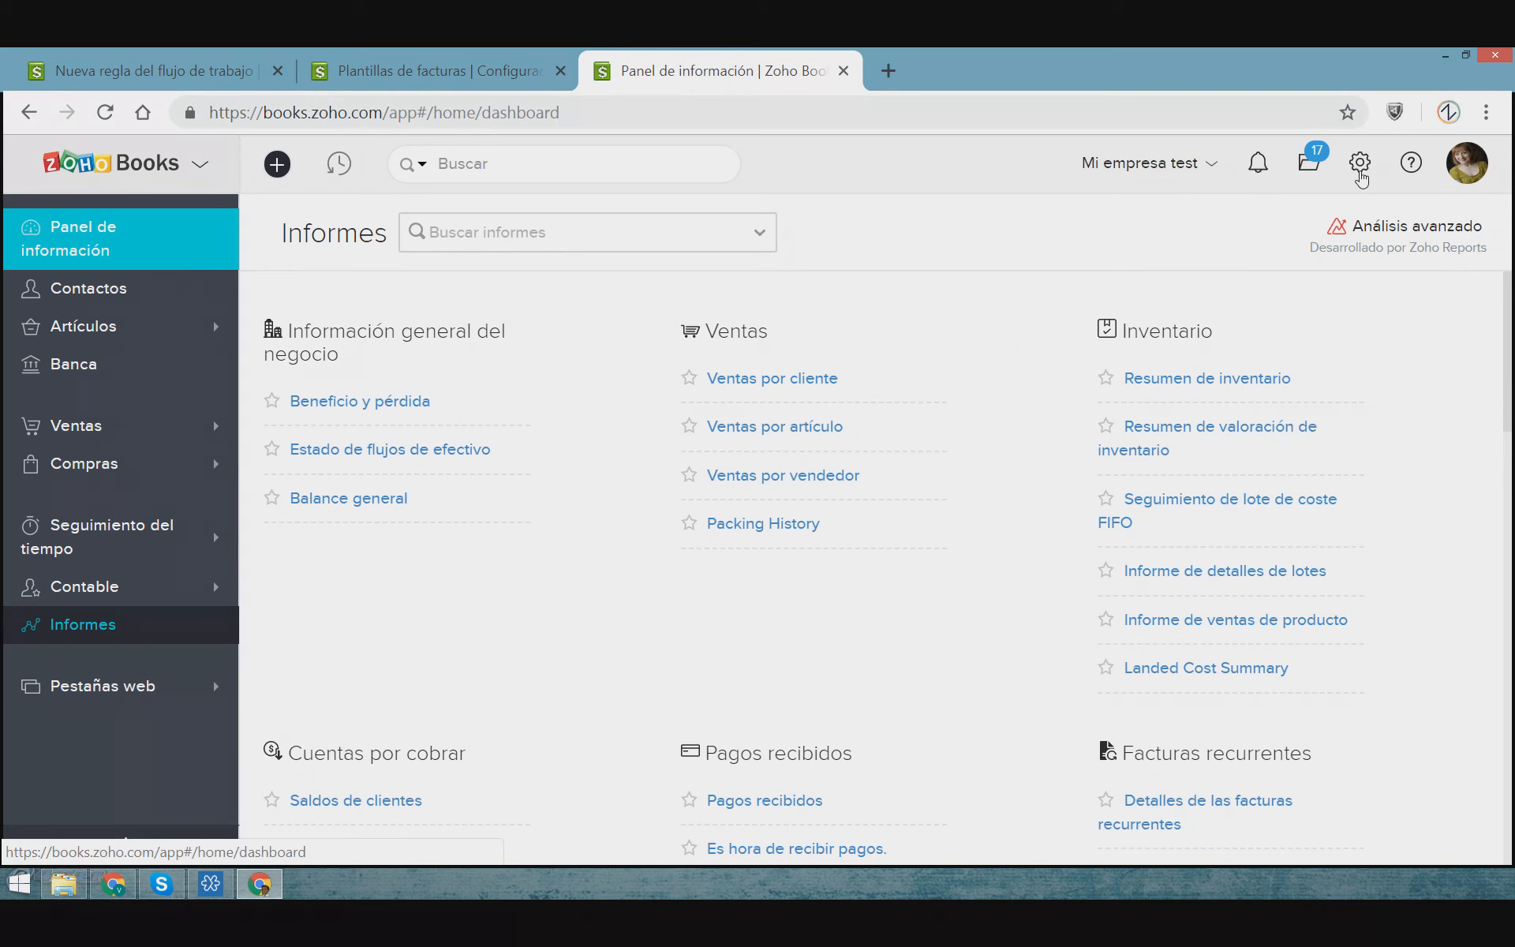
pyautogui.click(1359, 163)
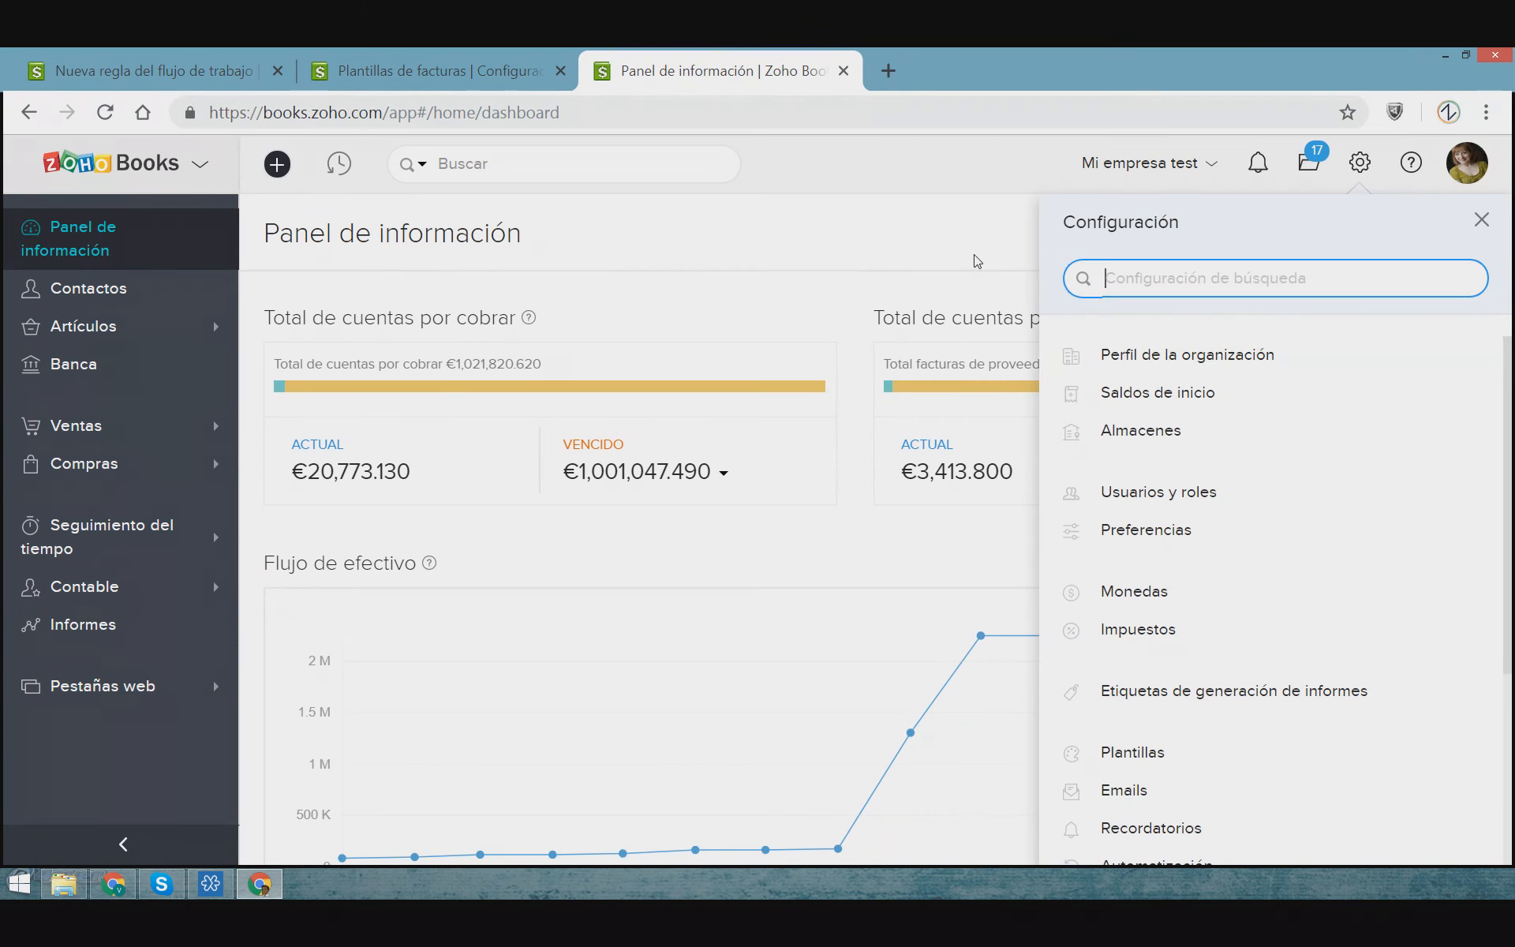
pyautogui.click(477, 214)
pyautogui.click(548, 158)
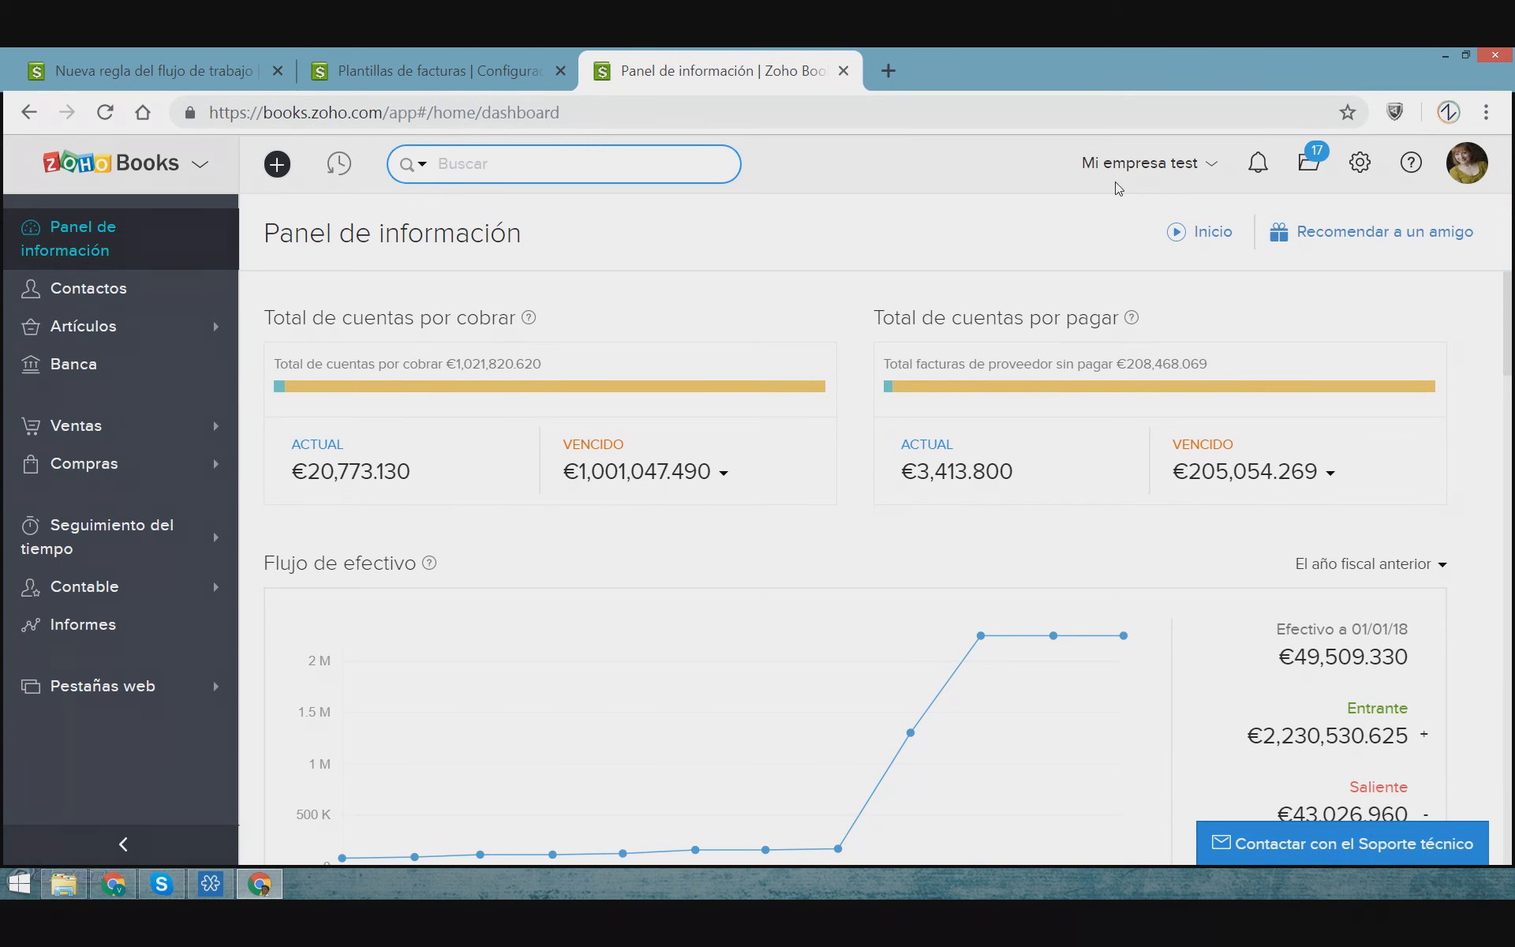
pyautogui.click(1129, 165)
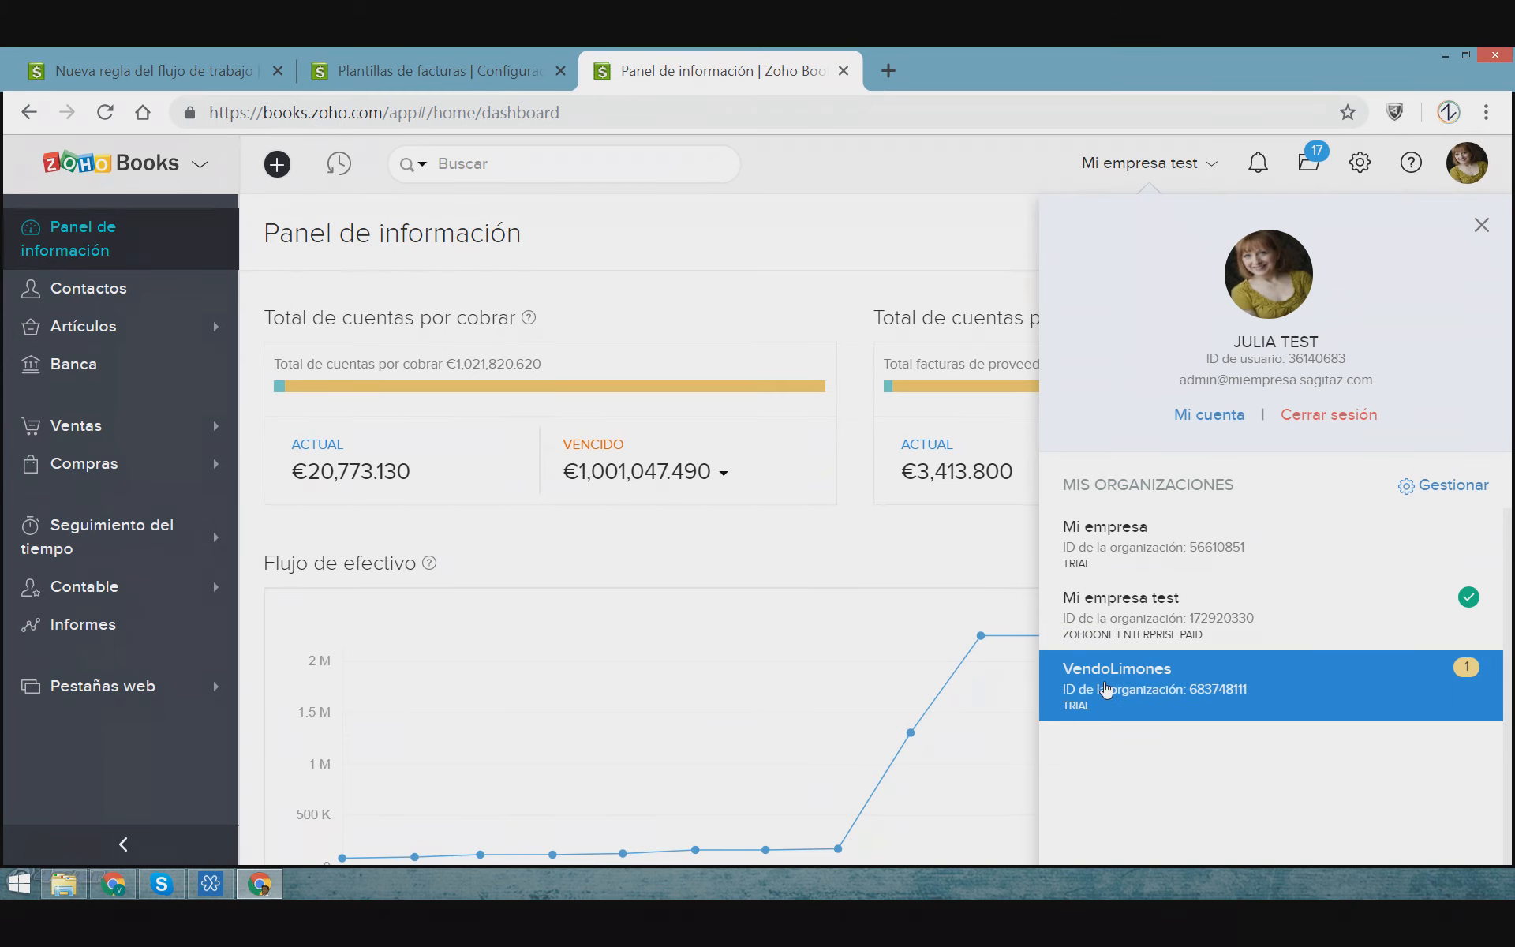
pyautogui.click(929, 185)
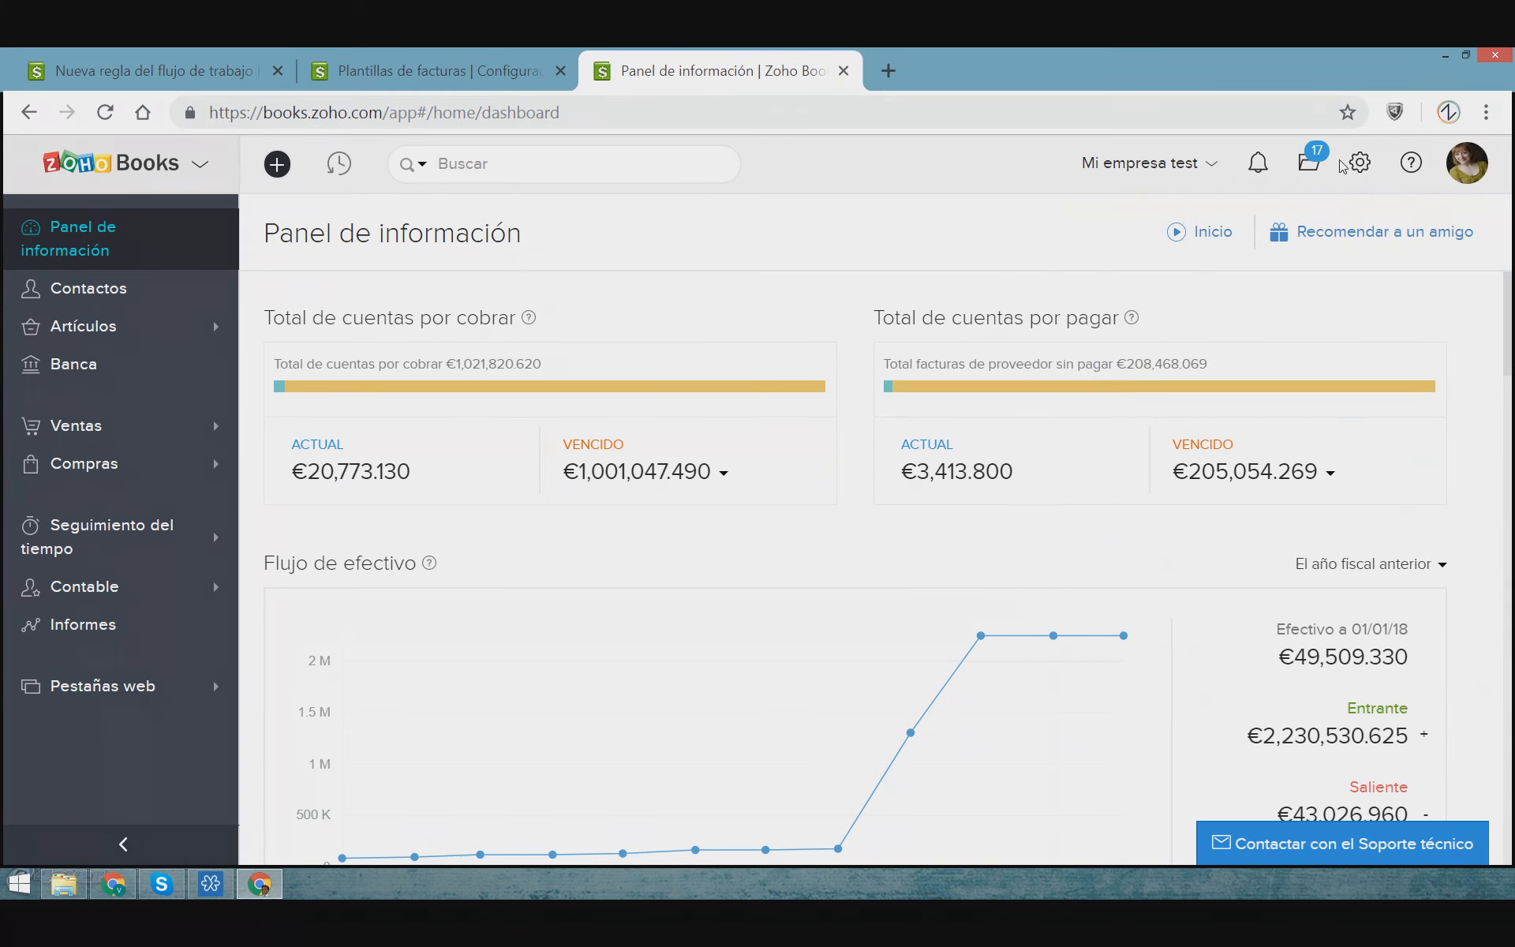
# Open the Plantillas settings in Configuración
pyautogui.click(1360, 169)
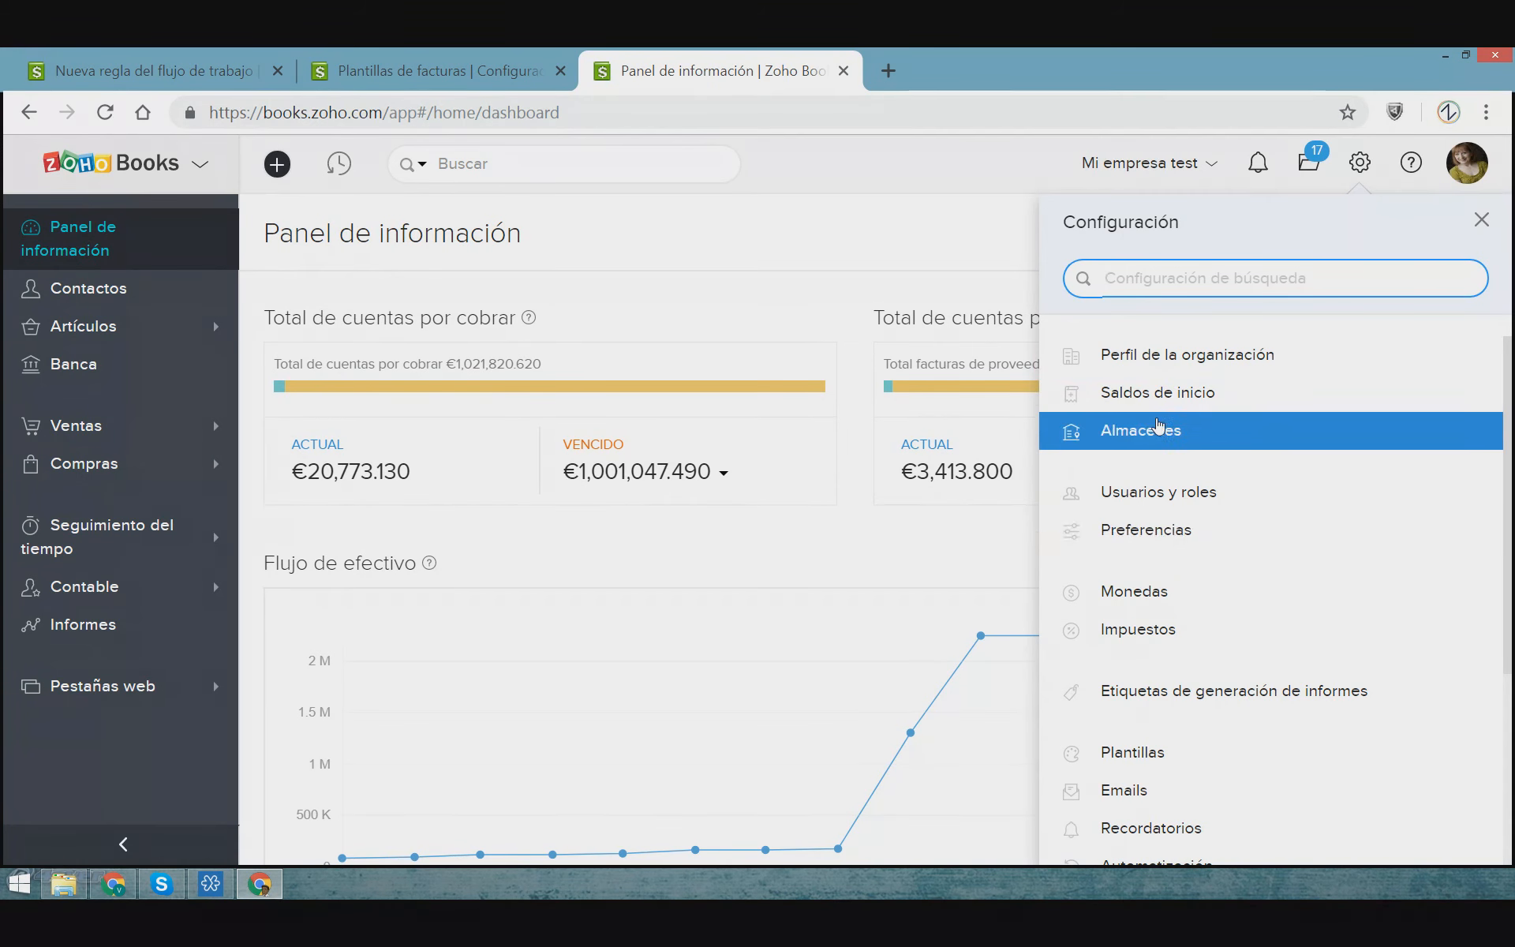
pyautogui.scroll(-3, 1199, 505)
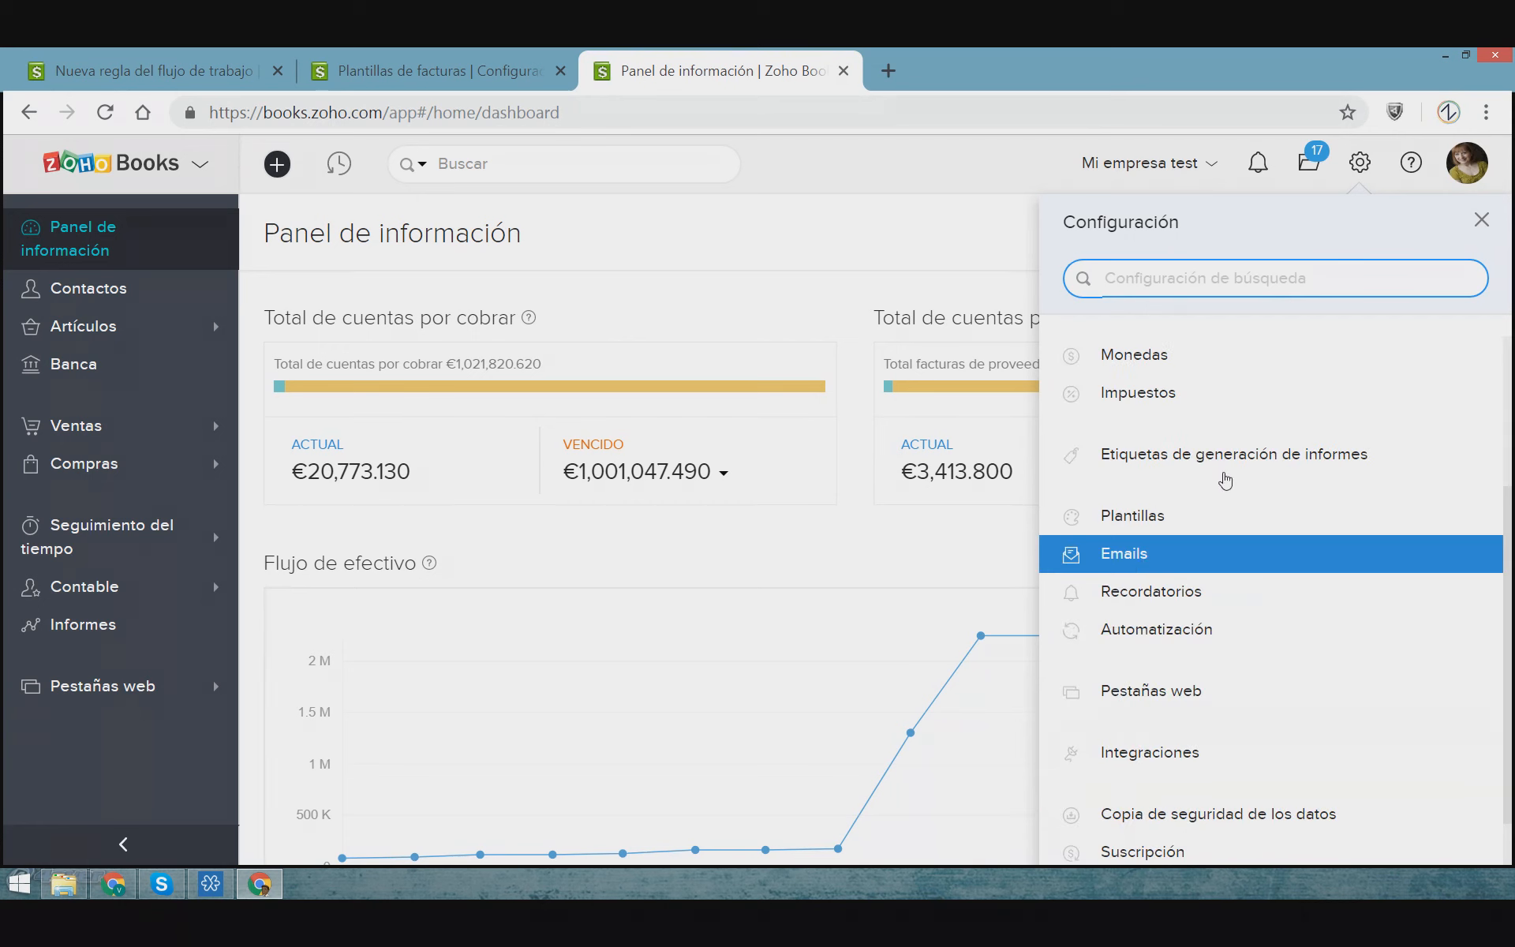
pyautogui.click(1124, 516)
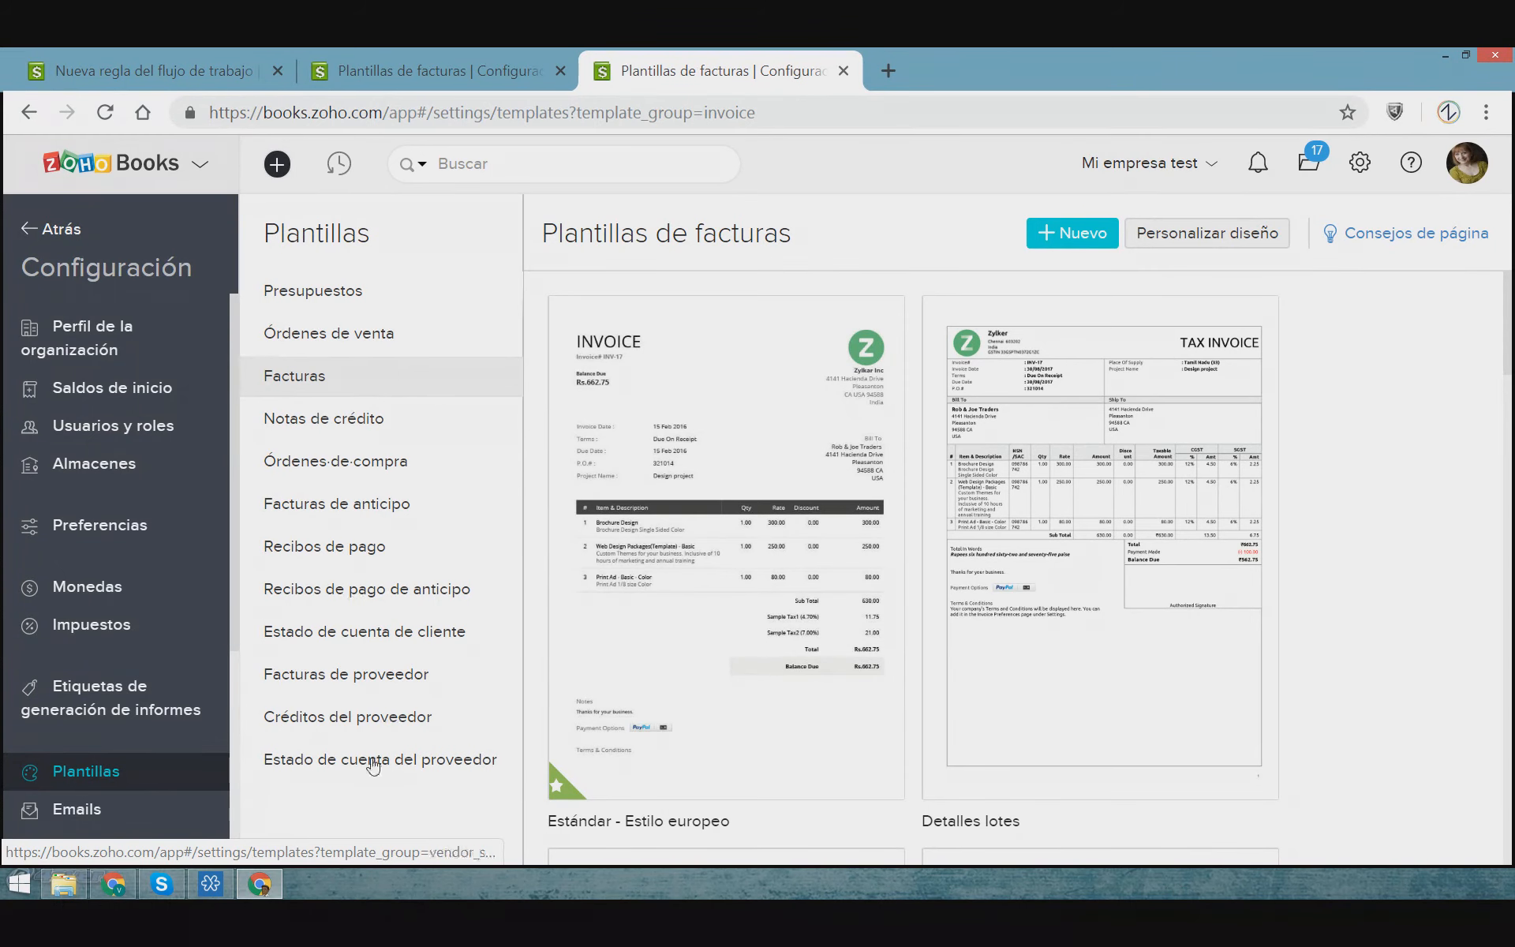
# Look through the templates for Presupuestos, Órdenes de venta, Facturas, Notas de crédito, Órdenes de compra and Facturas de anticipo
pyautogui.click(365, 294)
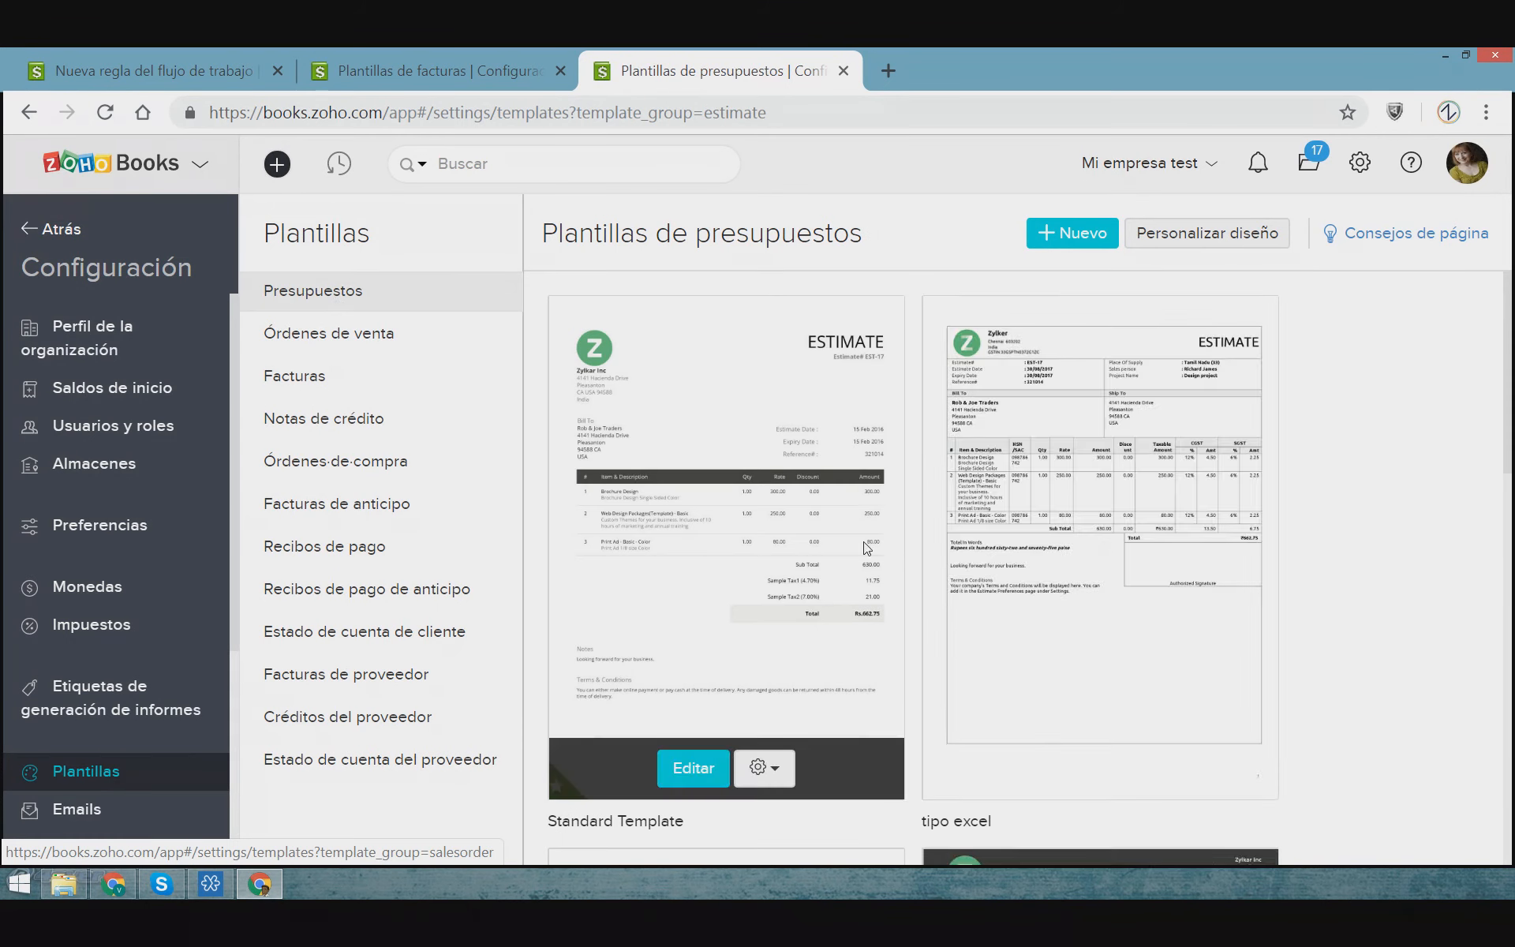
pyautogui.click(328, 333)
pyautogui.click(284, 376)
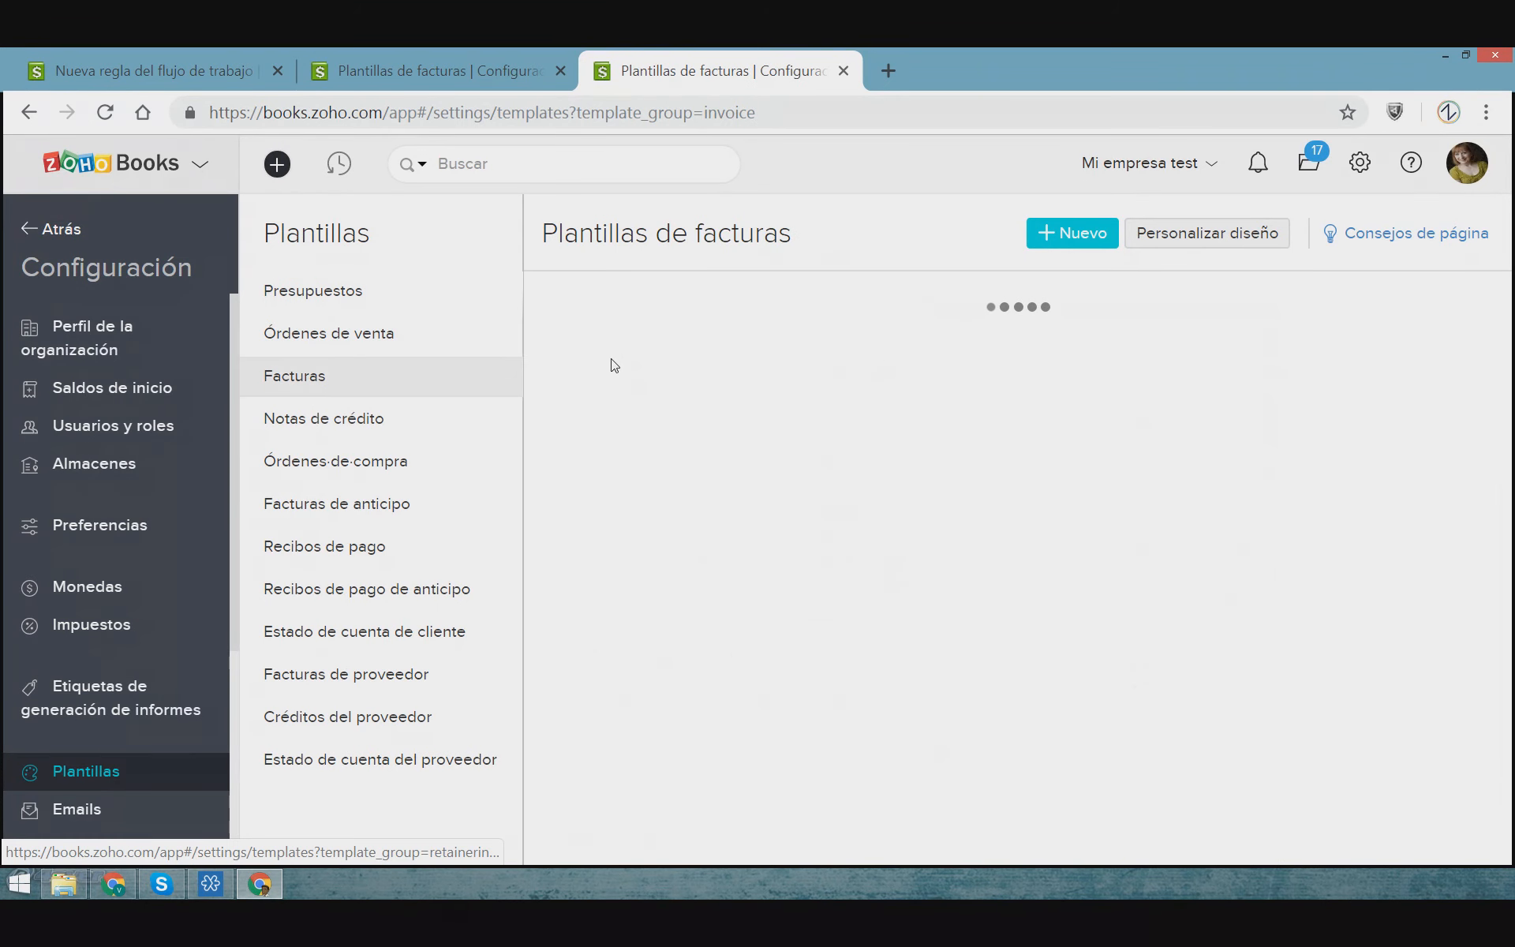
pyautogui.click(329, 438)
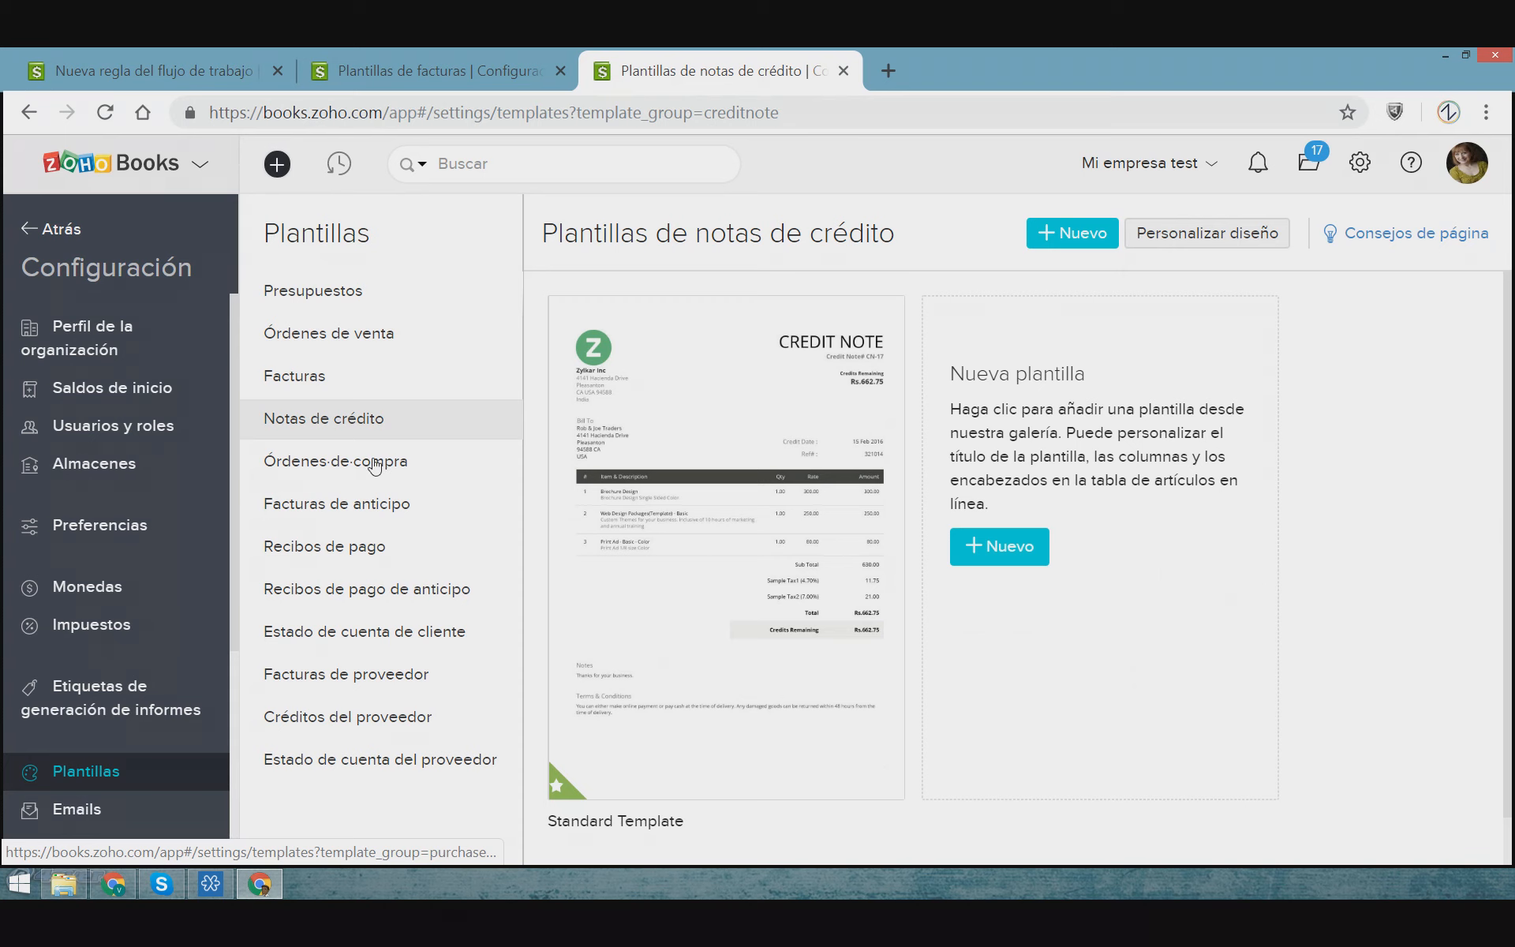
pyautogui.click(367, 464)
pyautogui.moveTo(924, 546)
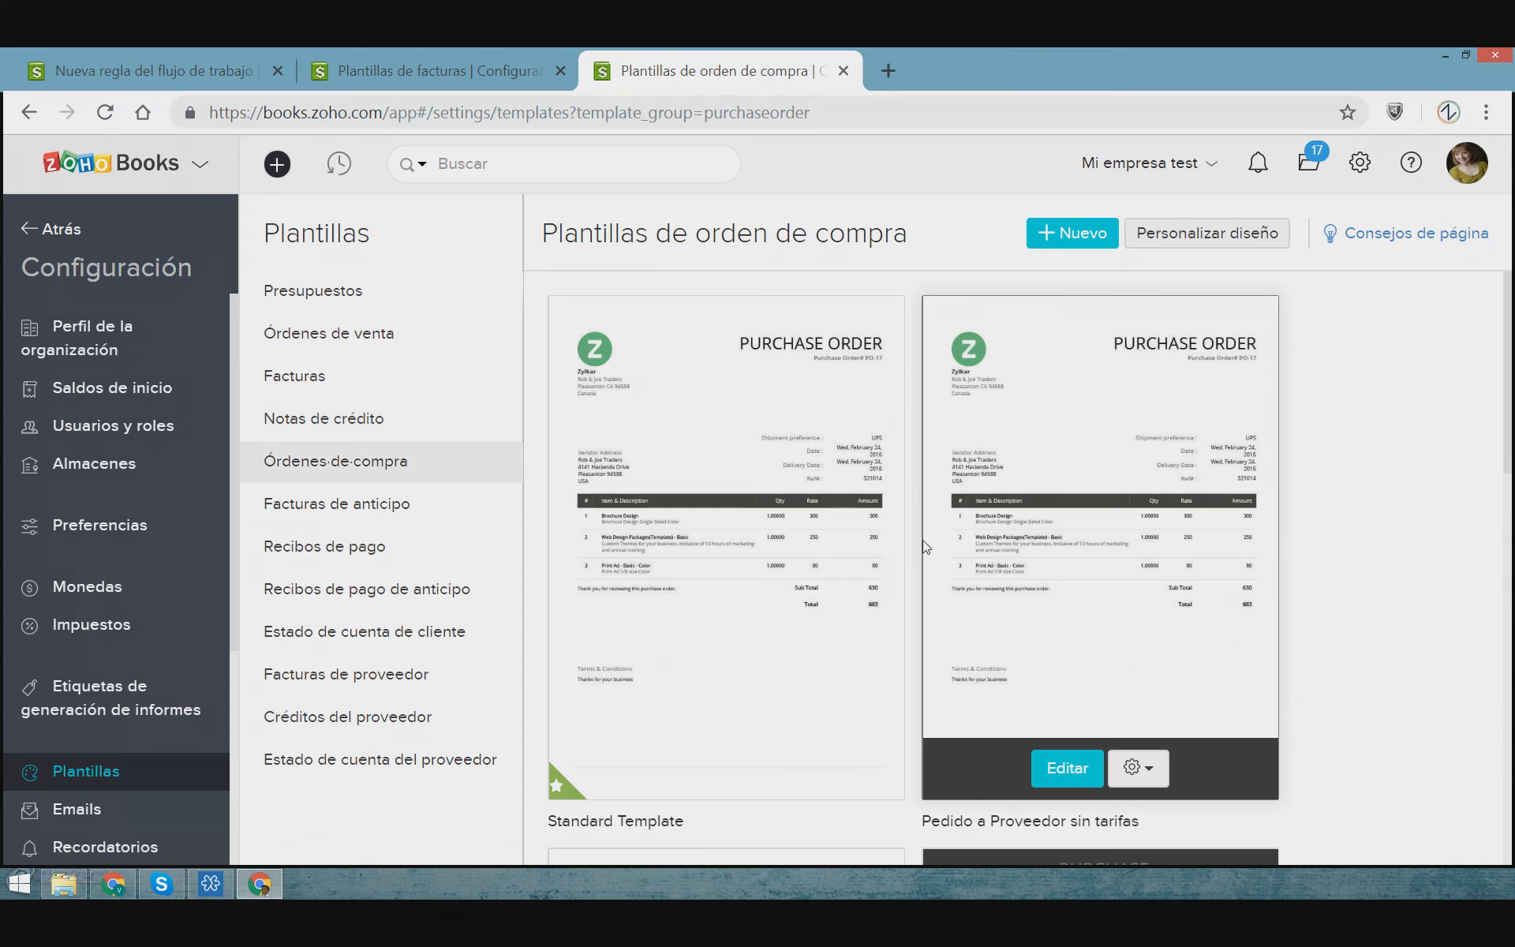
pyautogui.scroll(-2, 925, 546)
pyautogui.click(337, 504)
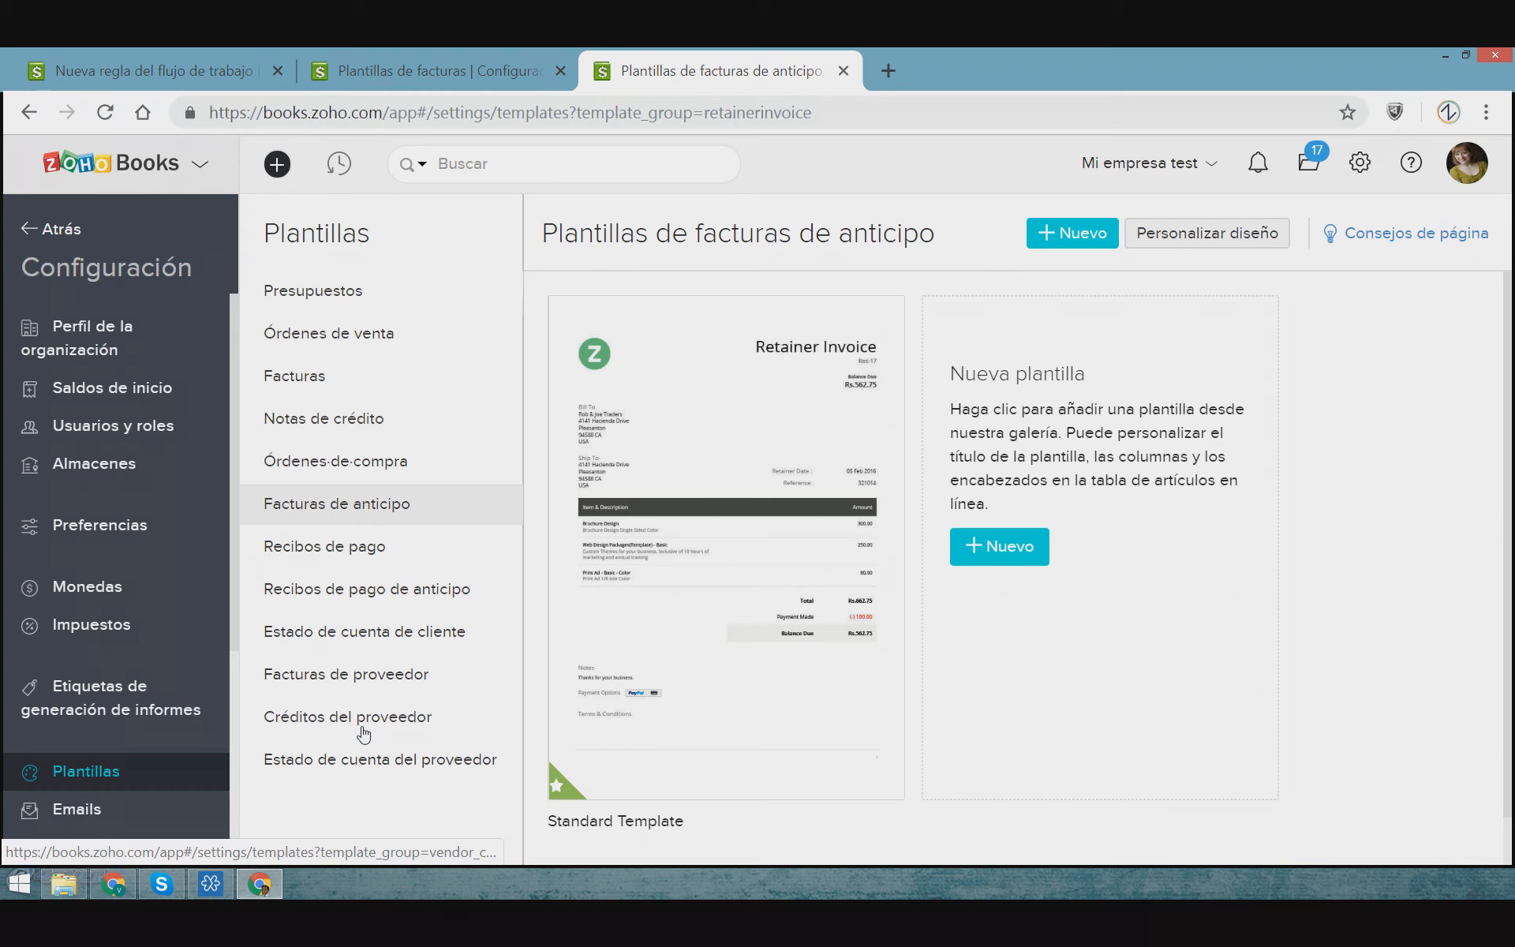
# Show the Facturas templates and review the organization's existing invoice designs
pyautogui.click(321, 377)
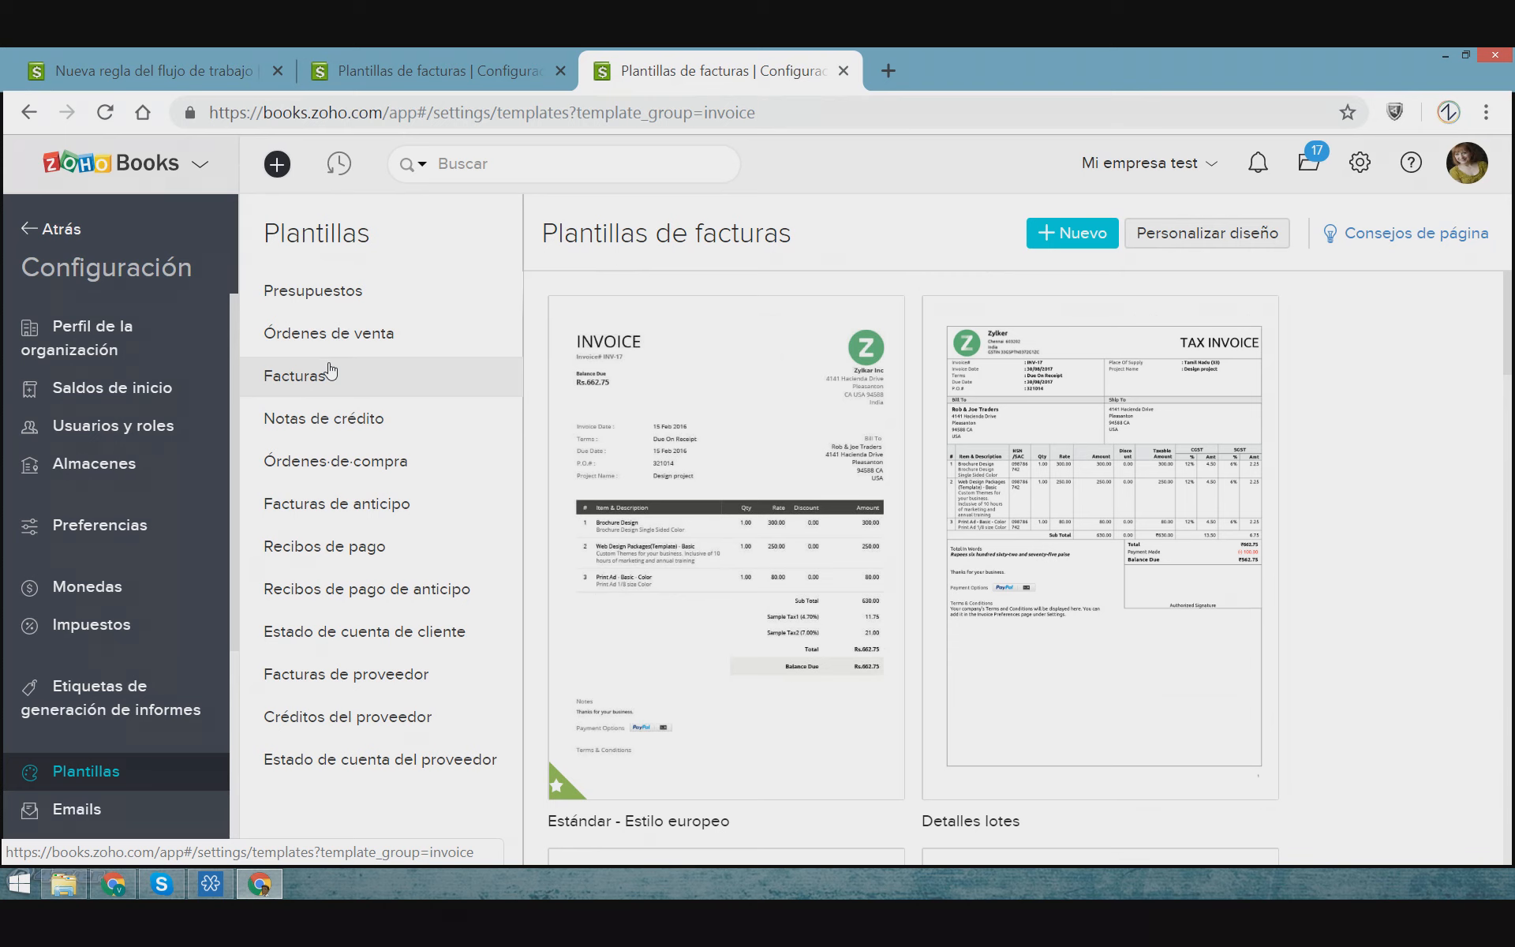
pyautogui.moveTo(853, 546)
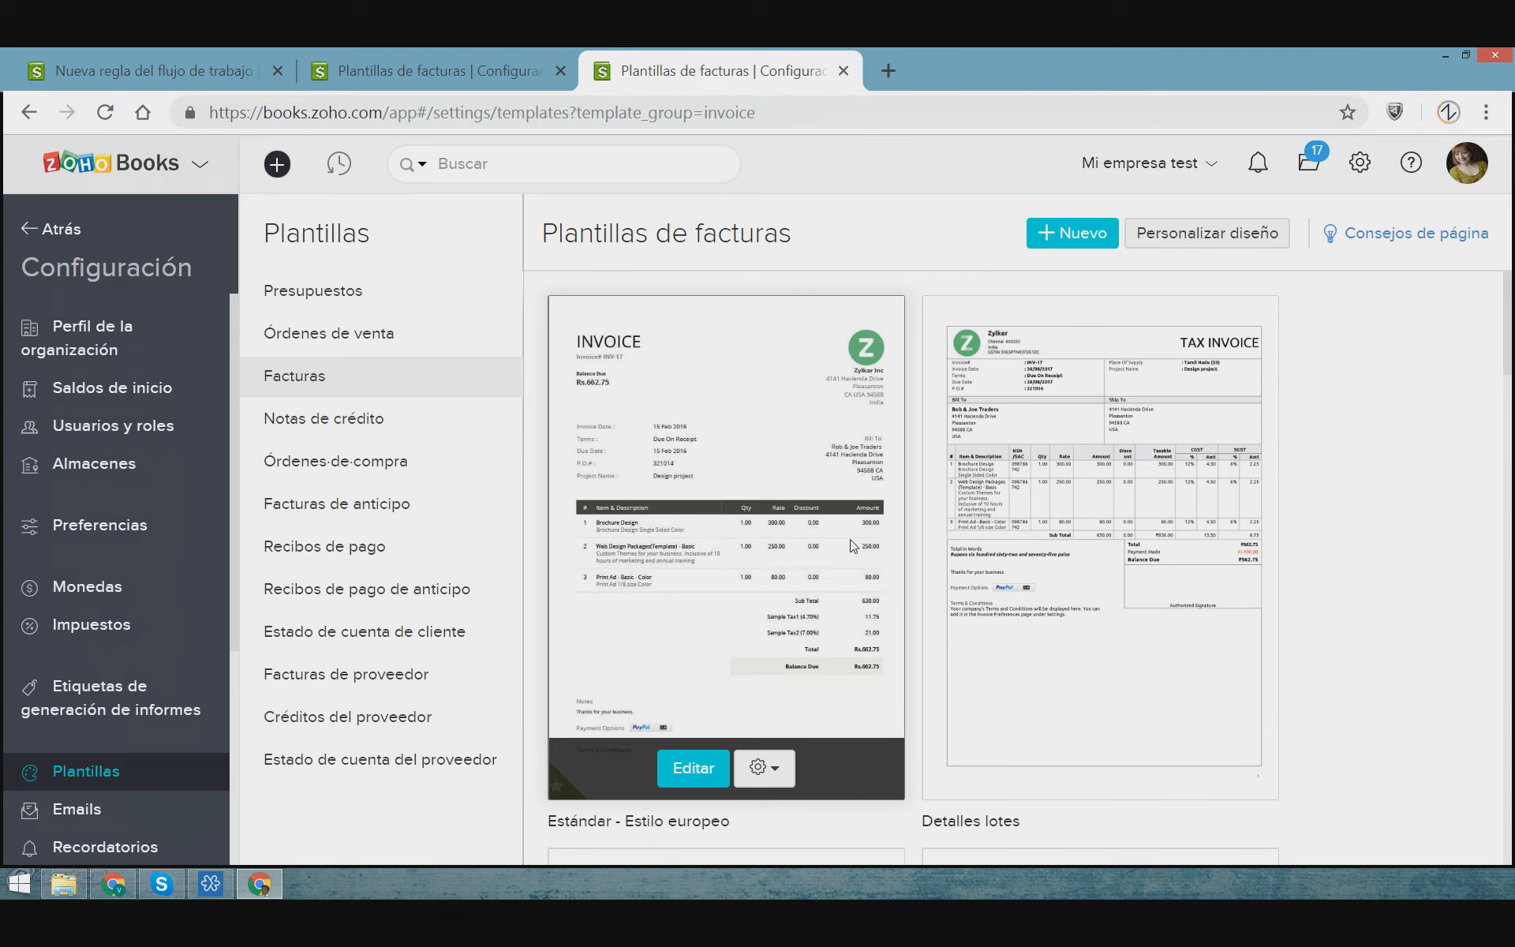
pyautogui.scroll(-6, 853, 546)
pyautogui.scroll(2, 836, 582)
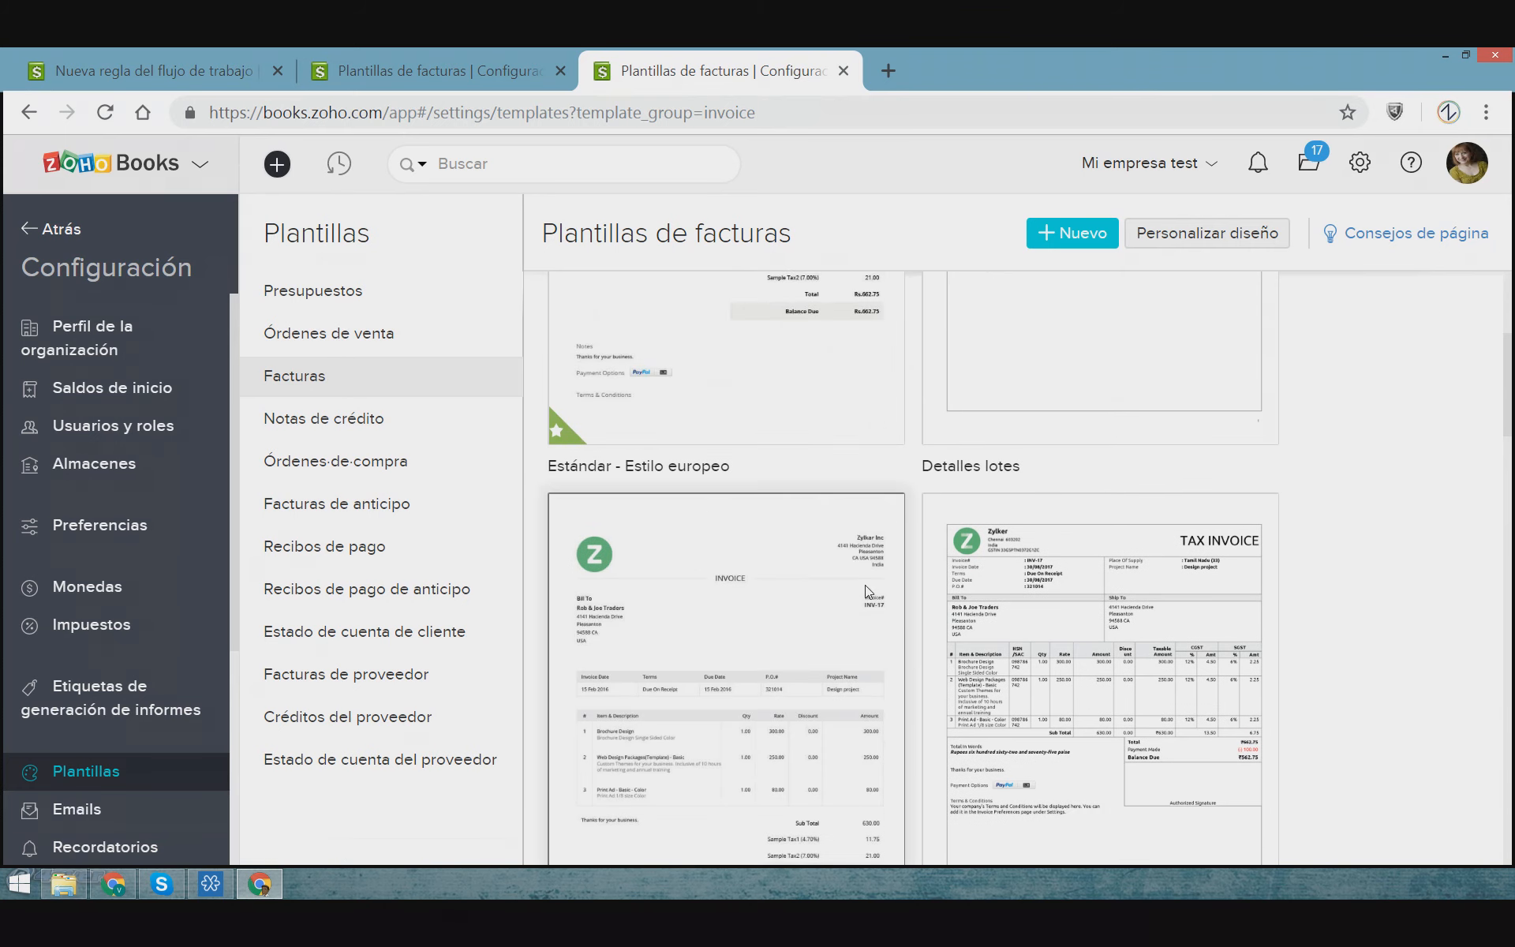
pyautogui.scroll(3, 837, 581)
pyautogui.scroll(-7, 872, 524)
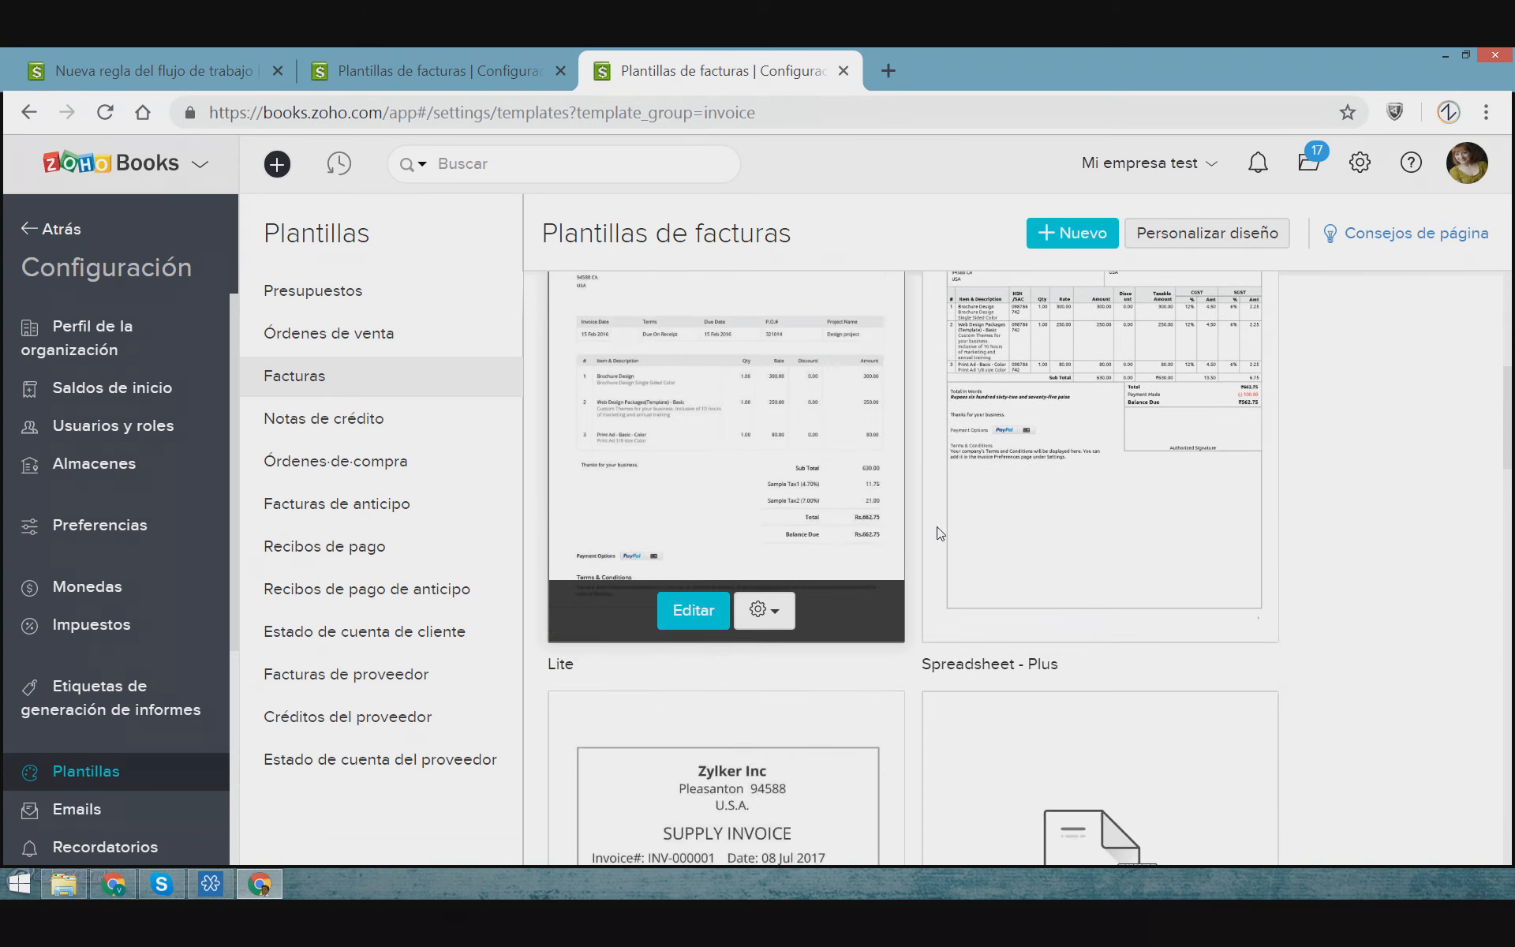
pyautogui.scroll(3, 940, 531)
pyautogui.scroll(6, 1050, 557)
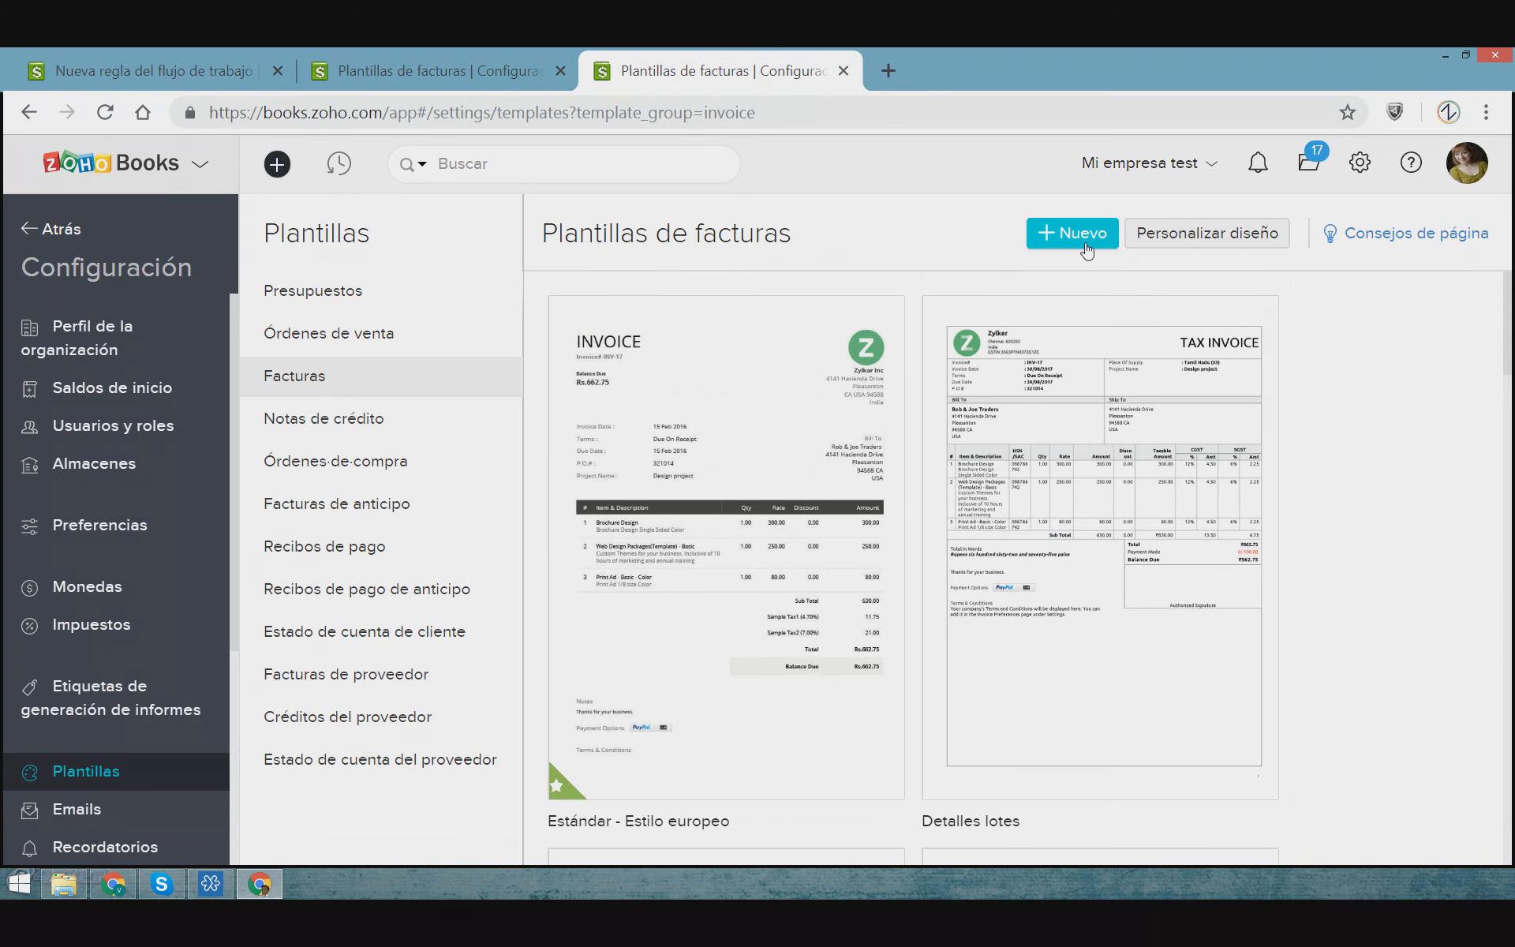
# Start a new invoice template and browse the Standard and Spreadsheet designs in the gallery
pyautogui.click(1046, 234)
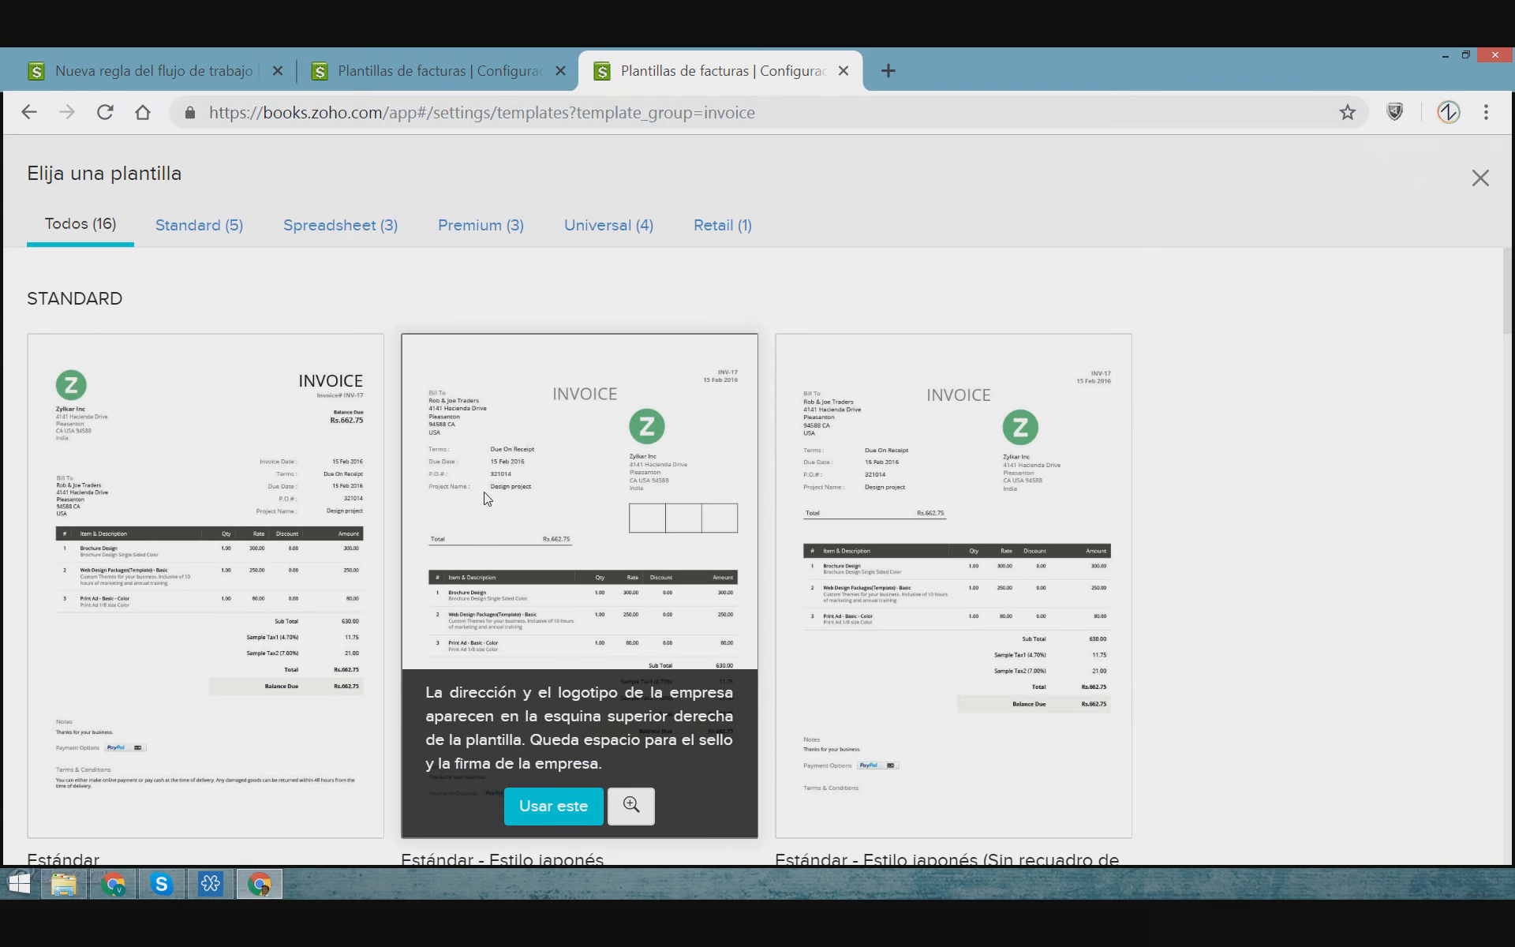
pyautogui.scroll(-1, 282, 601)
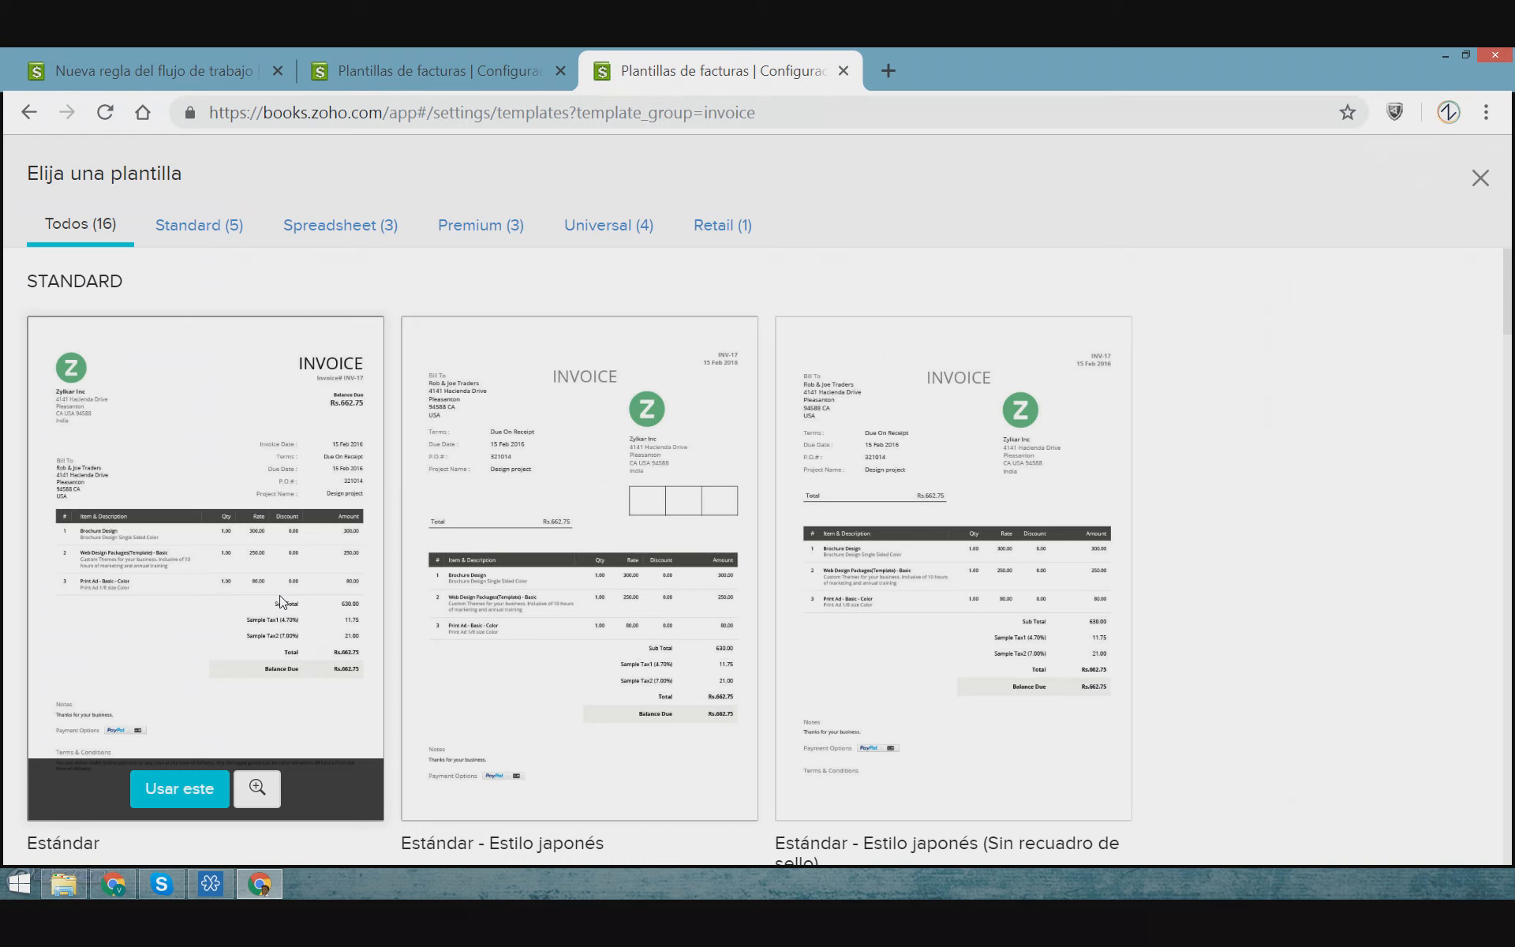
pyautogui.scroll(-6, 406, 552)
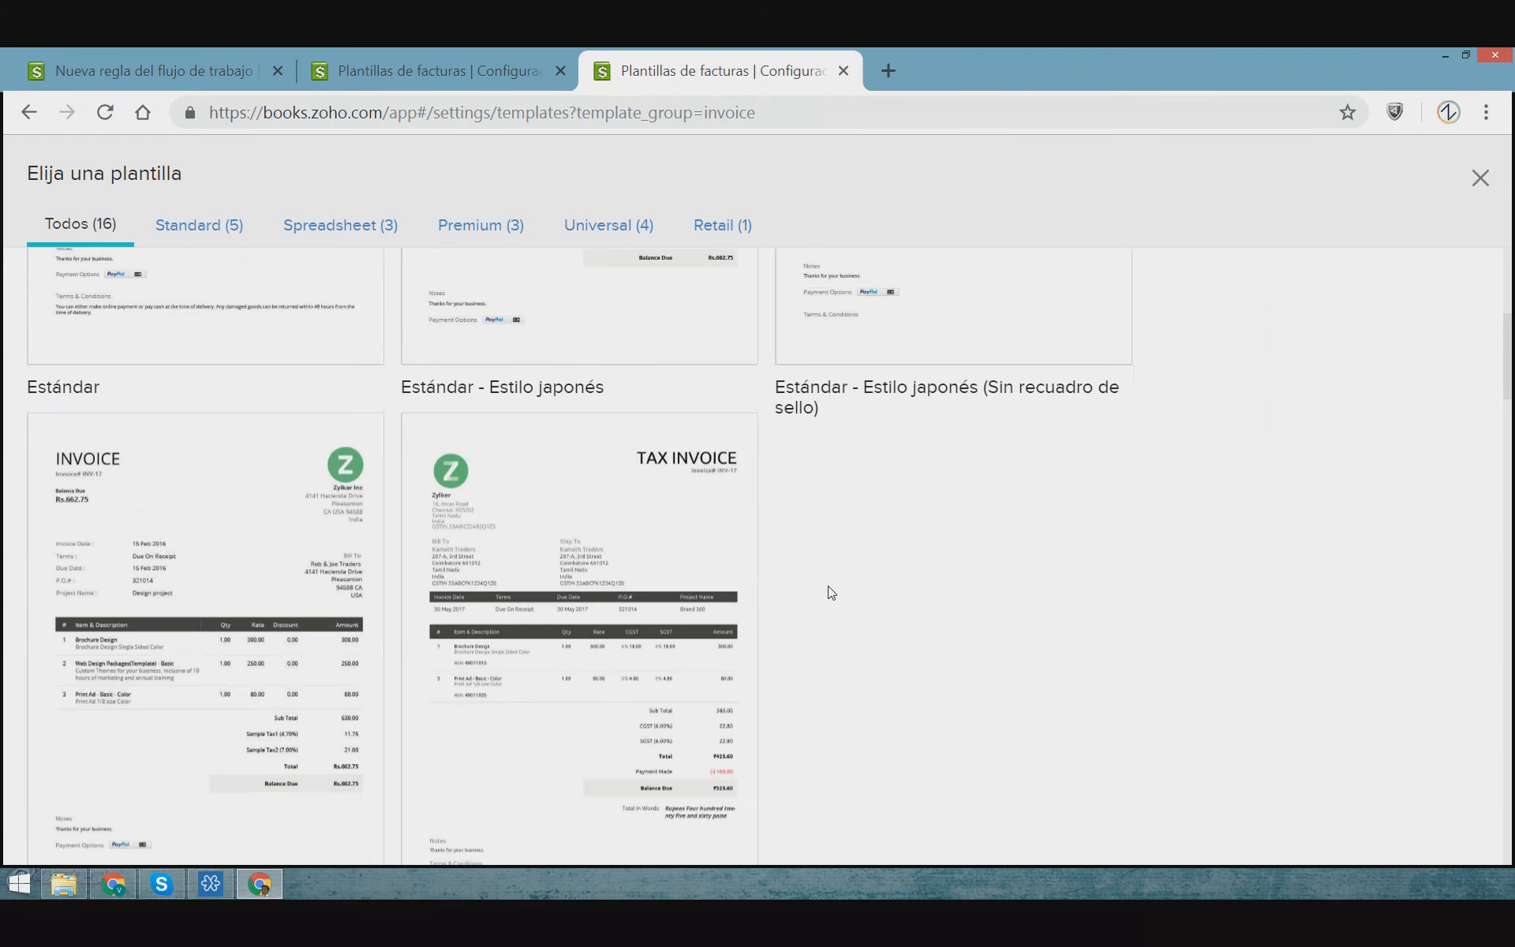
pyautogui.scroll(-6, 836, 599)
pyautogui.scroll(-3, 868, 632)
pyautogui.scroll(3, 900, 663)
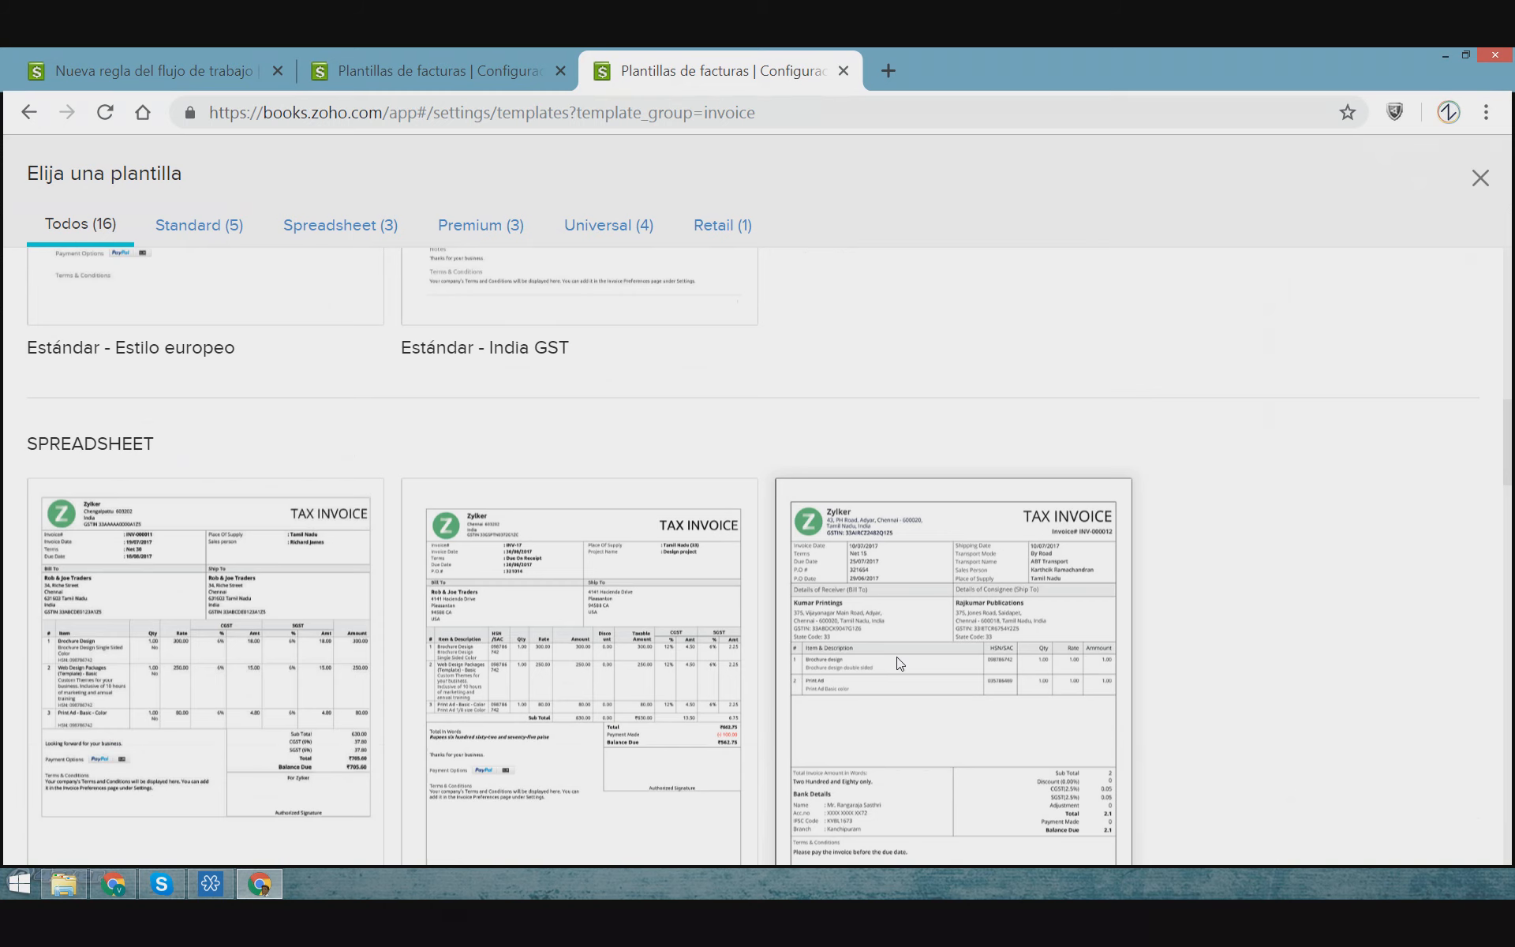
pyautogui.scroll(2, 900, 663)
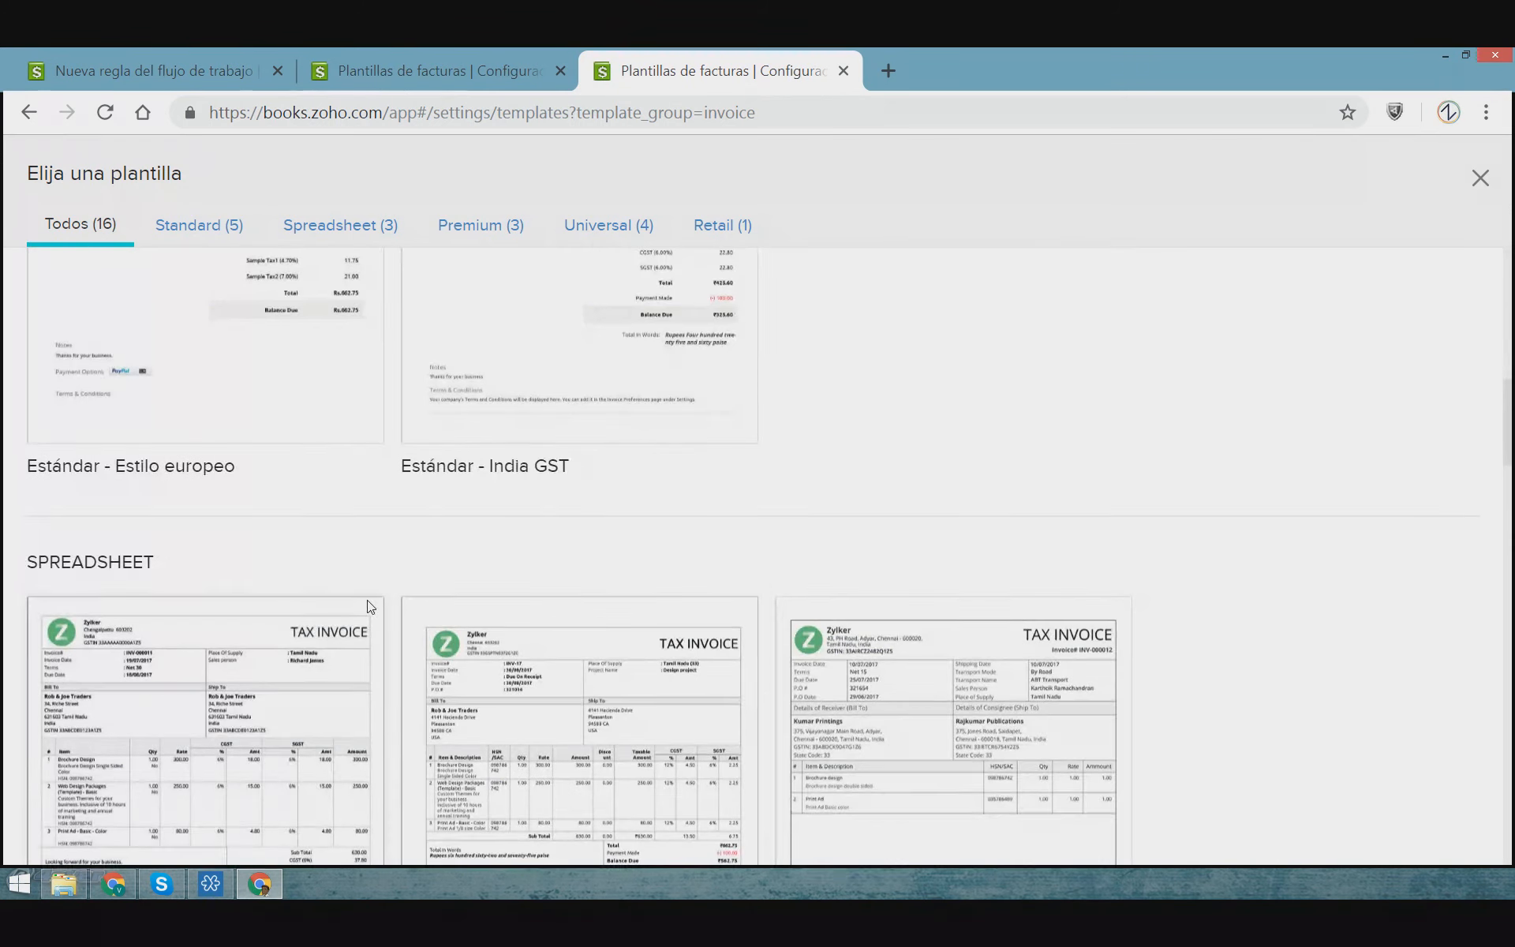
pyautogui.scroll(10, 369, 606)
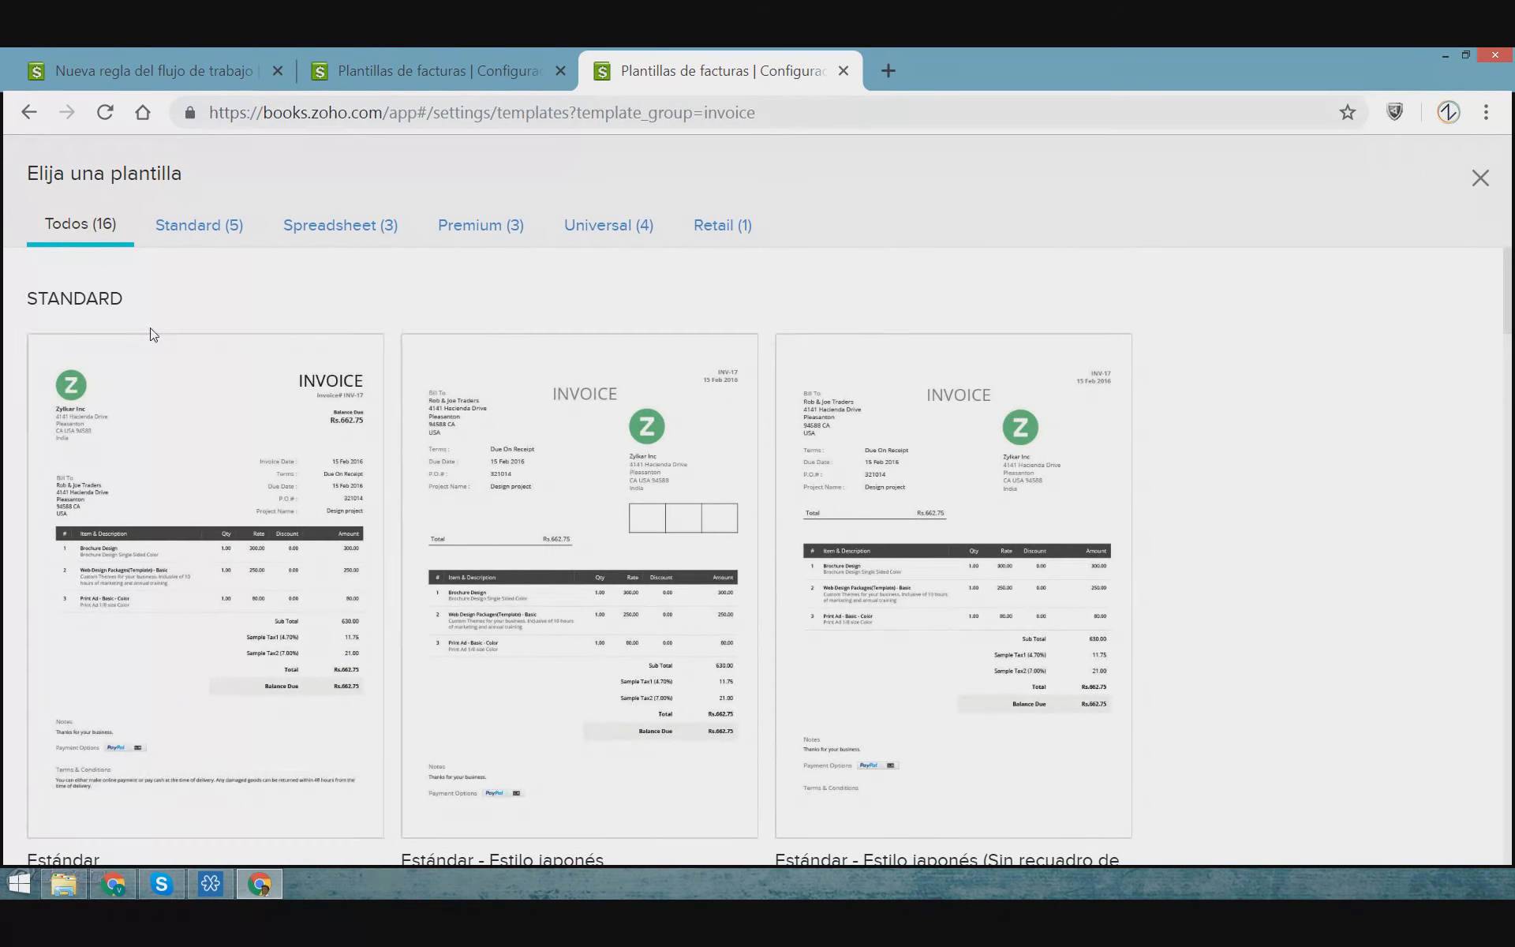
# Compare the Standard invoice designs, including the Japanese-style ones, and continue through the Spreadsheet and Premium groups
pyautogui.moveTo(226, 557)
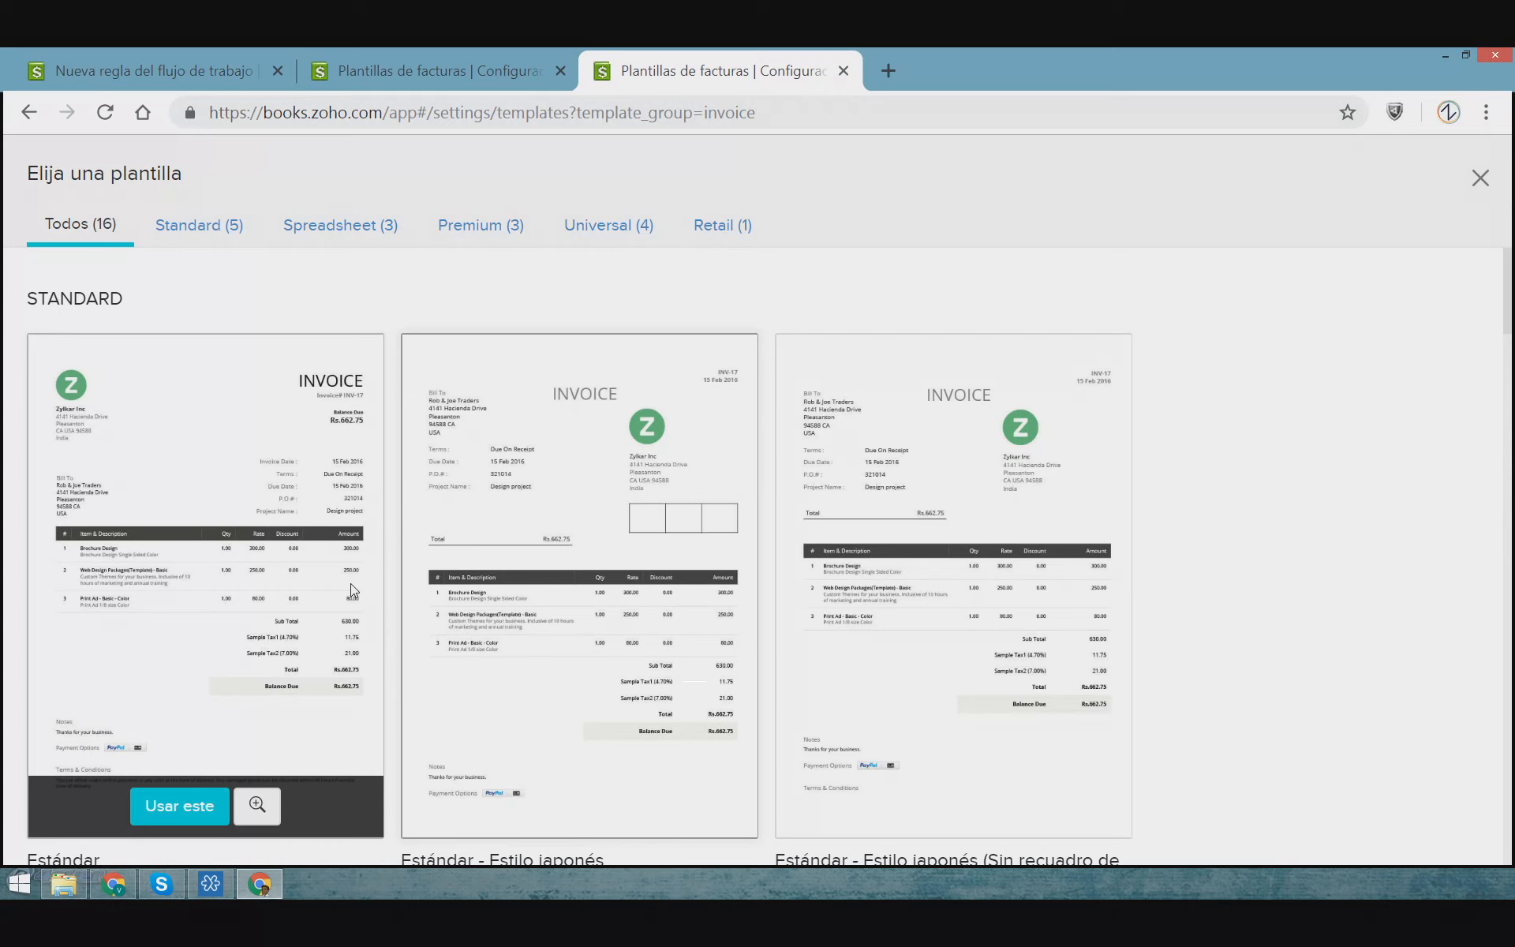
pyautogui.moveTo(906, 541)
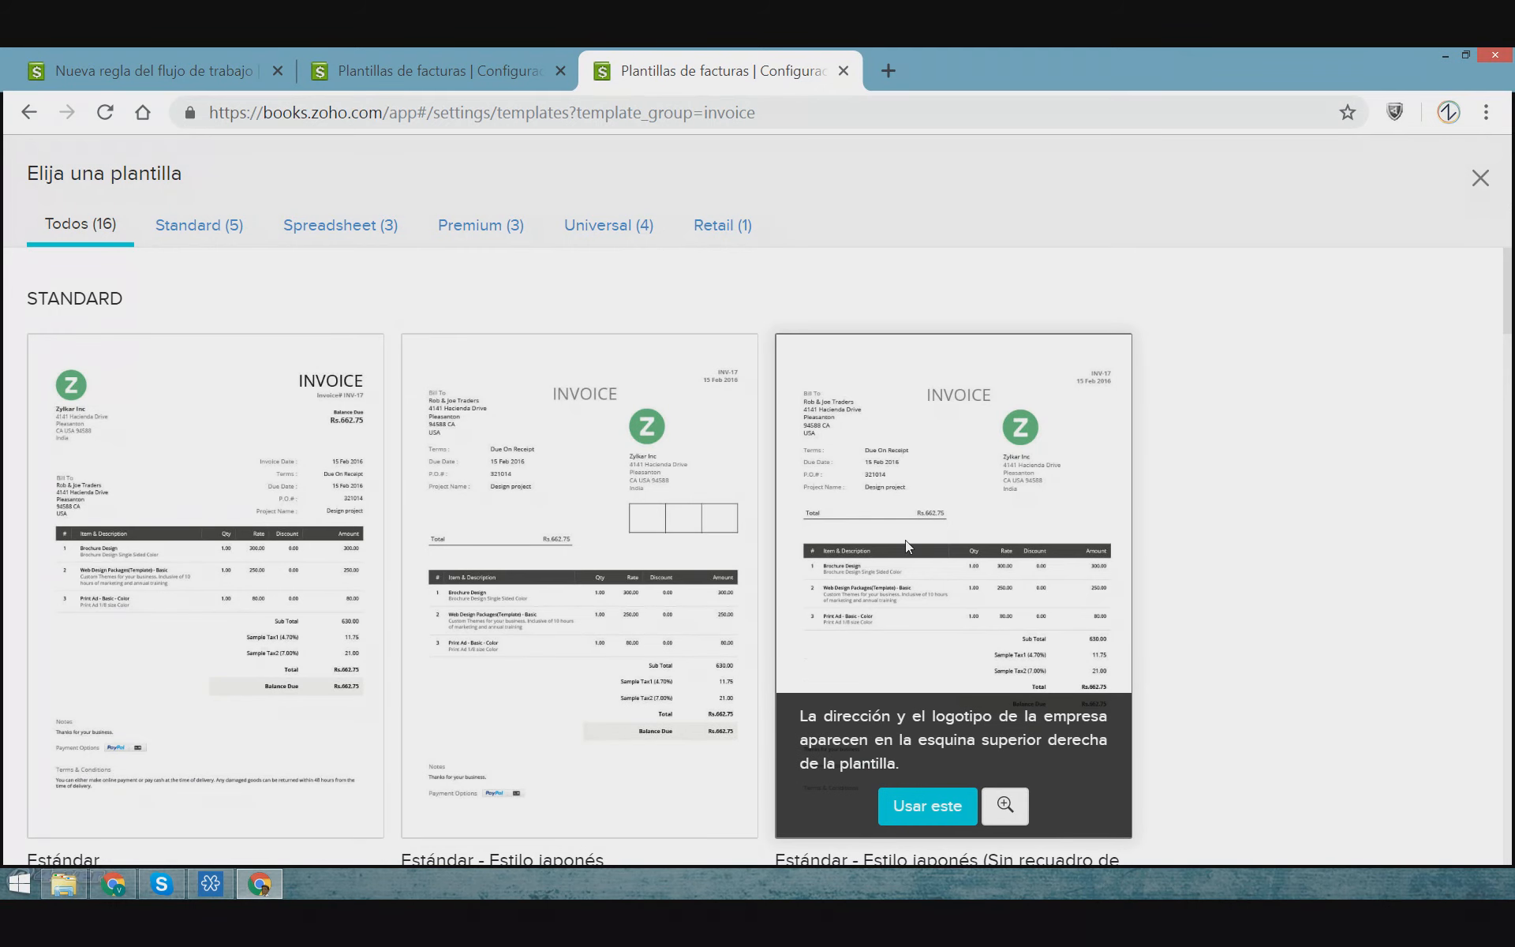
pyautogui.moveTo(654, 416)
pyautogui.scroll(-6, 1354, 552)
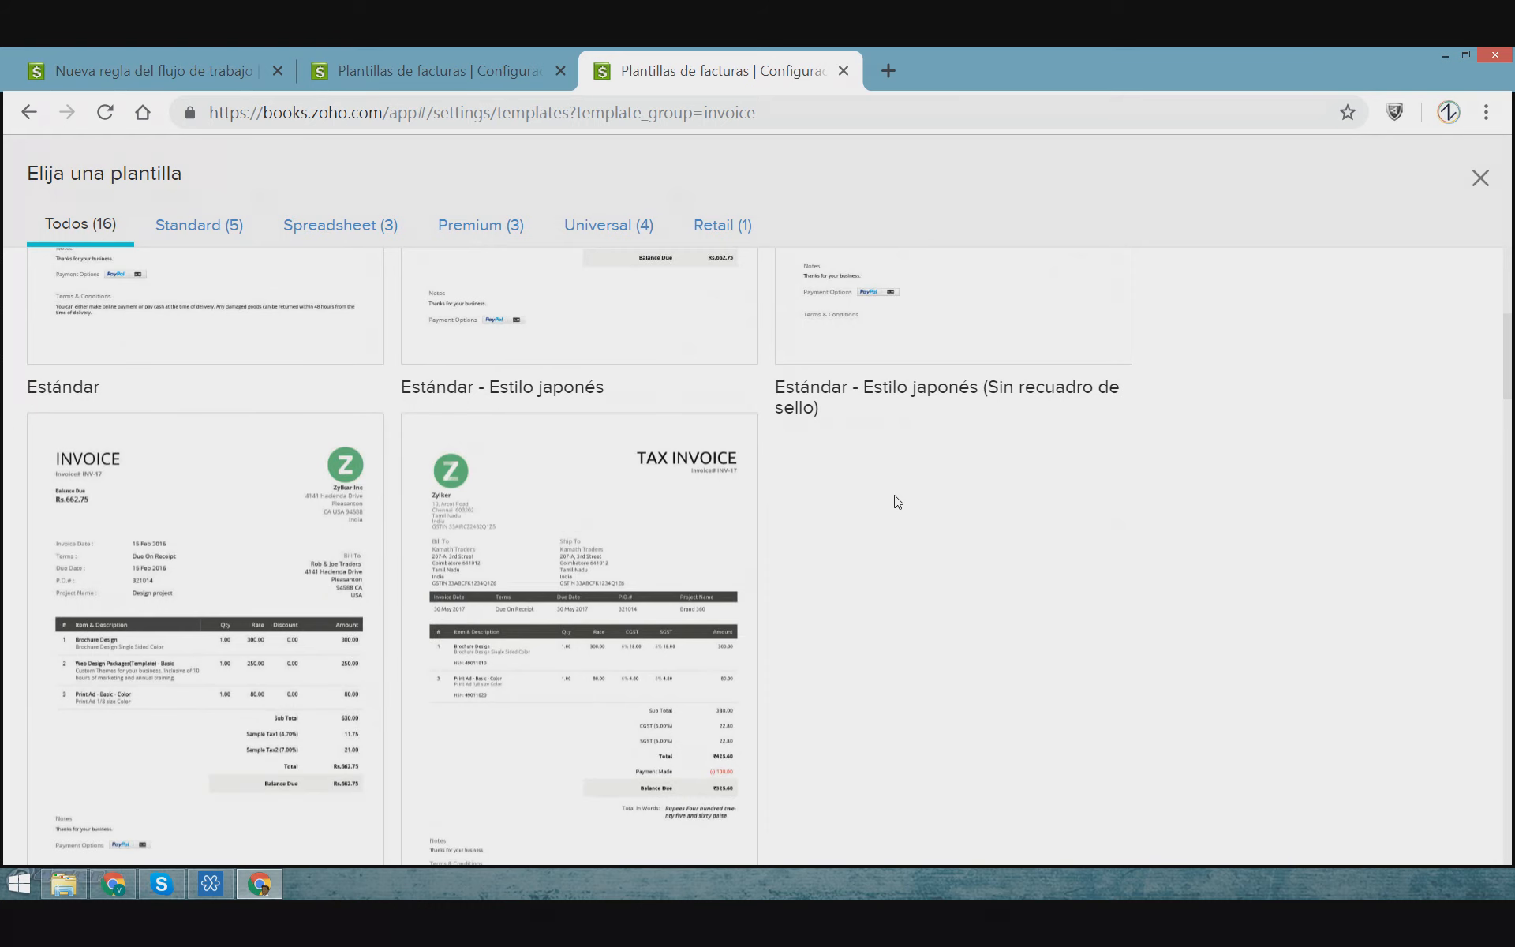
pyautogui.scroll(-8, 897, 501)
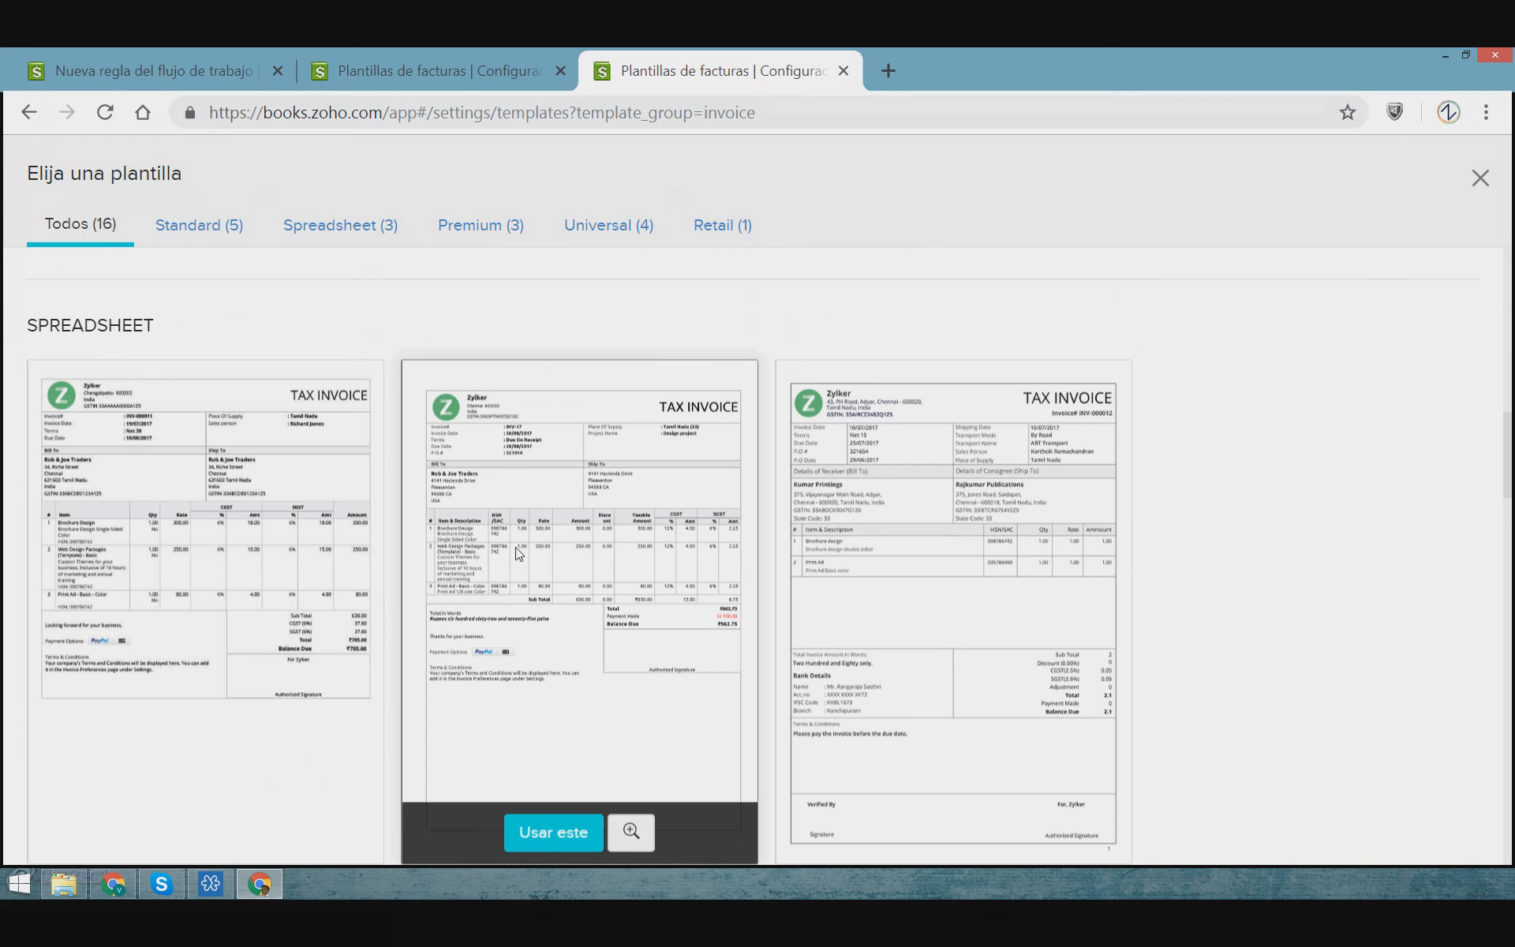
pyautogui.scroll(-3, 525, 584)
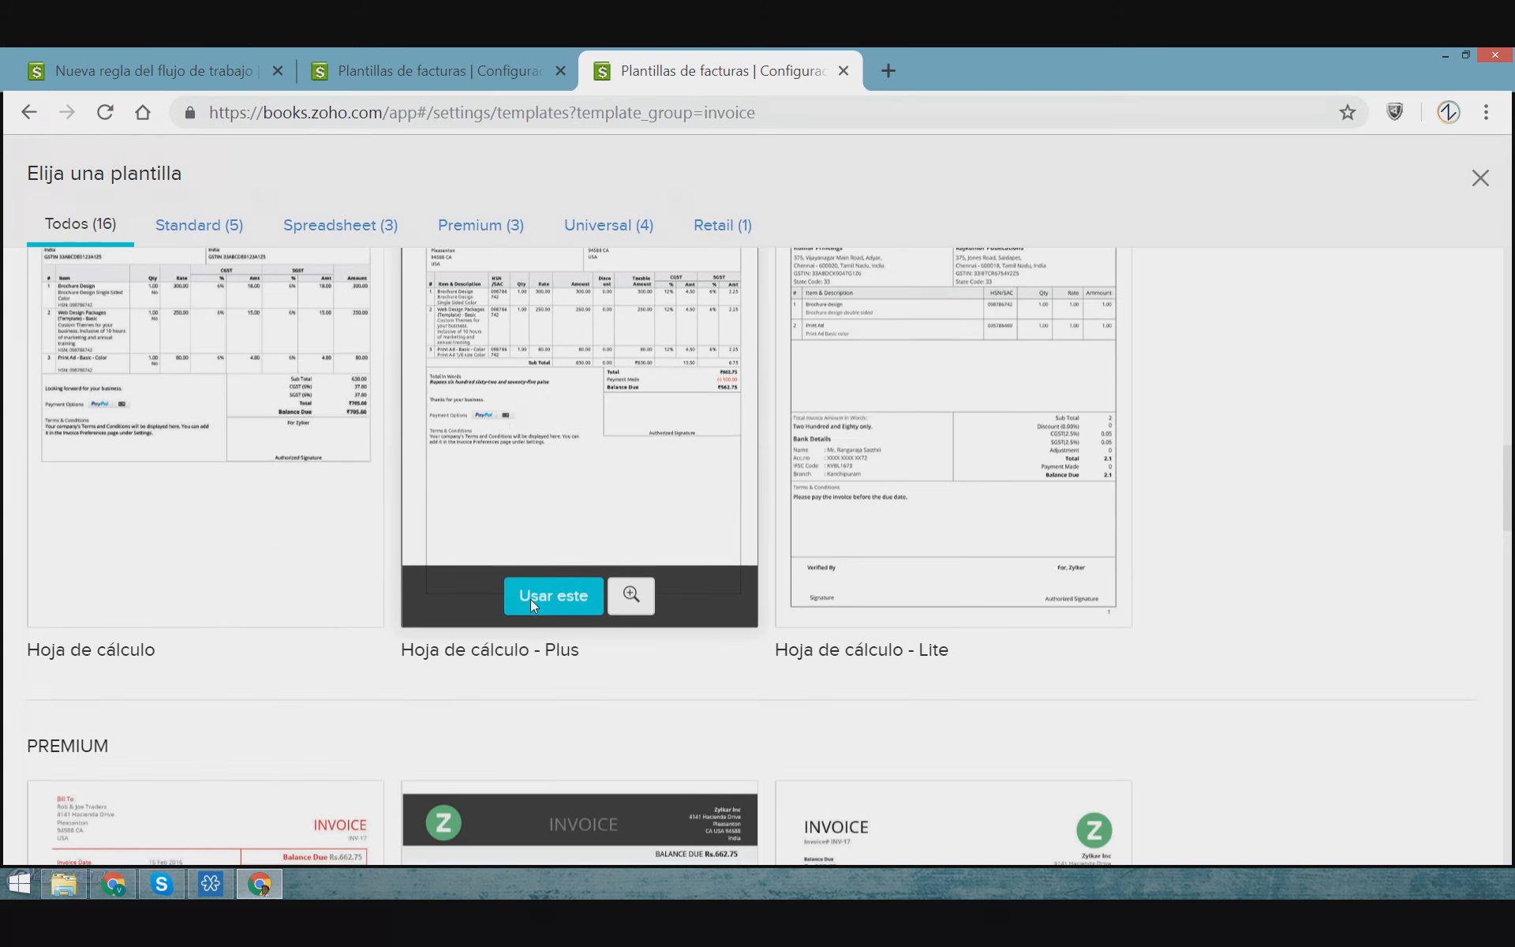
pyautogui.scroll(-5, 530, 599)
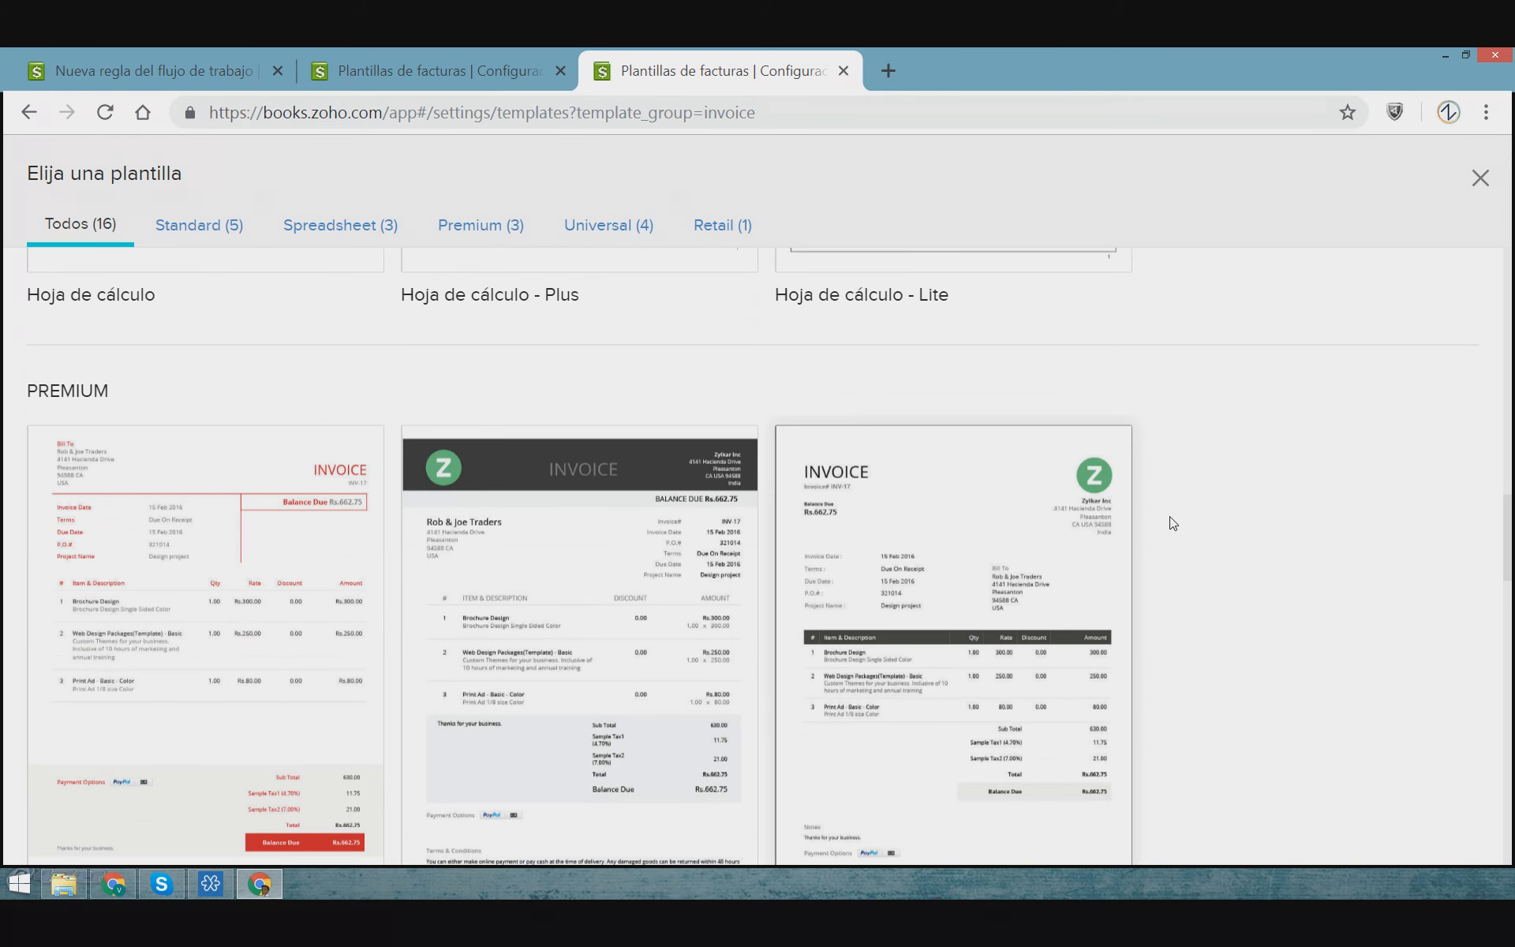
# Create a new invoice template from the Hoja de cálculo - Plus design with español as its language
pyautogui.scroll(7, 1276, 543)
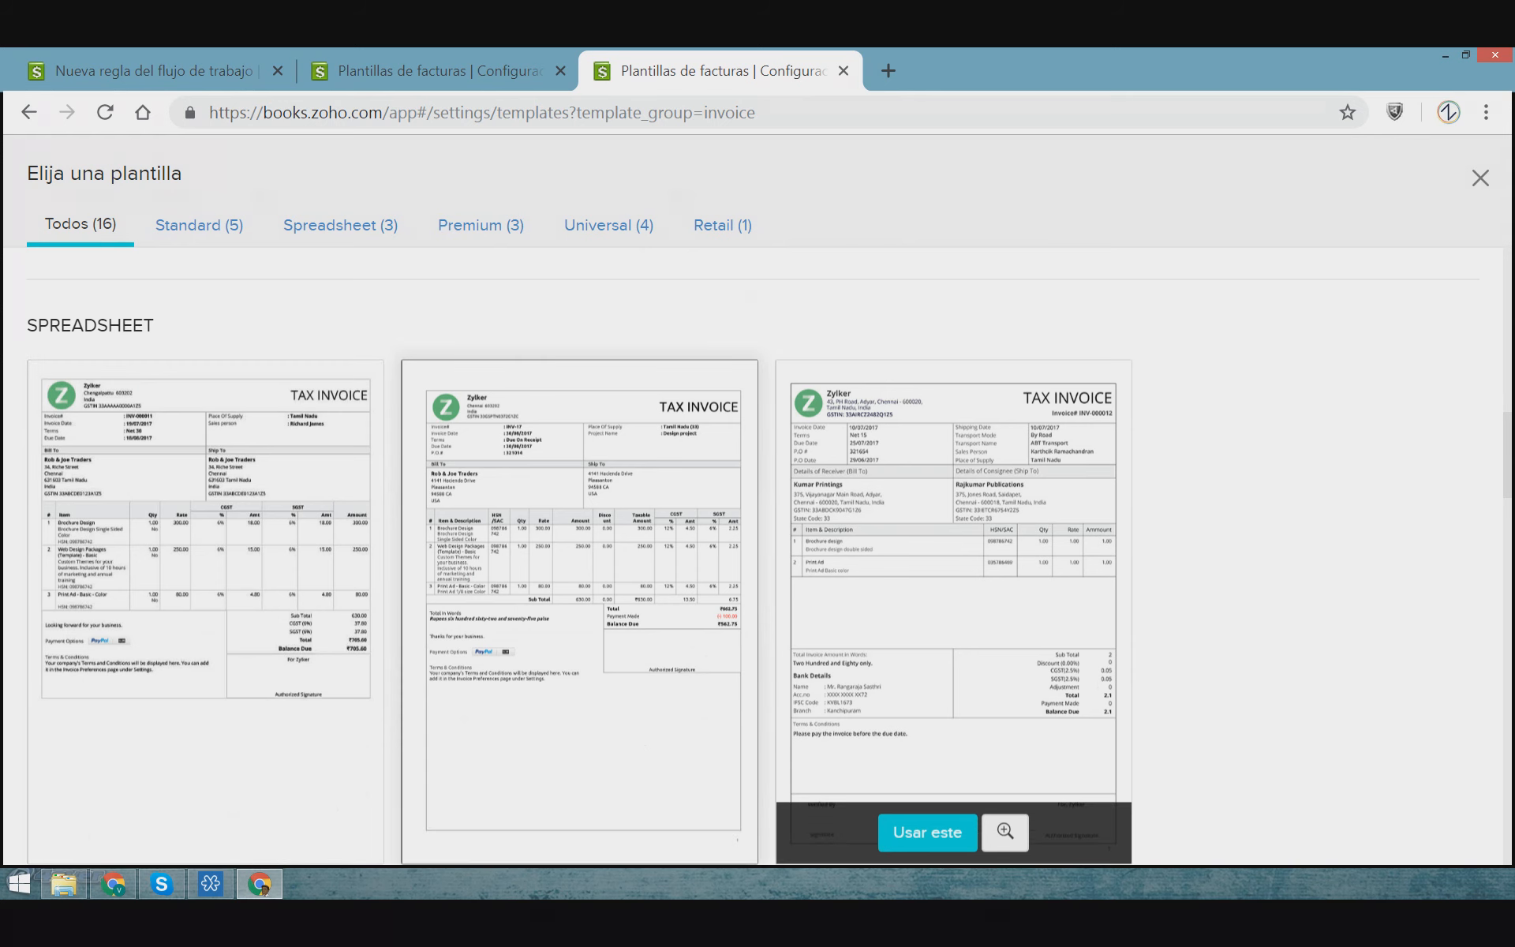
pyautogui.scroll(-1, 771, 648)
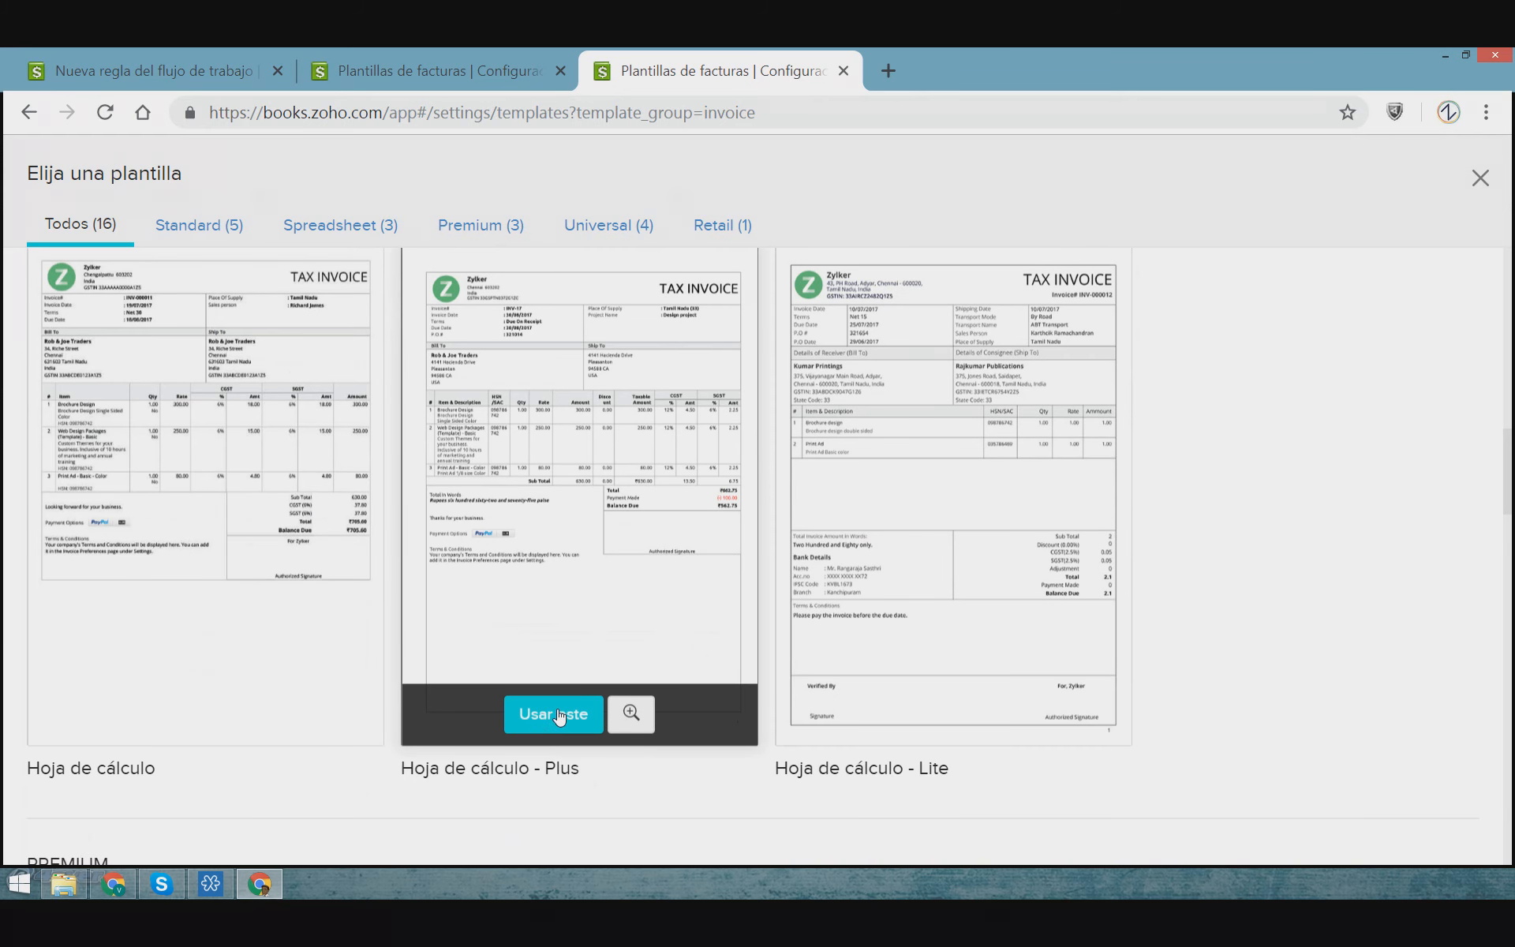
pyautogui.click(555, 714)
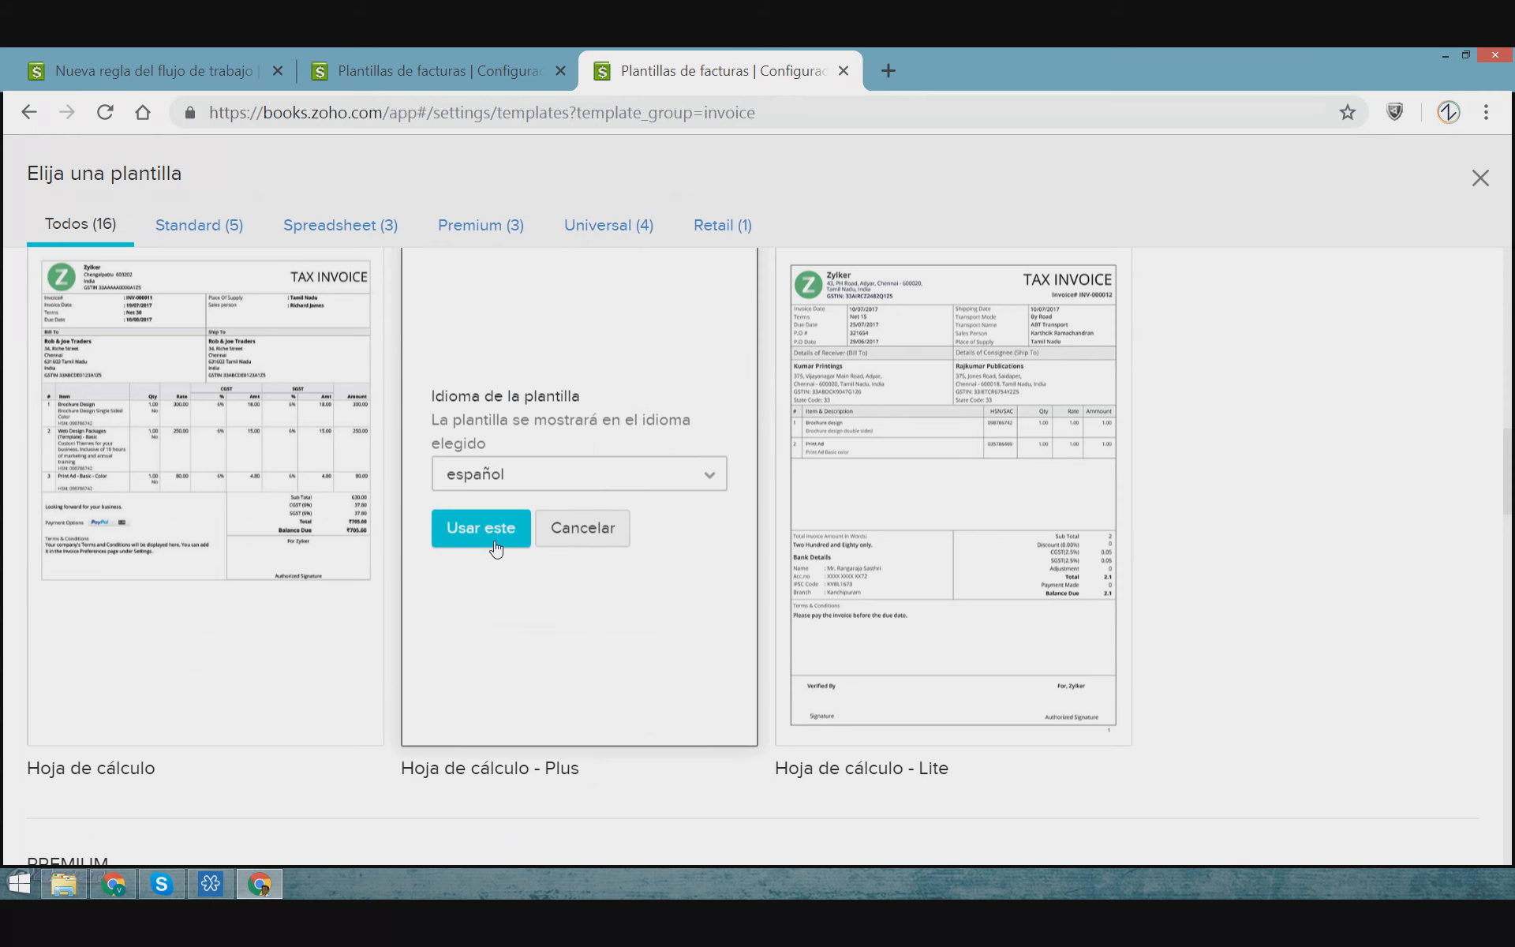
pyautogui.click(514, 477)
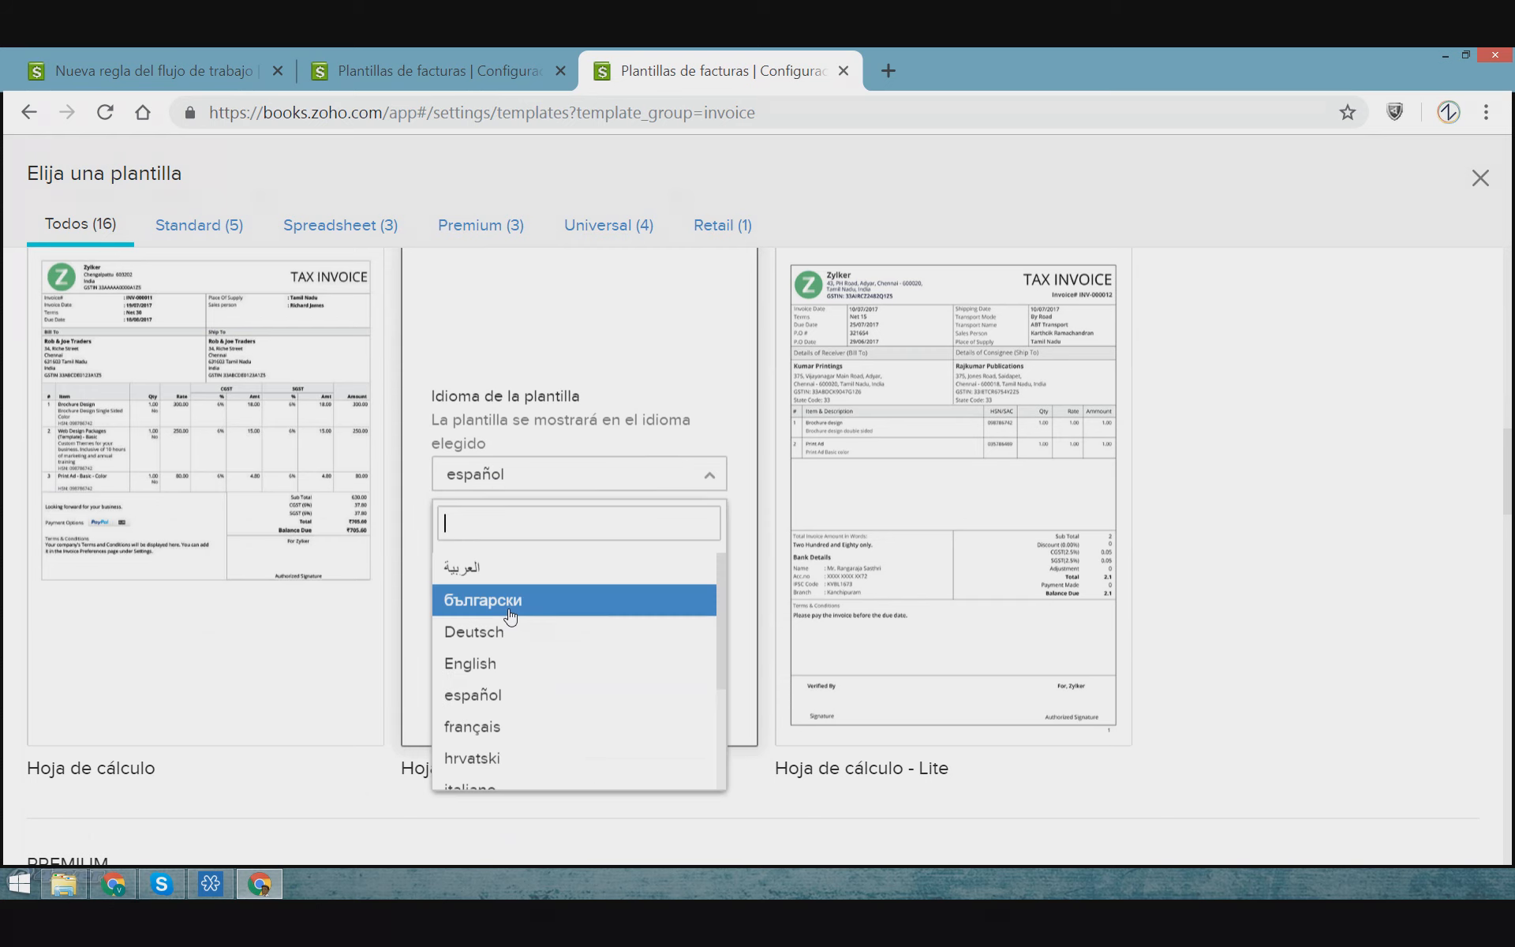
pyautogui.click(495, 693)
pyautogui.click(479, 529)
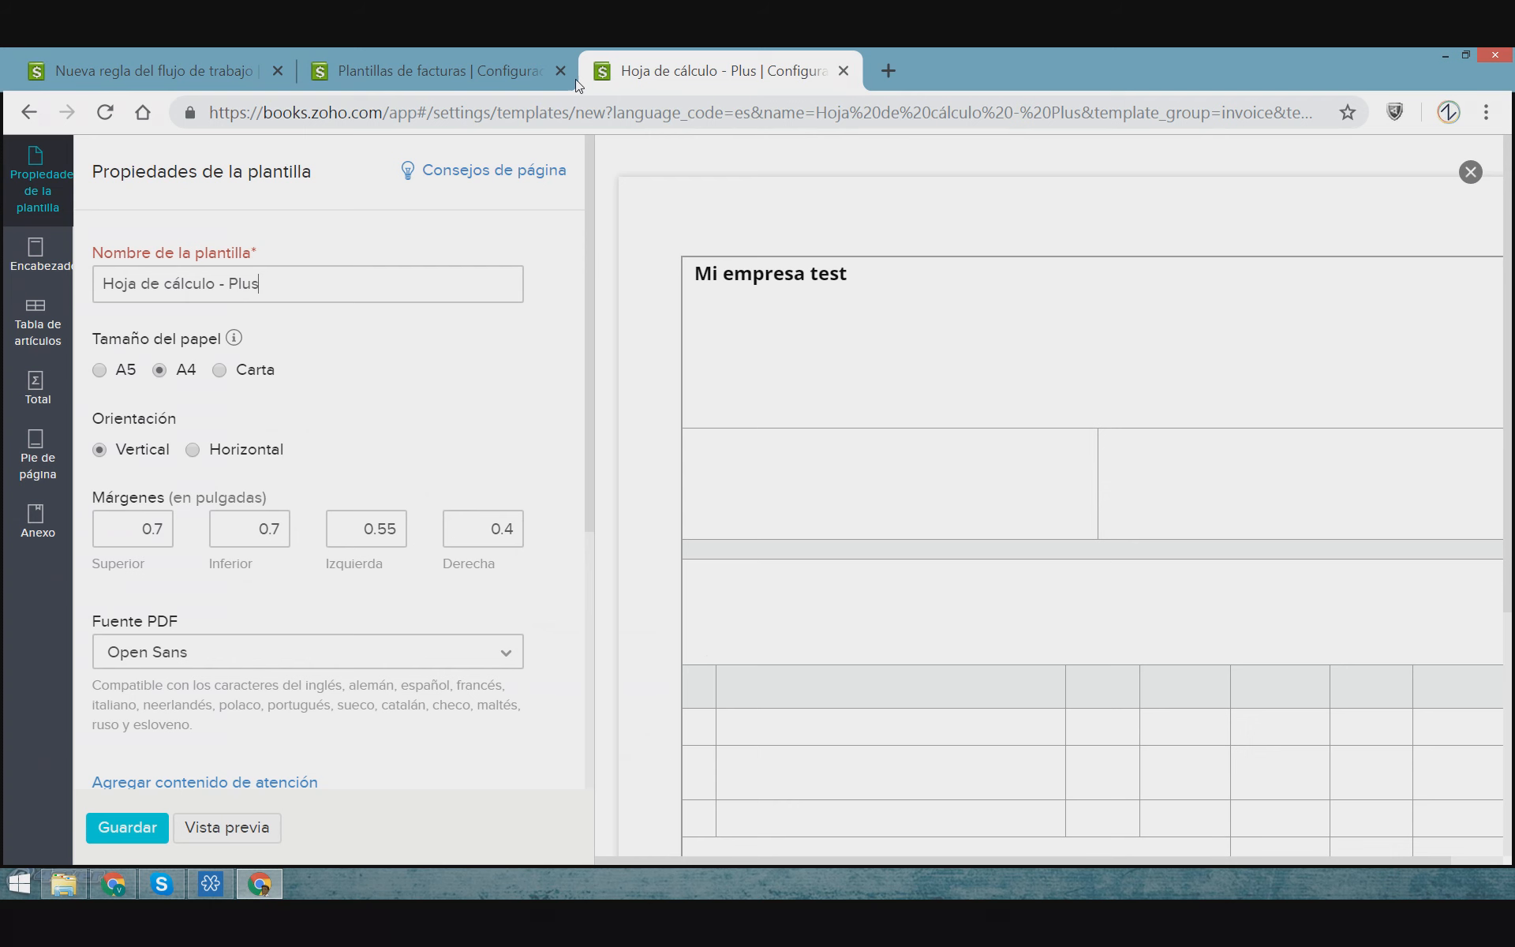
# Close the old invoice templates tab and examine the full invoice preview of the new template
pyautogui.click(561, 71)
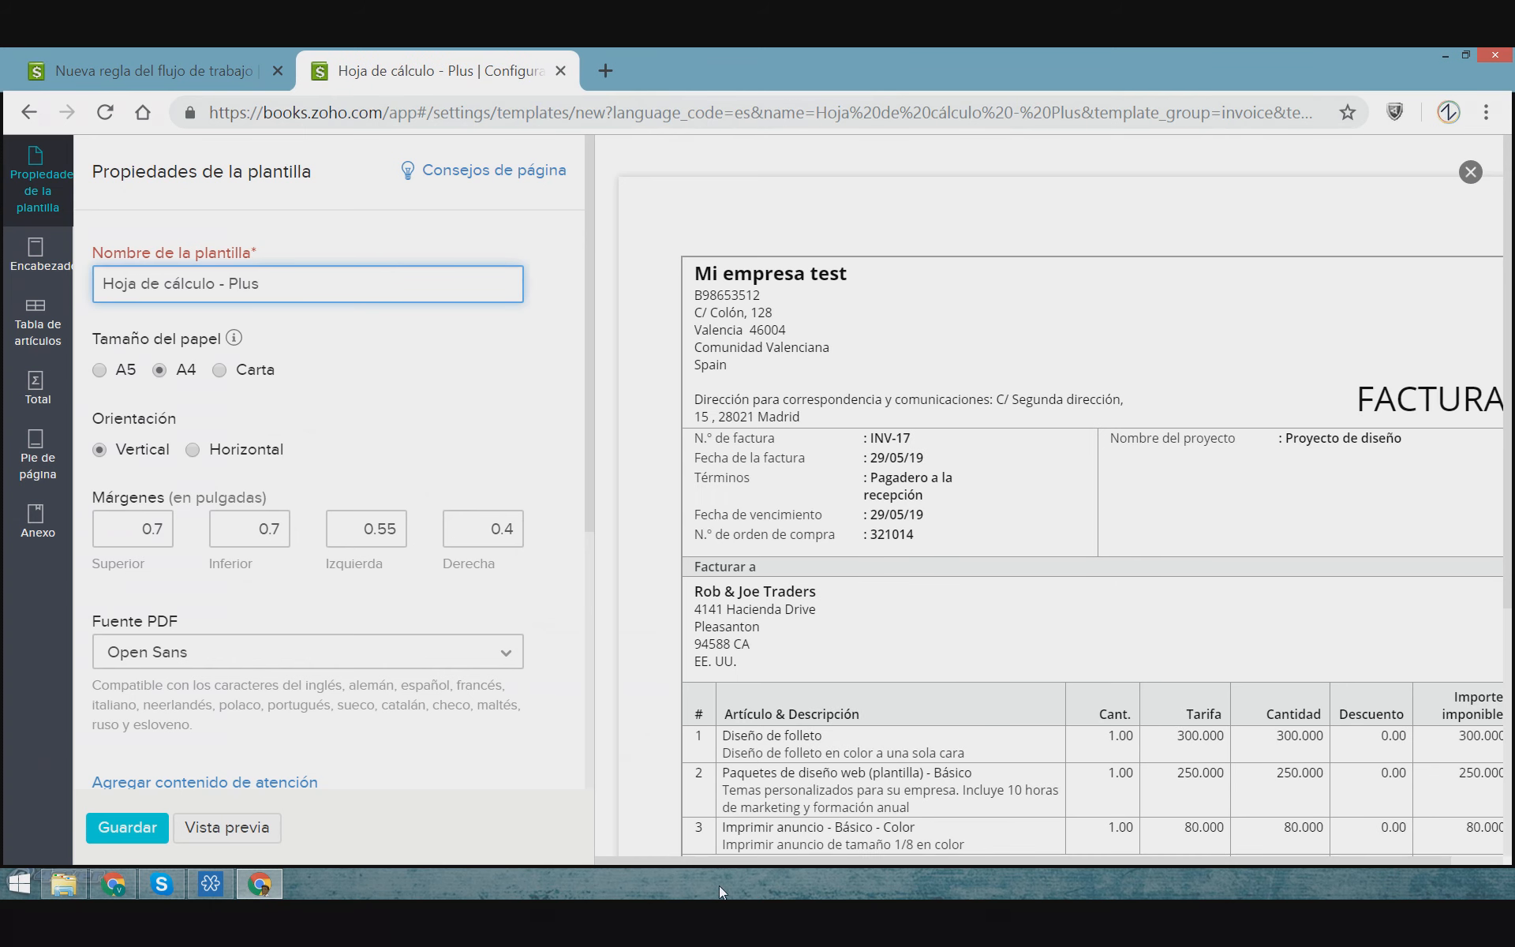
pyautogui.moveTo(719, 861); pyautogui.dragTo(783, 857)
pyautogui.scroll(-1, 1013, 532)
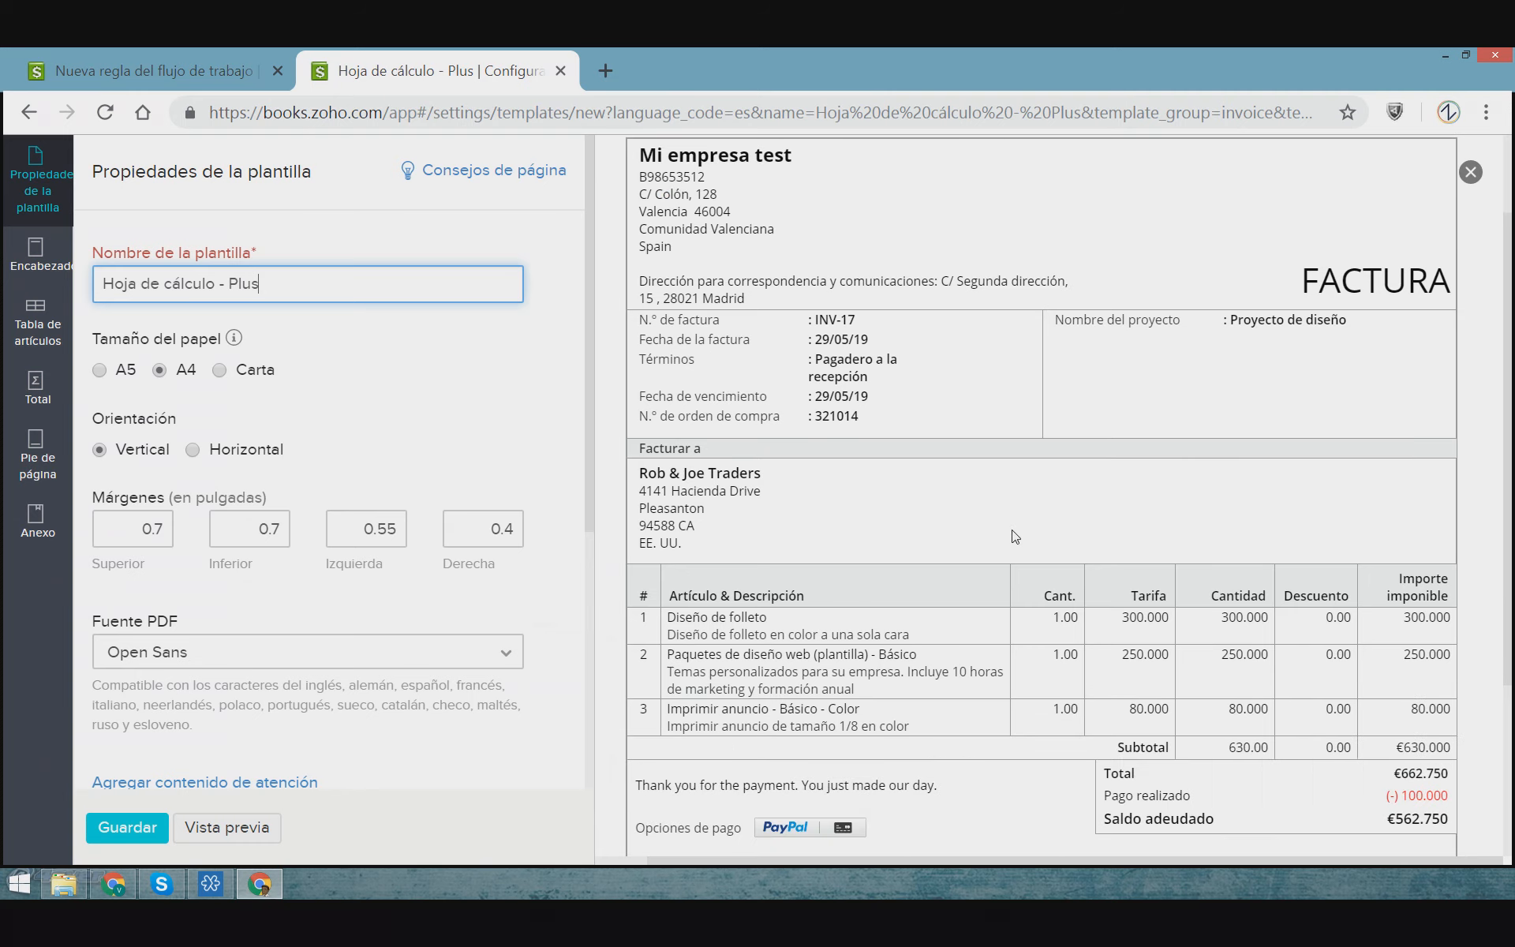
pyautogui.scroll(-1, 1016, 537)
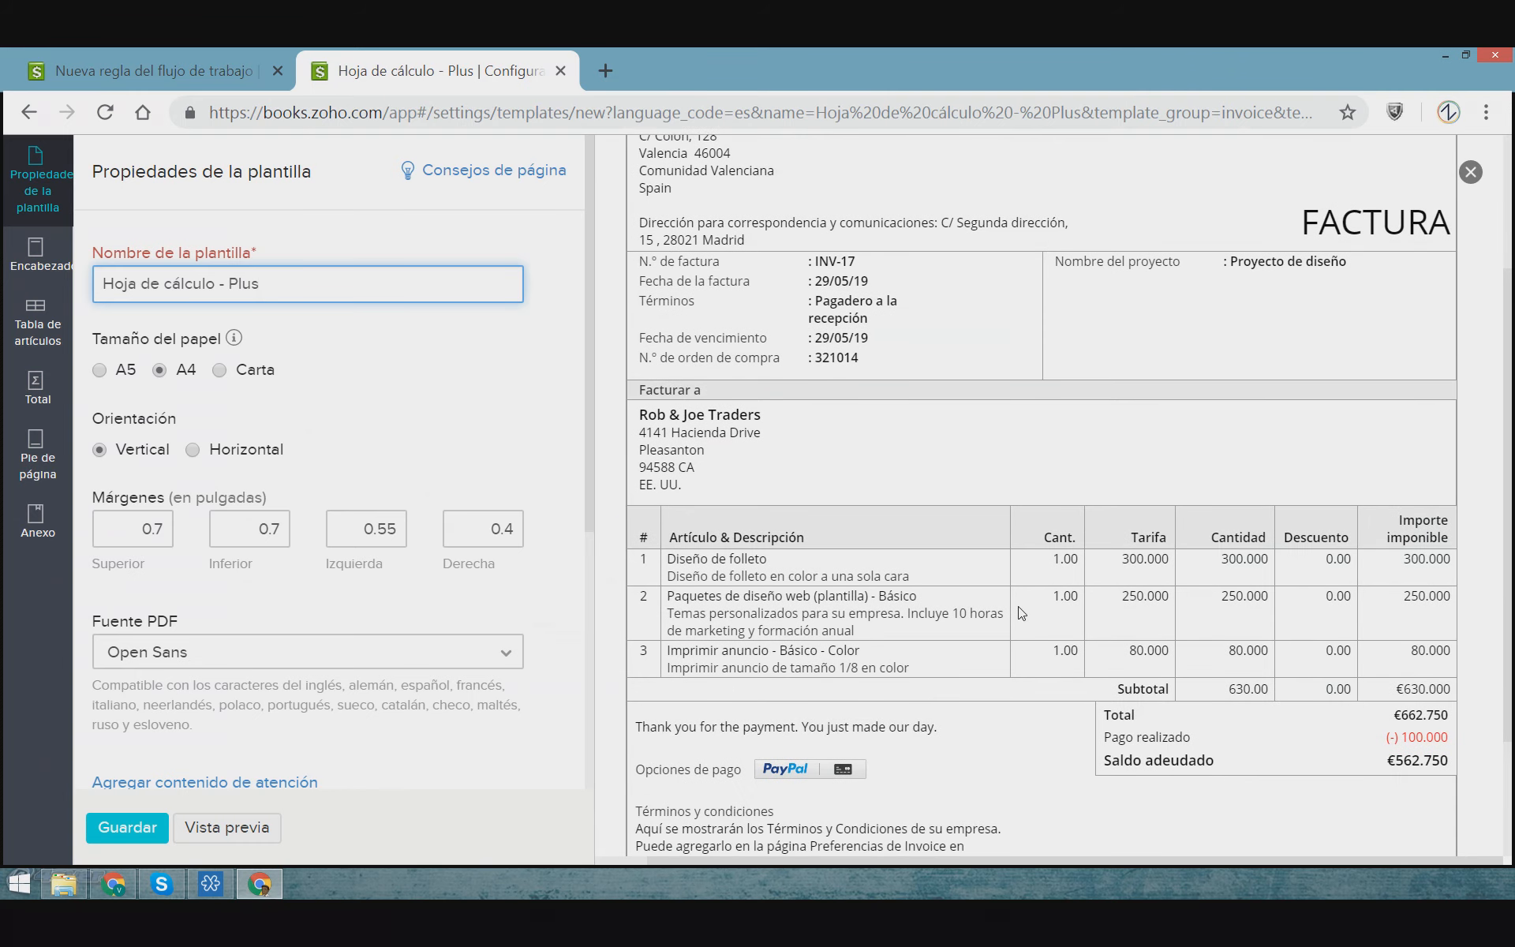
pyautogui.scroll(3, 1022, 614)
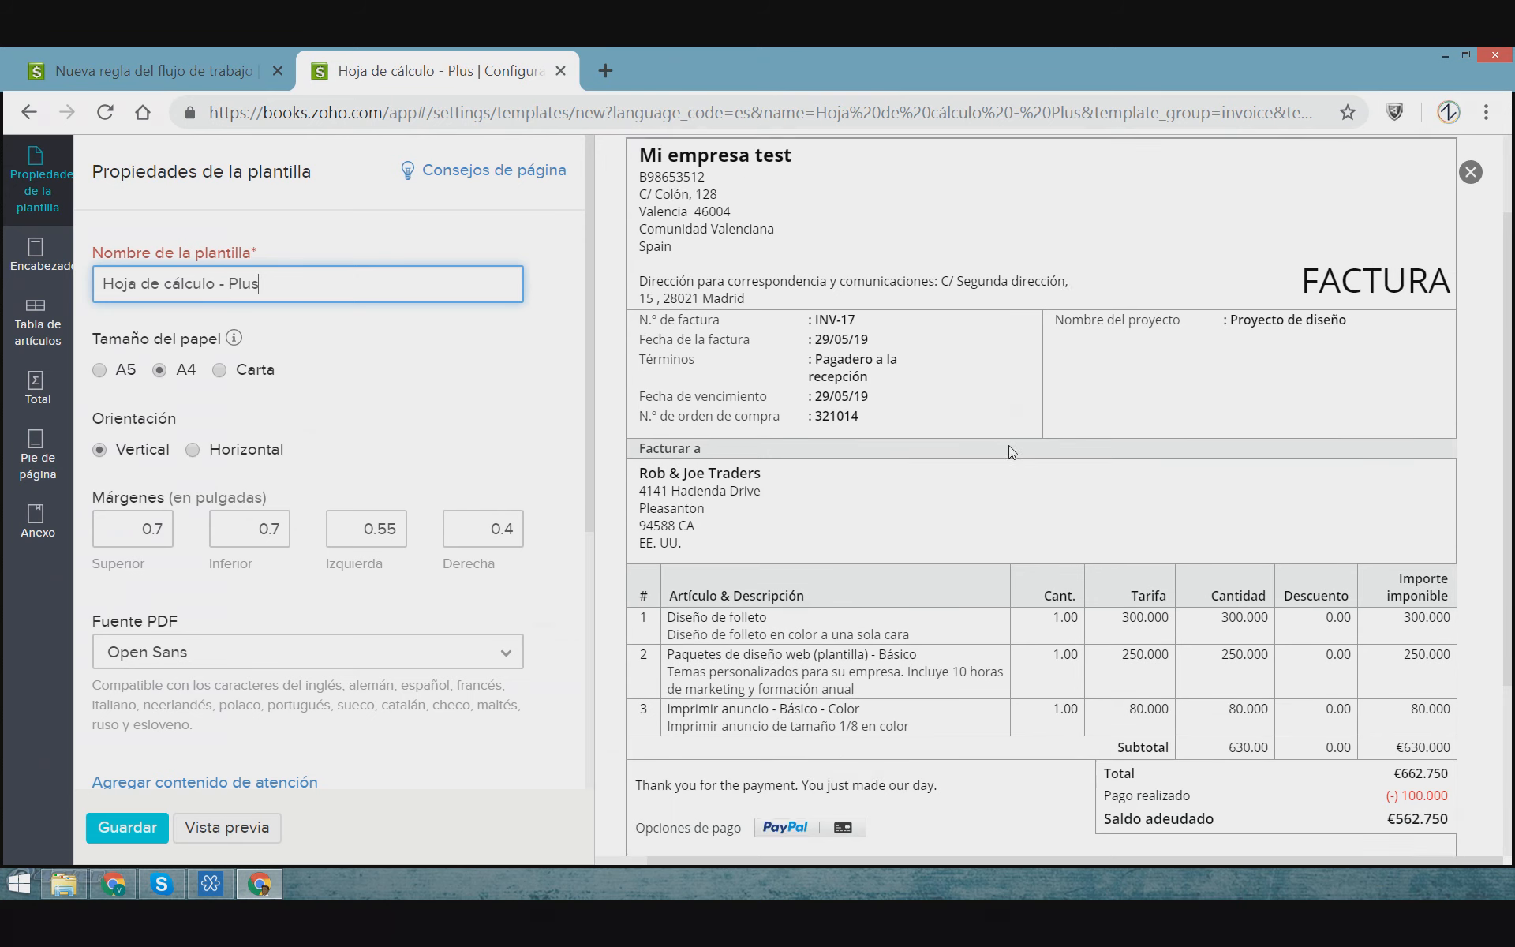
pyautogui.scroll(1, 1012, 452)
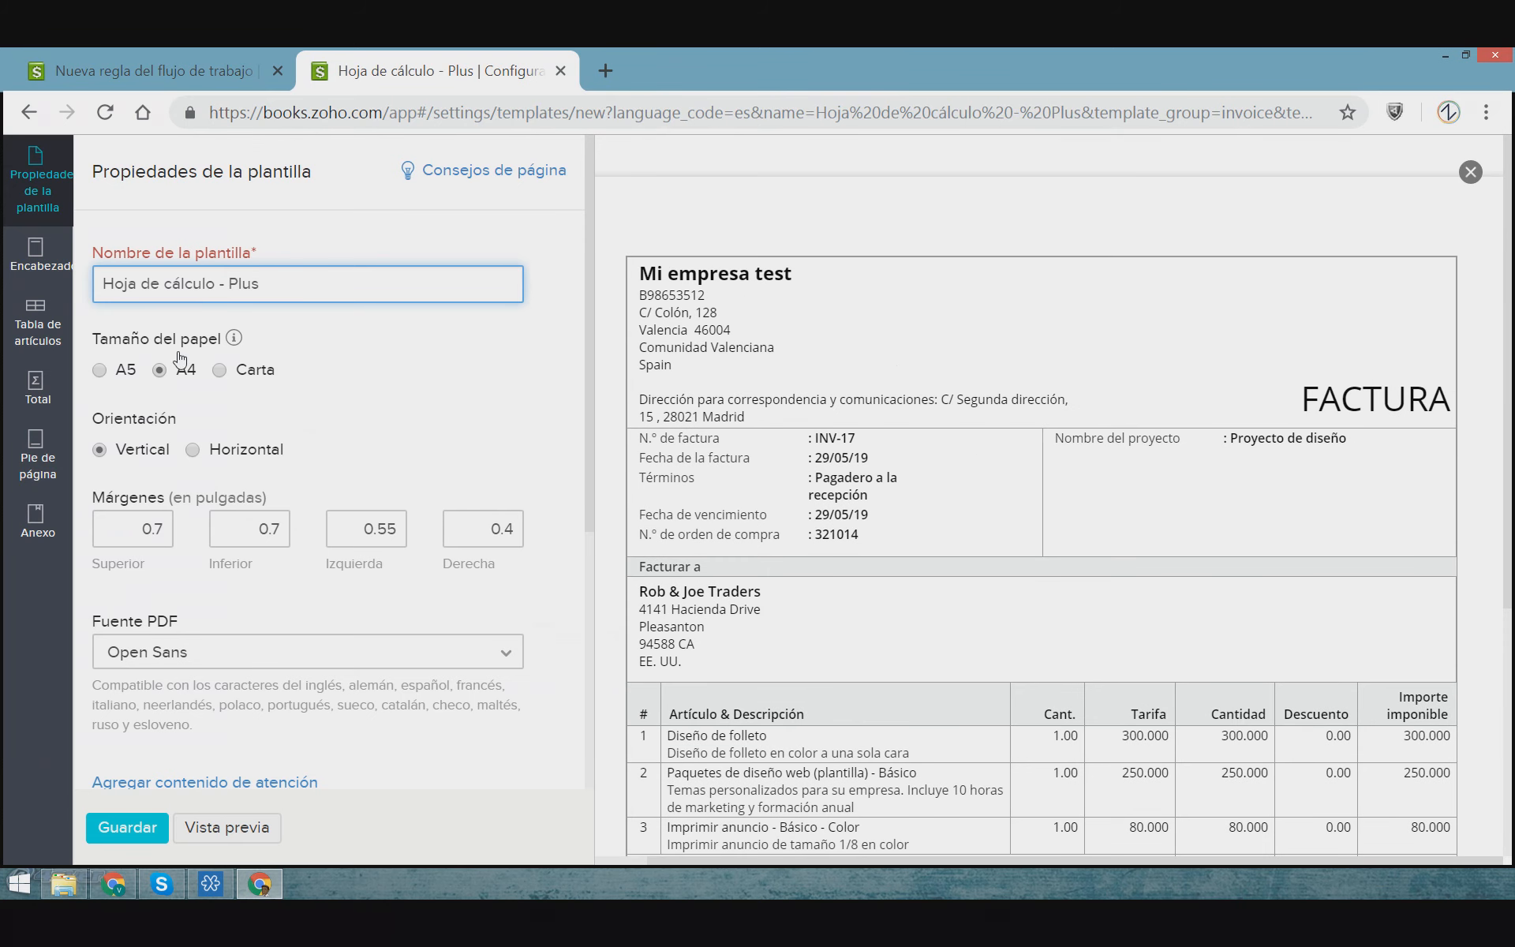
# Name the invoice template "Factura detallada para firma."
pyautogui.moveTo(259, 285); pyautogui.dragTo(103, 299)
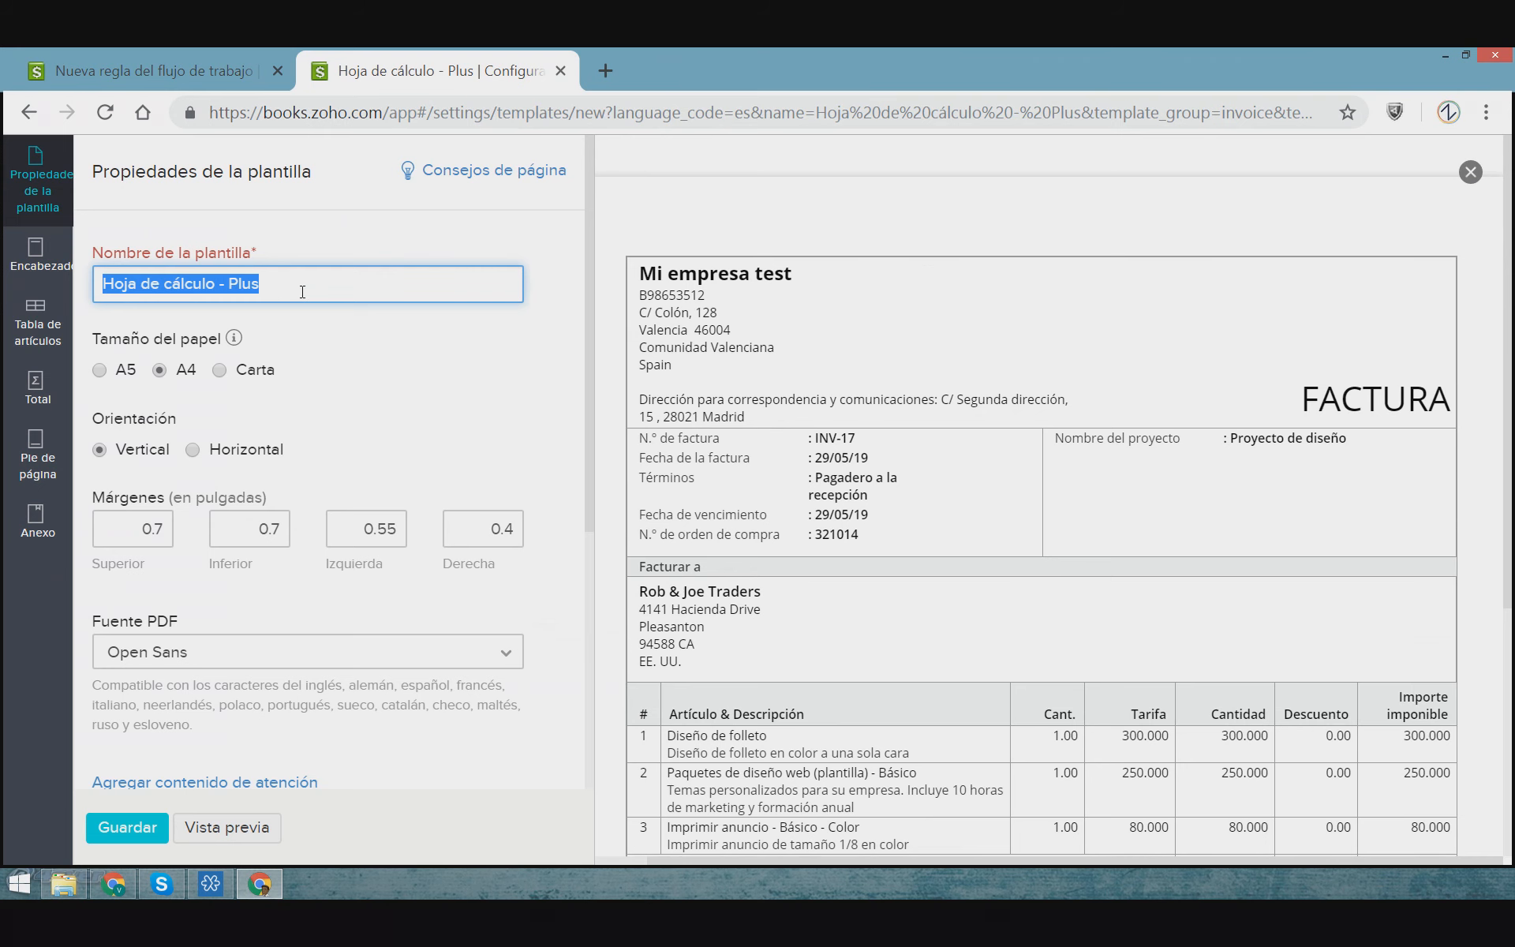
pyautogui.write('fAC')
pyautogui.press('BackSpace')
pyautogui.press('BackSpace')
pyautogui.press('BackSpace')
pyautogui.write('Factura detallada par')
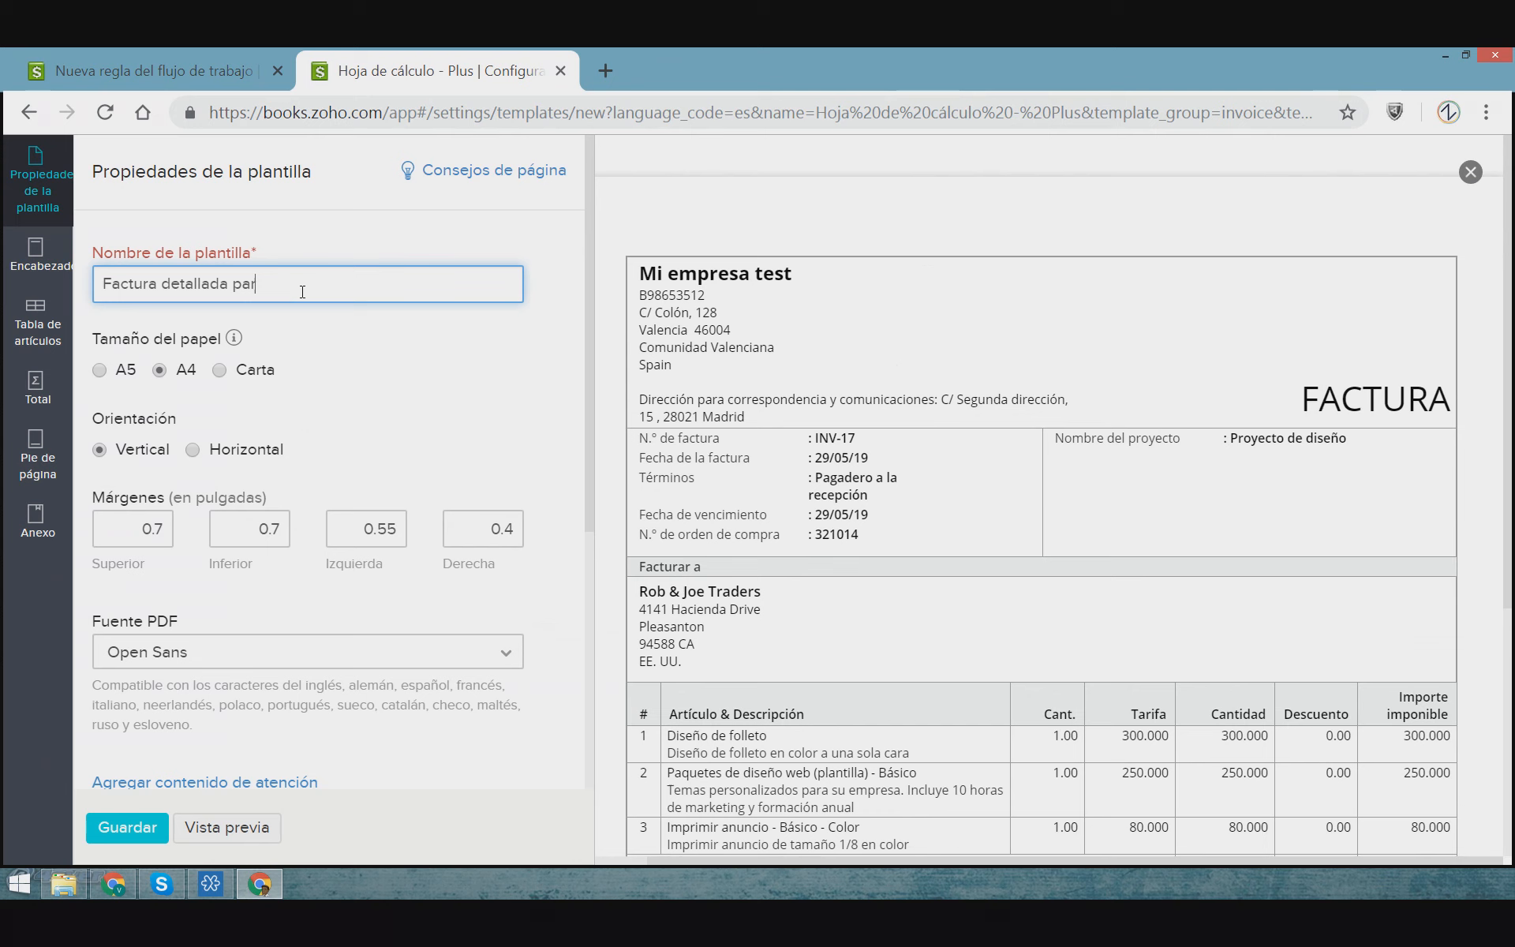
pyautogui.write('a firma.')
pyautogui.click(325, 351)
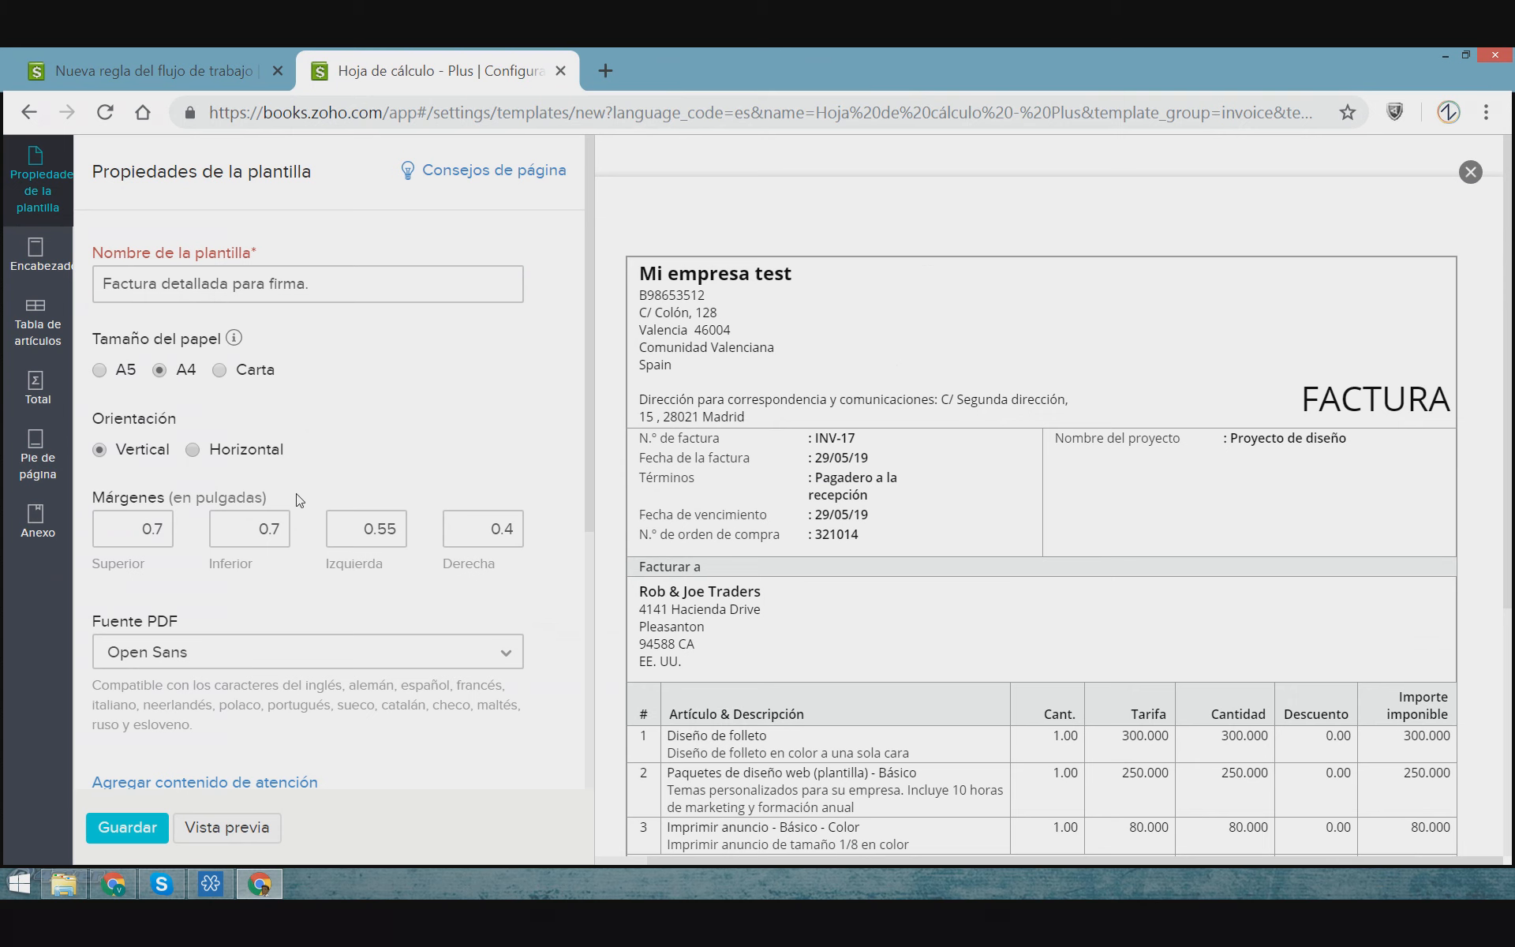
# Try the Horizontal page orientation on the invoice preview and switch back to Vertical
pyautogui.click(194, 450)
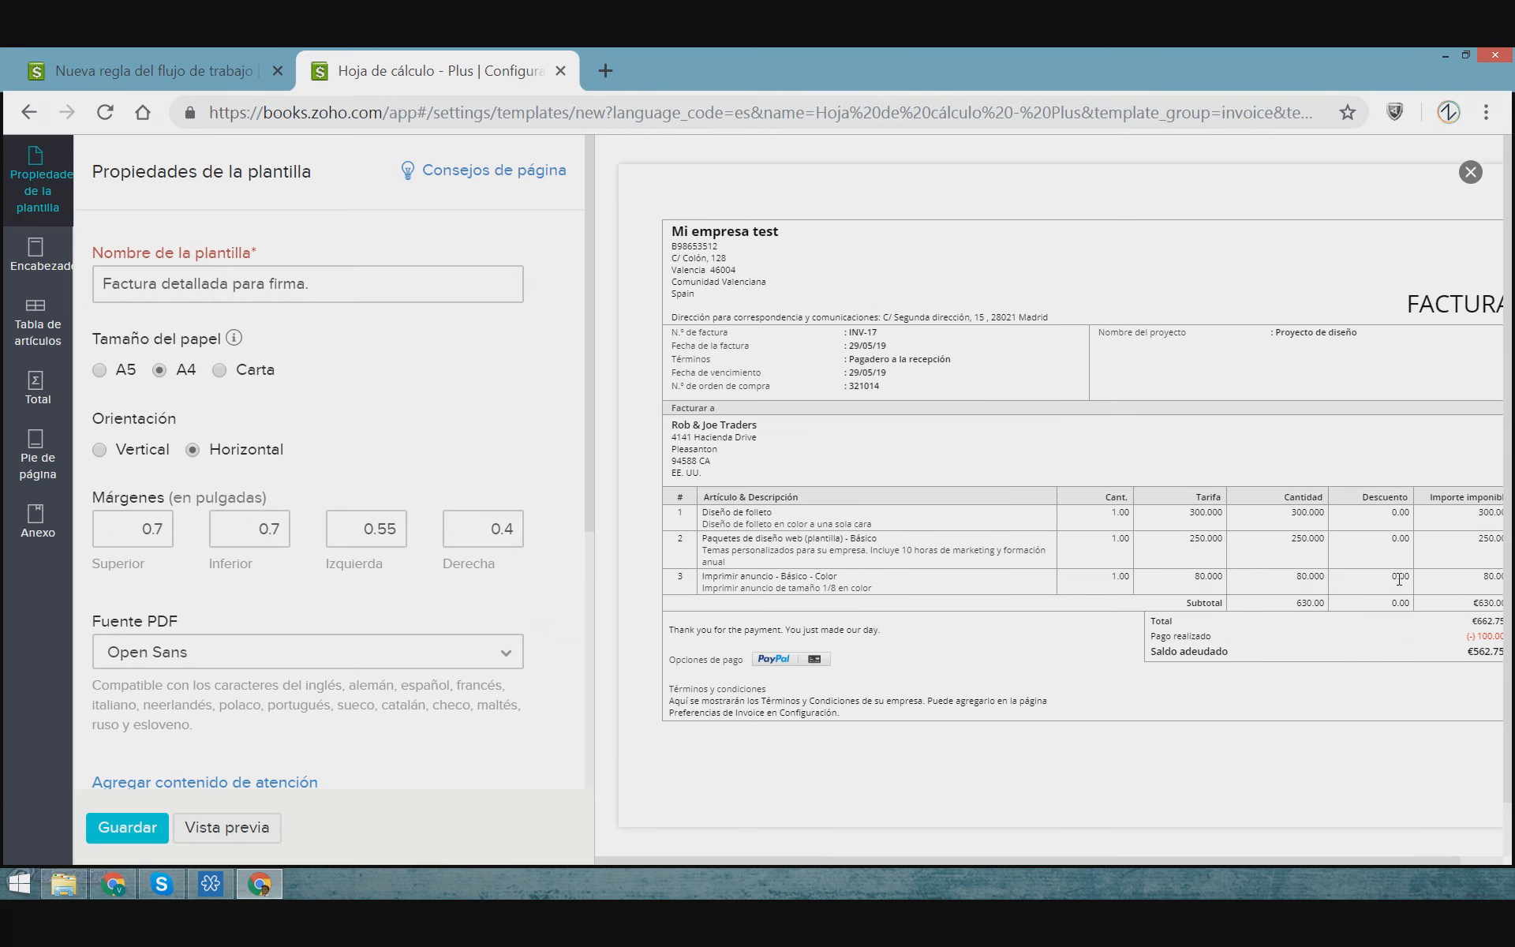
pyautogui.hscroll(2, 959, 846)
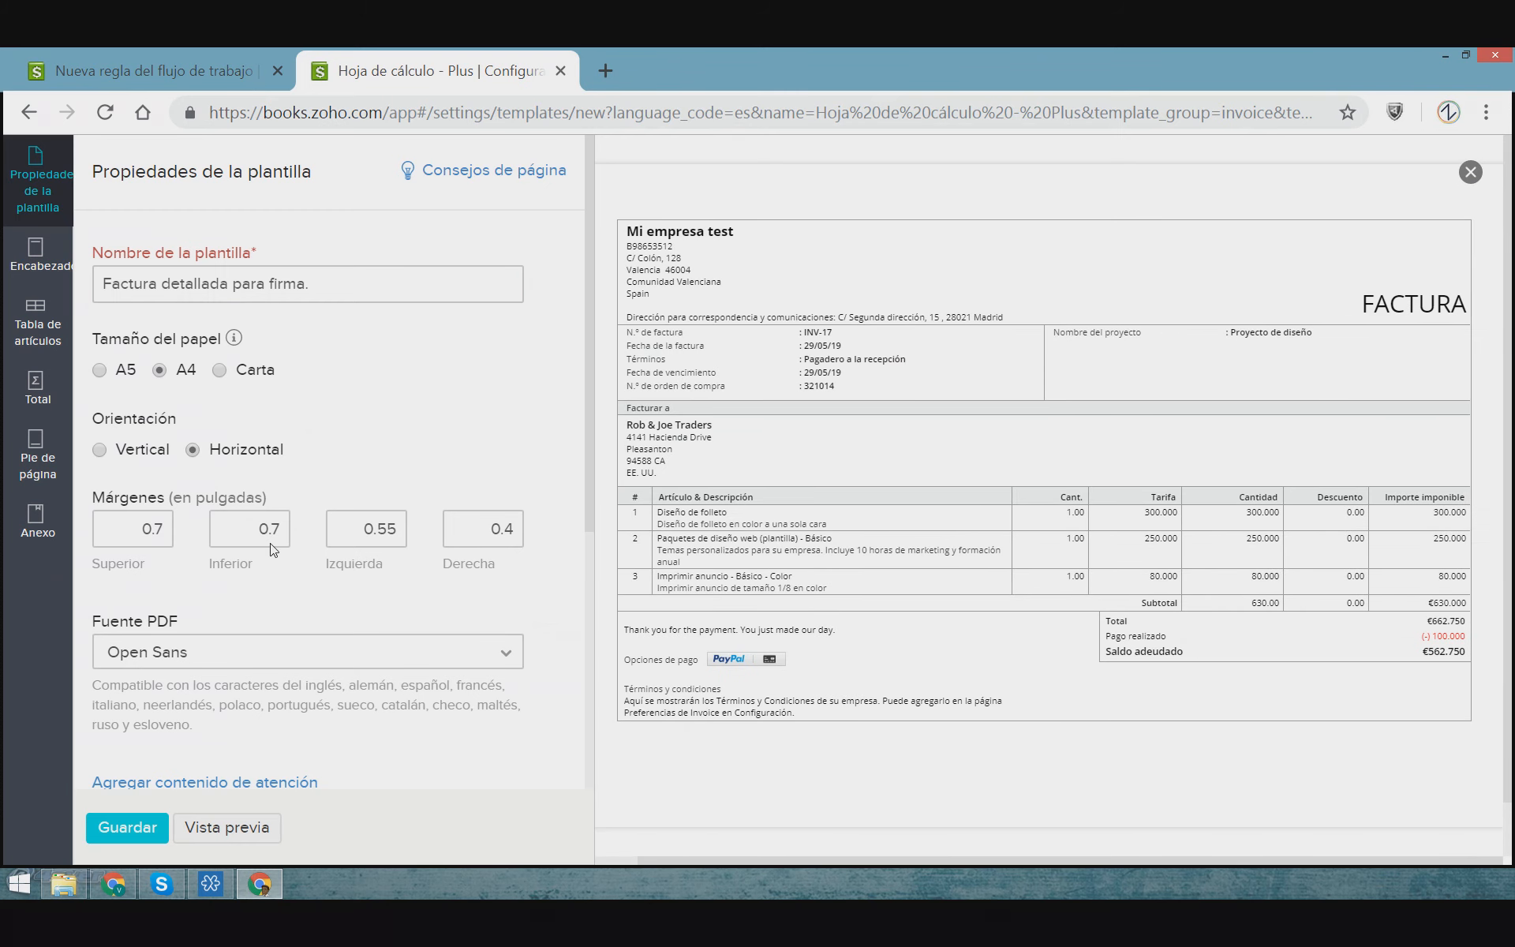
pyautogui.click(135, 454)
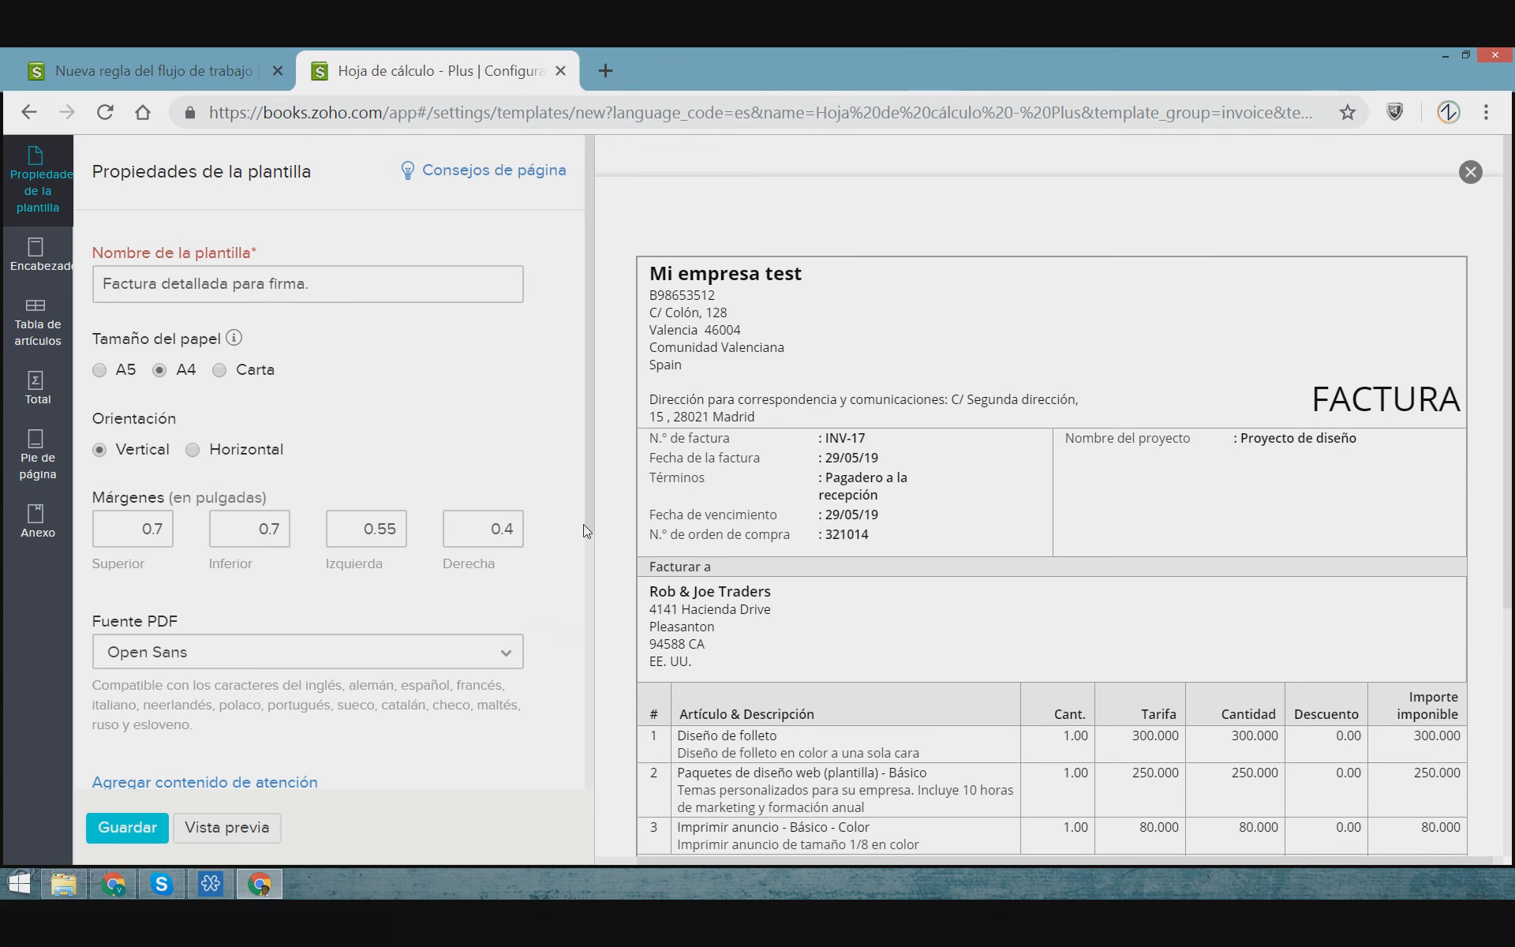
# Look through the fonts available for the template's PDF
pyautogui.doubleClick(468, 564)
pyautogui.scroll(-2, 436, 606)
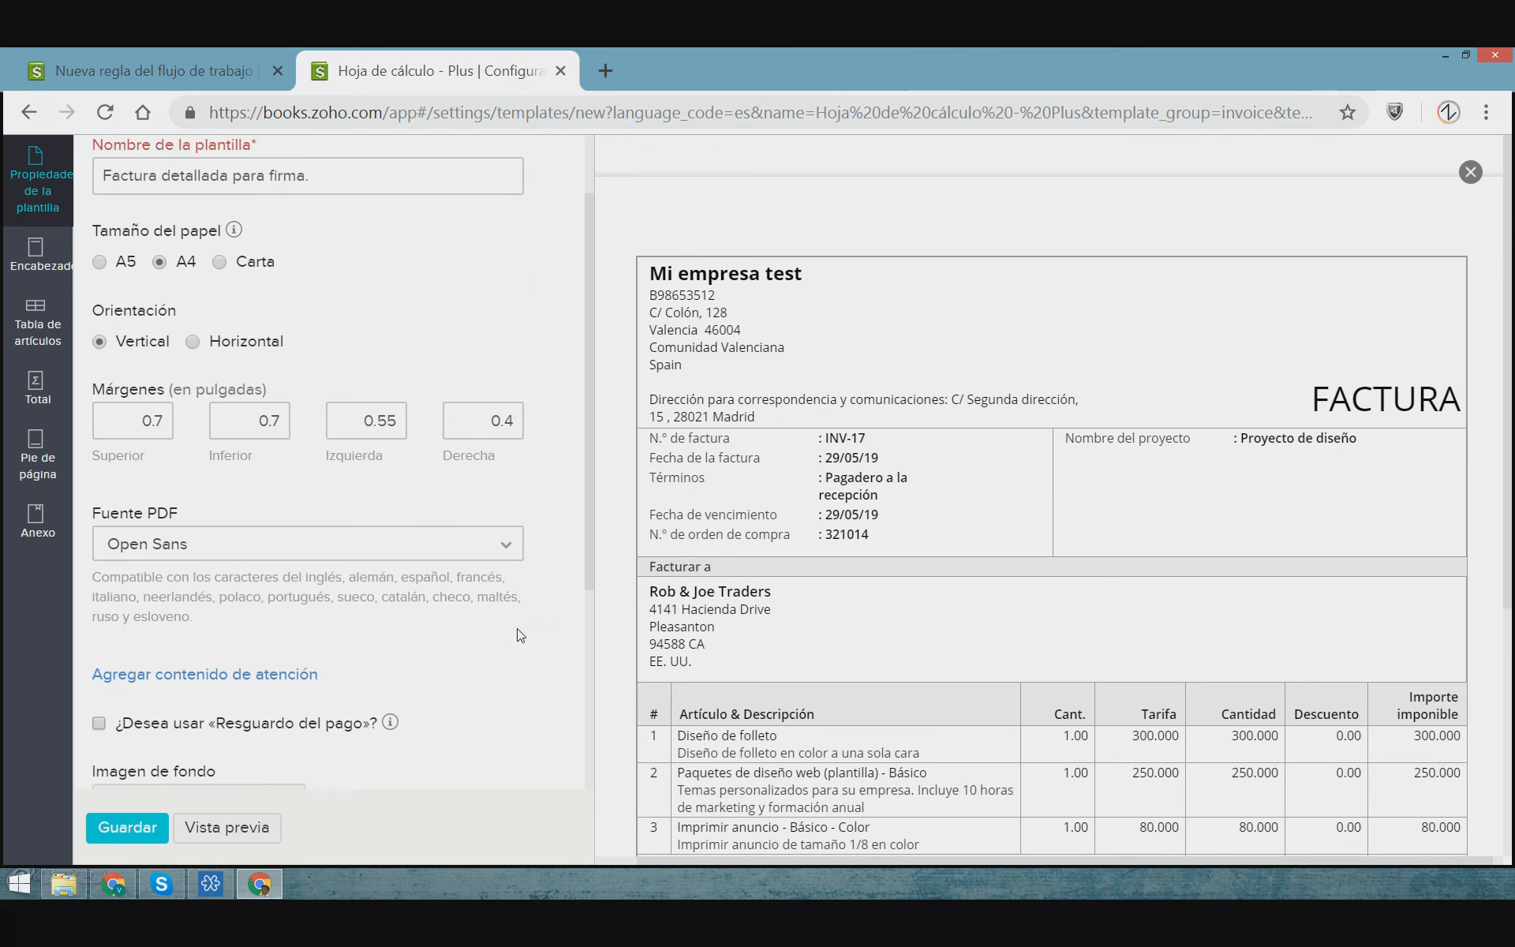
pyautogui.click(261, 535)
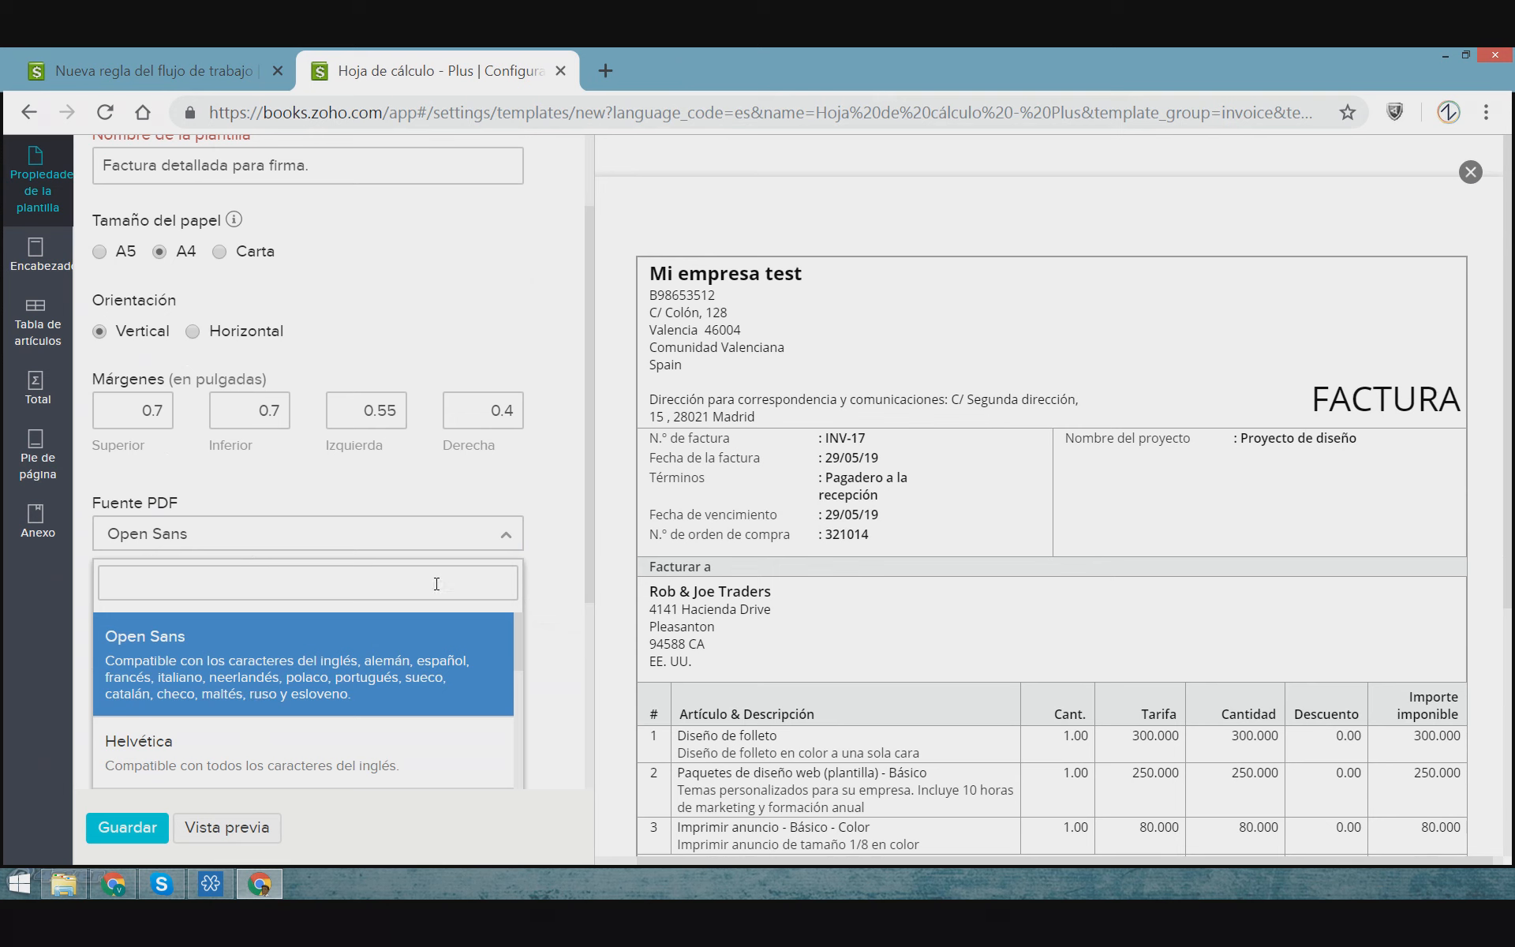
pyautogui.scroll(-1, 442, 701)
pyautogui.scroll(-2, 441, 701)
pyautogui.scroll(-2, 442, 724)
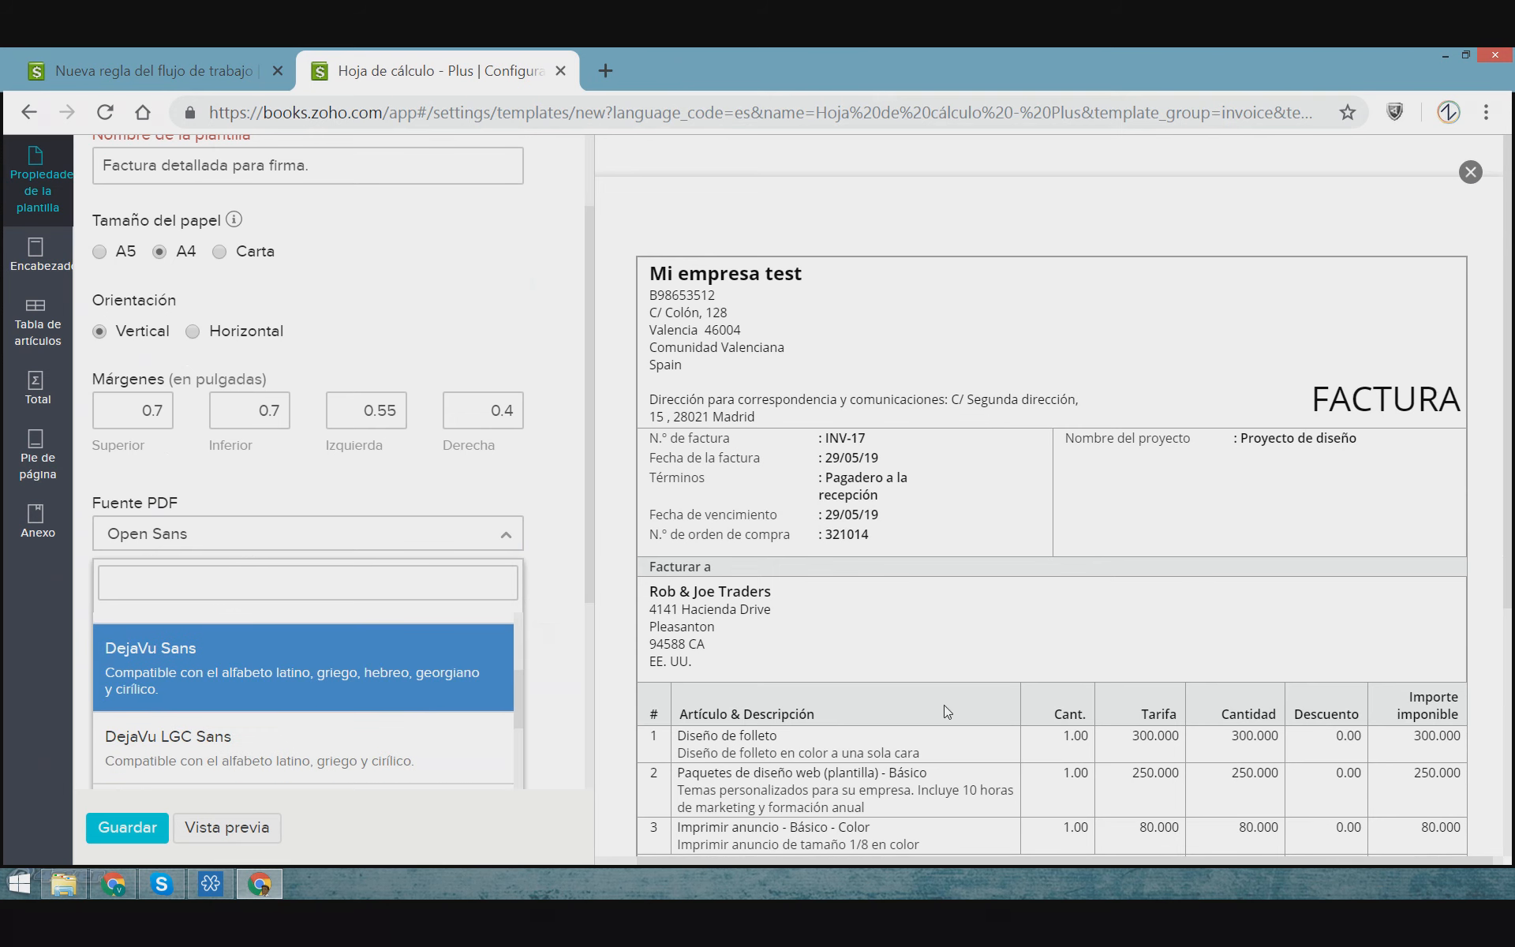
pyautogui.click(581, 513)
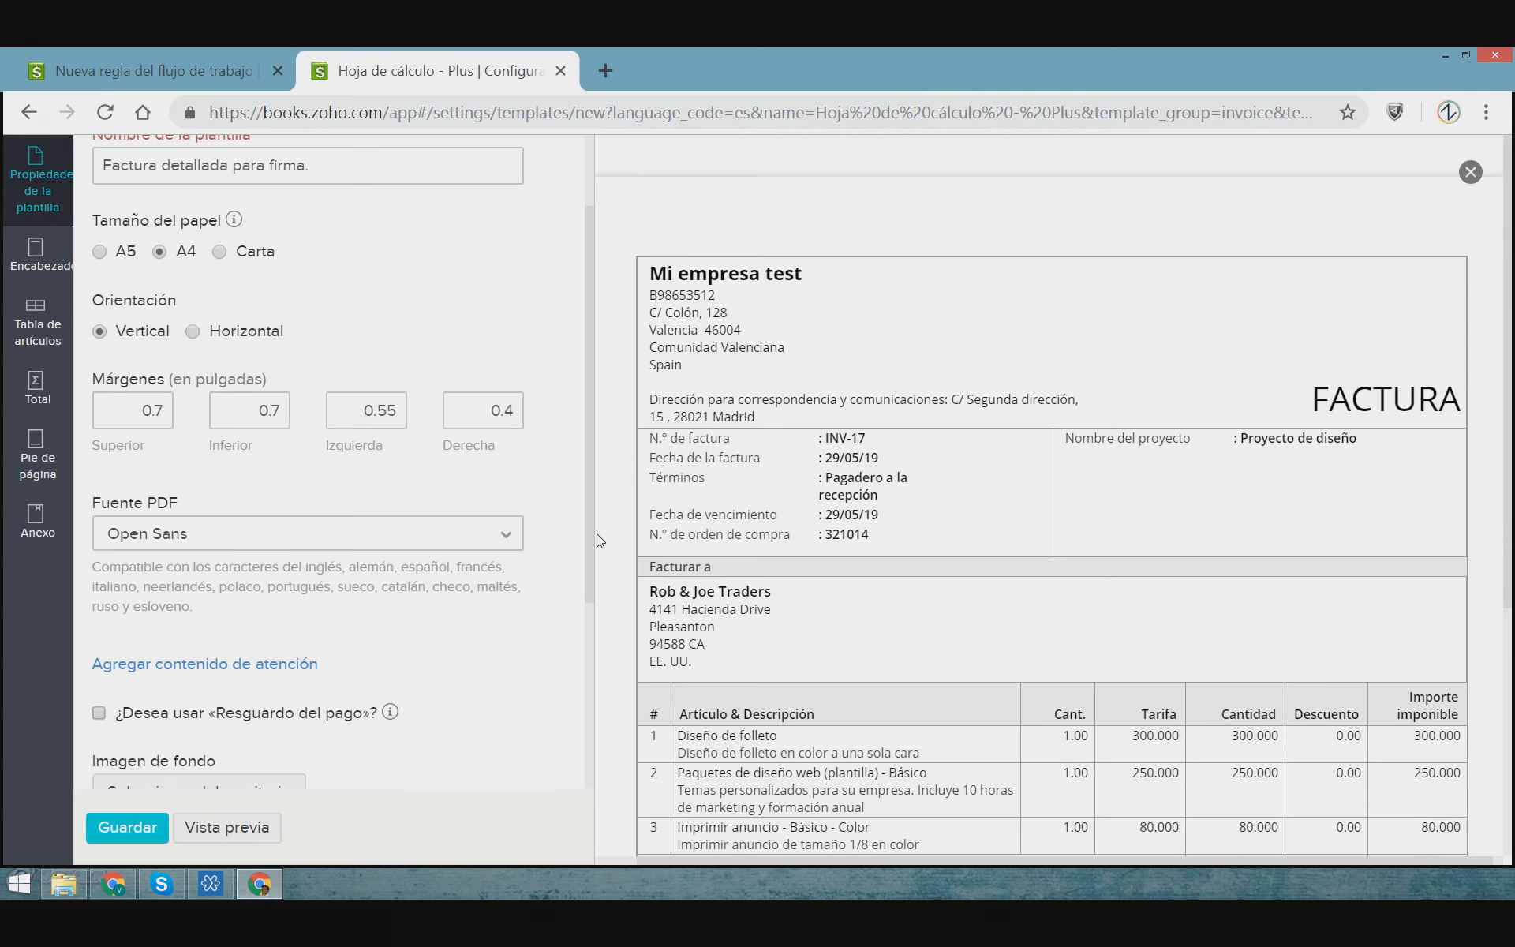
# Review the template's background image, colour and font size properties, including the background colour picker
pyautogui.scroll(-3, 589, 547)
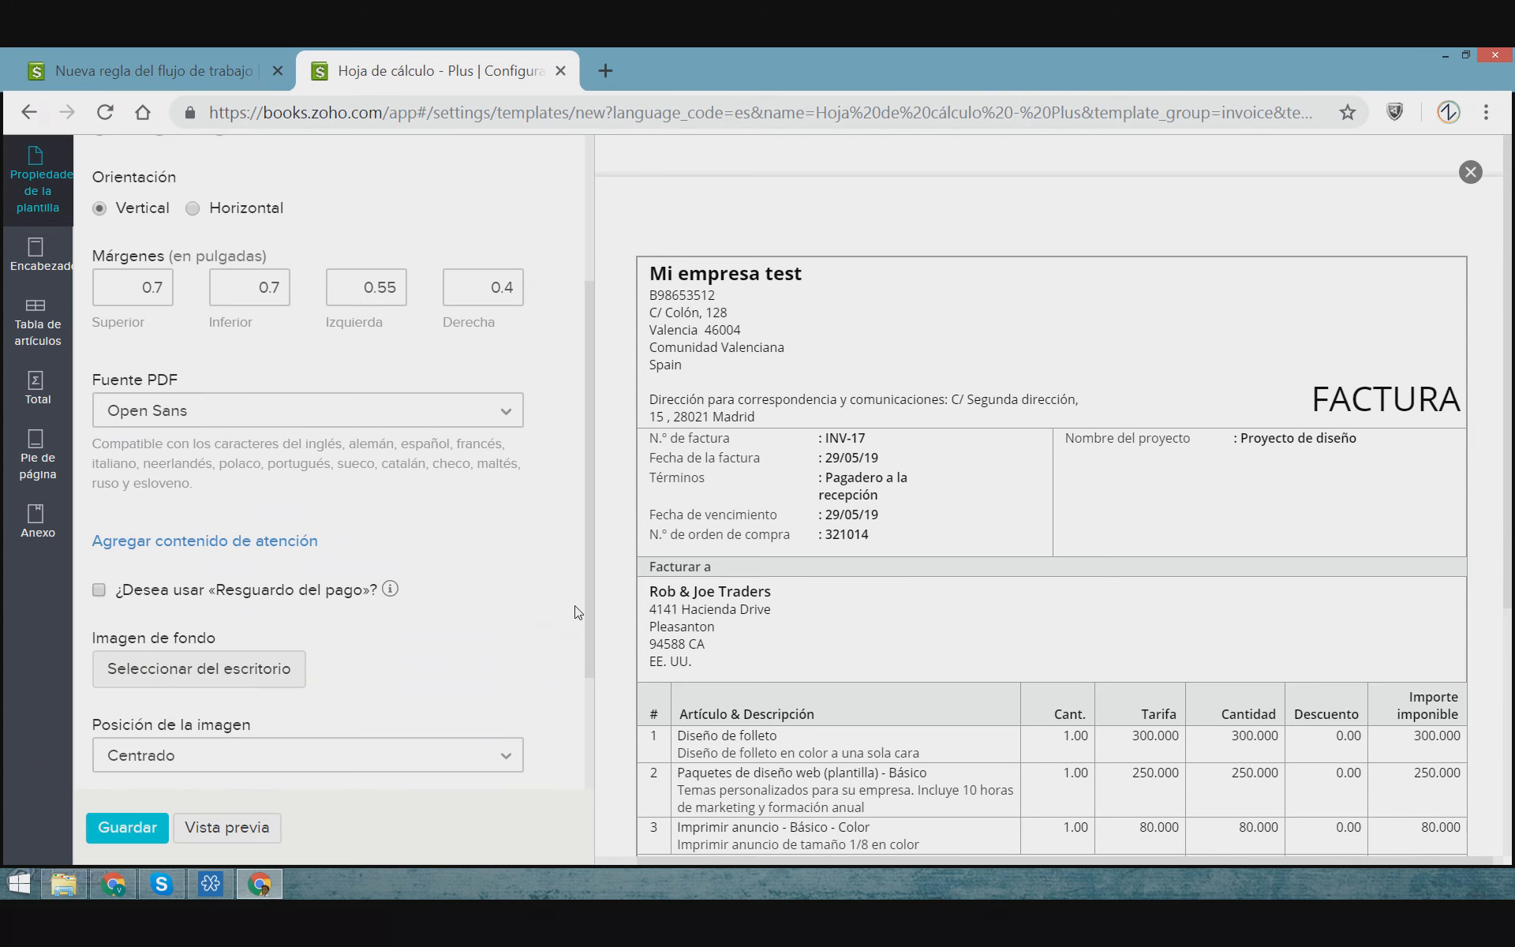
pyautogui.scroll(-4, 578, 611)
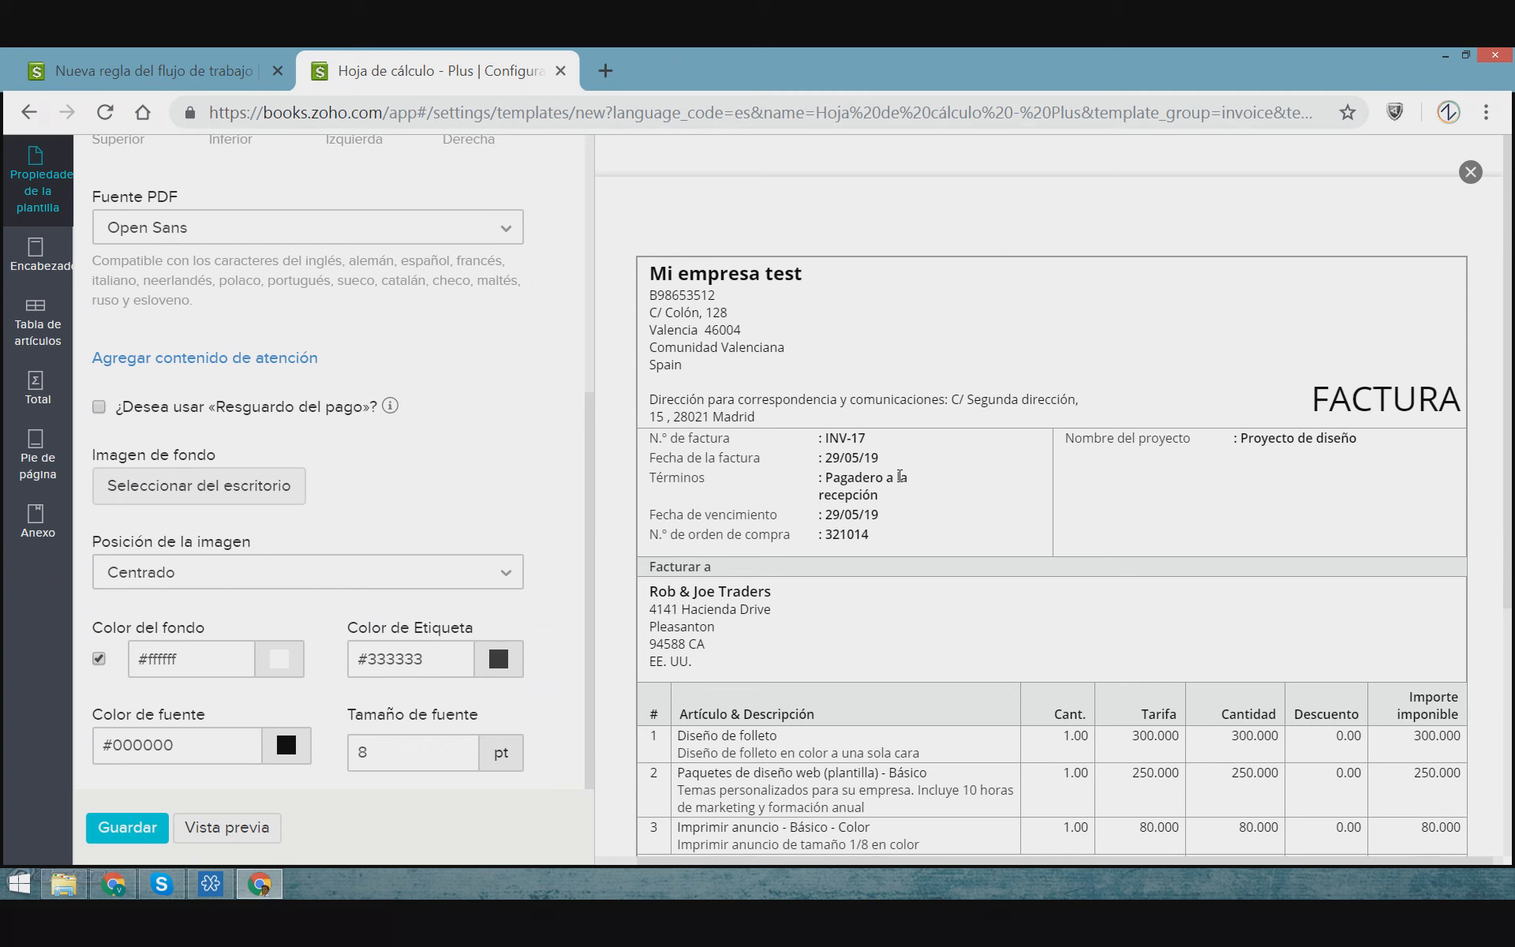
pyautogui.press('super+c')
pyautogui.moveTo(592, 505); pyautogui.dragTo(732, 494)
pyautogui.click(224, 664)
pyautogui.click(279, 659)
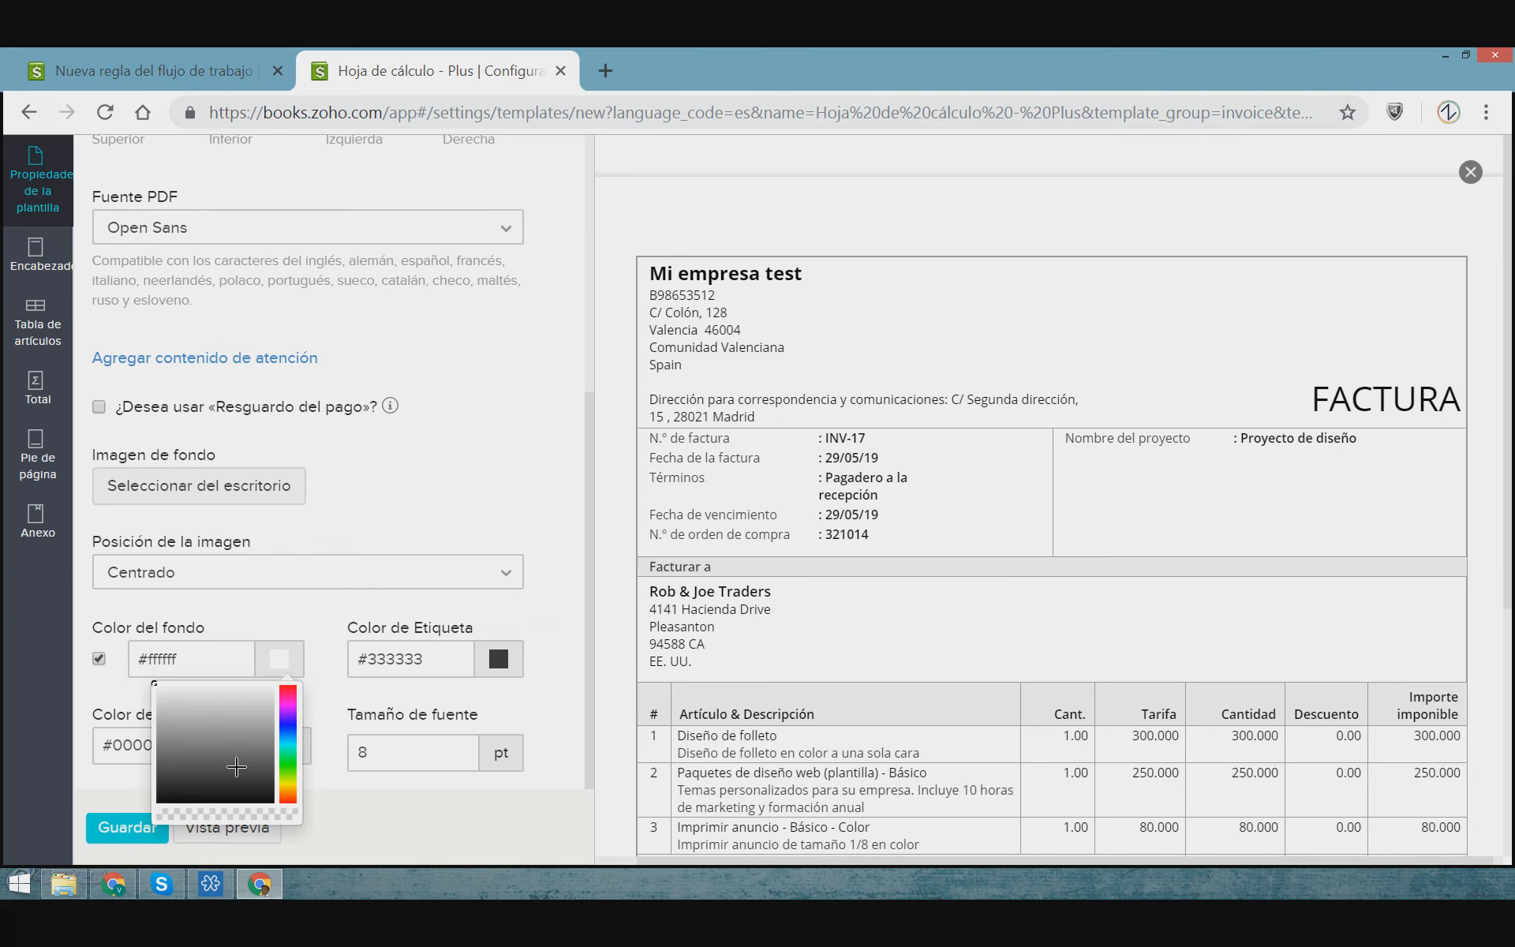
pyautogui.click(397, 535)
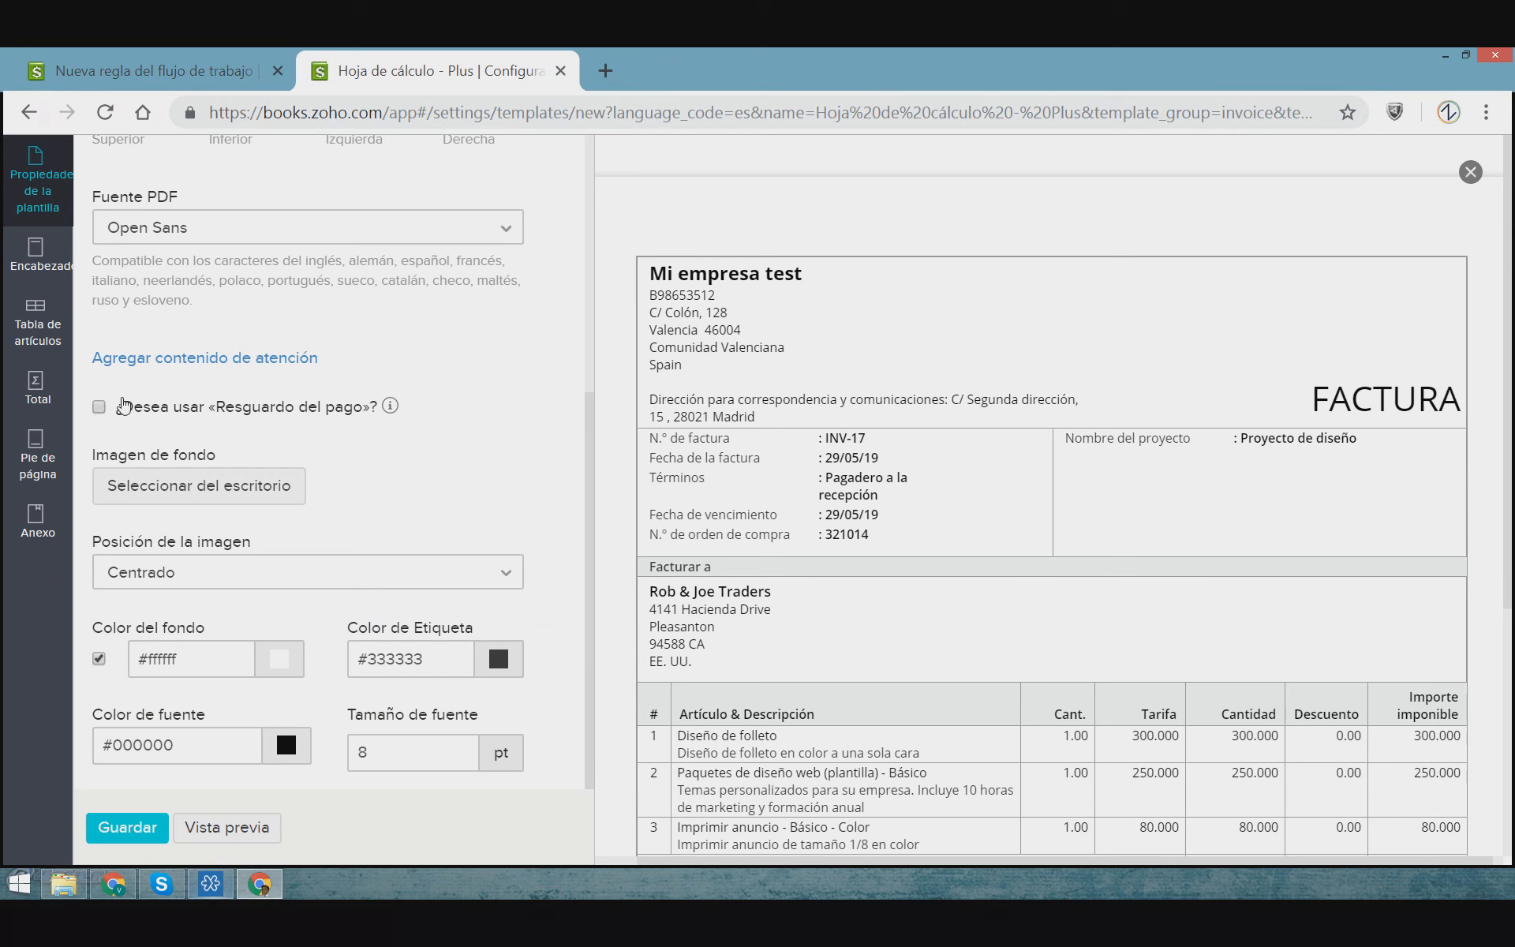
# Revisit the general template properties and show the Encabezado settings from the organization logo options
pyautogui.click(37, 255)
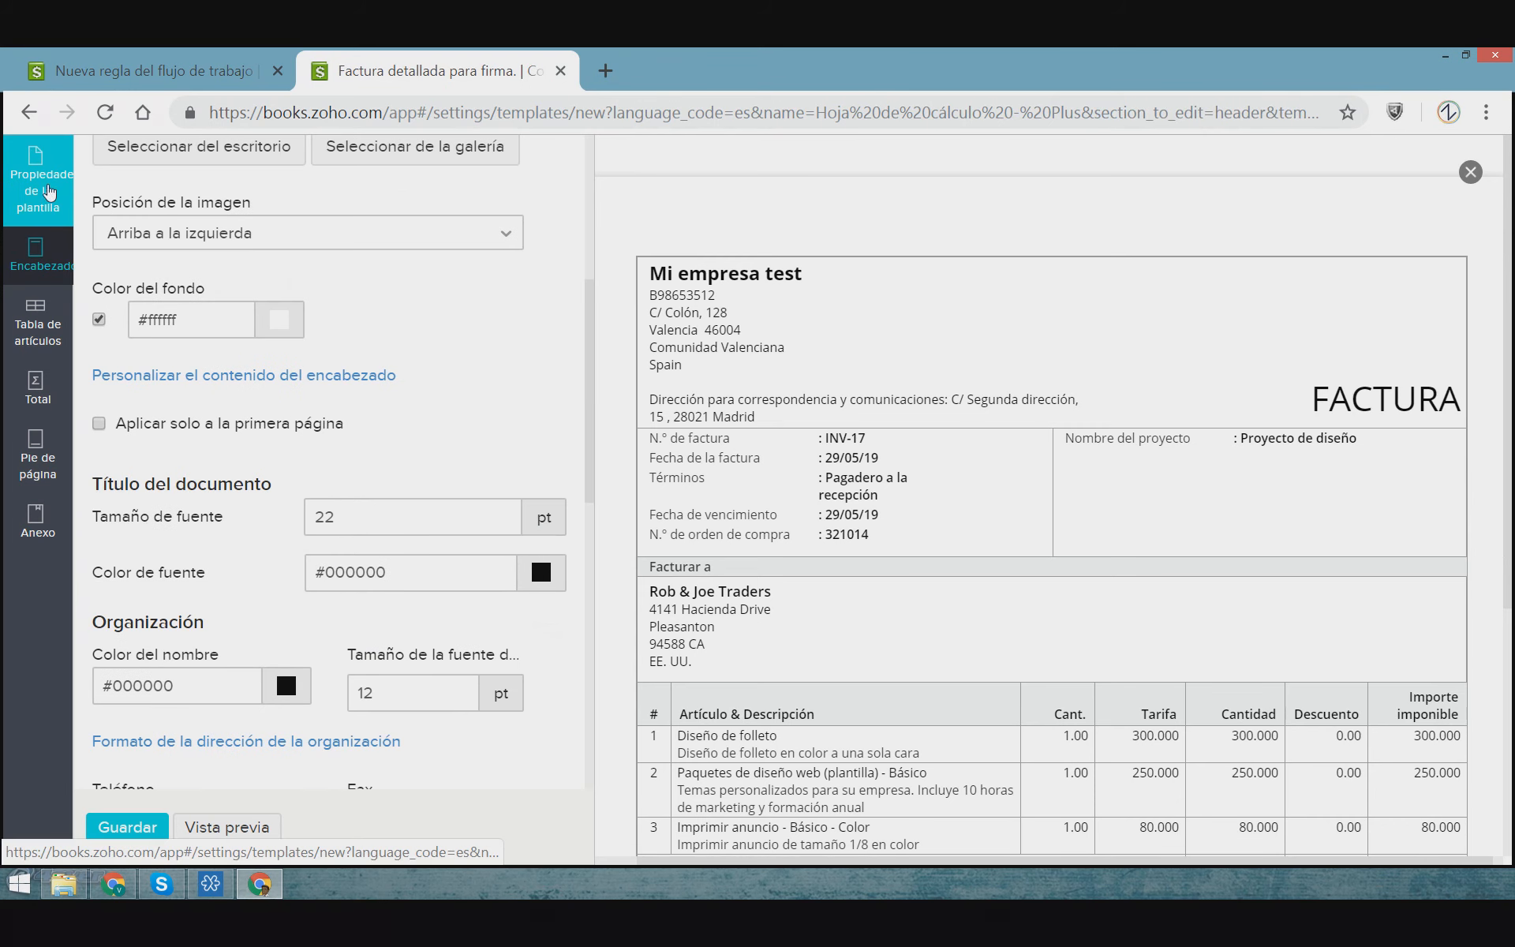
pyautogui.click(49, 192)
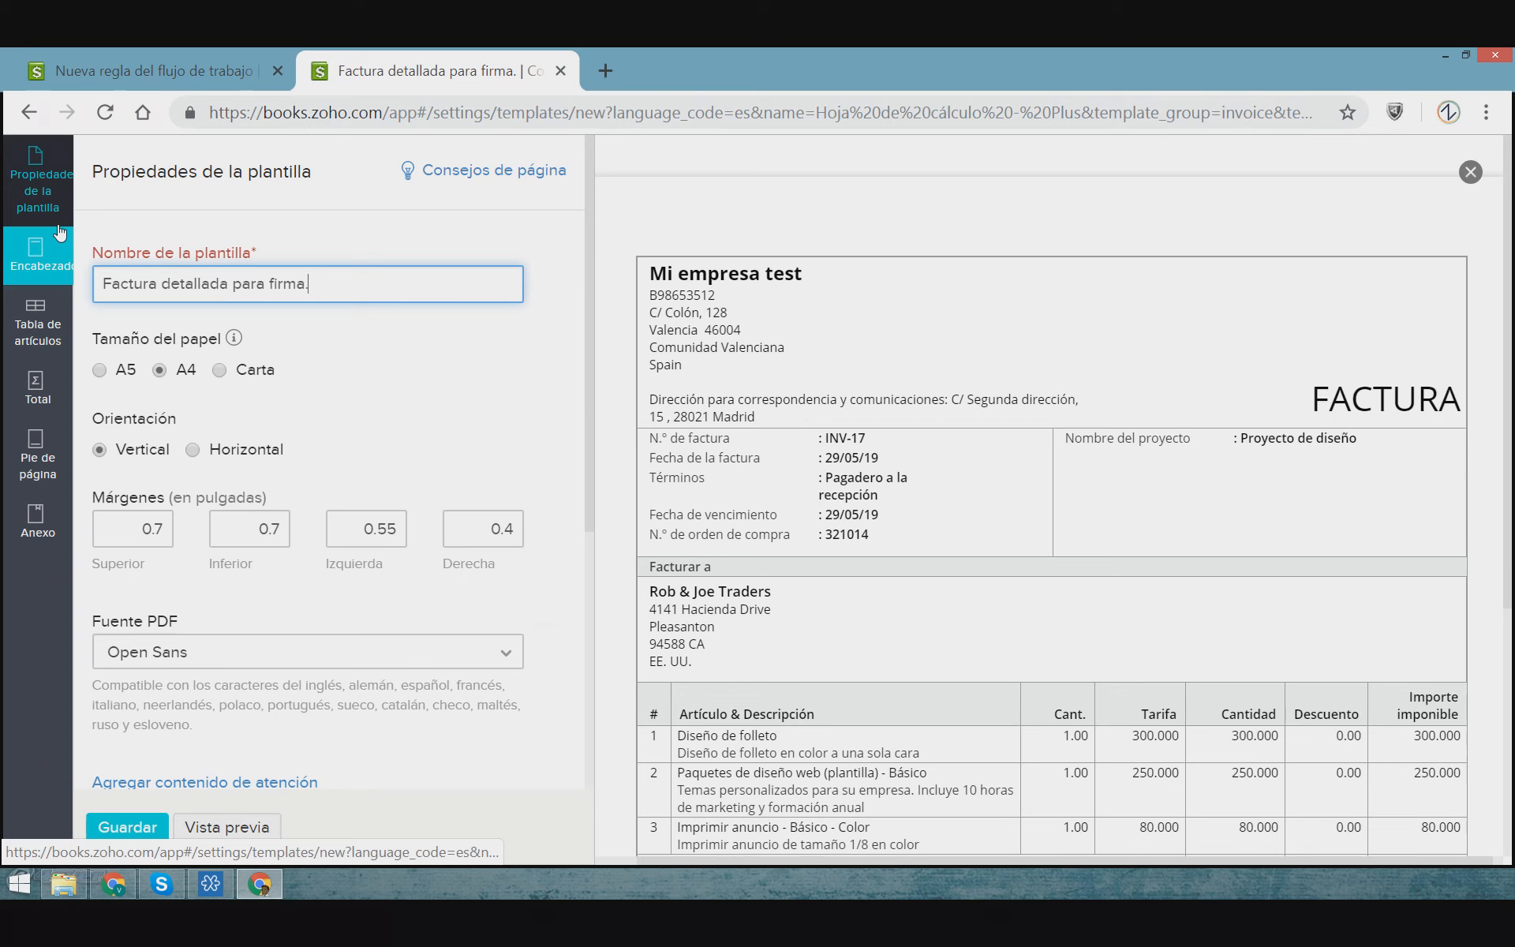
pyautogui.scroll(-3, 260, 490)
pyautogui.click(24, 252)
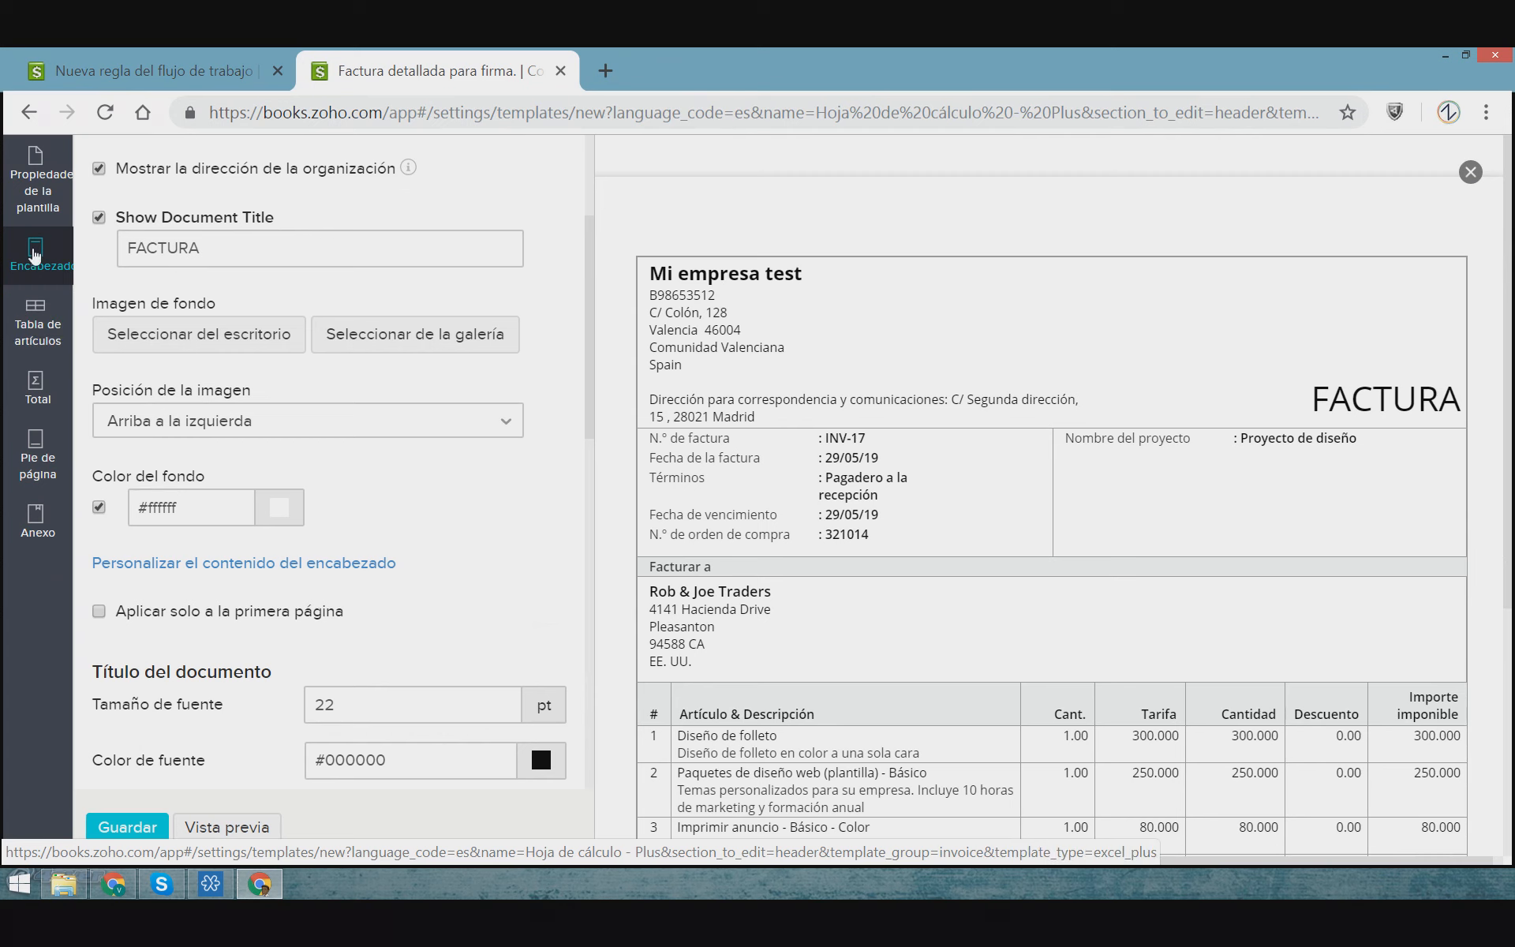
pyautogui.scroll(3, 261, 418)
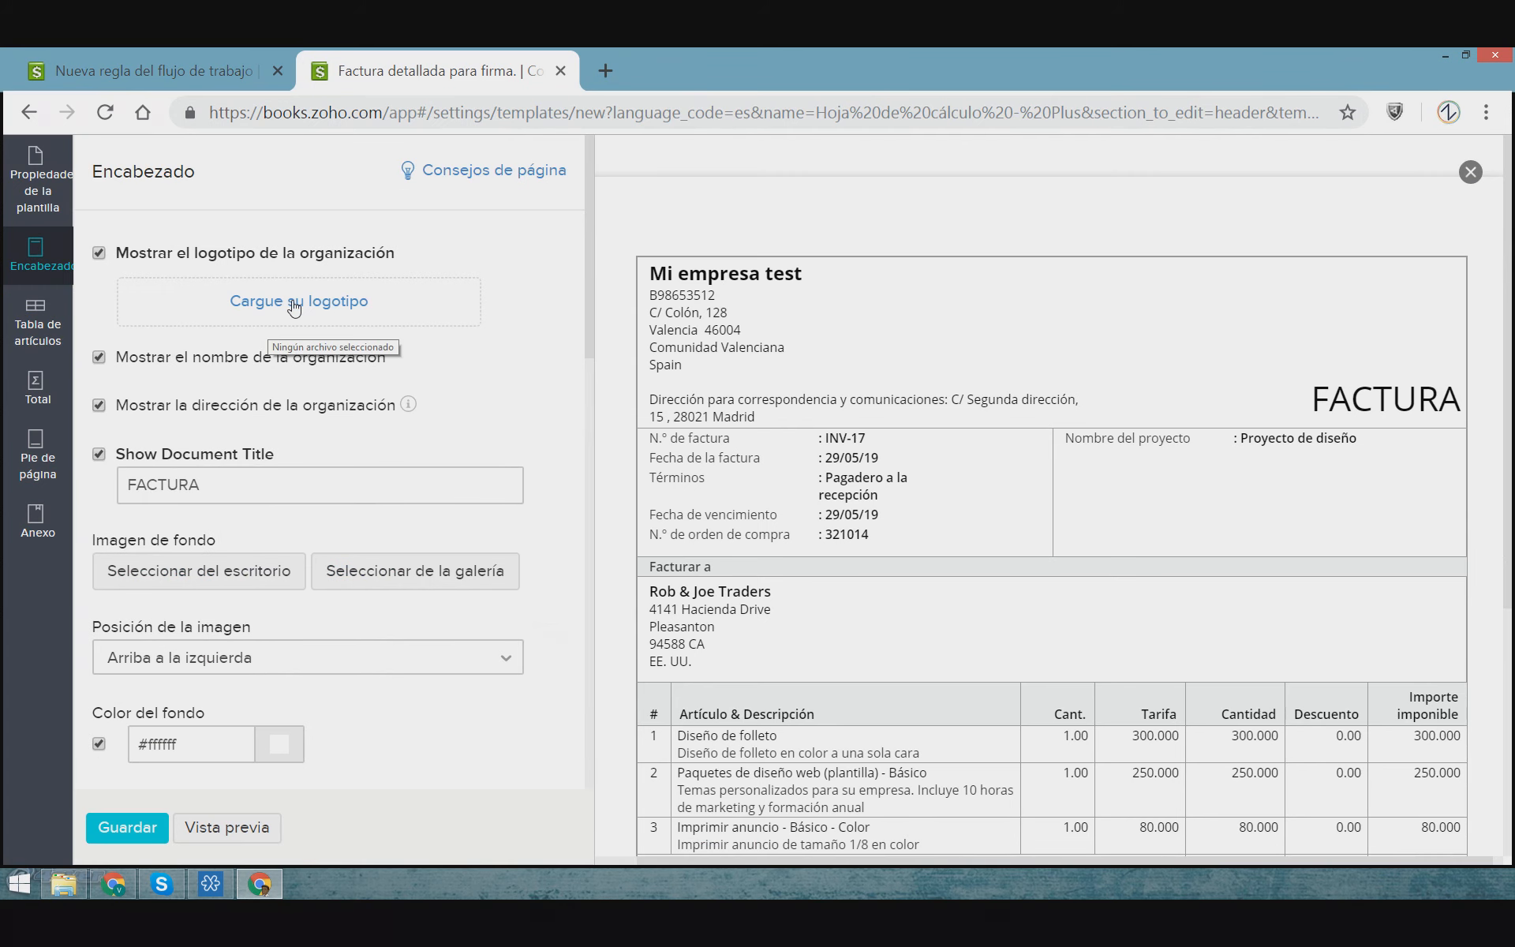
# Toggle the organization logo off and back on, and review the remaining header display options
pyautogui.click(103, 255)
pyautogui.click(116, 255)
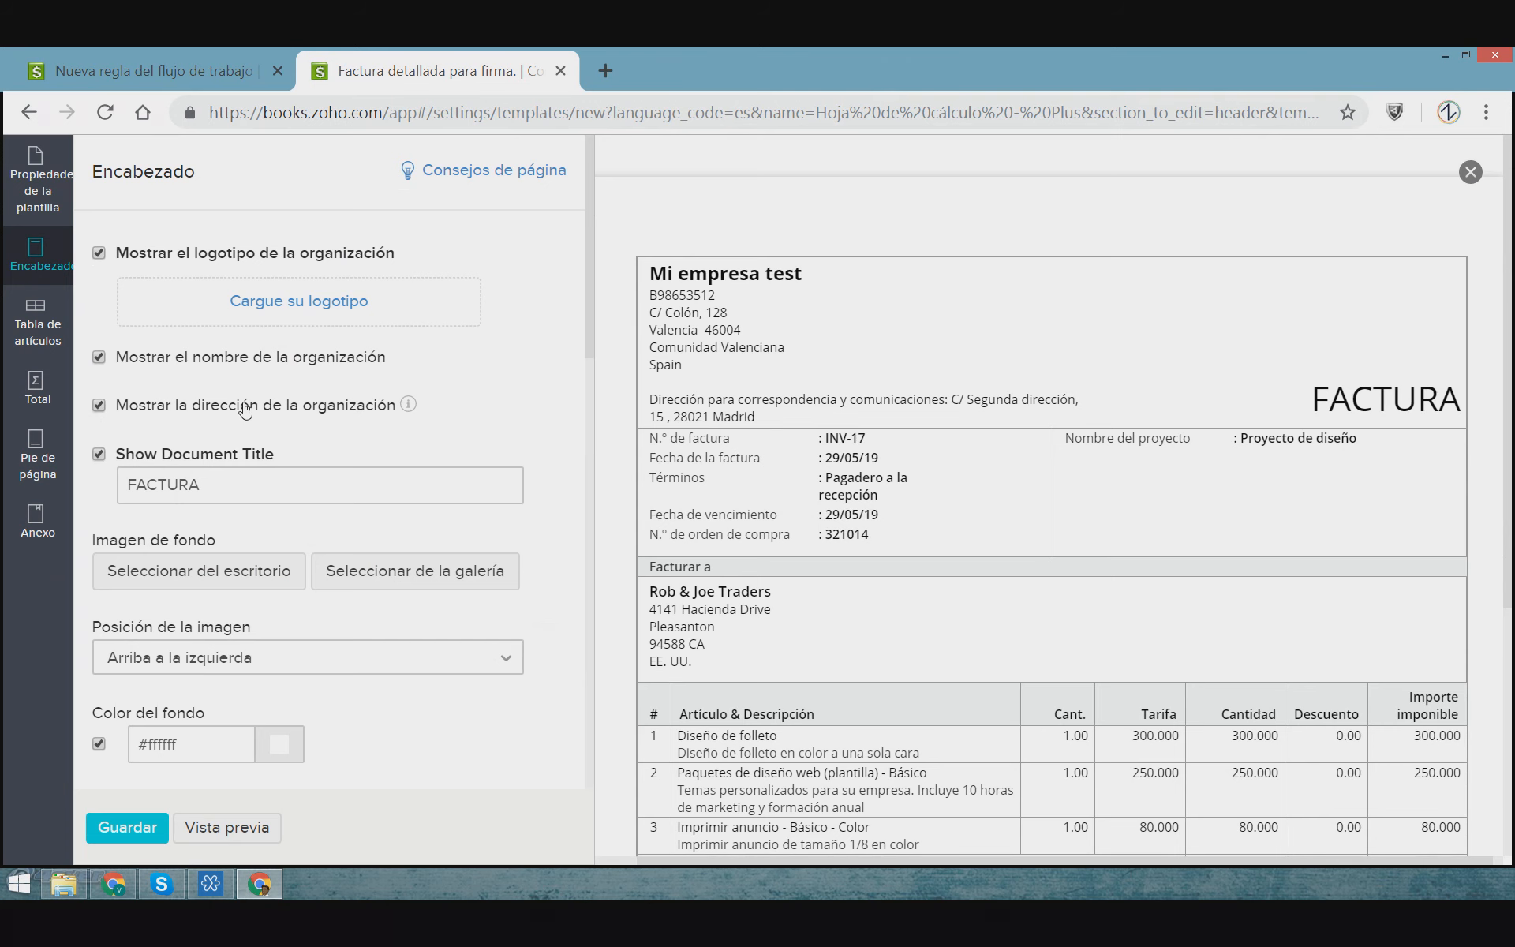
pyautogui.scroll(-3, 245, 408)
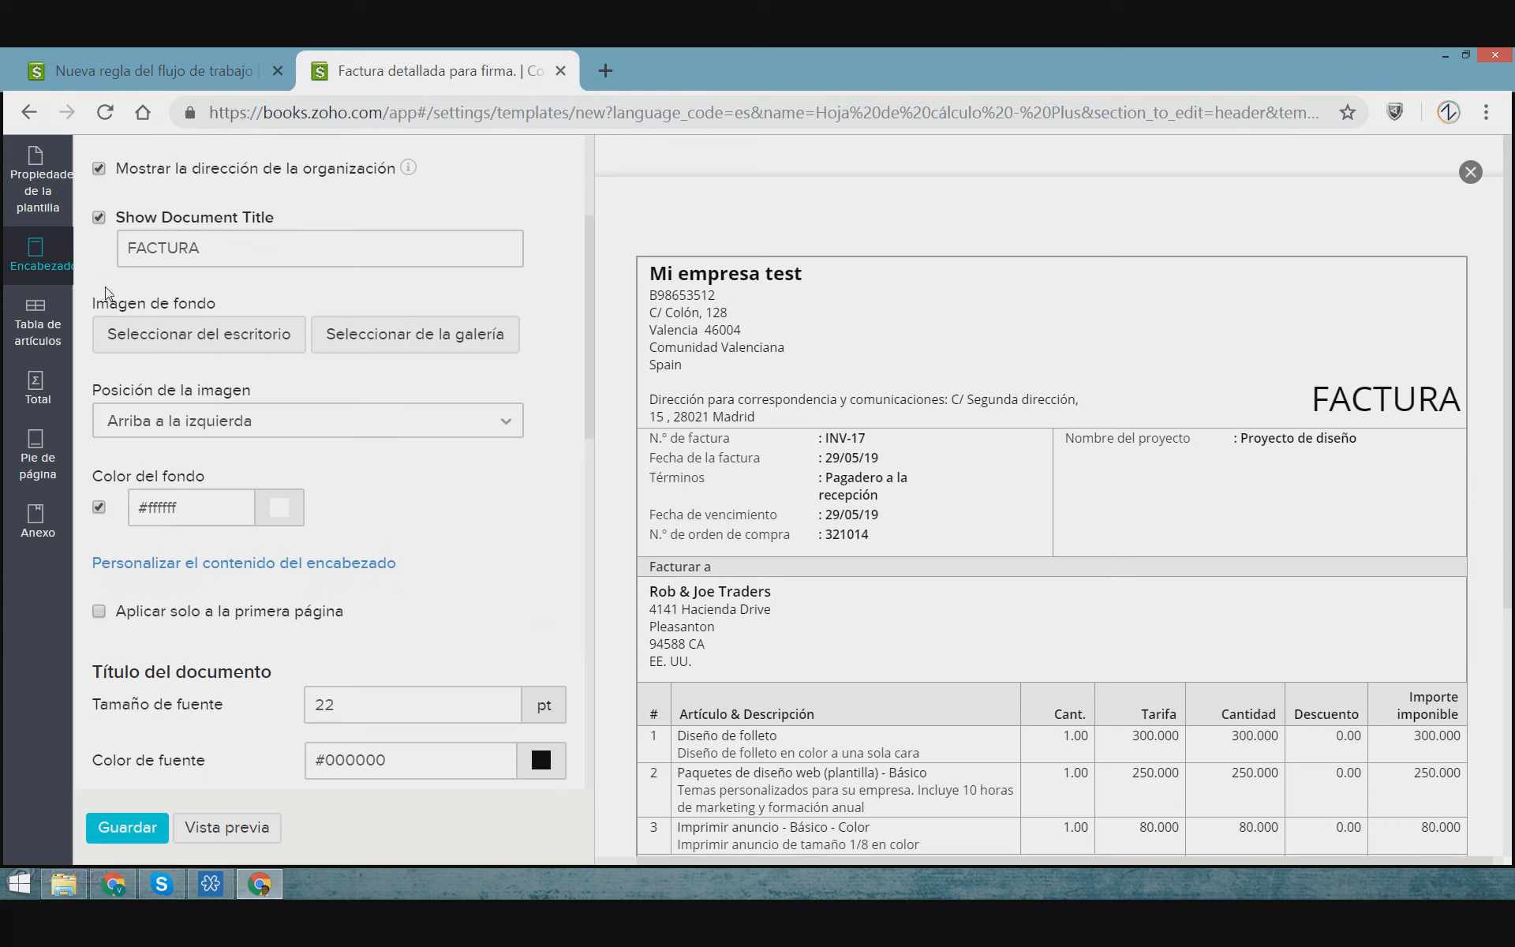
pyautogui.scroll(2, 105, 292)
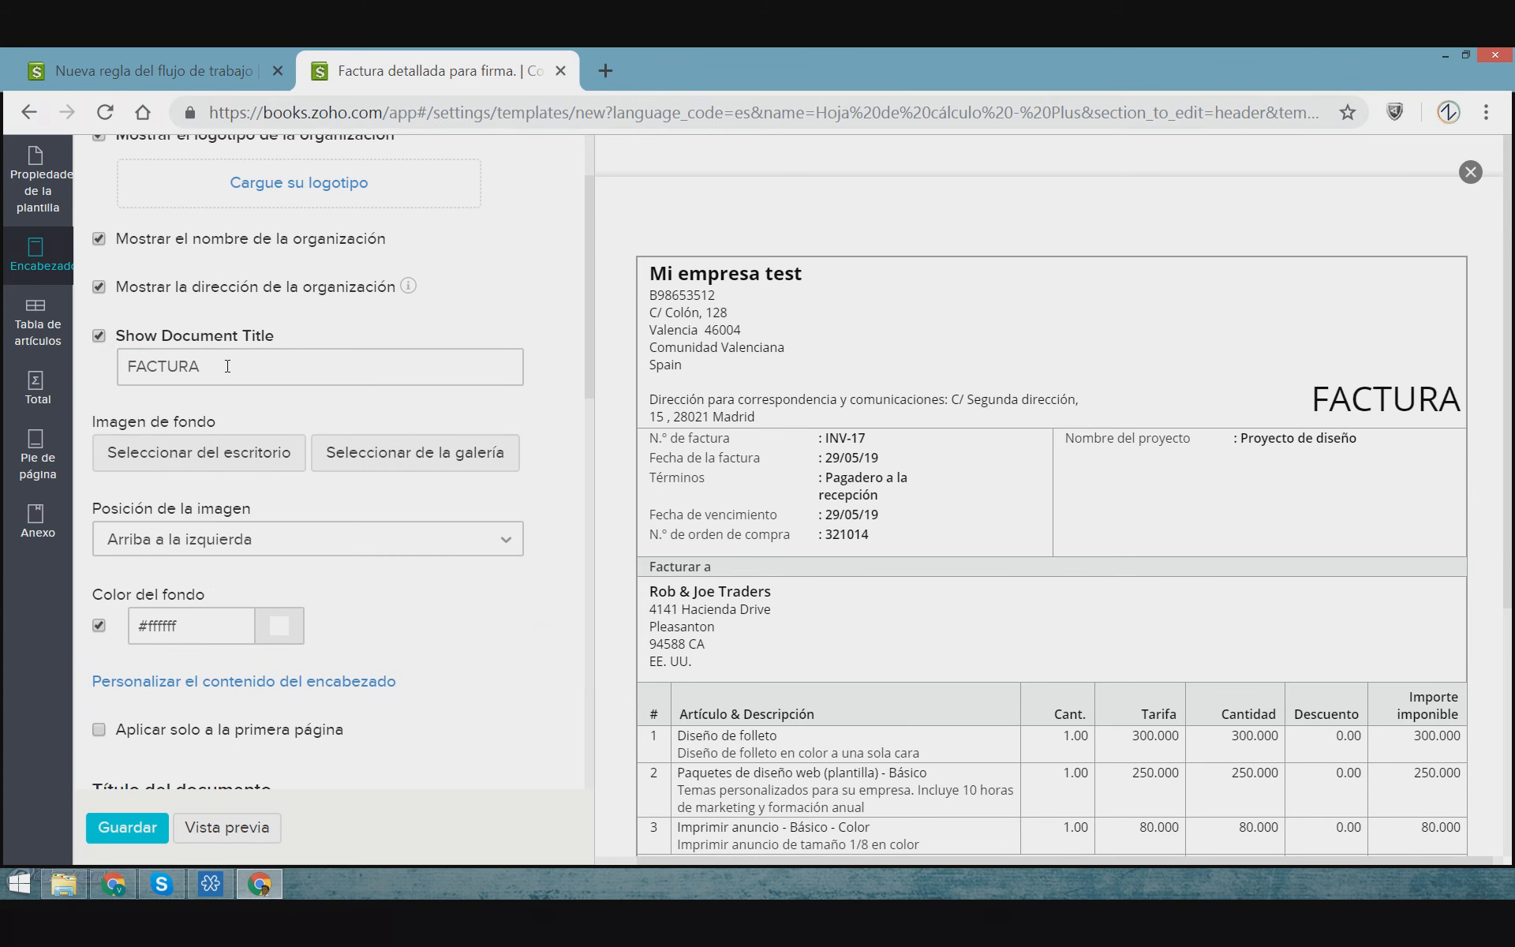
# Point out the FACTURA title in the header settings and preview, and toggle Show Document Title off and back on
pyautogui.doubleClick(117, 365)
pyautogui.click(243, 365)
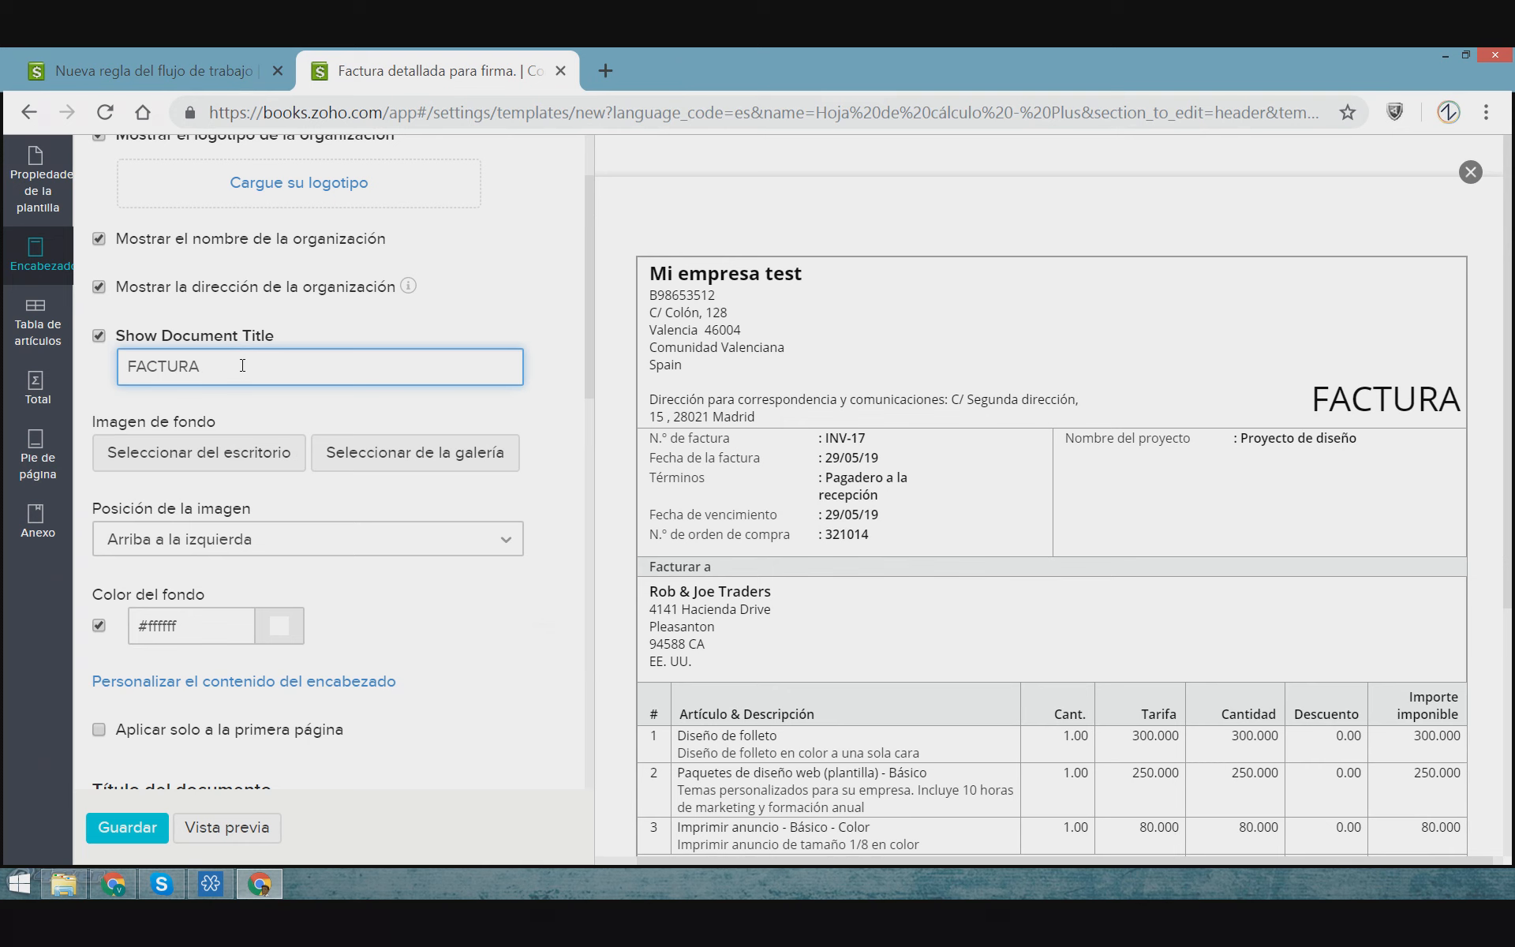
pyautogui.moveTo(1310, 397); pyautogui.dragTo(1464, 415)
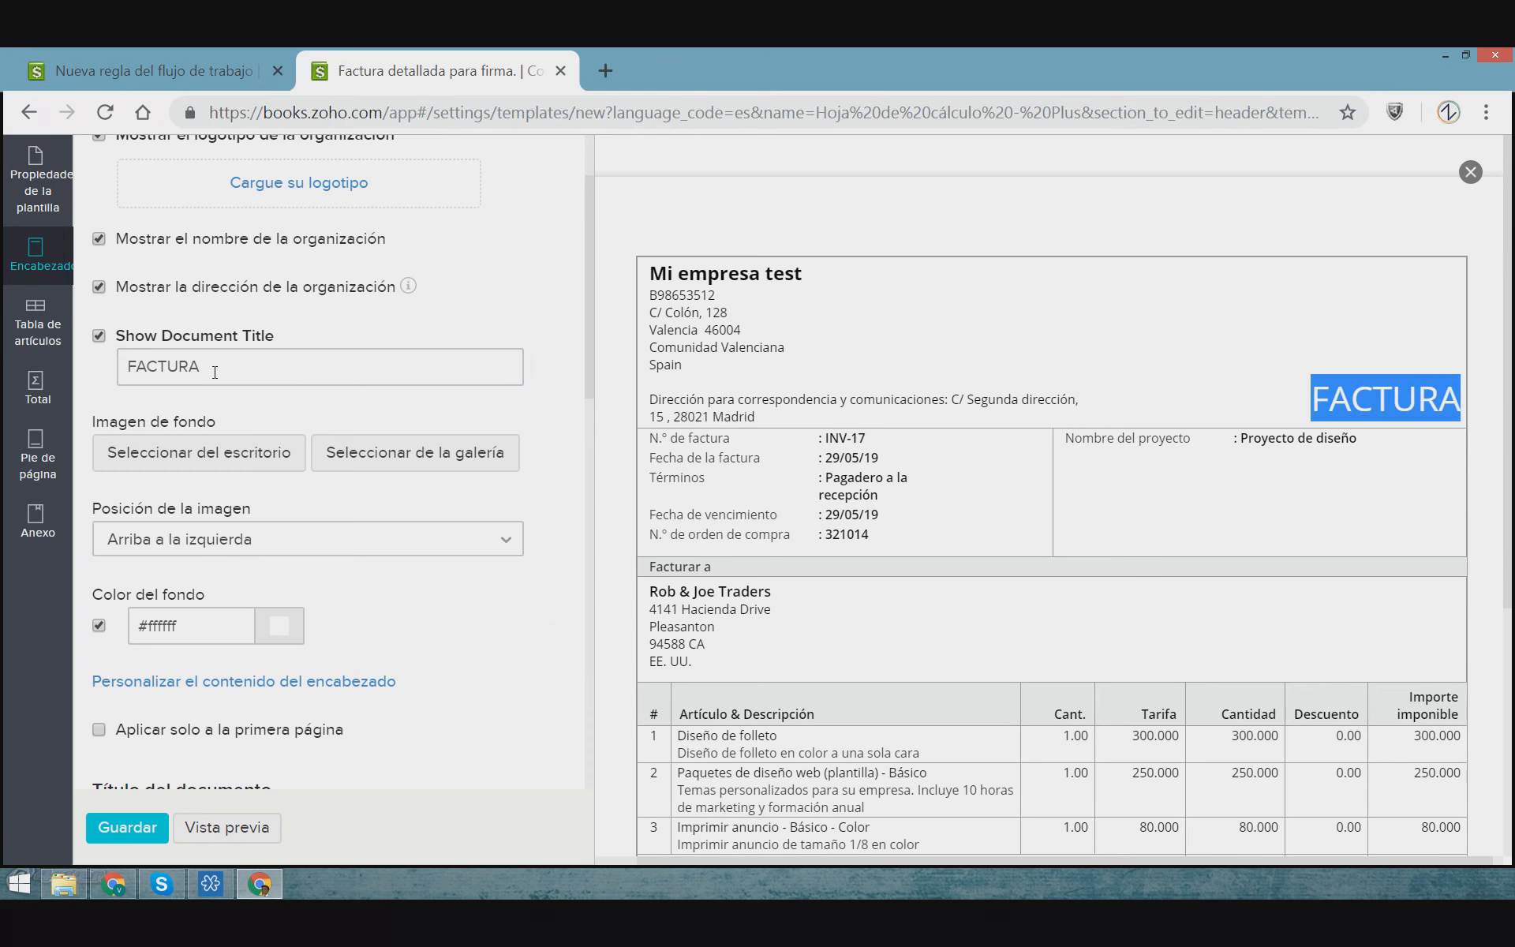
pyautogui.click(1389, 399)
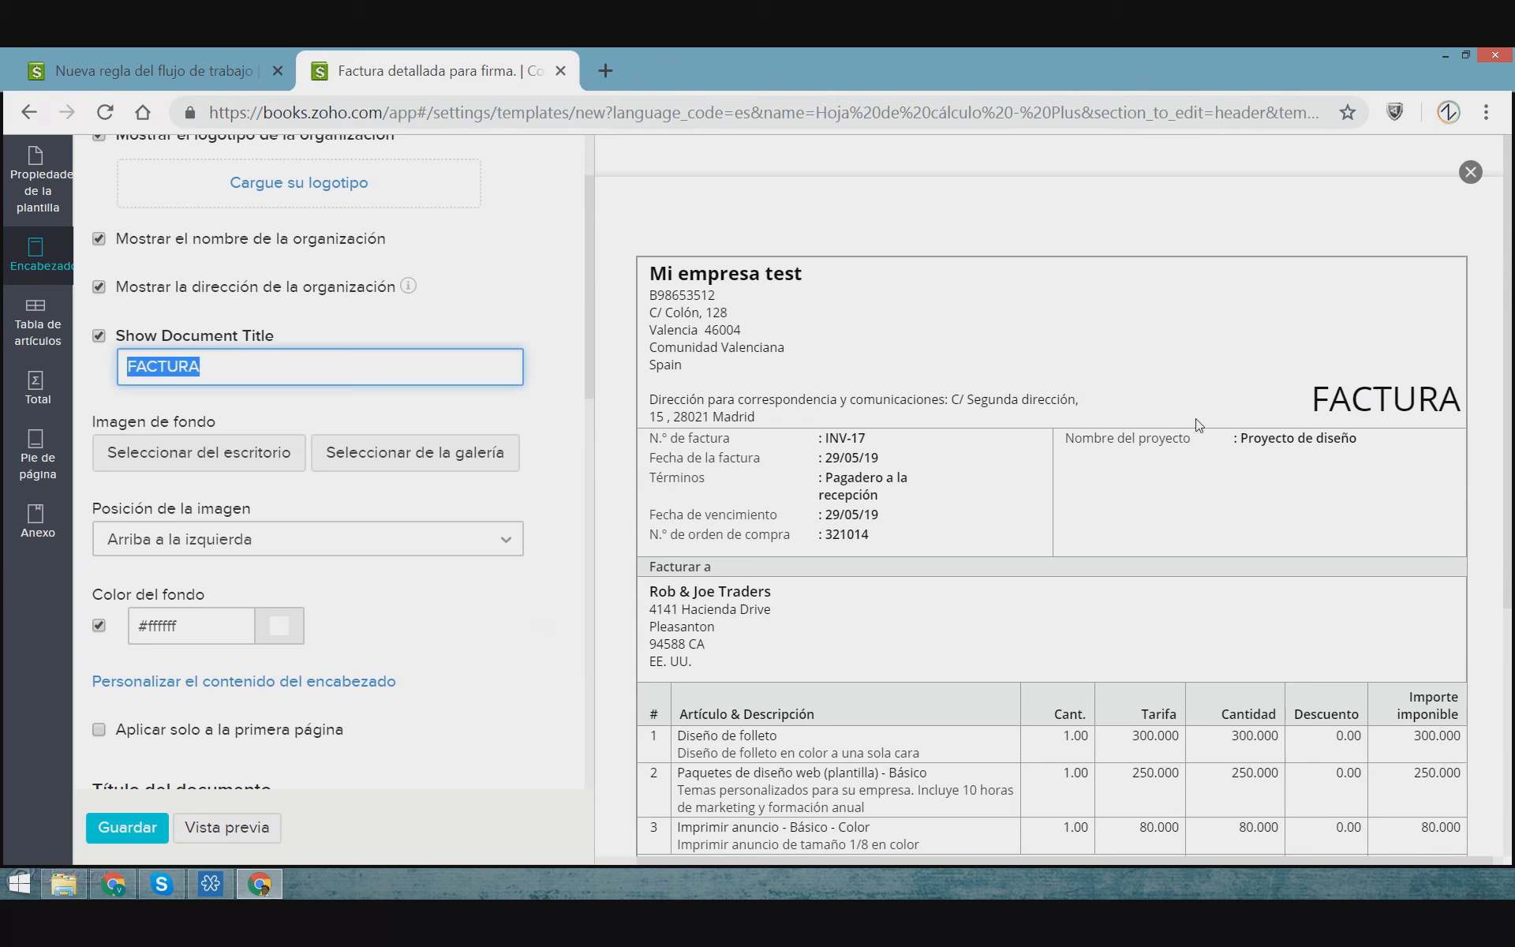
pyautogui.click(100, 339)
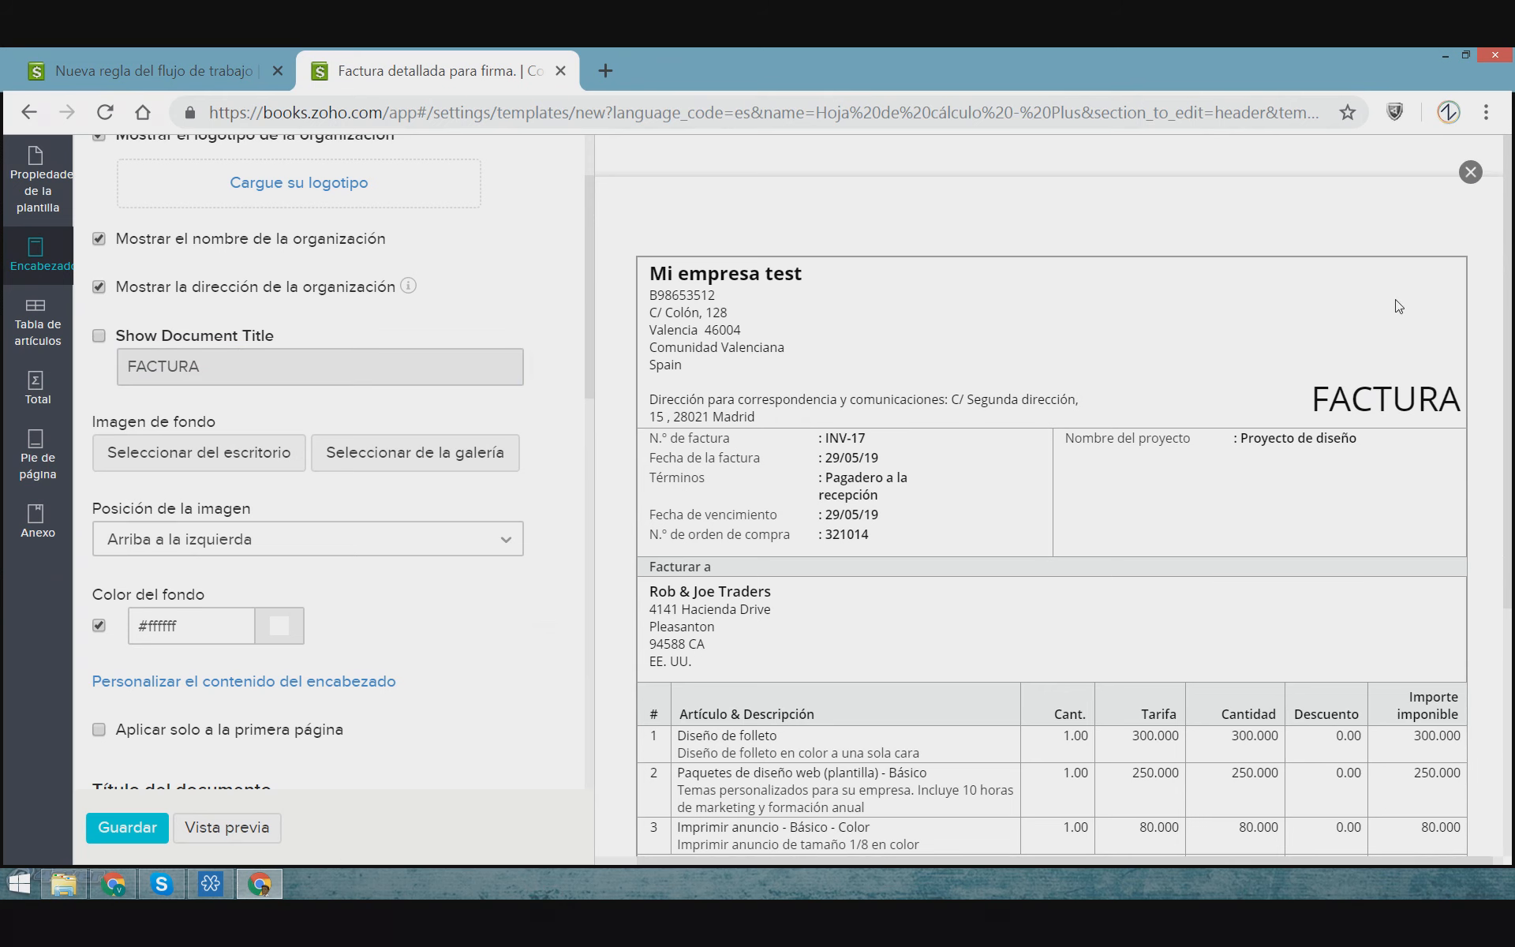
pyautogui.click(99, 337)
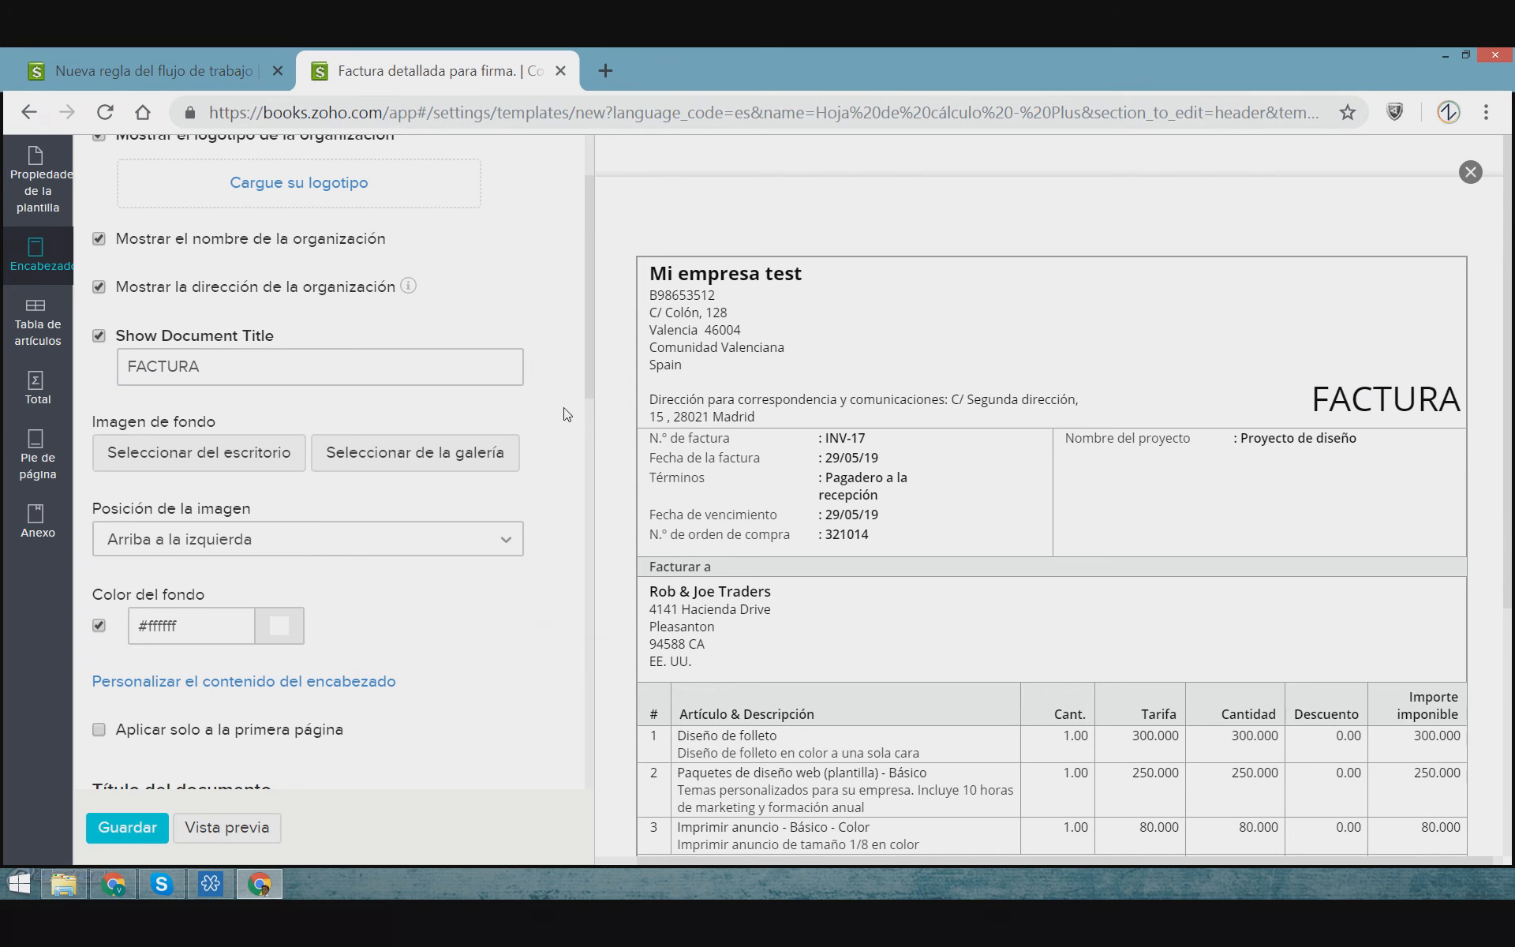
# Choose the light MERRY CHRISTMAS banner from the gallery as the header background image and preview the invoice
pyautogui.moveTo(589, 362); pyautogui.dragTo(589, 380)
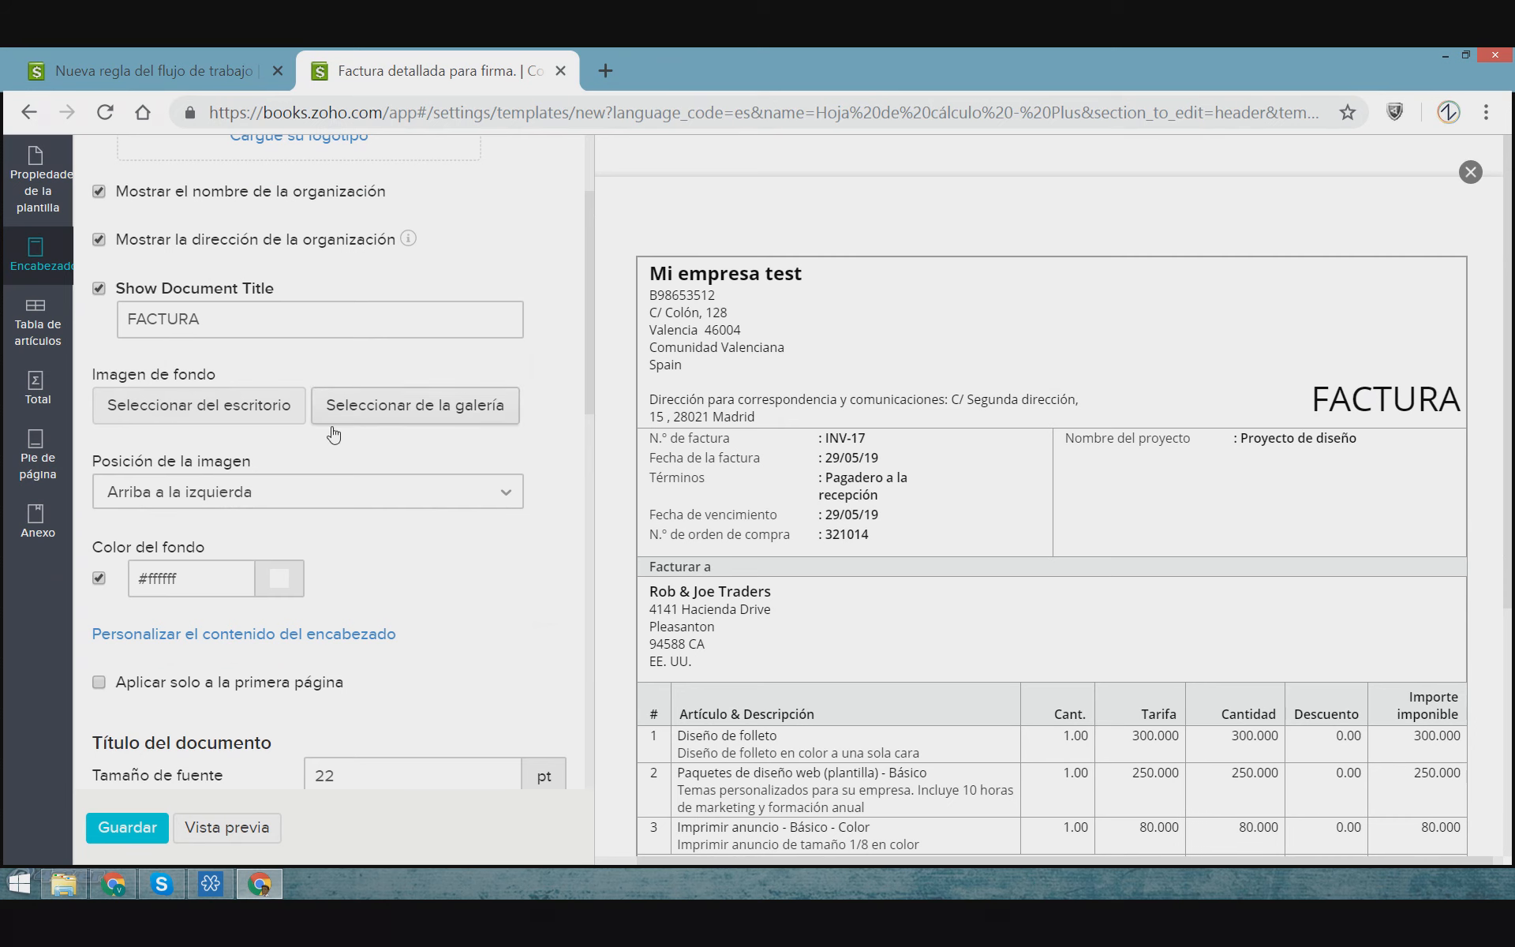
pyautogui.click(417, 416)
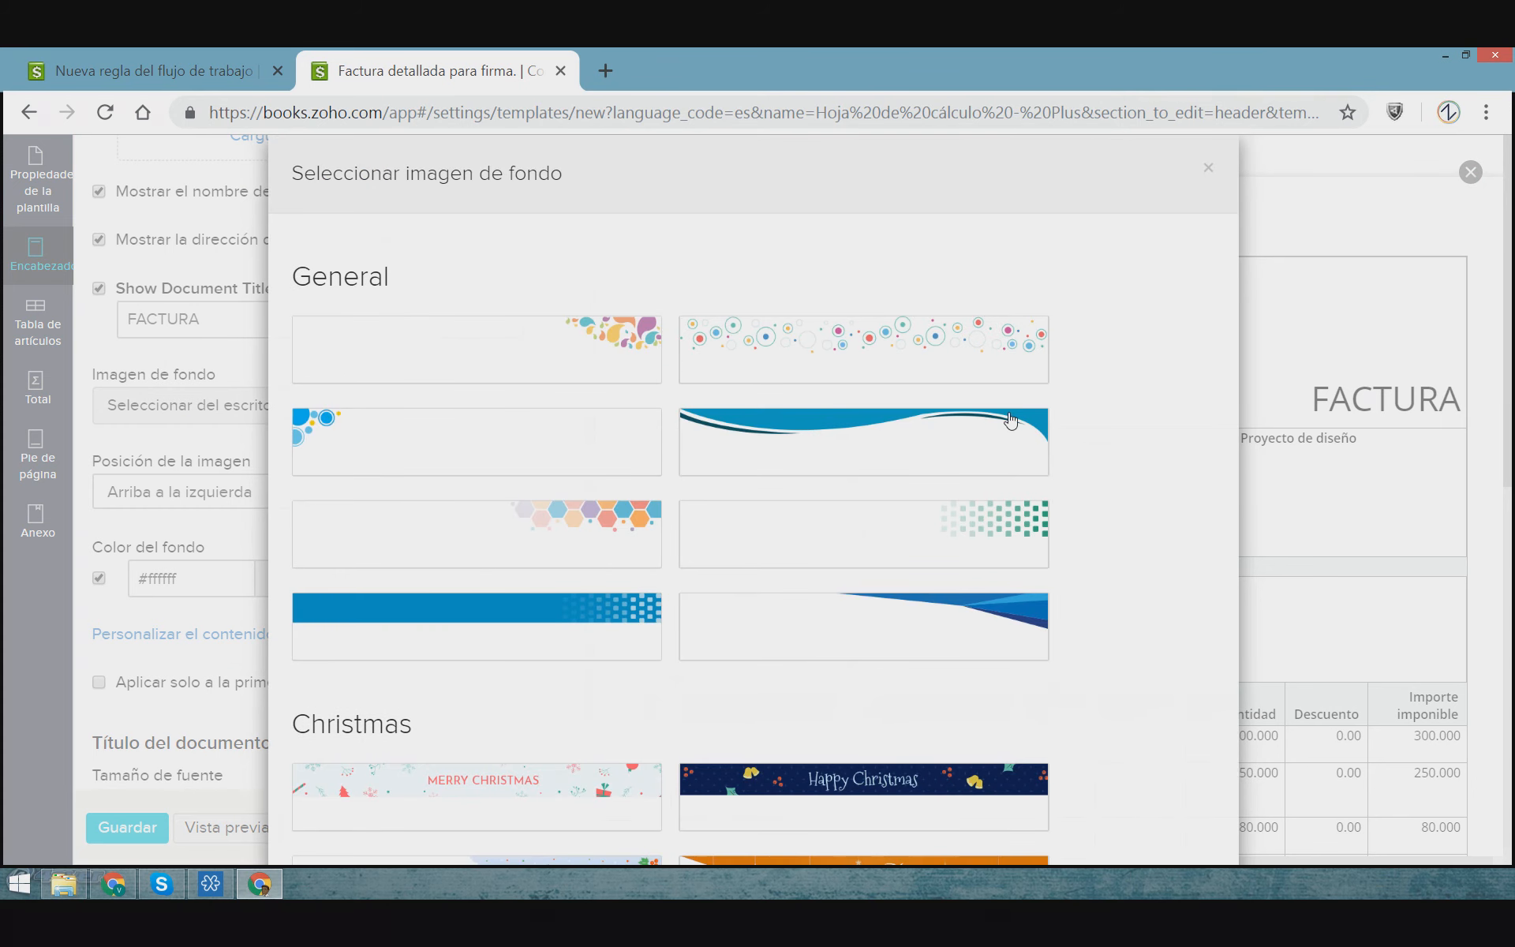
pyautogui.scroll(-3, 986, 442)
pyautogui.scroll(-7, 987, 442)
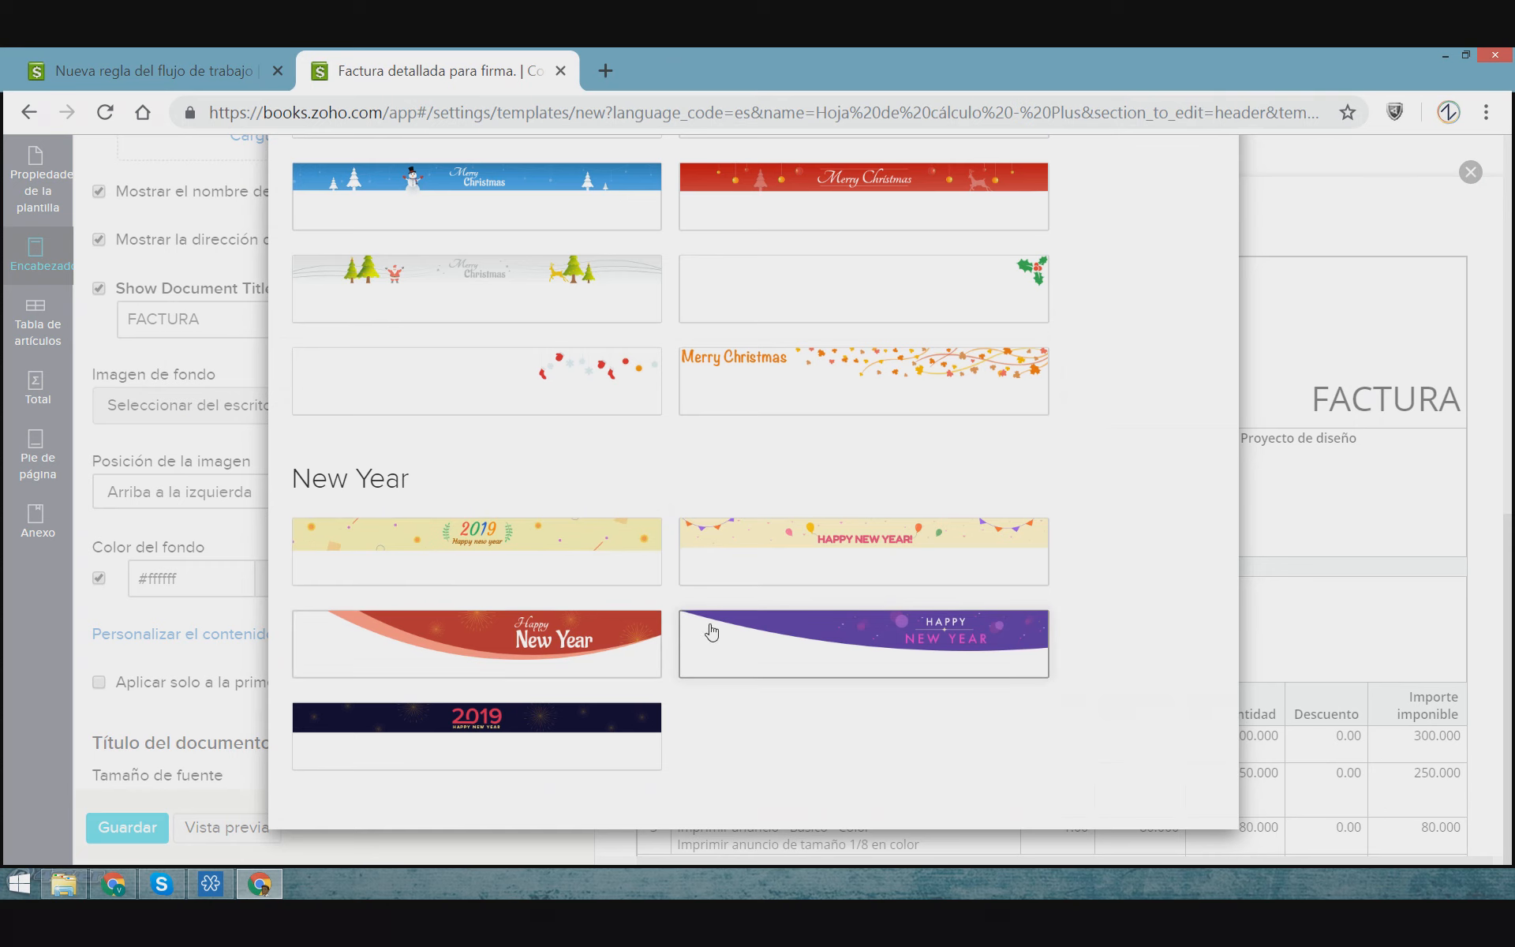
pyautogui.scroll(6, 920, 700)
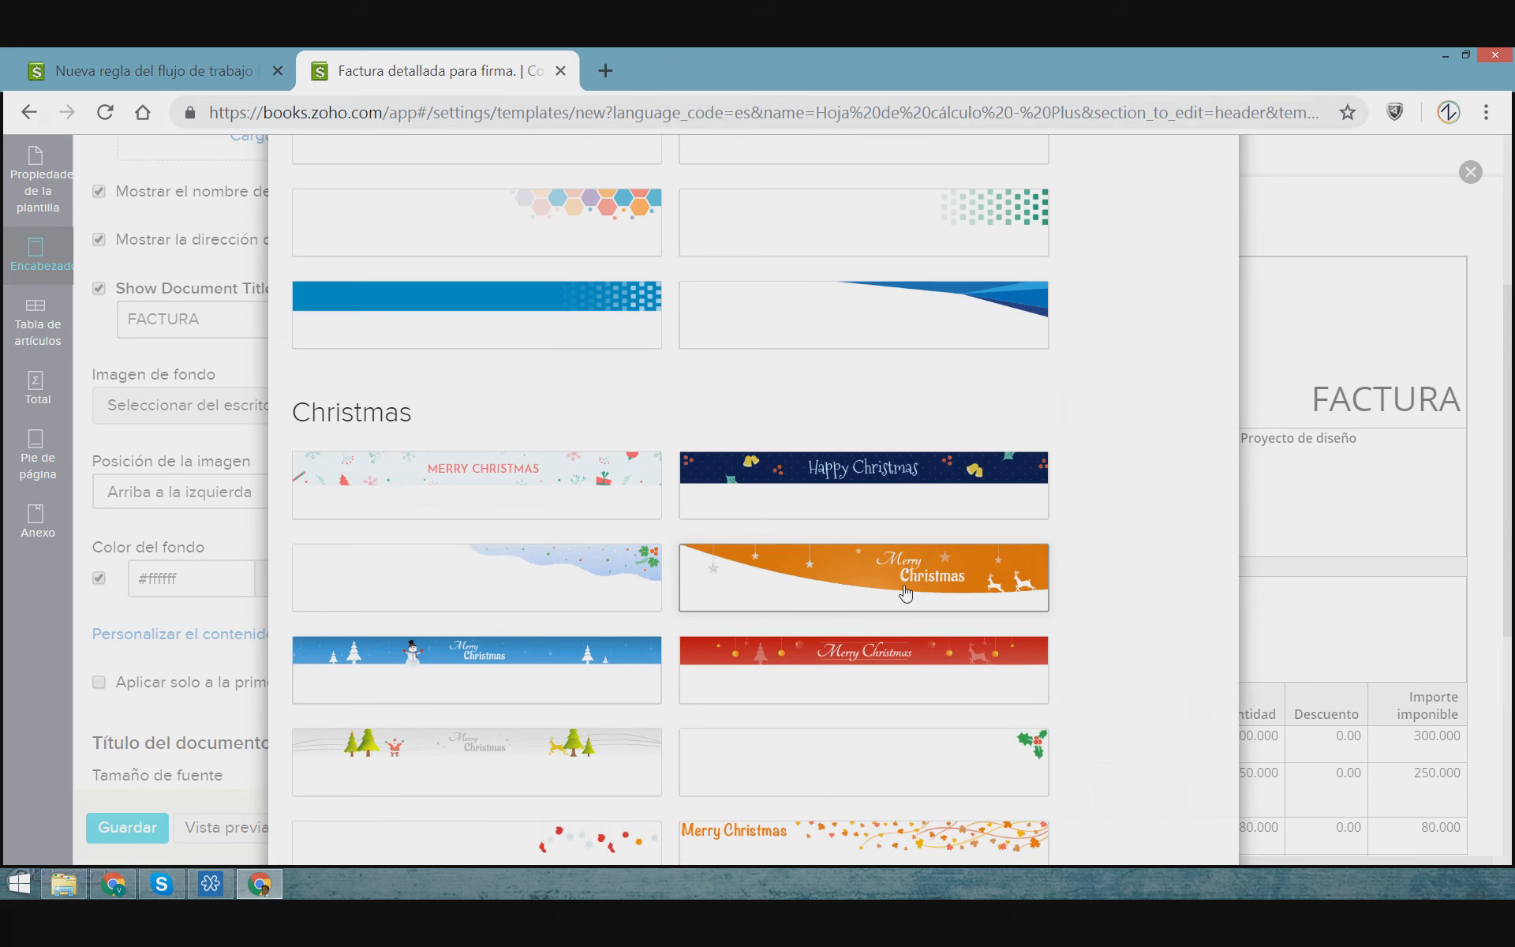
pyautogui.click(545, 489)
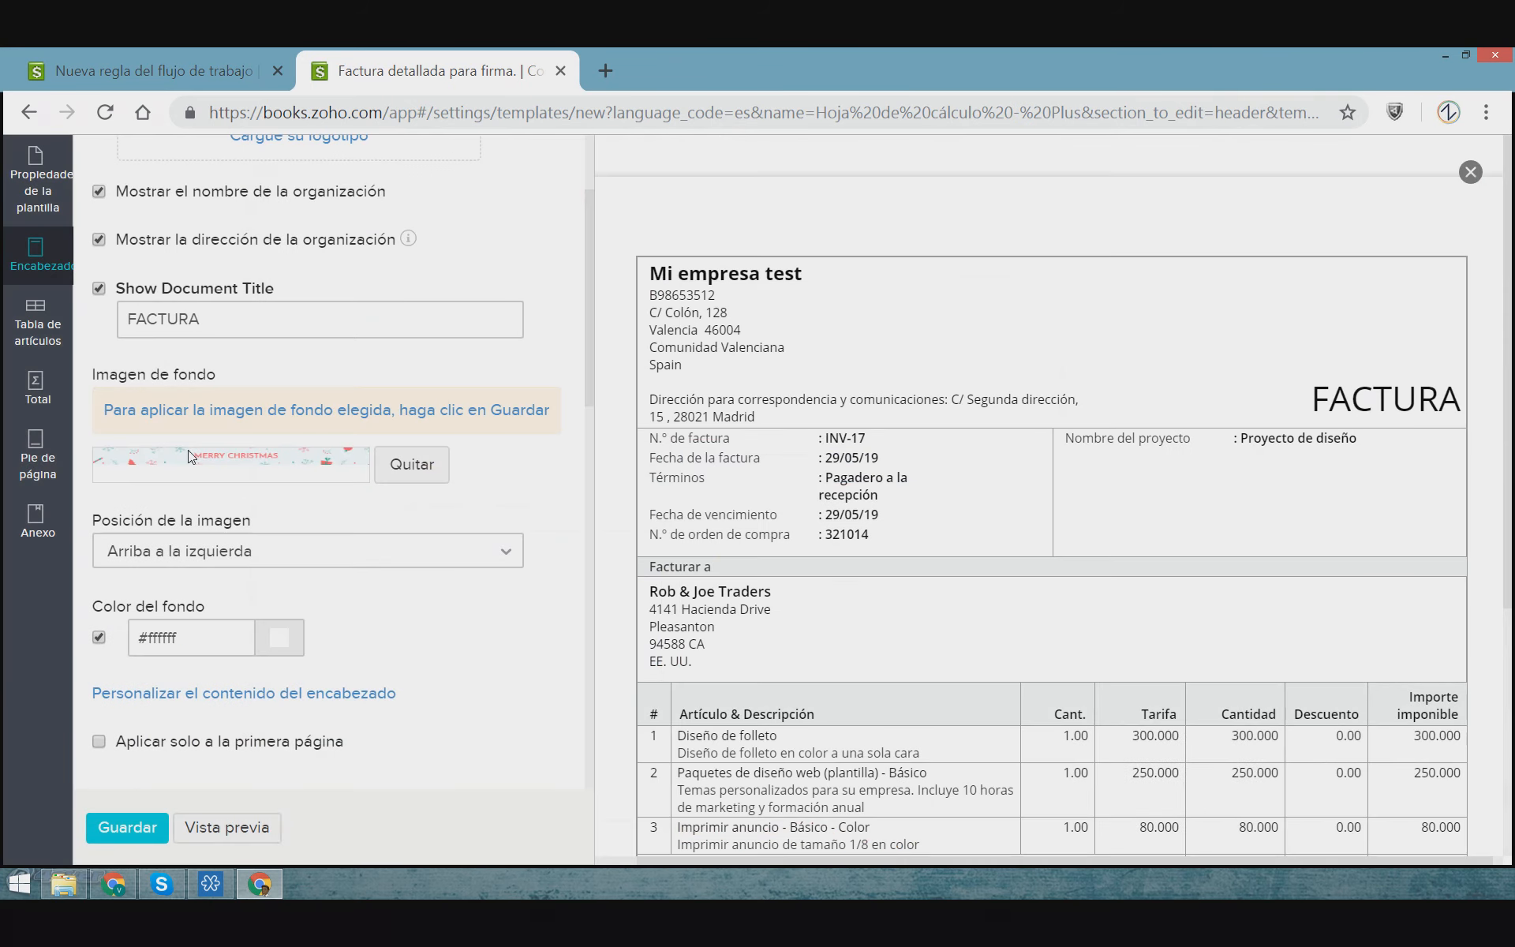
pyautogui.click(278, 825)
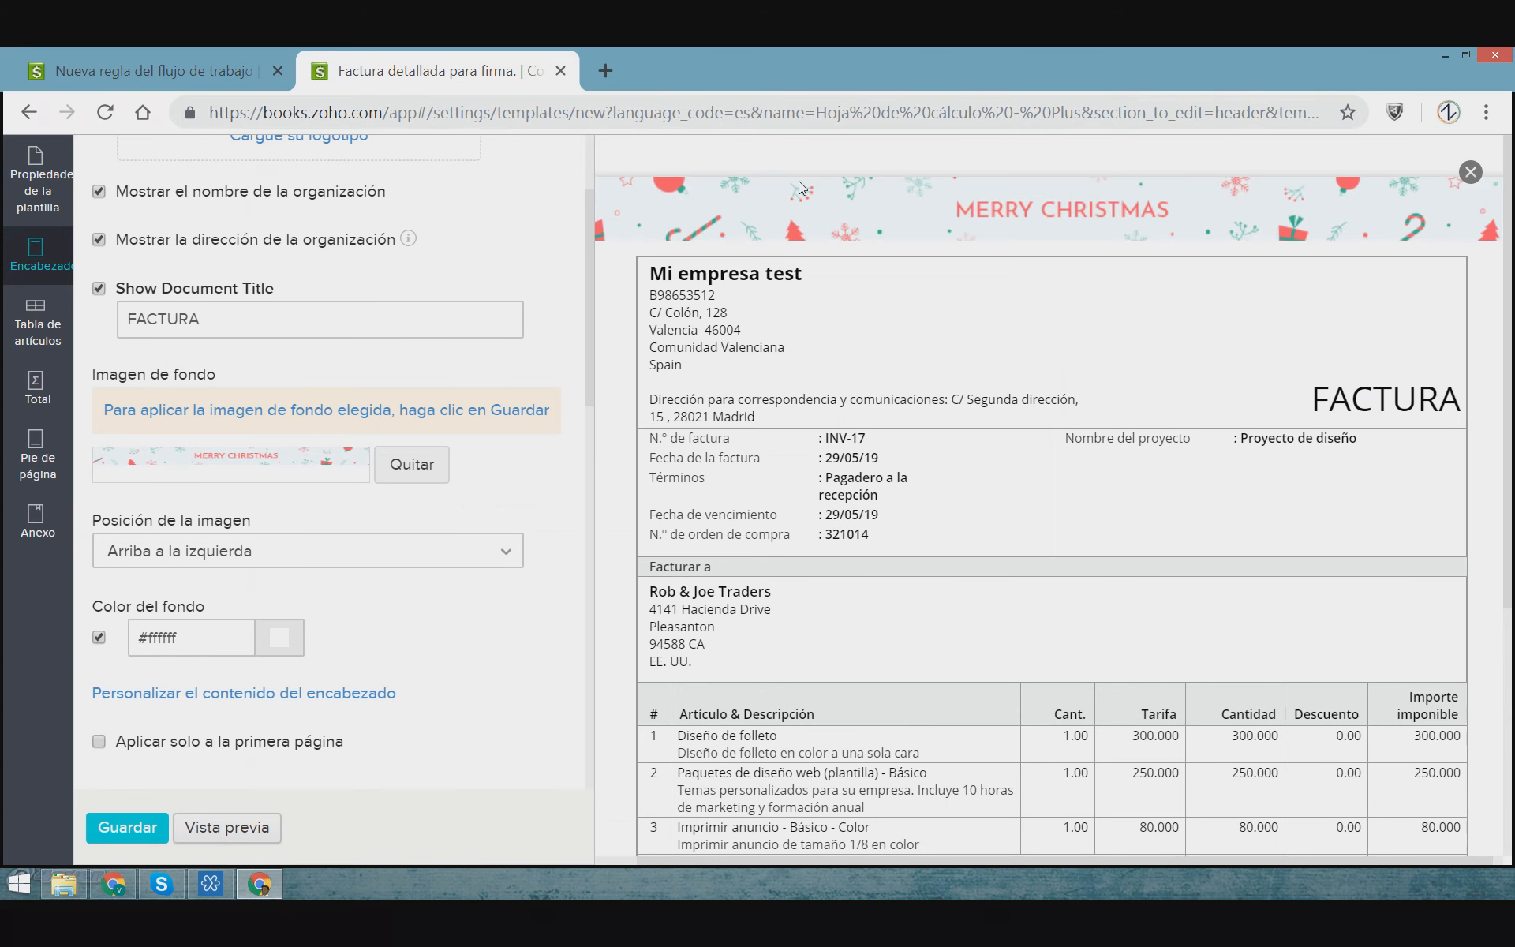
# Try Arriba centrado as the background image position, set it to Abajo a la izquierda, and preview the invoice
pyautogui.click(234, 560)
pyautogui.click(197, 626)
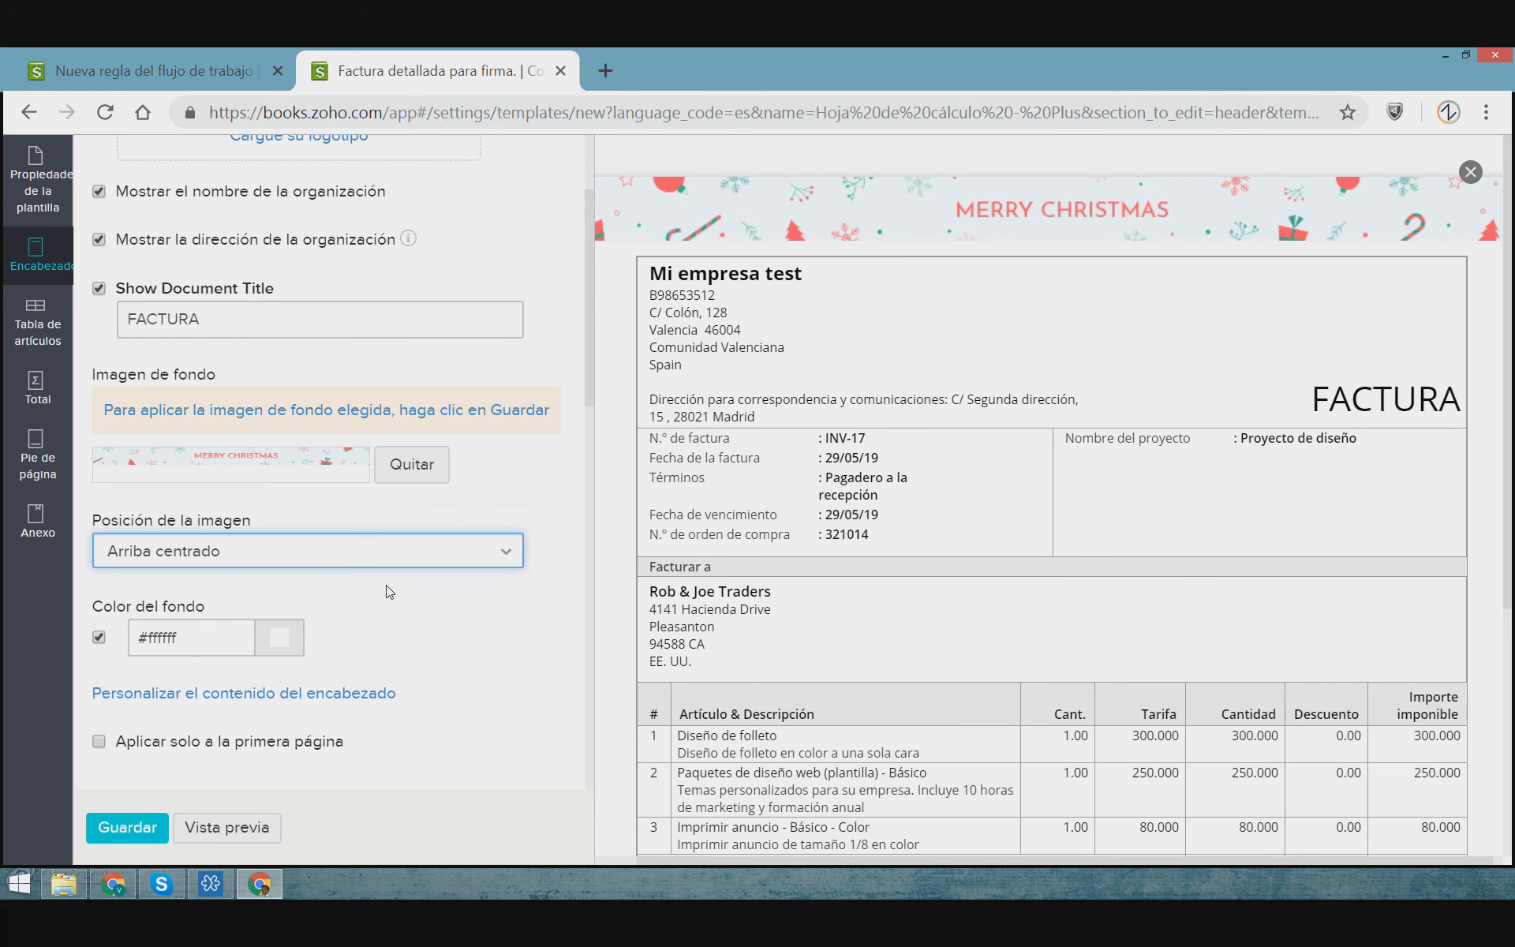
pyautogui.click(328, 557)
pyautogui.press('Up')
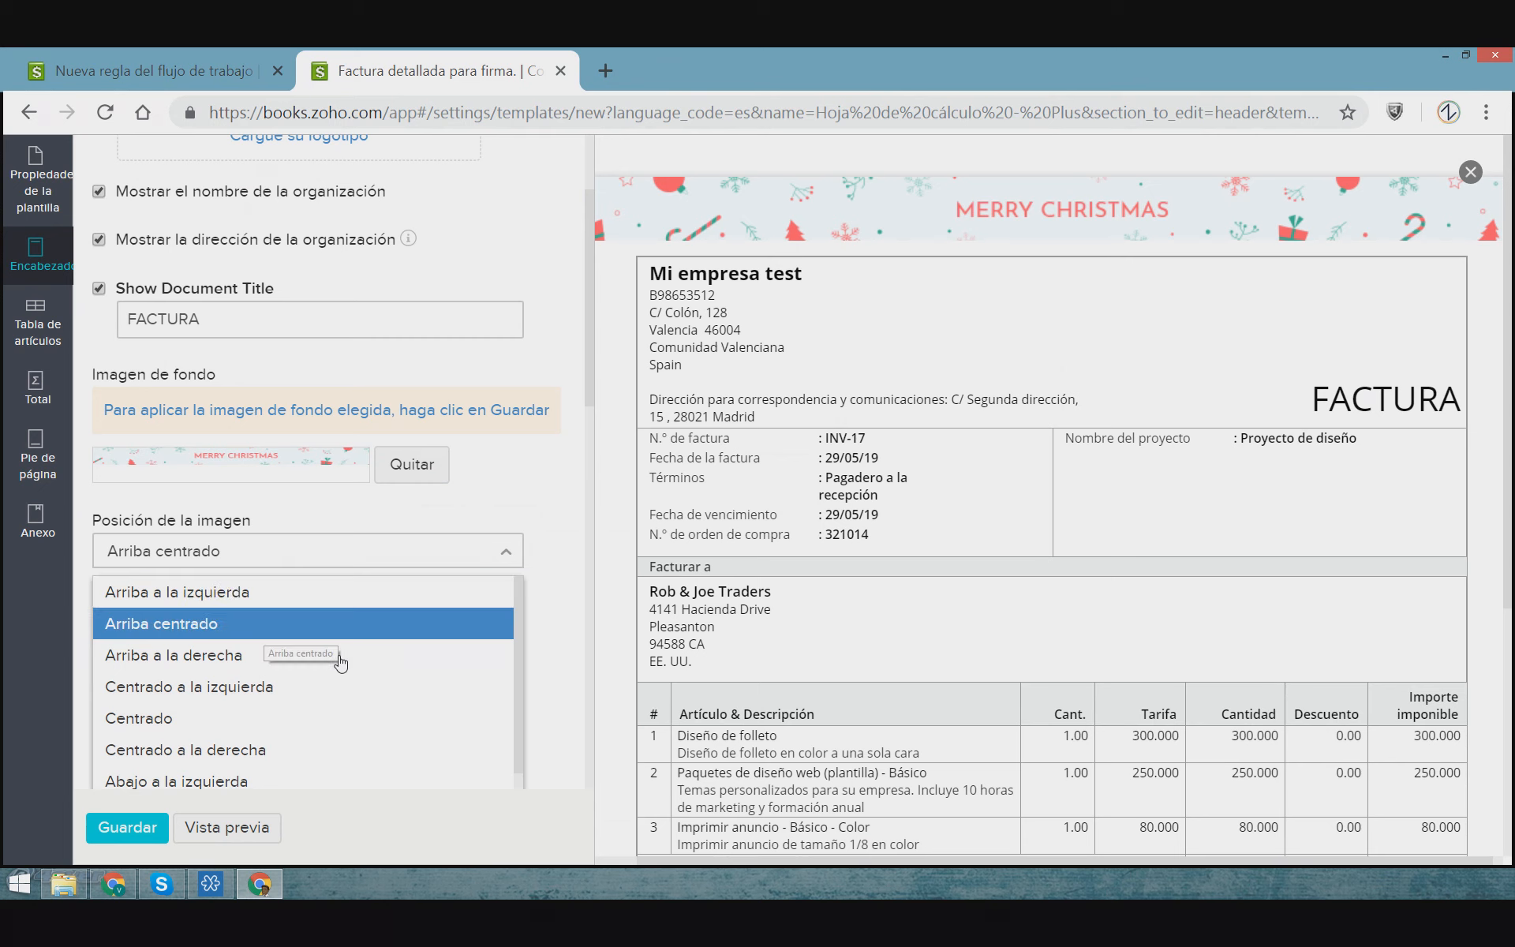
pyautogui.scroll(-1, 284, 737)
pyautogui.click(296, 741)
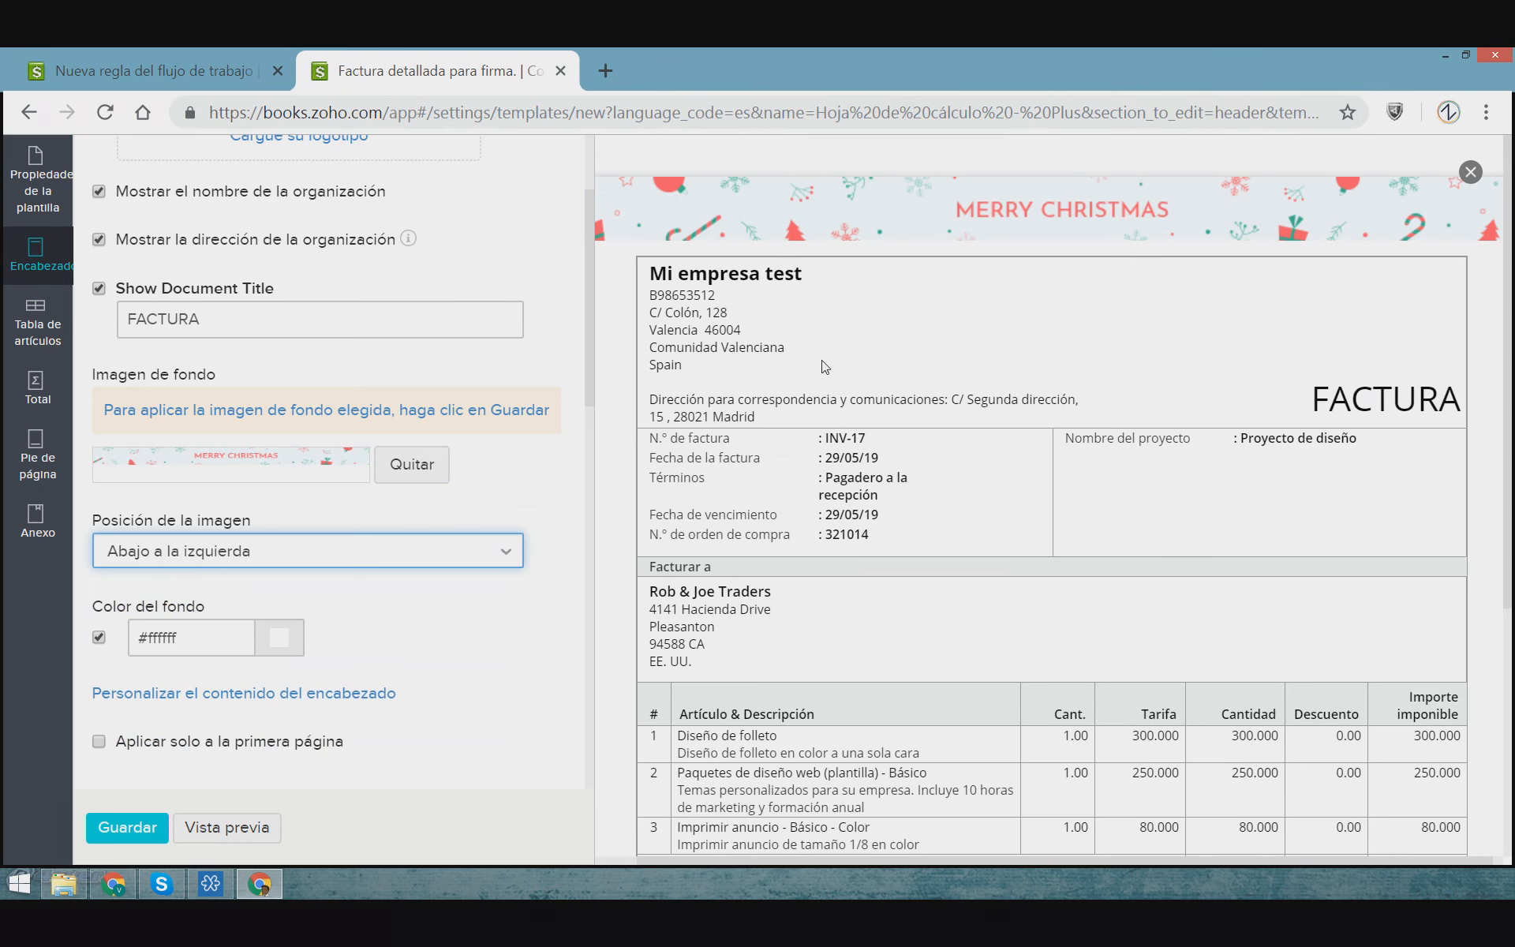
pyautogui.click(228, 837)
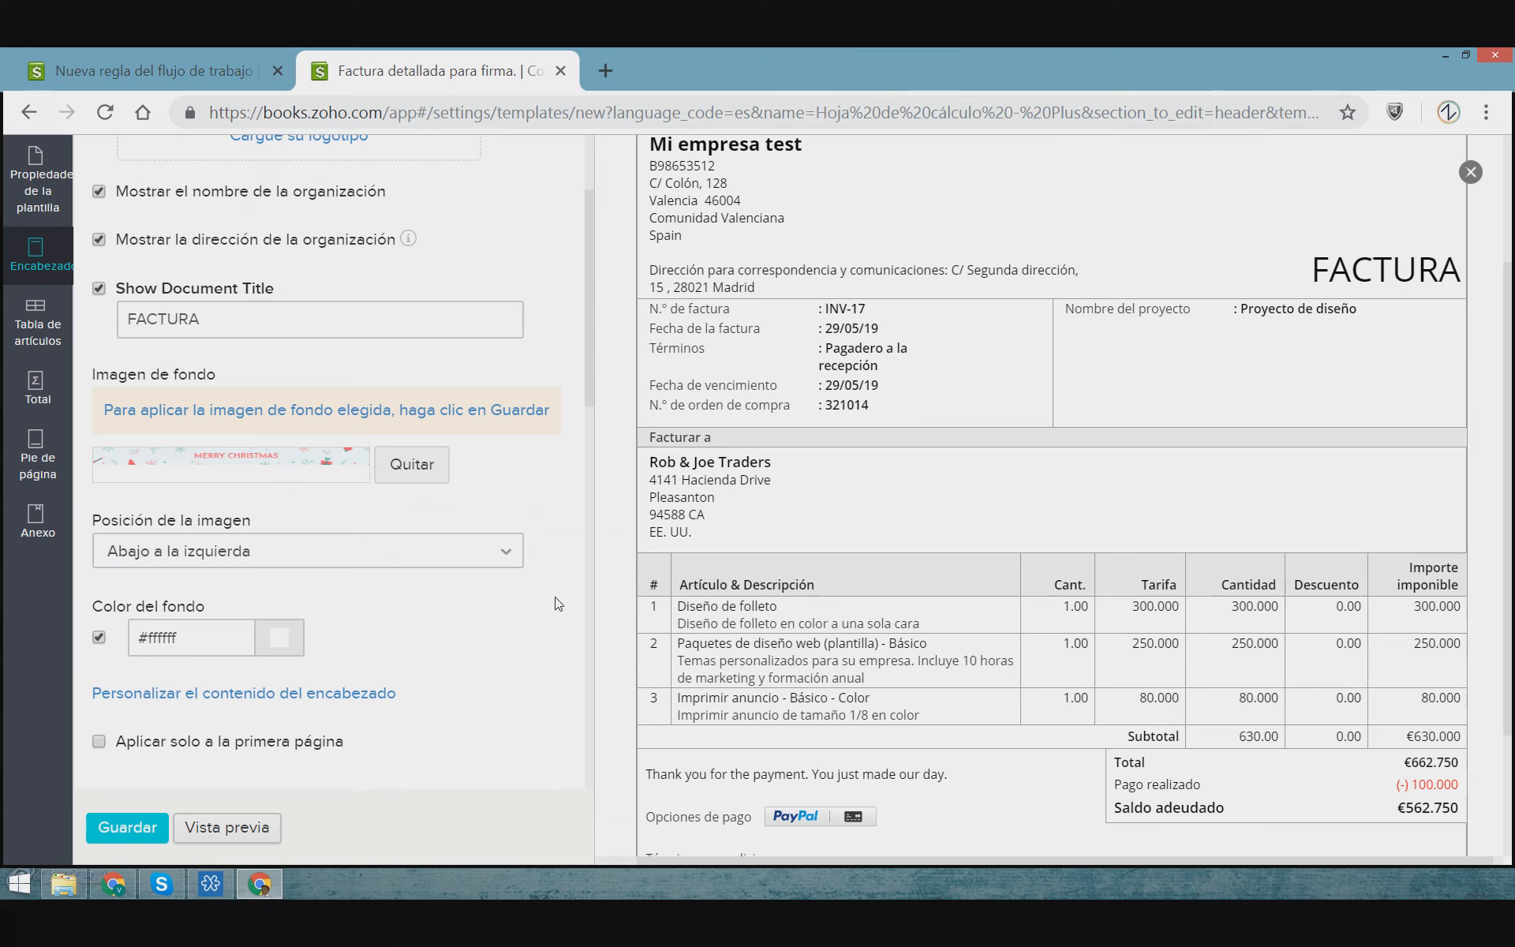
# Remove the MERRY CHRISTMAS background image from the header settings
pyautogui.scroll(2, 559, 604)
pyautogui.click(263, 563)
pyautogui.scroll(3, 294, 641)
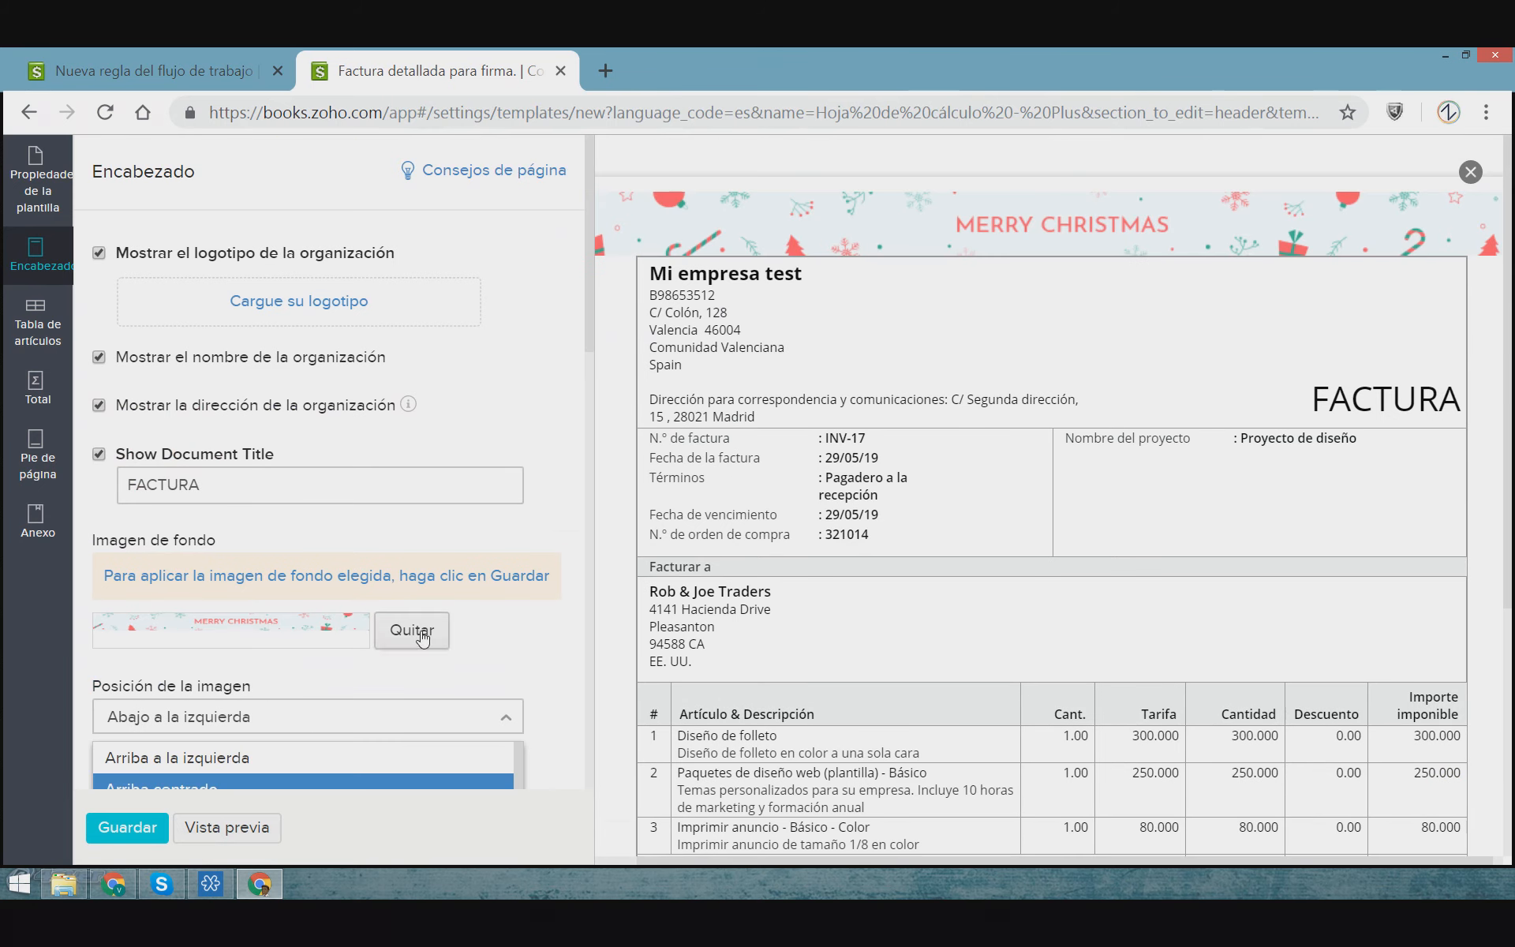
pyautogui.click(473, 608)
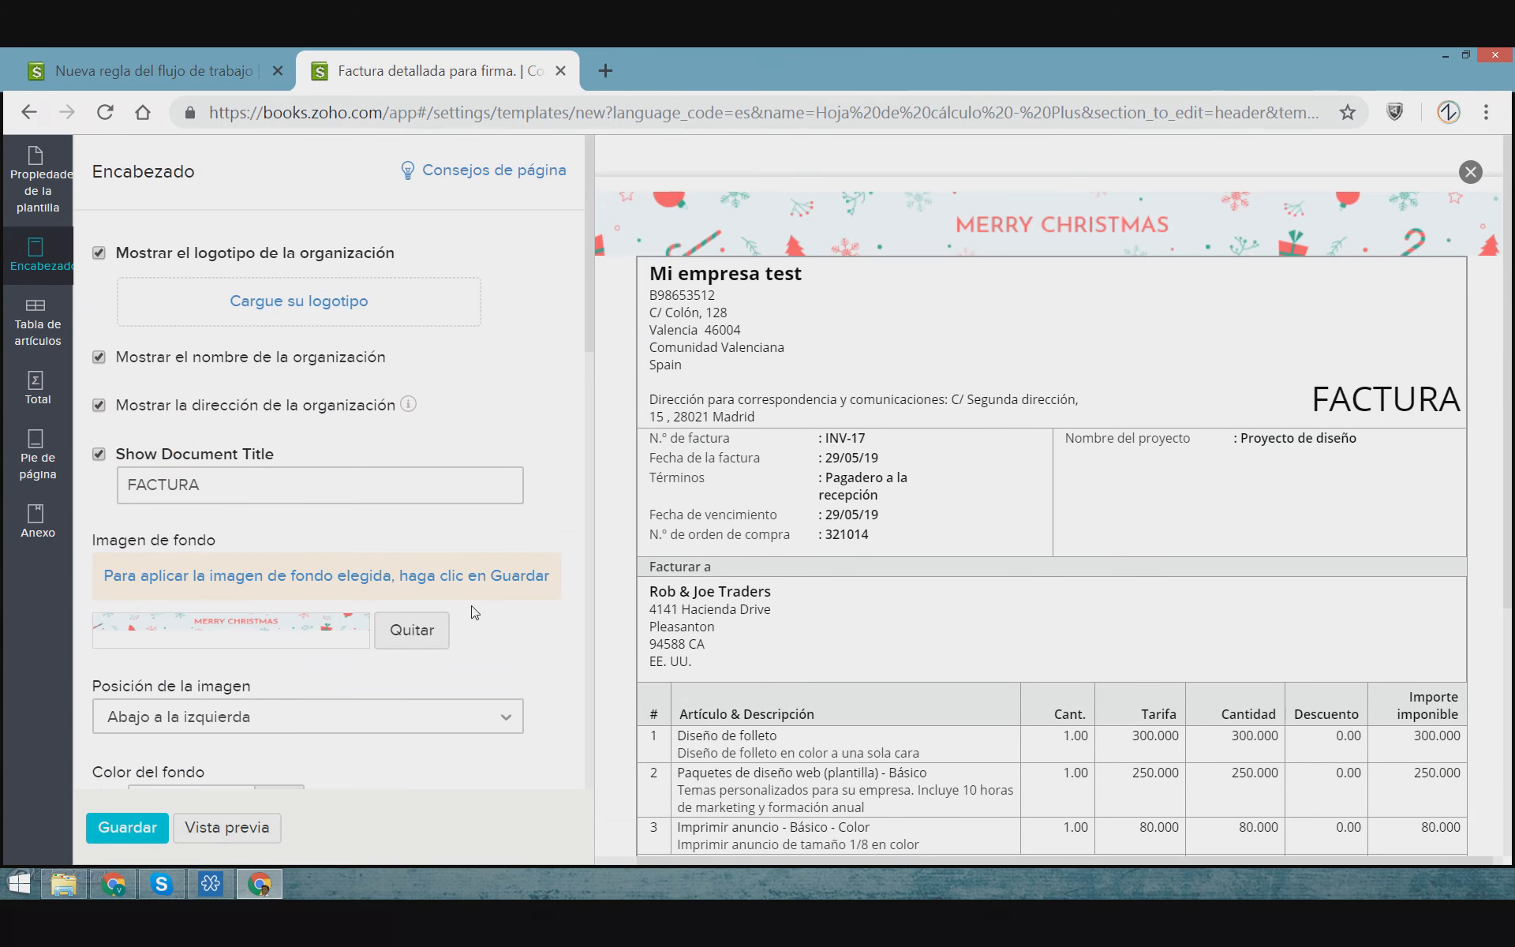
pyautogui.click(412, 646)
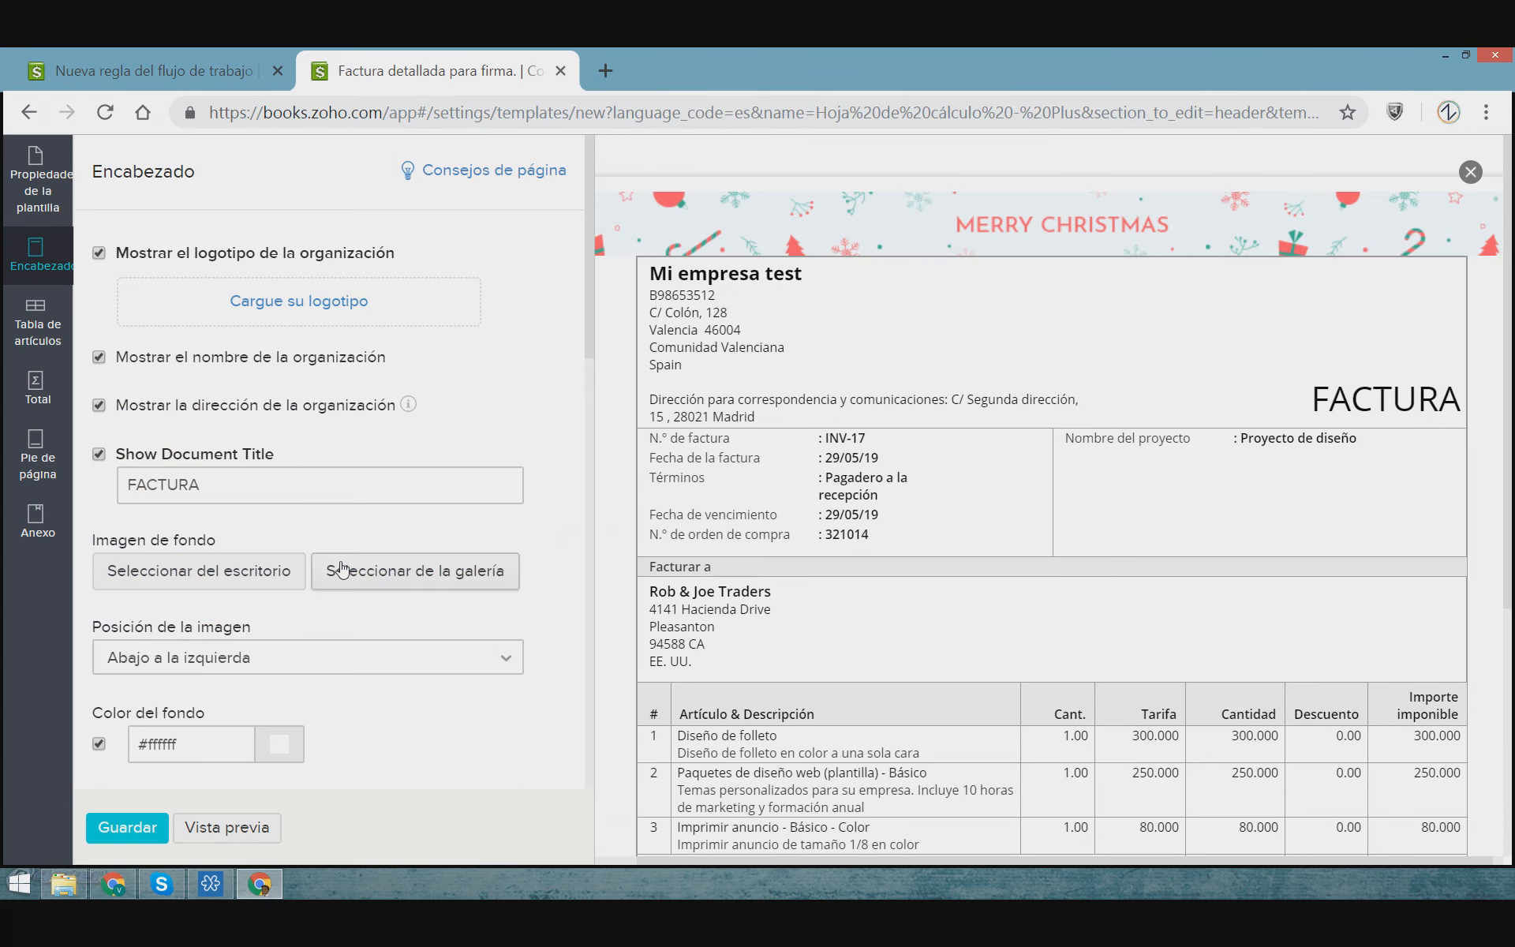
# Review the header background colour, first-page option and document title font settings, highlighting the FACTURA title in the preview
pyautogui.scroll(-3, 341, 568)
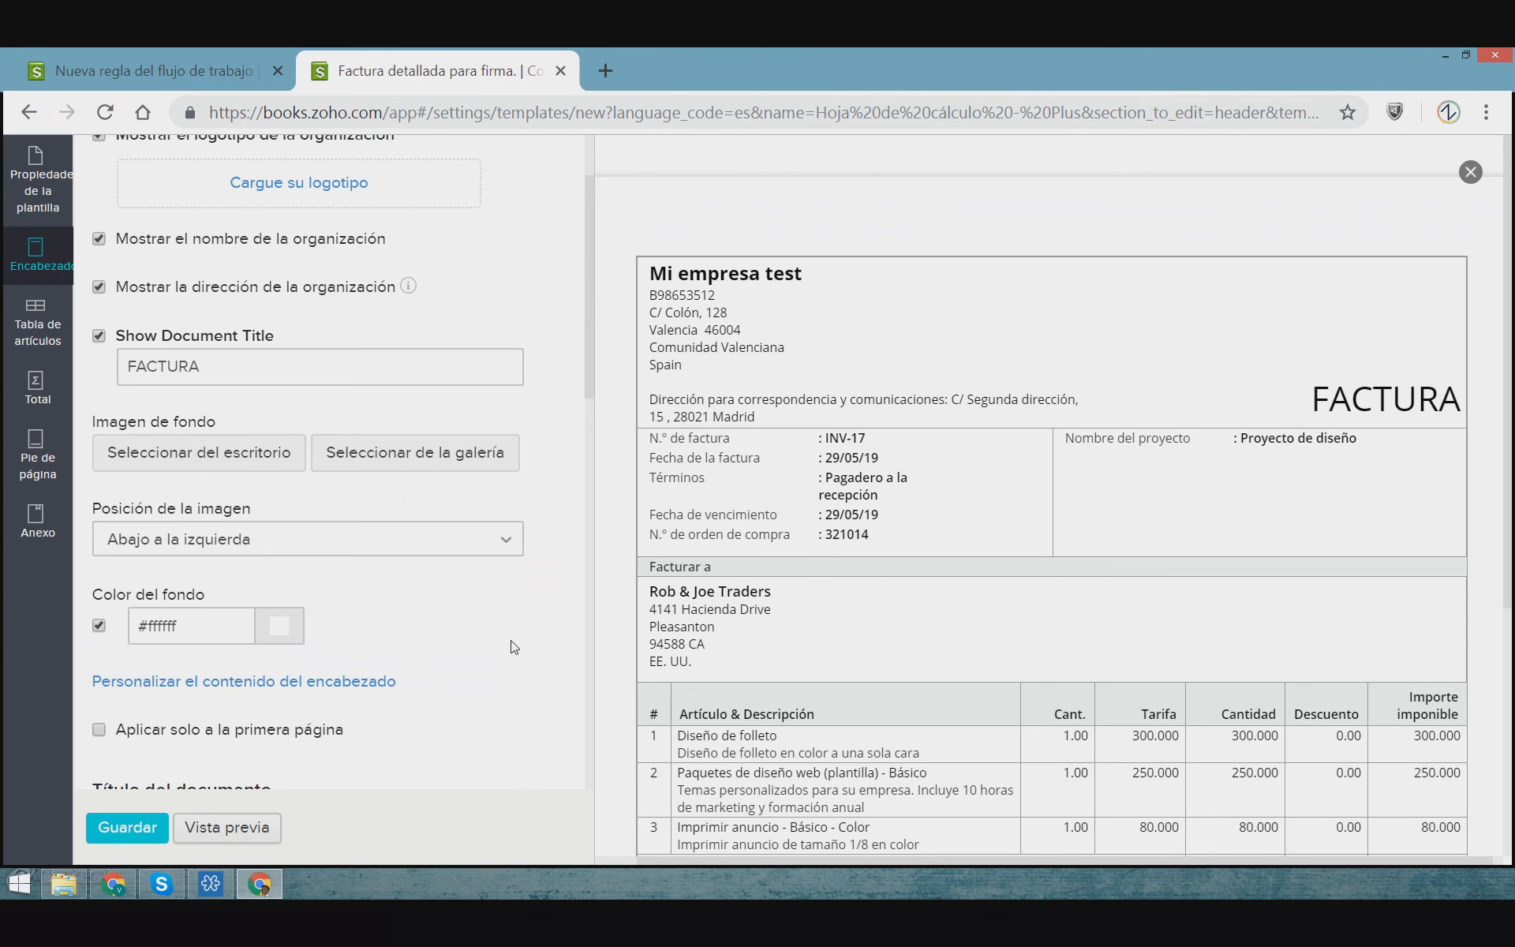
pyautogui.scroll(-3, 455, 622)
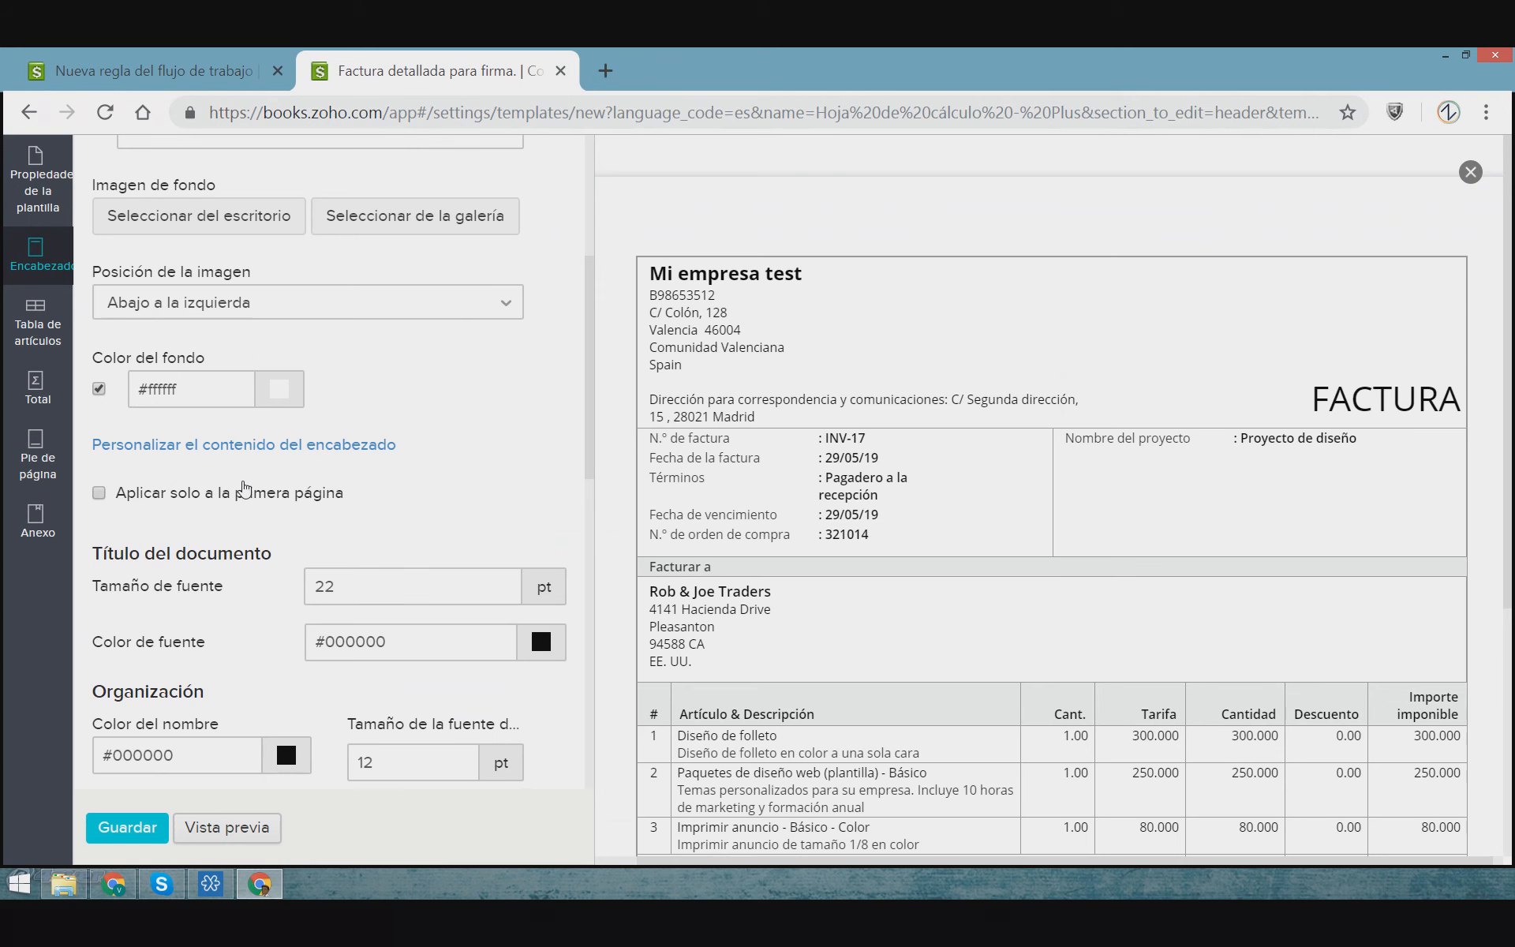
pyautogui.scroll(-1, 594, 460)
pyautogui.click(320, 399)
pyautogui.click(459, 605)
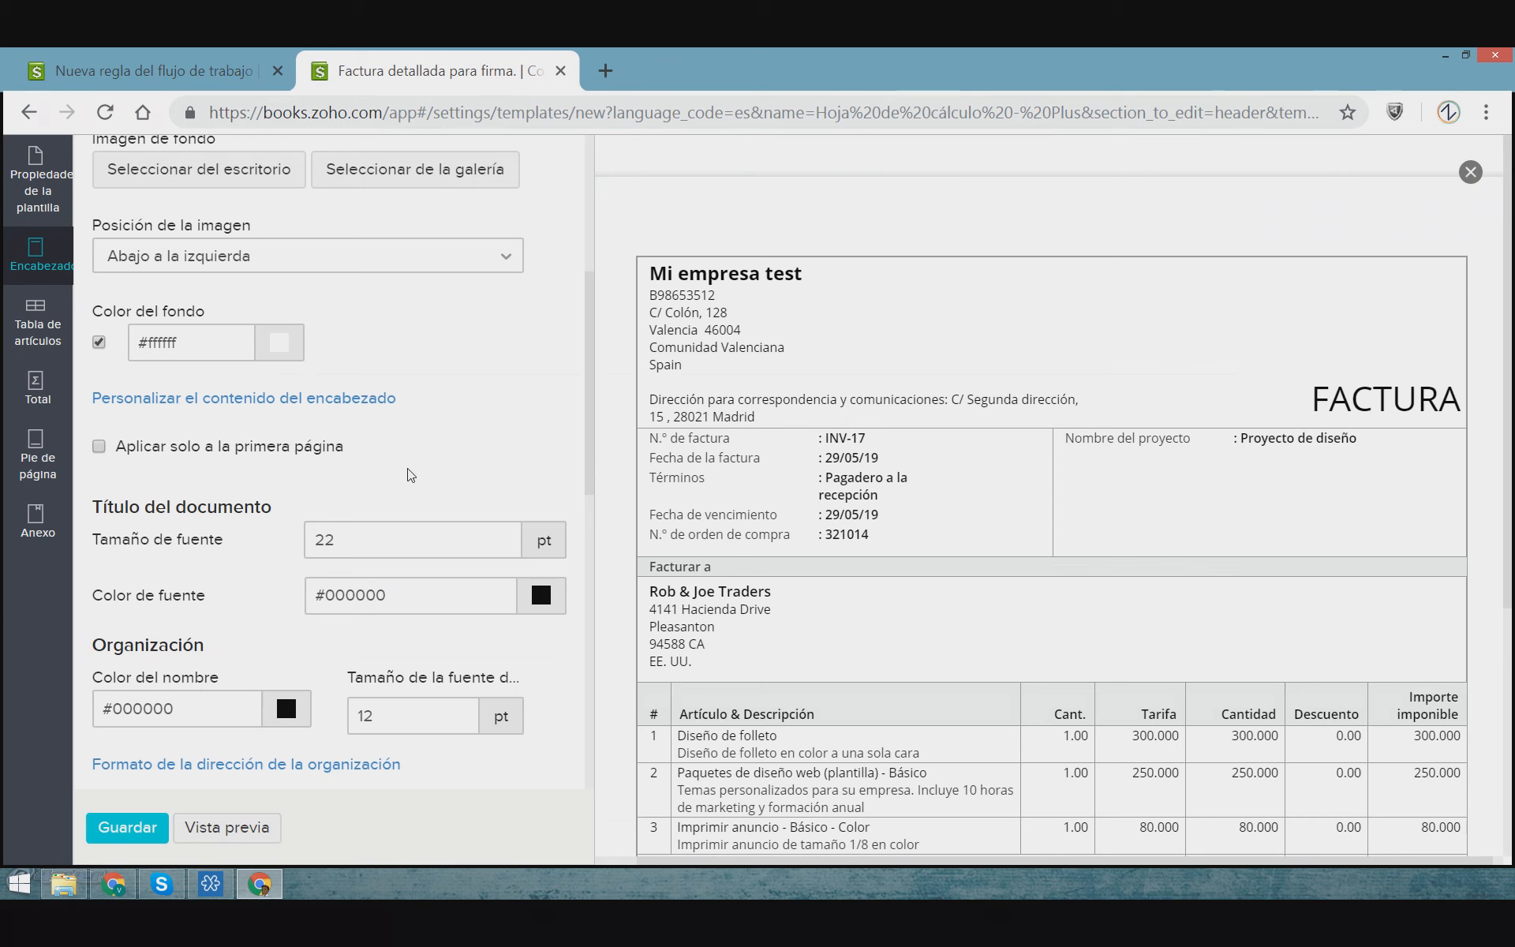
pyautogui.moveTo(589, 397); pyautogui.dragTo(591, 481)
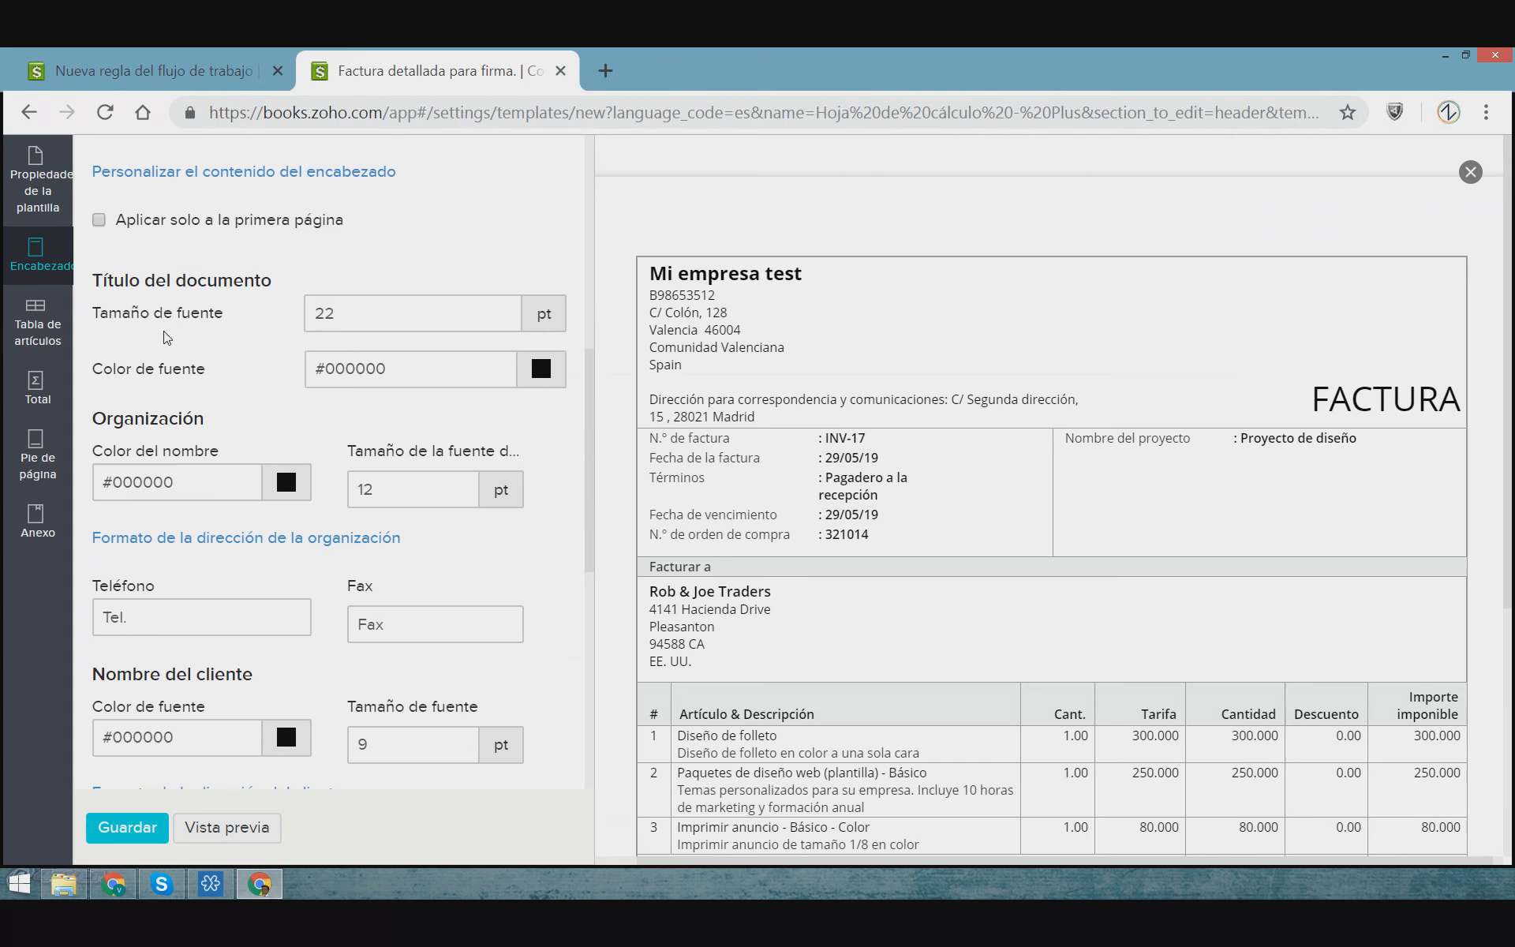
pyautogui.doubleClick(1453, 416)
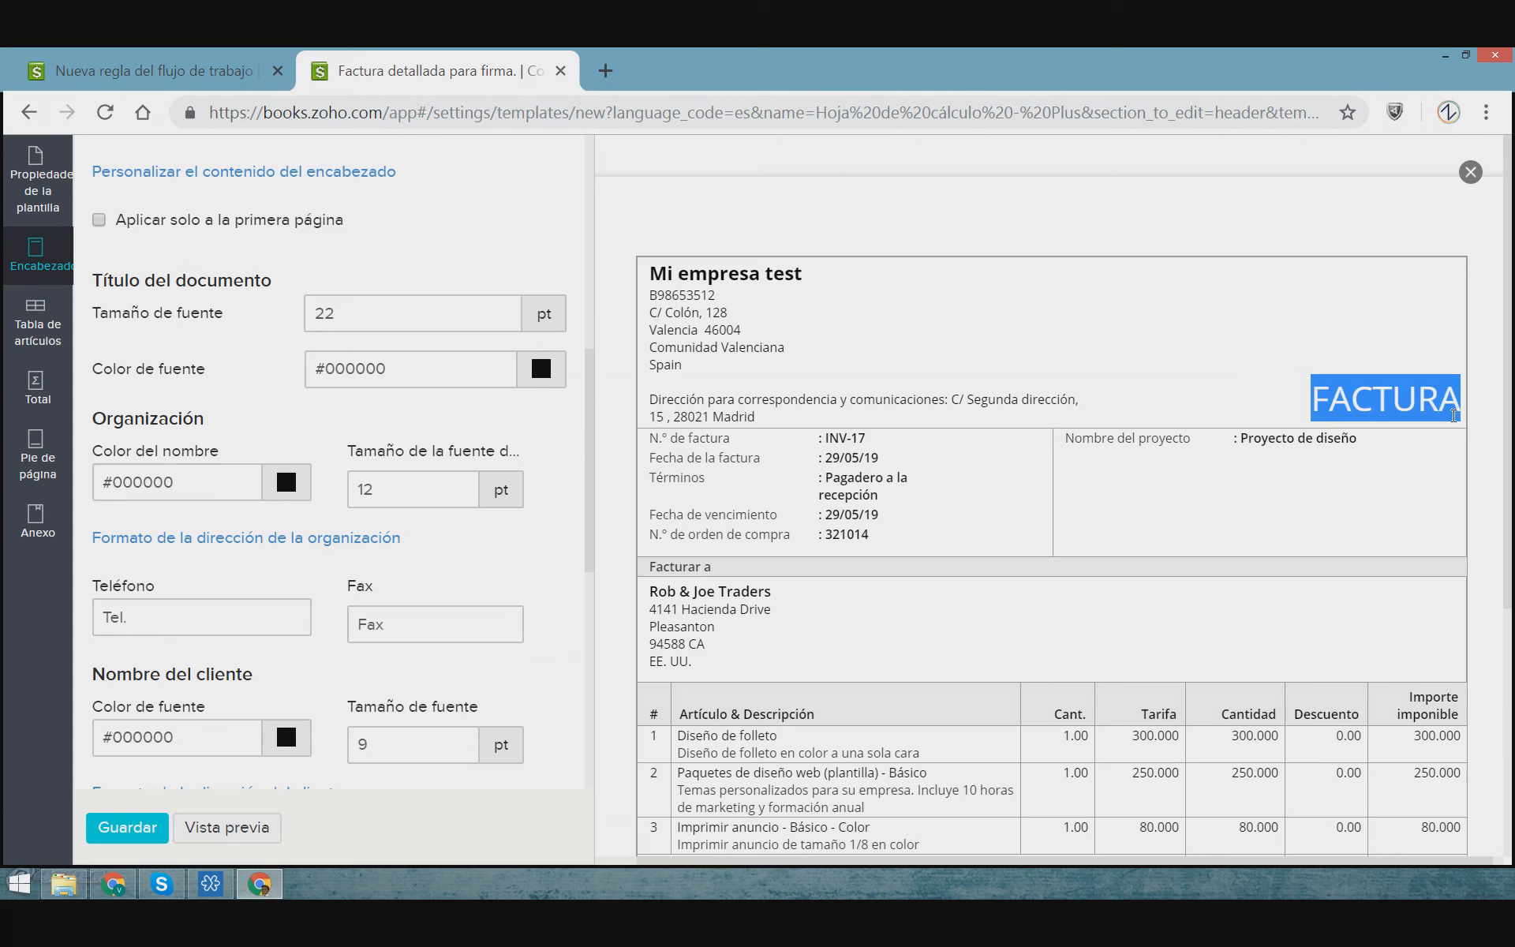
pyautogui.moveTo(1454, 416); pyautogui.dragTo(906, 463)
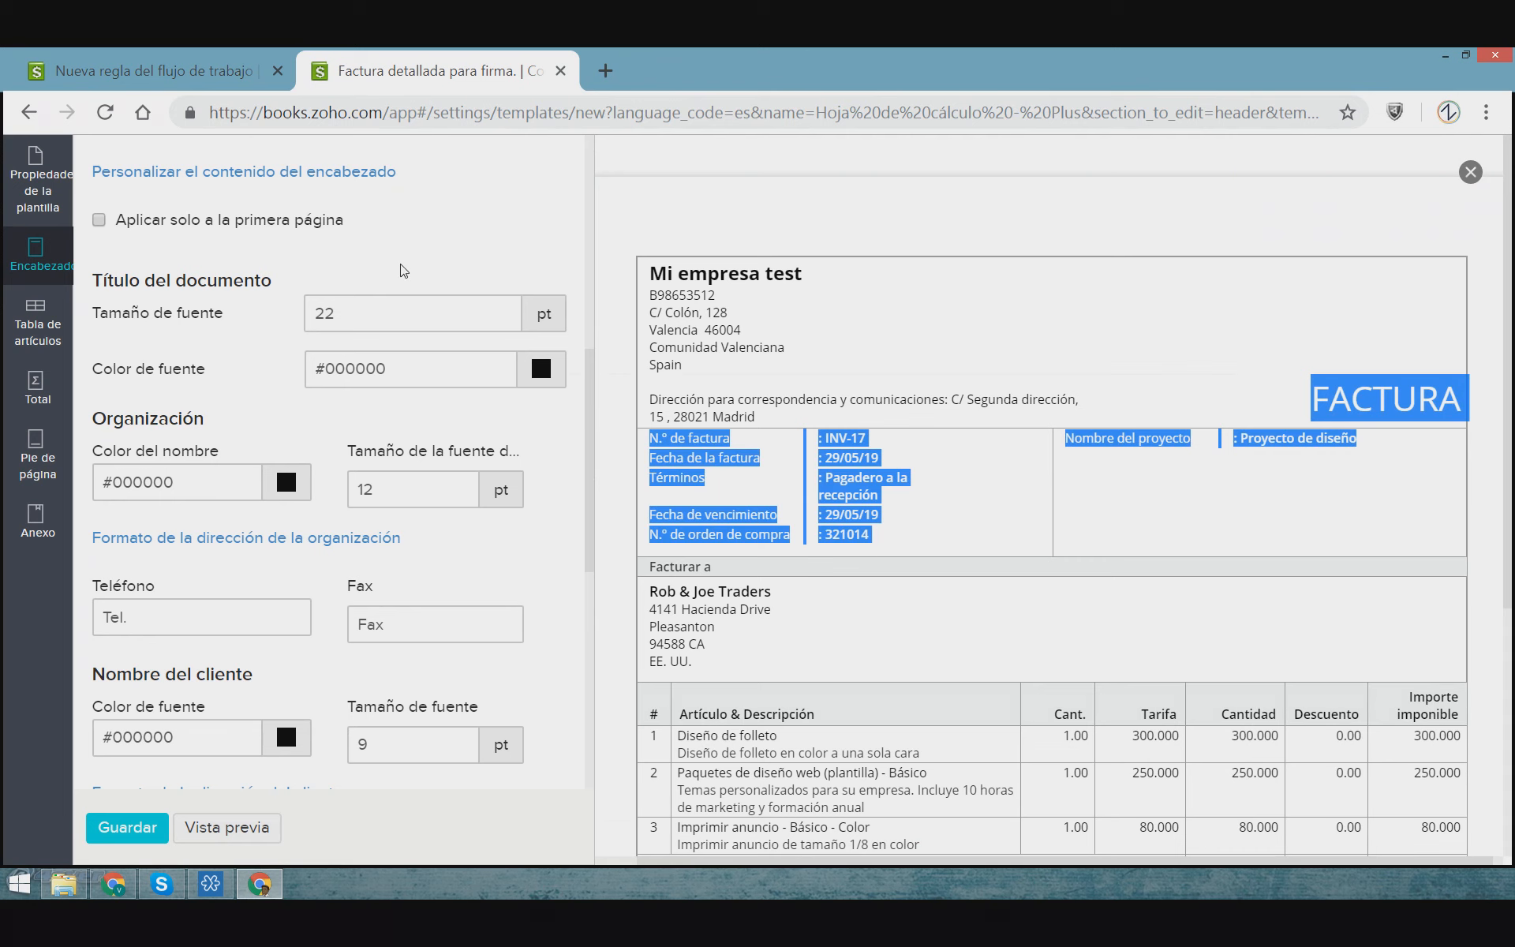
pyautogui.click(386, 326)
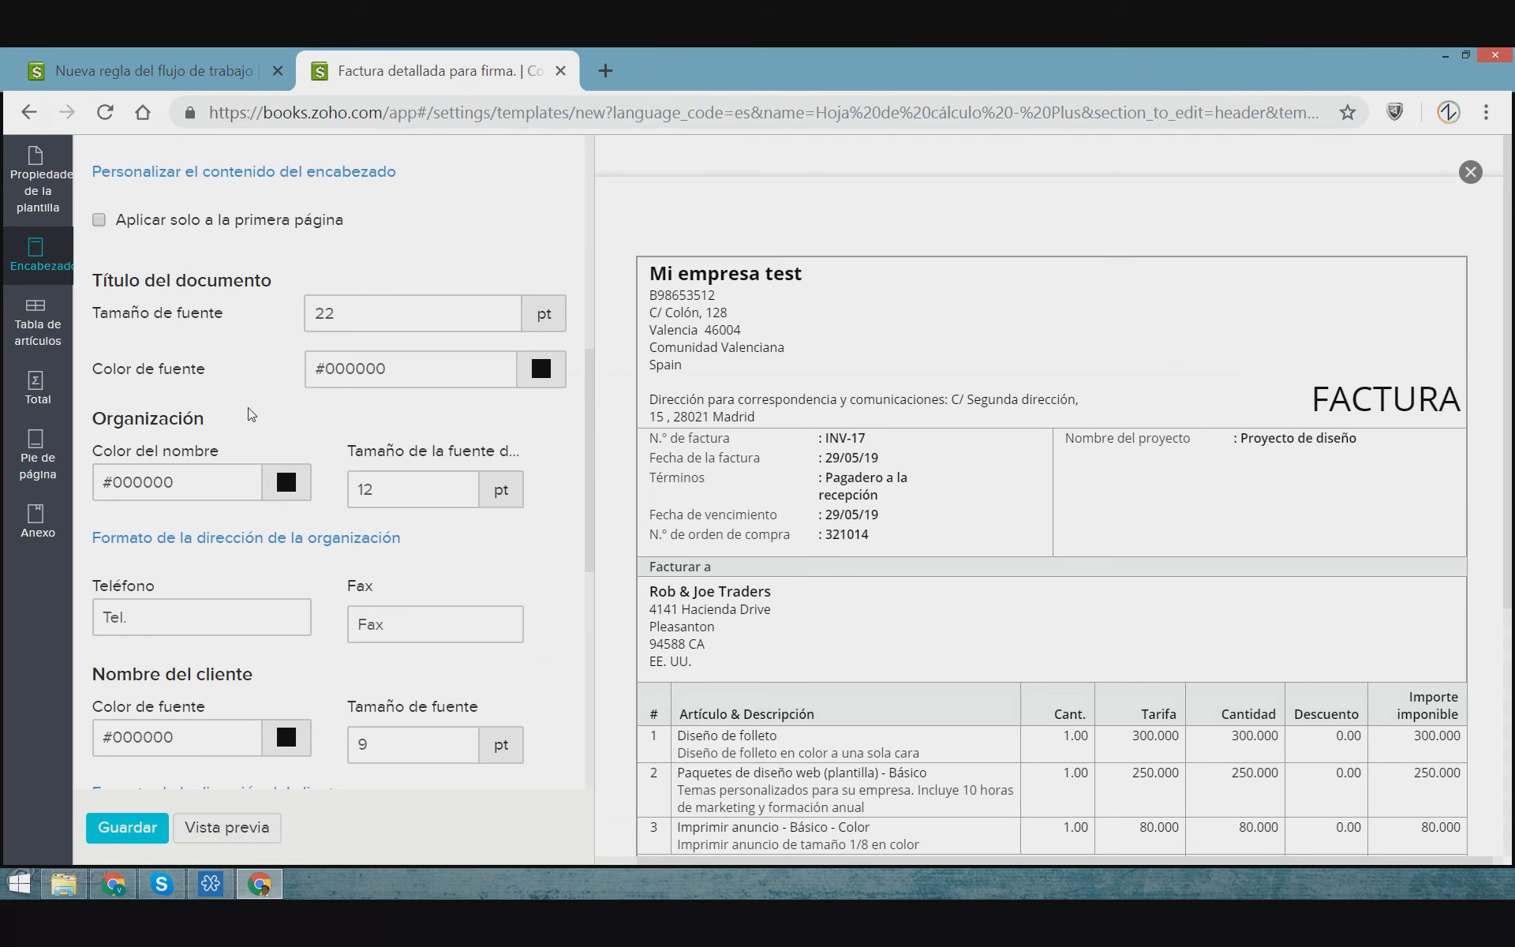
# Review the header's organization name formatting, phone and fax labels, and customer name font settings
pyautogui.scroll(-2, 269, 418)
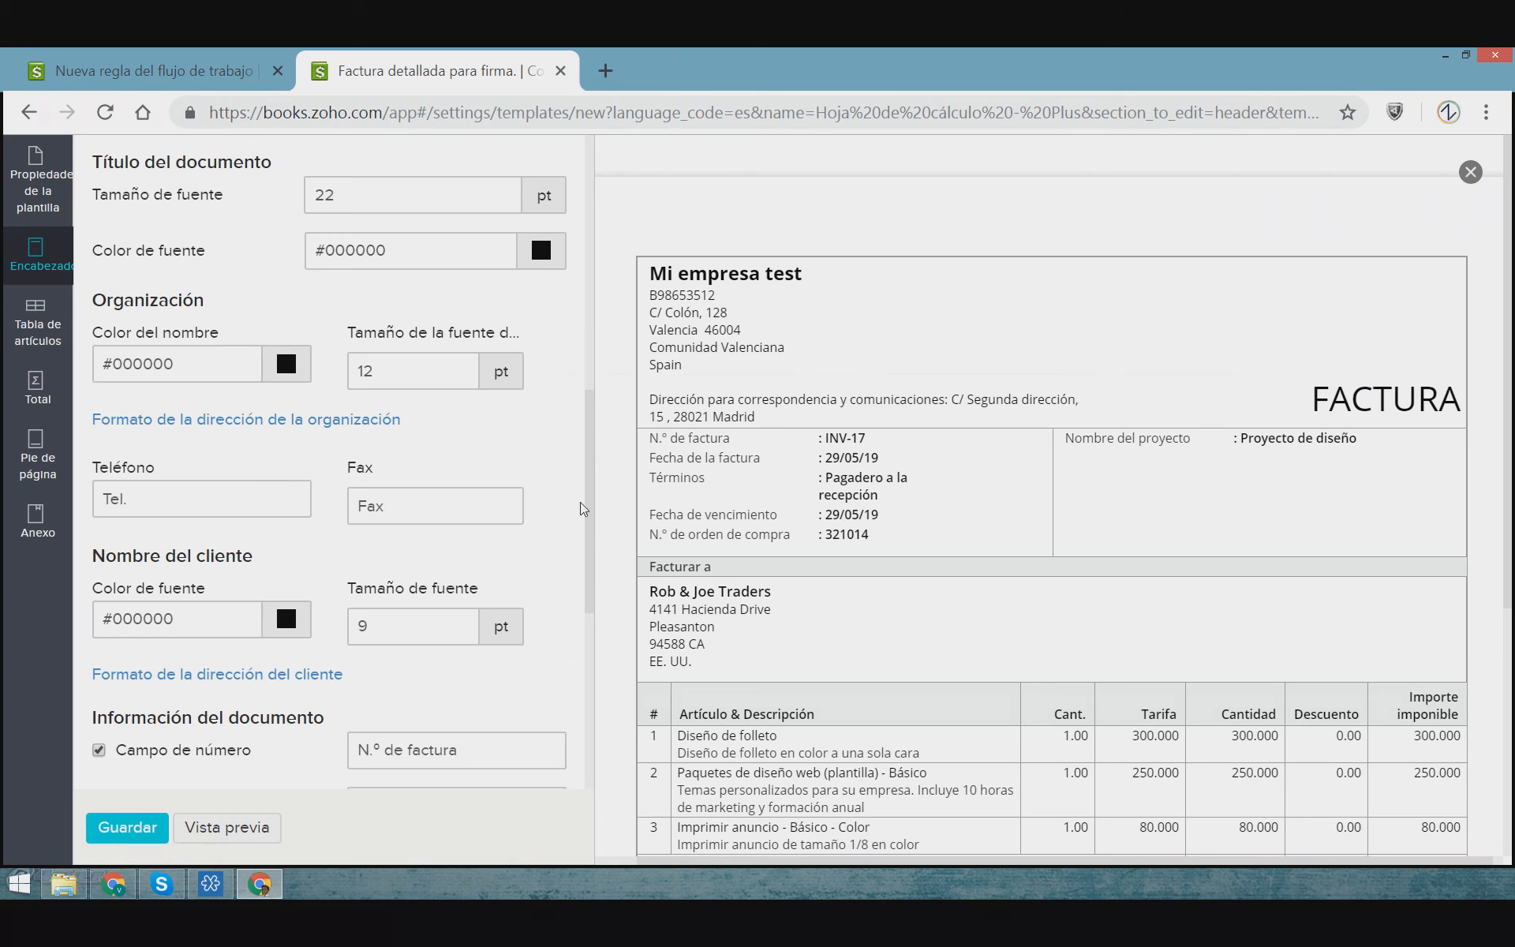
pyautogui.scroll(-1, 584, 509)
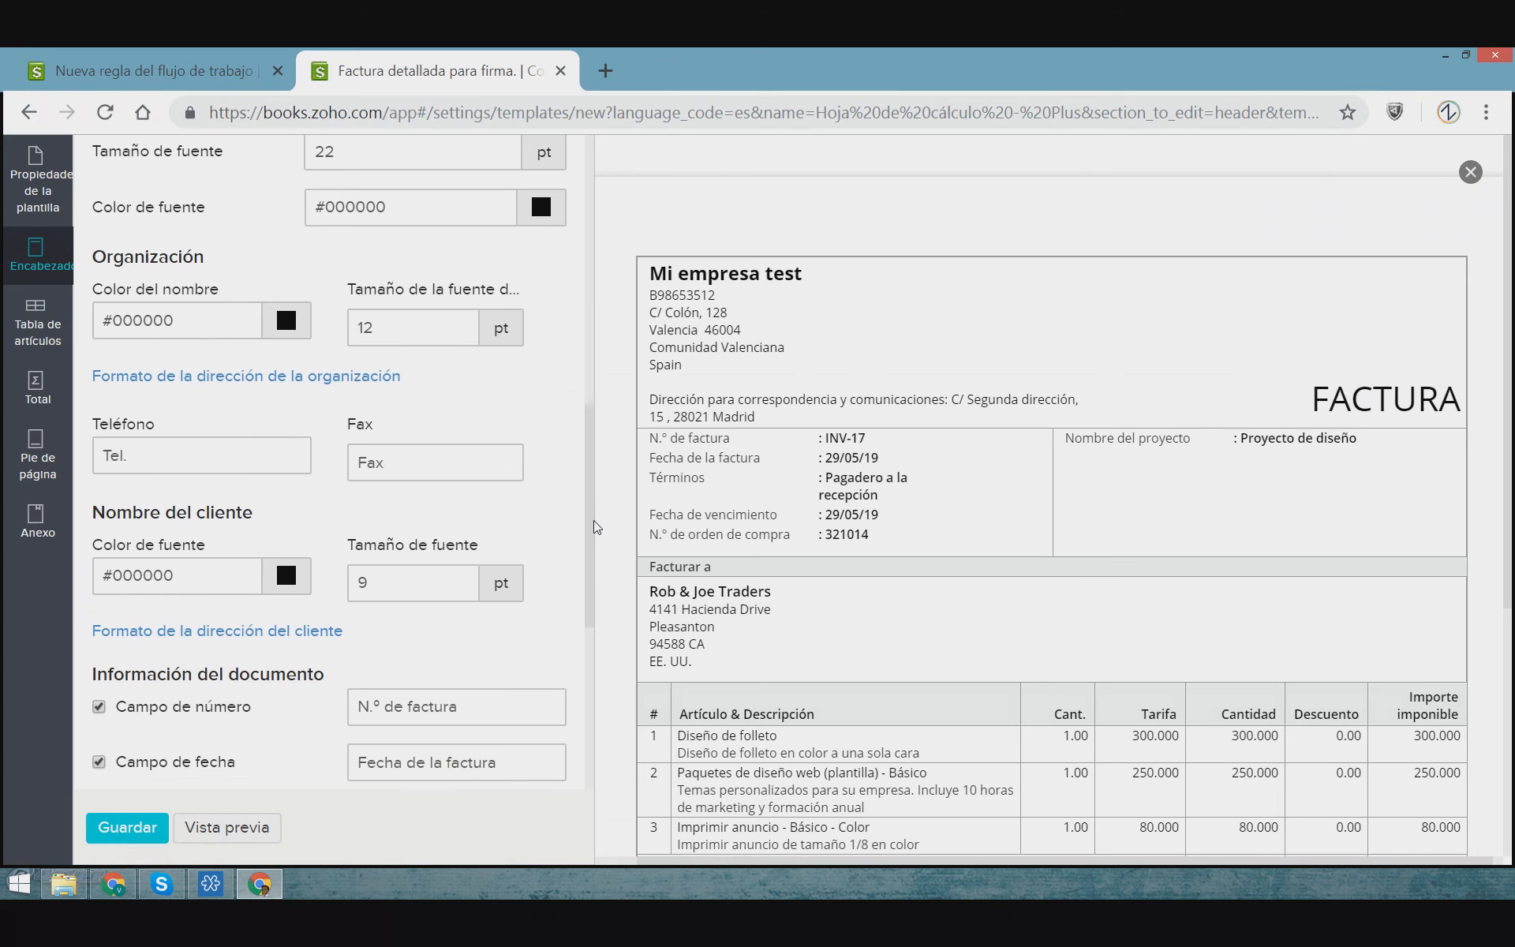
pyautogui.click(119, 458)
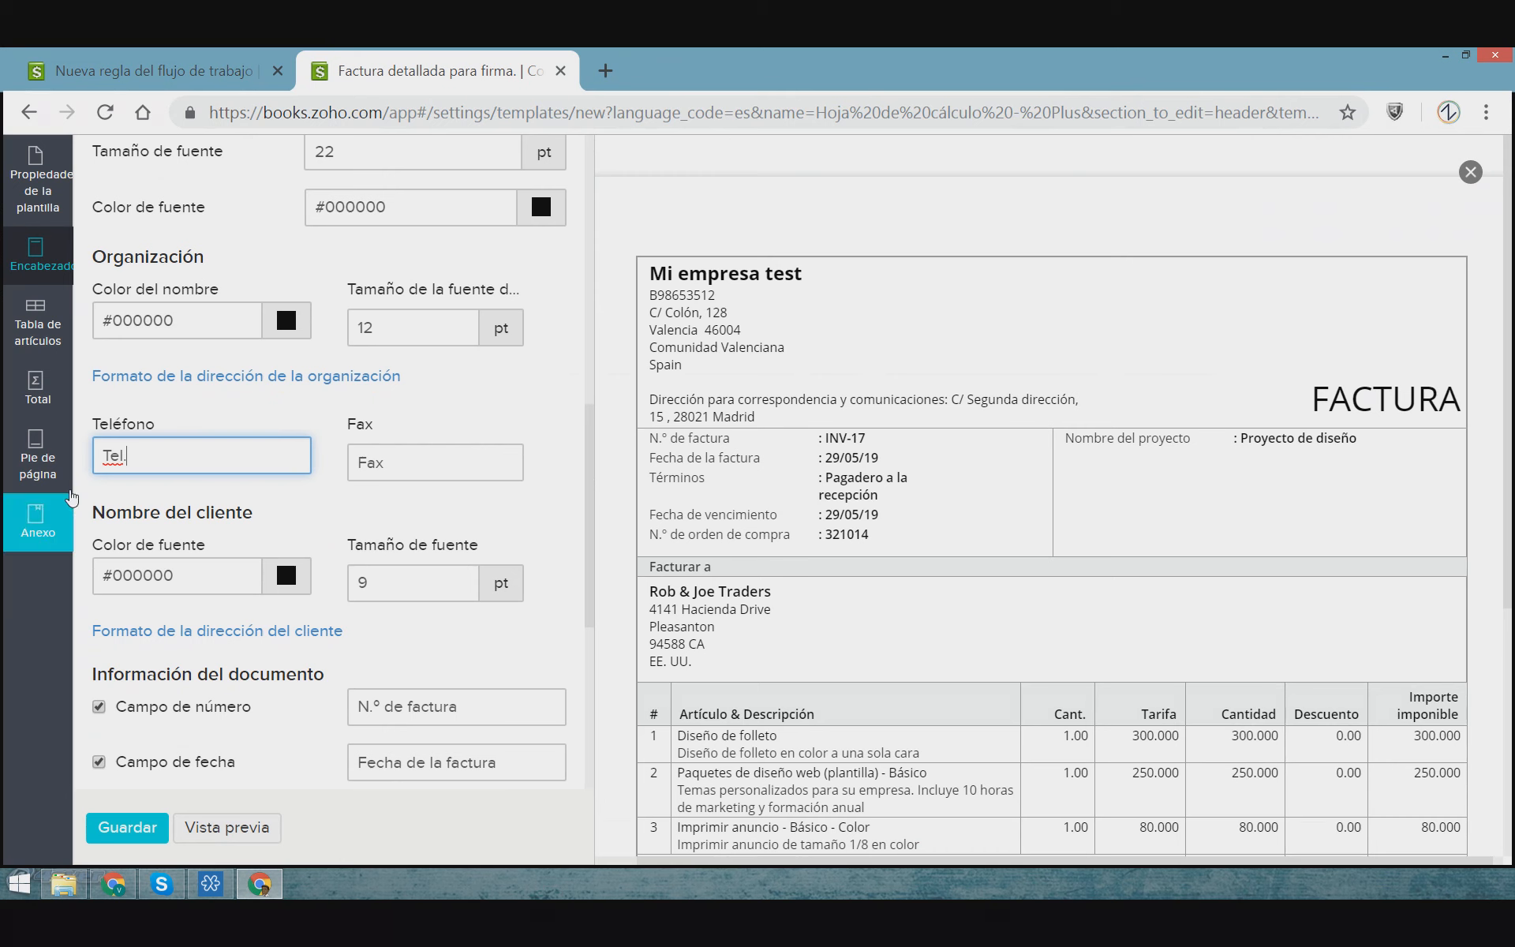
pyautogui.click(449, 514)
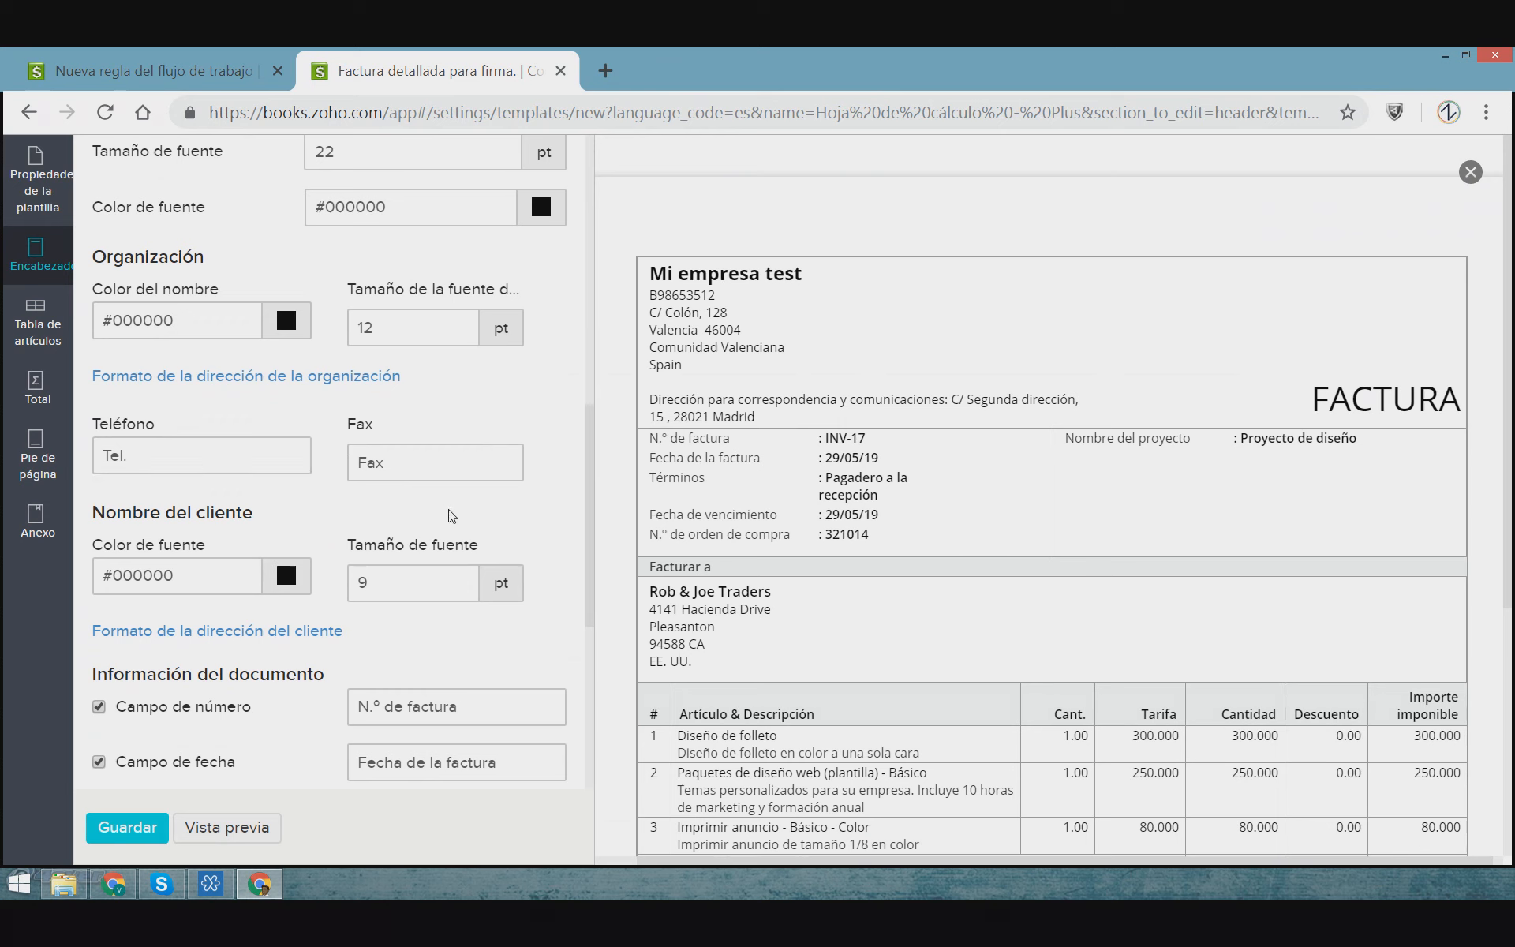
pyautogui.scroll(-2, 434, 521)
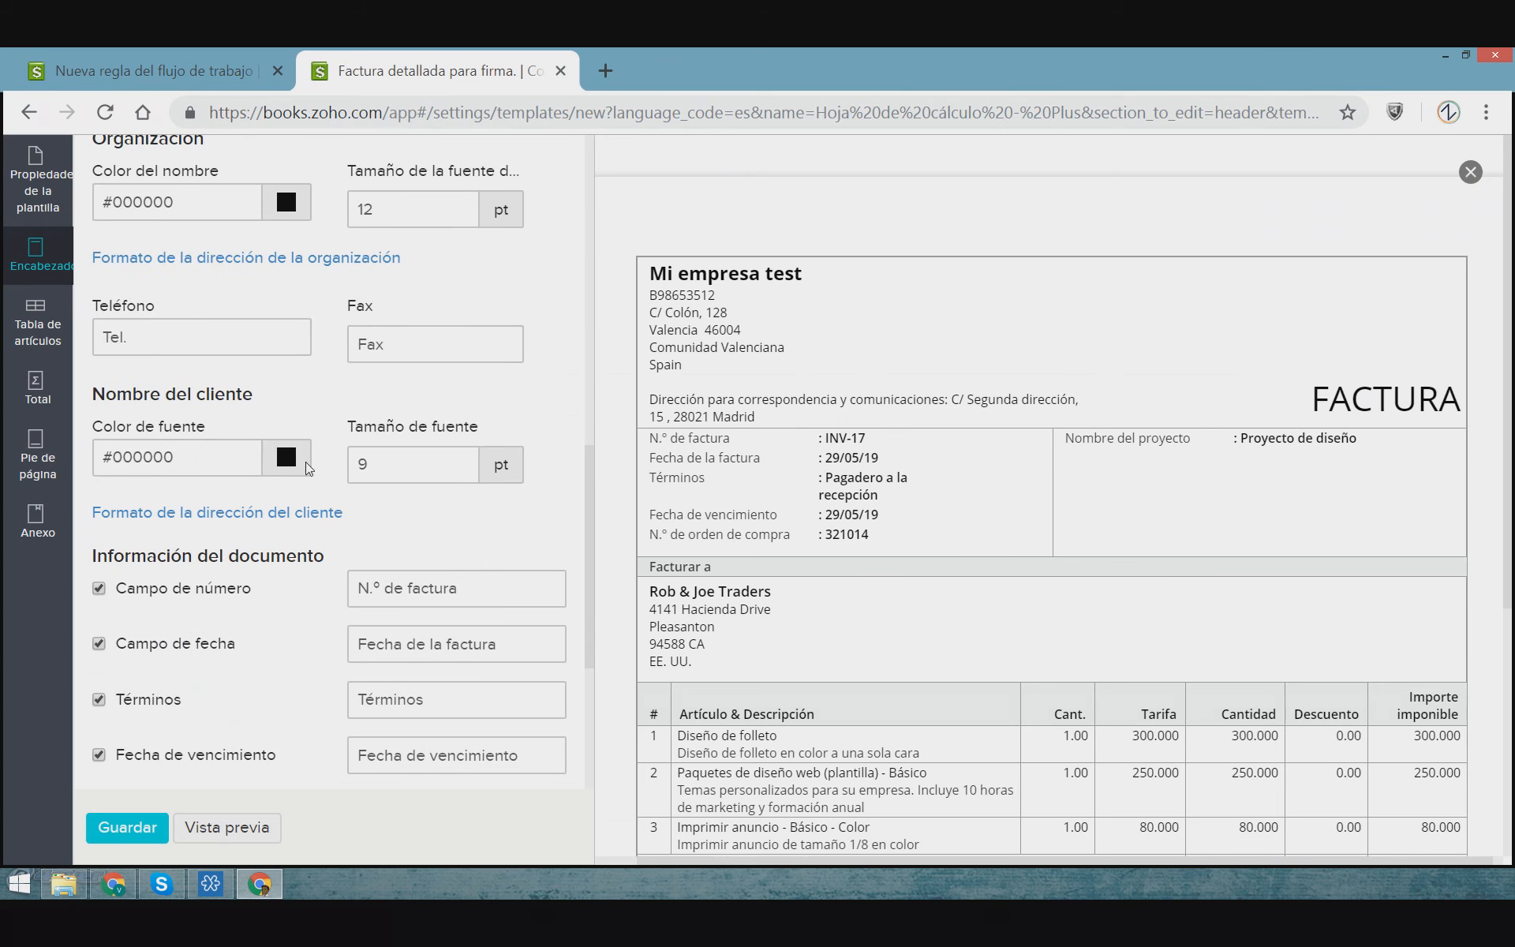
pyautogui.scroll(-2, 441, 468)
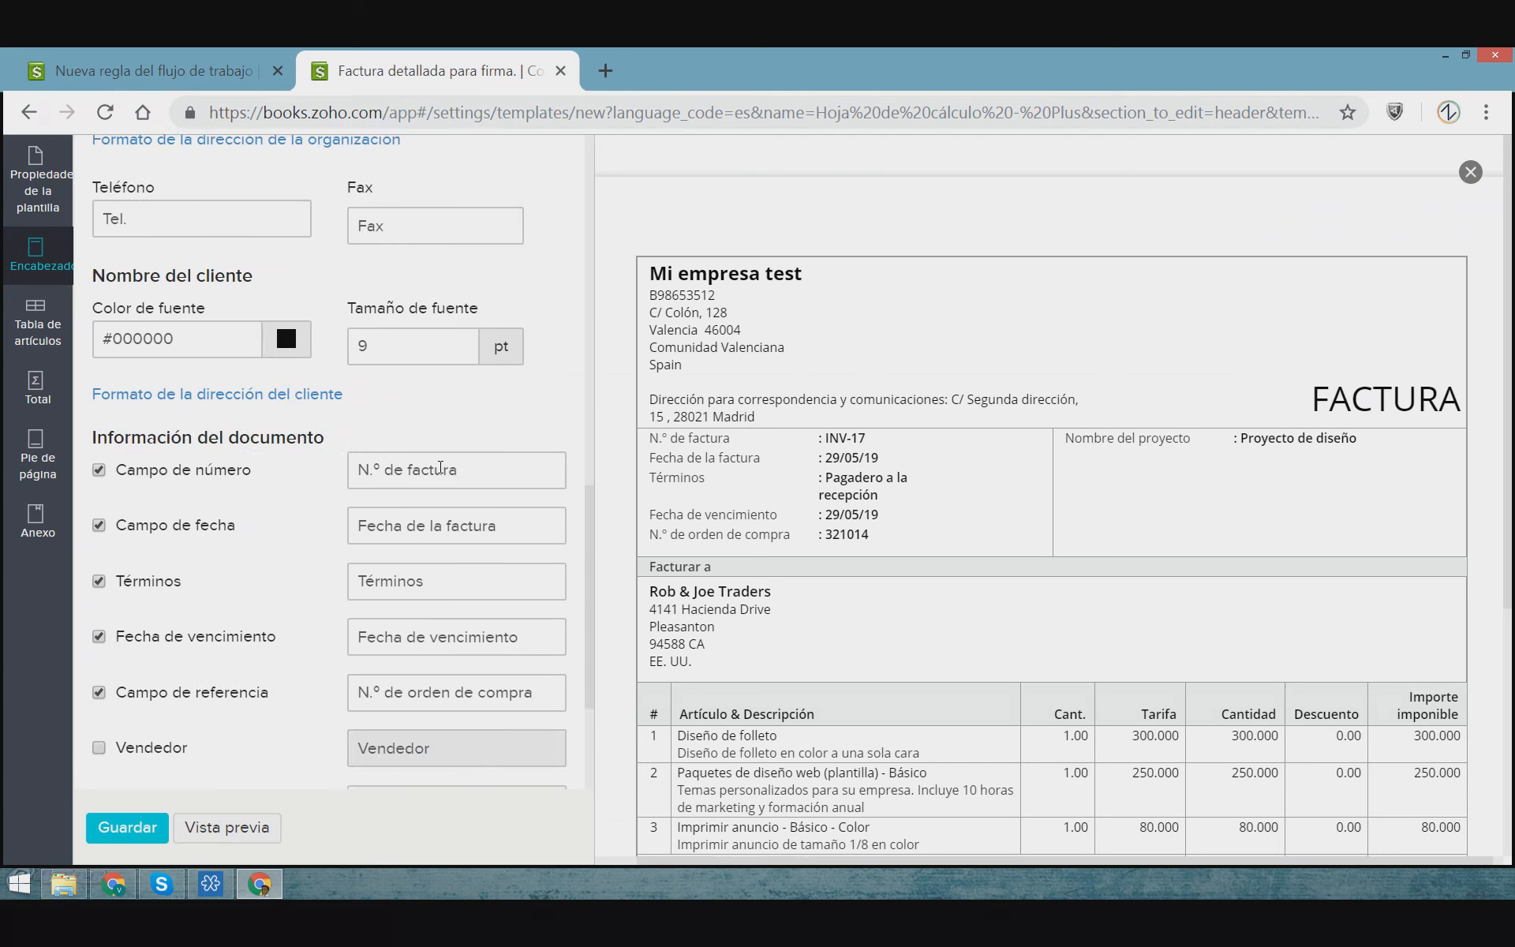
# Point out the Información del documento section with its invoice number and date fields
pyautogui.scroll(-2, 441, 467)
pyautogui.moveTo(97, 319); pyautogui.dragTo(368, 318)
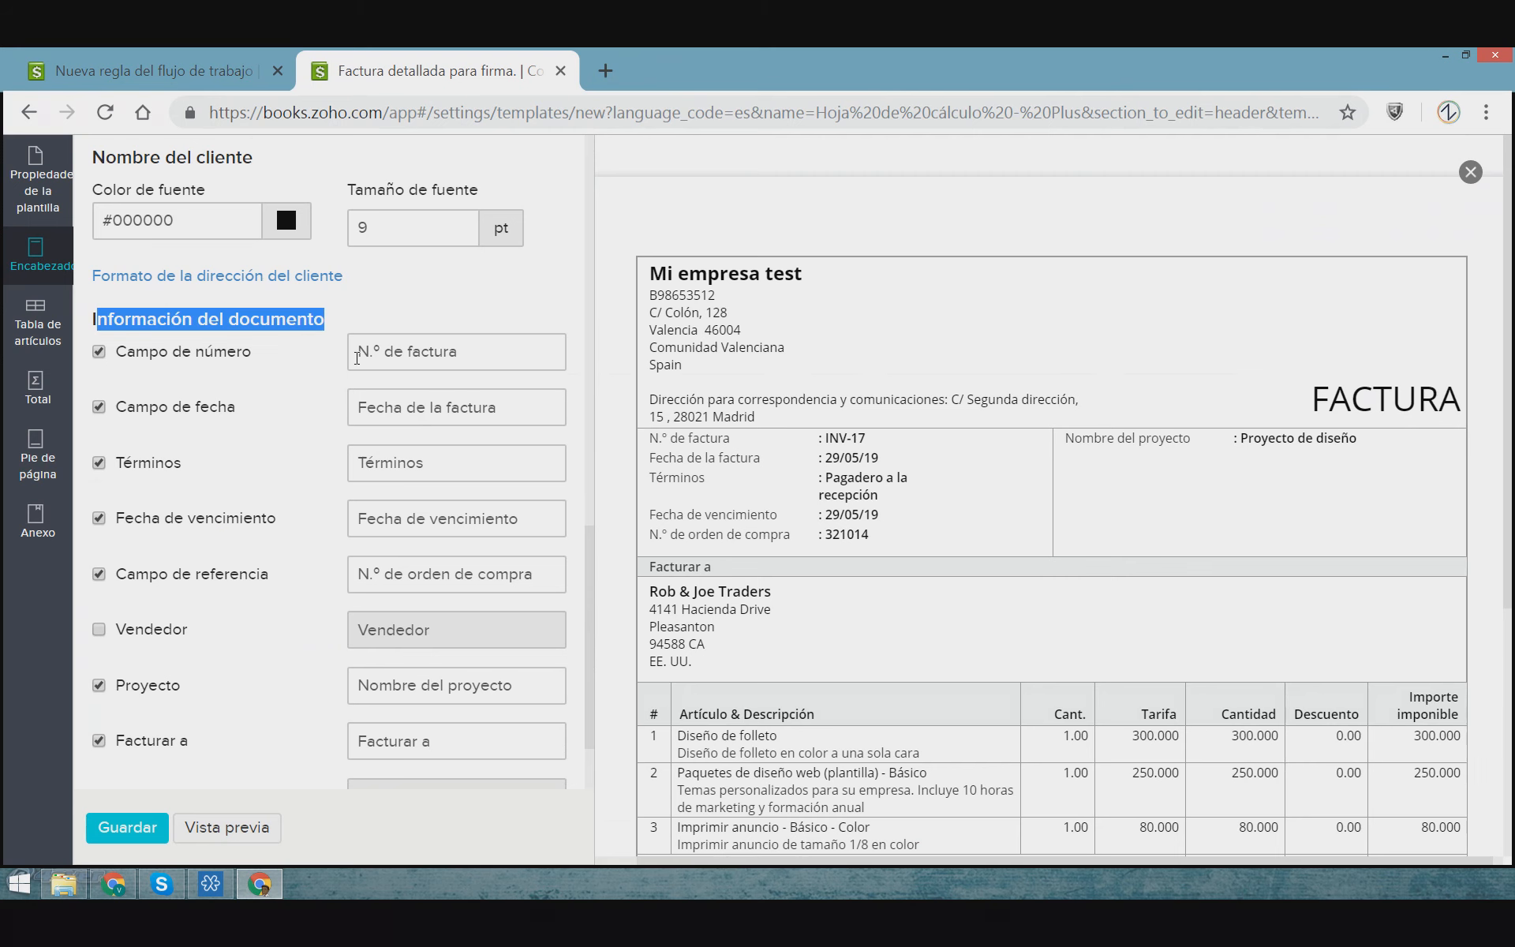
pyautogui.click(357, 357)
pyautogui.click(111, 409)
pyautogui.click(111, 409)
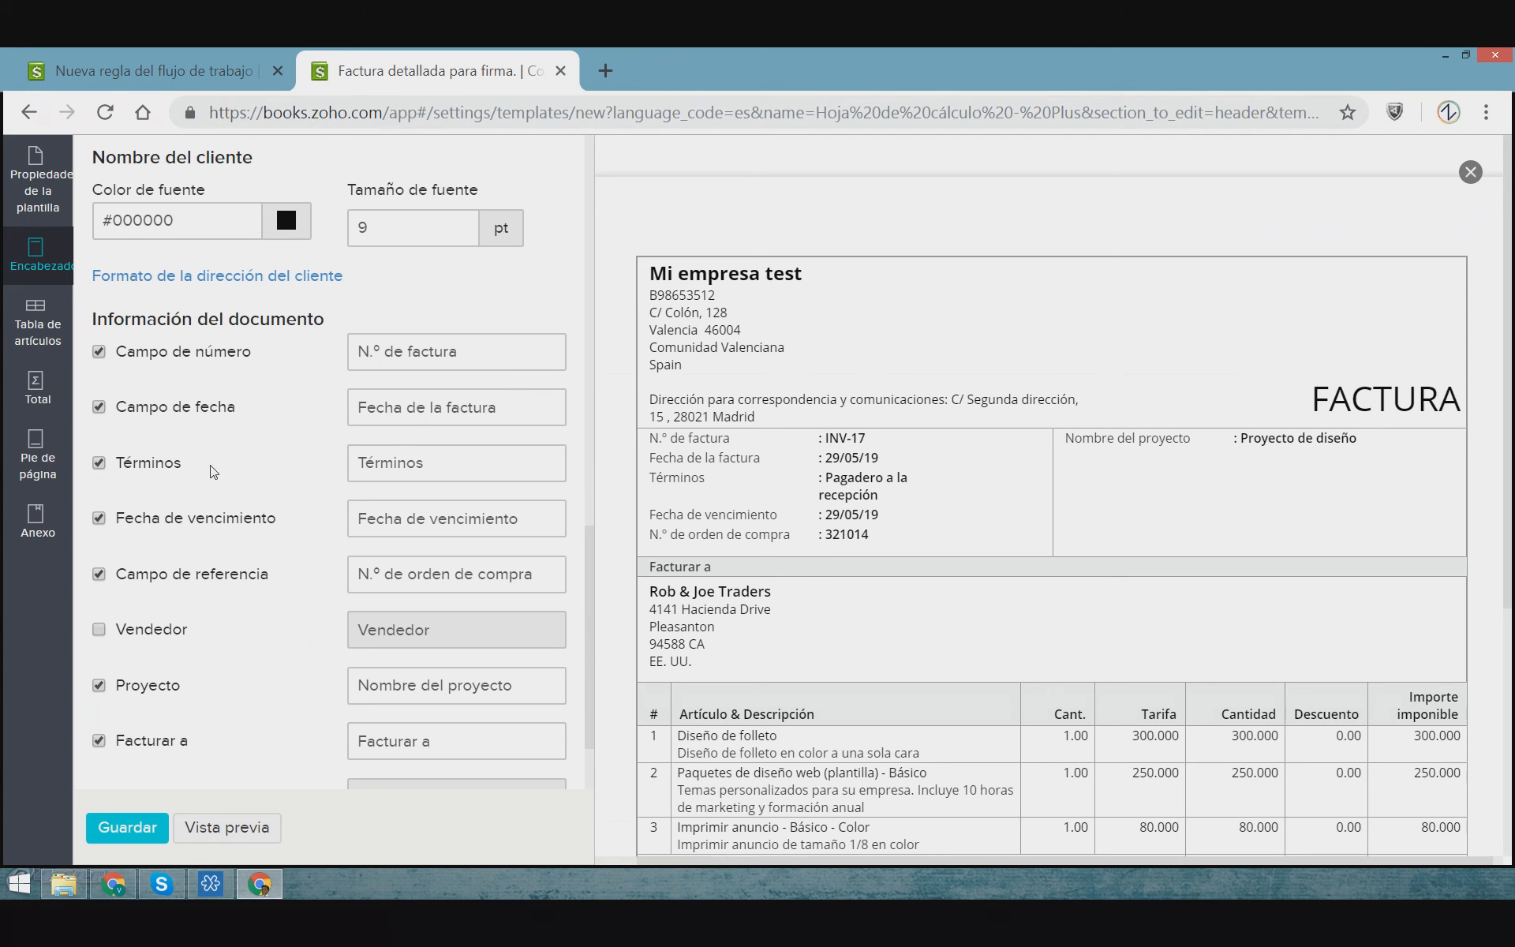
# Turn the Fecha de vencimiento field off and back on, previewing the invoice each time and highlighting the due date line
pyautogui.click(99, 518)
pyautogui.click(248, 837)
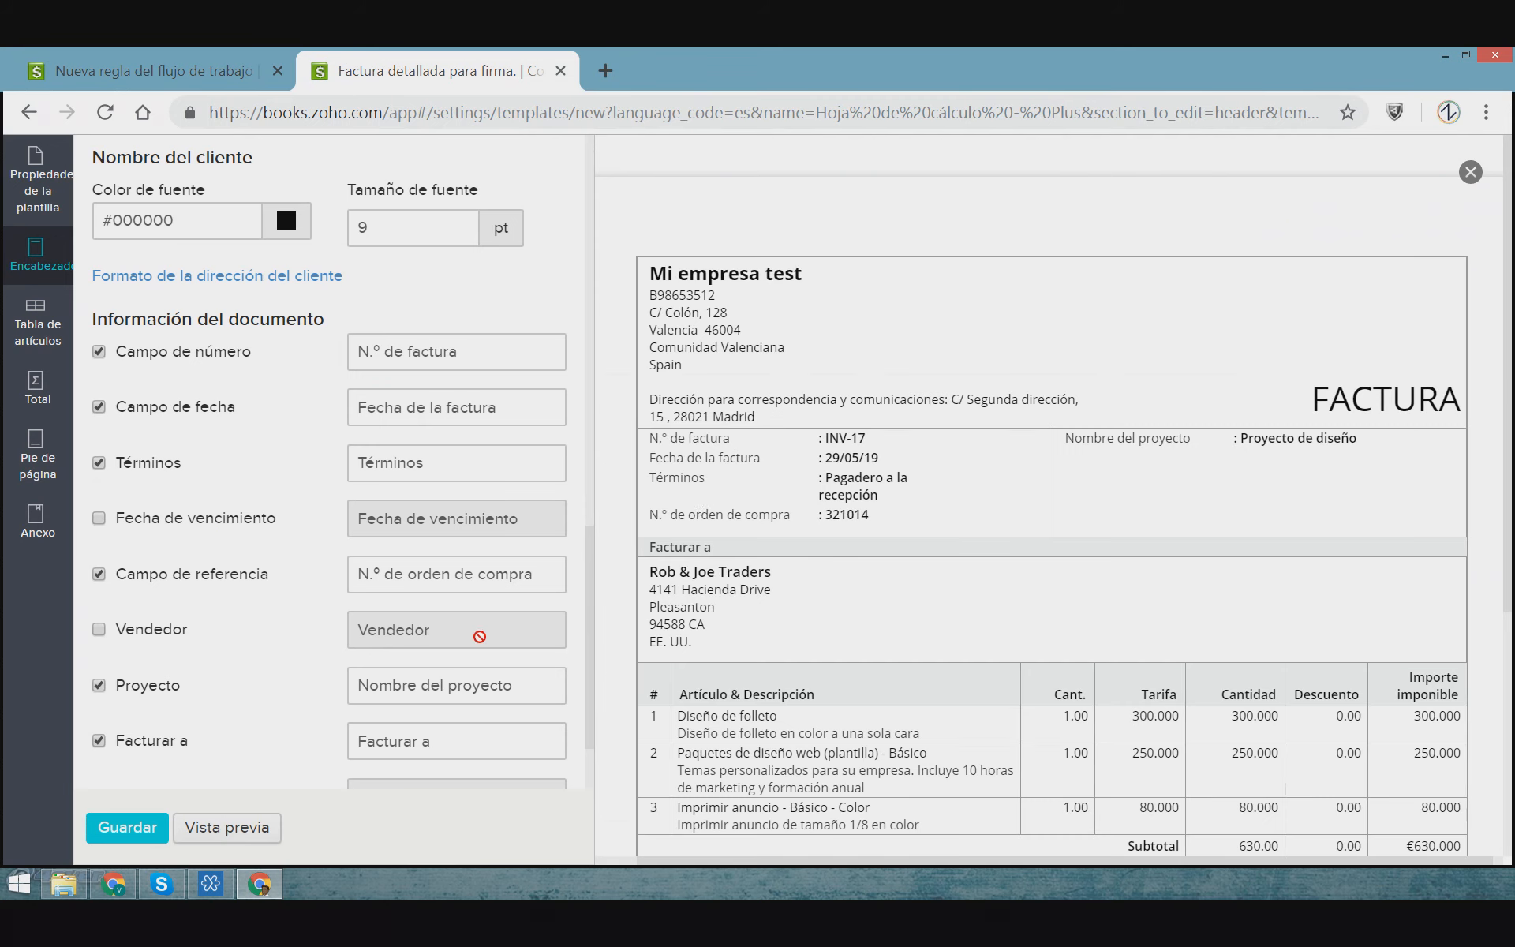
pyautogui.moveTo(806, 473); pyautogui.dragTo(853, 495)
pyautogui.click(100, 518)
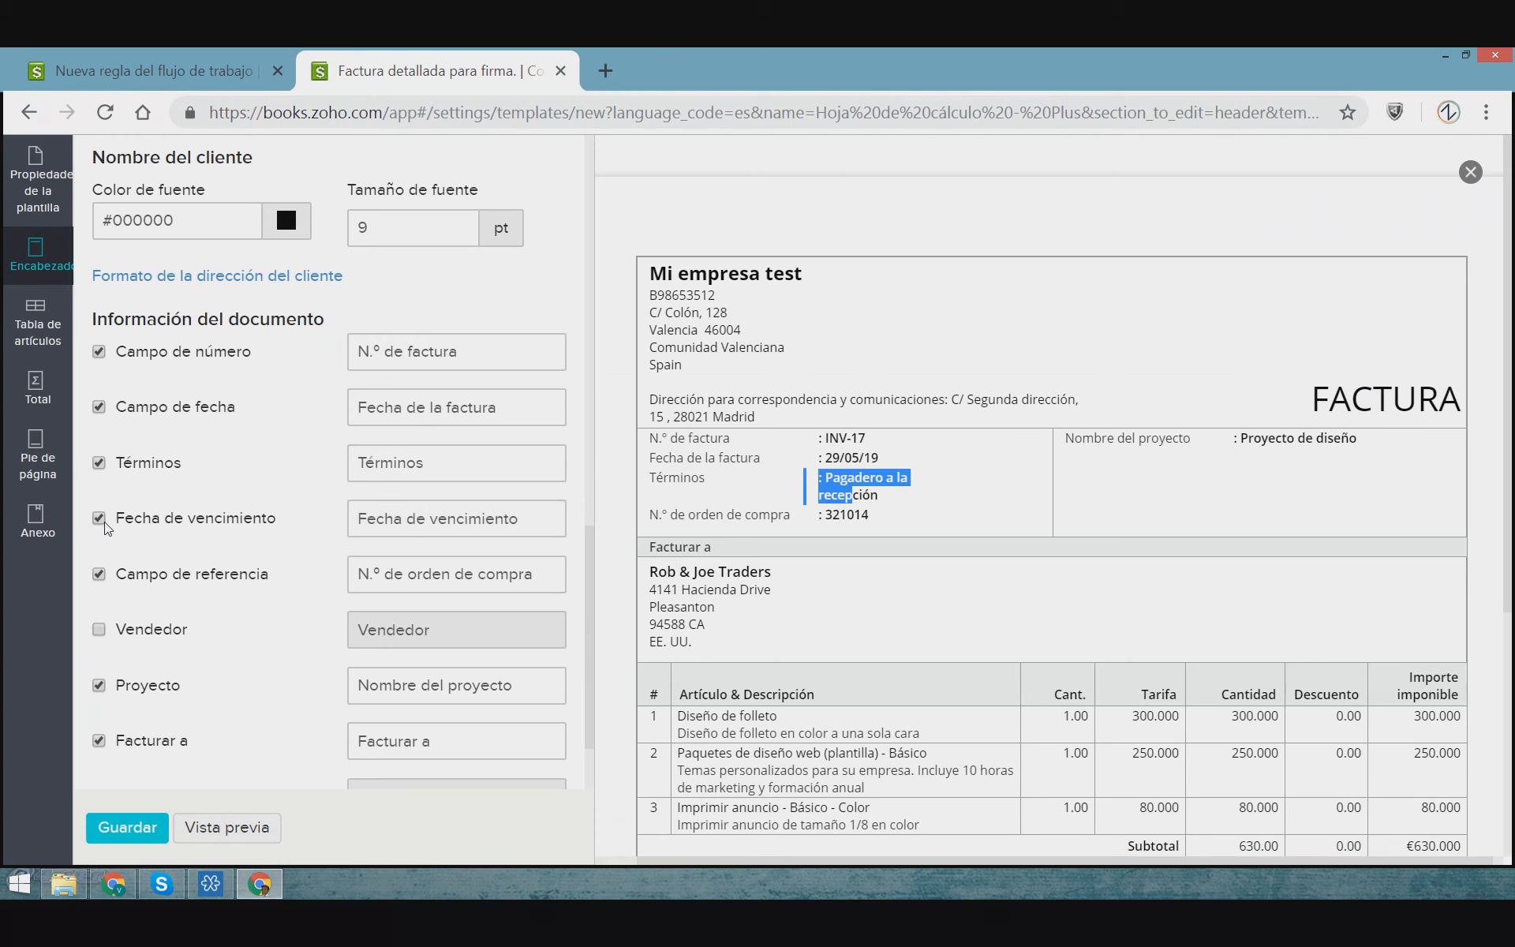
pyautogui.click(228, 827)
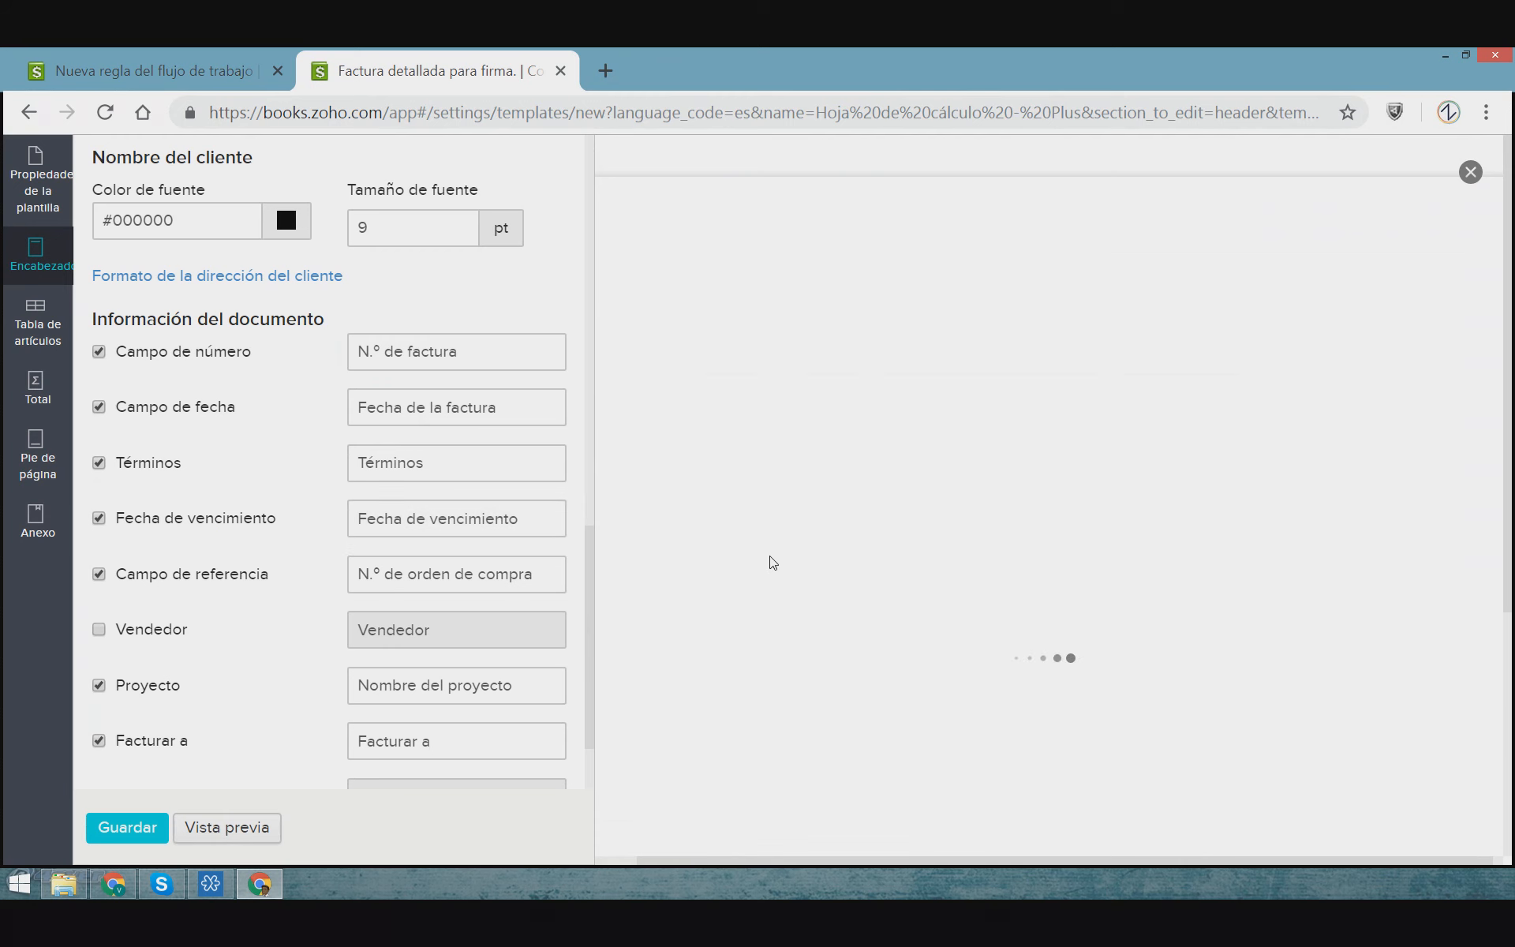
pyautogui.moveTo(655, 515); pyautogui.dragTo(886, 518)
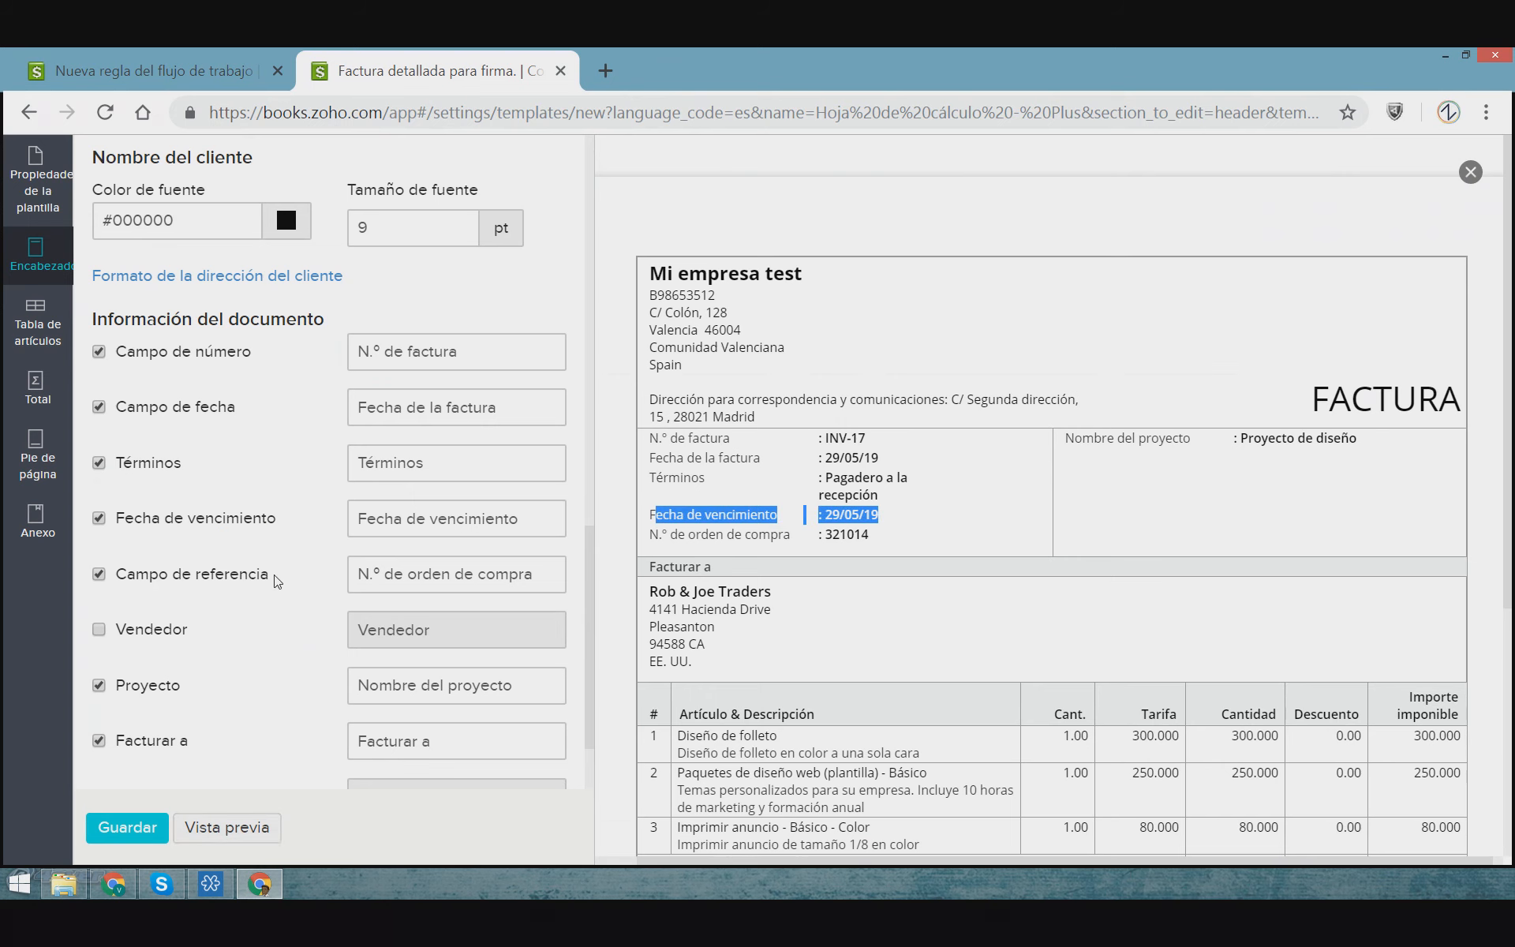
# Hide the Proyecto field from the document information and look over the remaining header fields
pyautogui.scroll(-2, 582, 592)
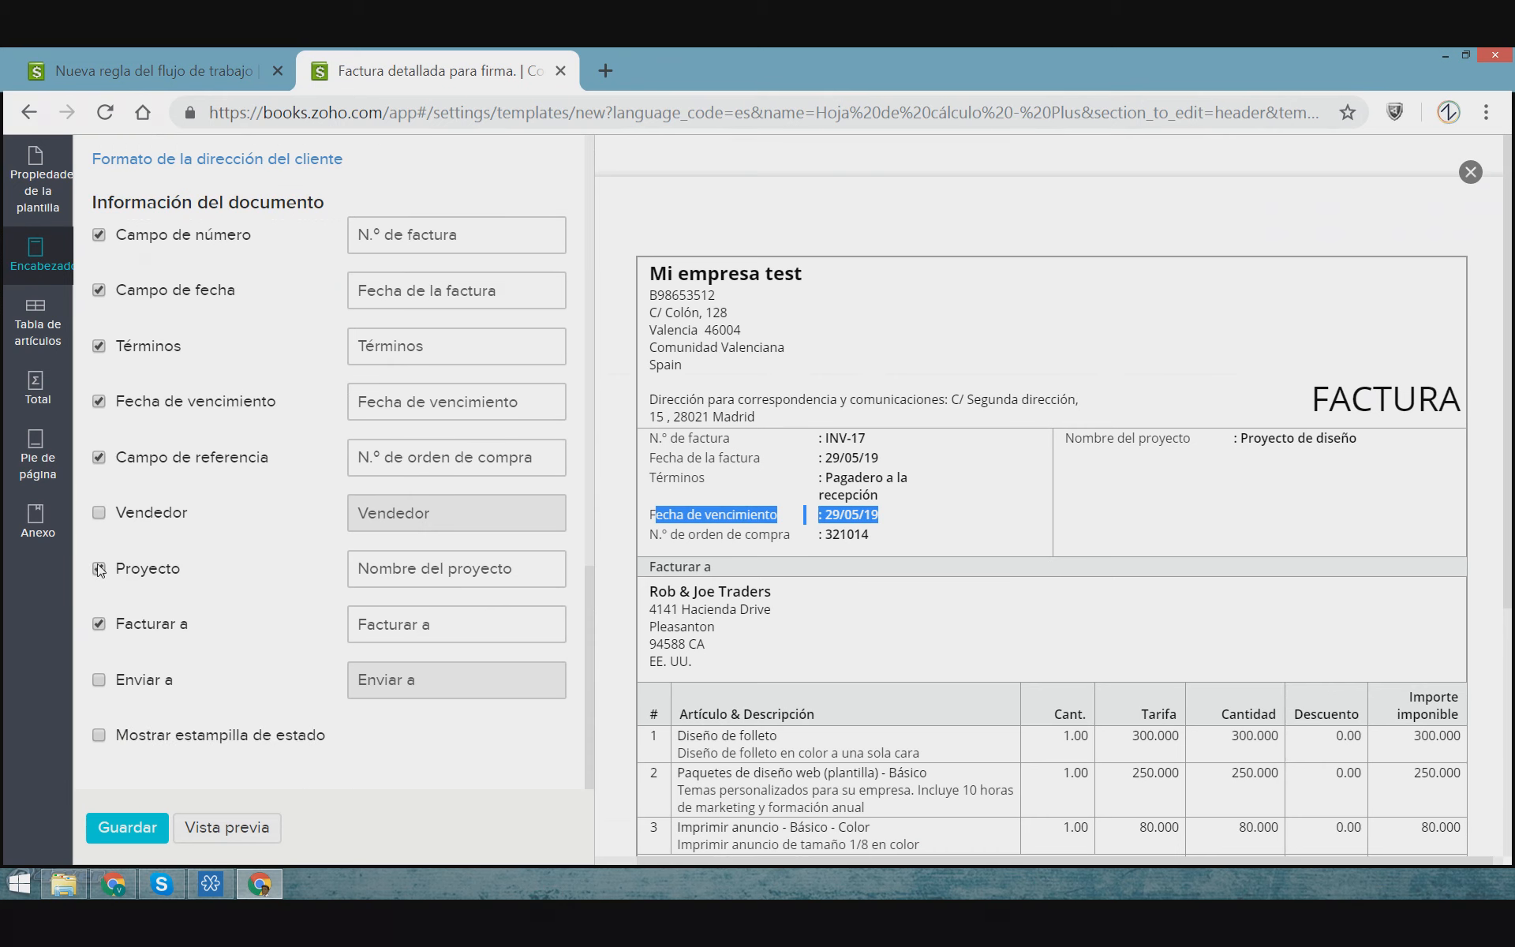
pyautogui.click(99, 568)
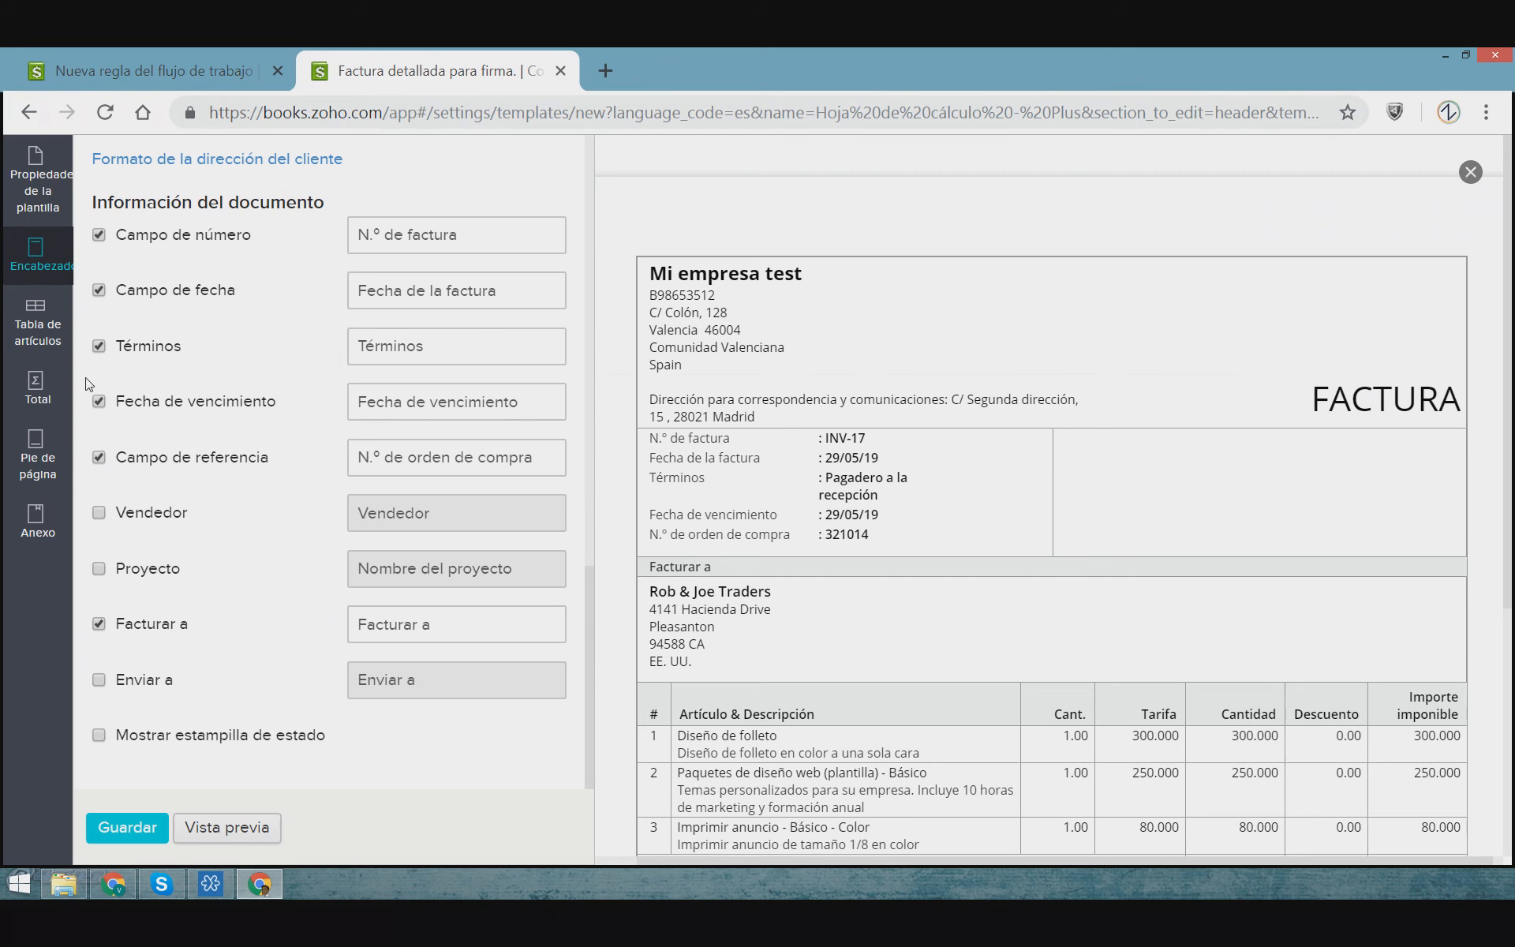
pyautogui.scroll(2, 351, 608)
pyautogui.scroll(-2, 351, 609)
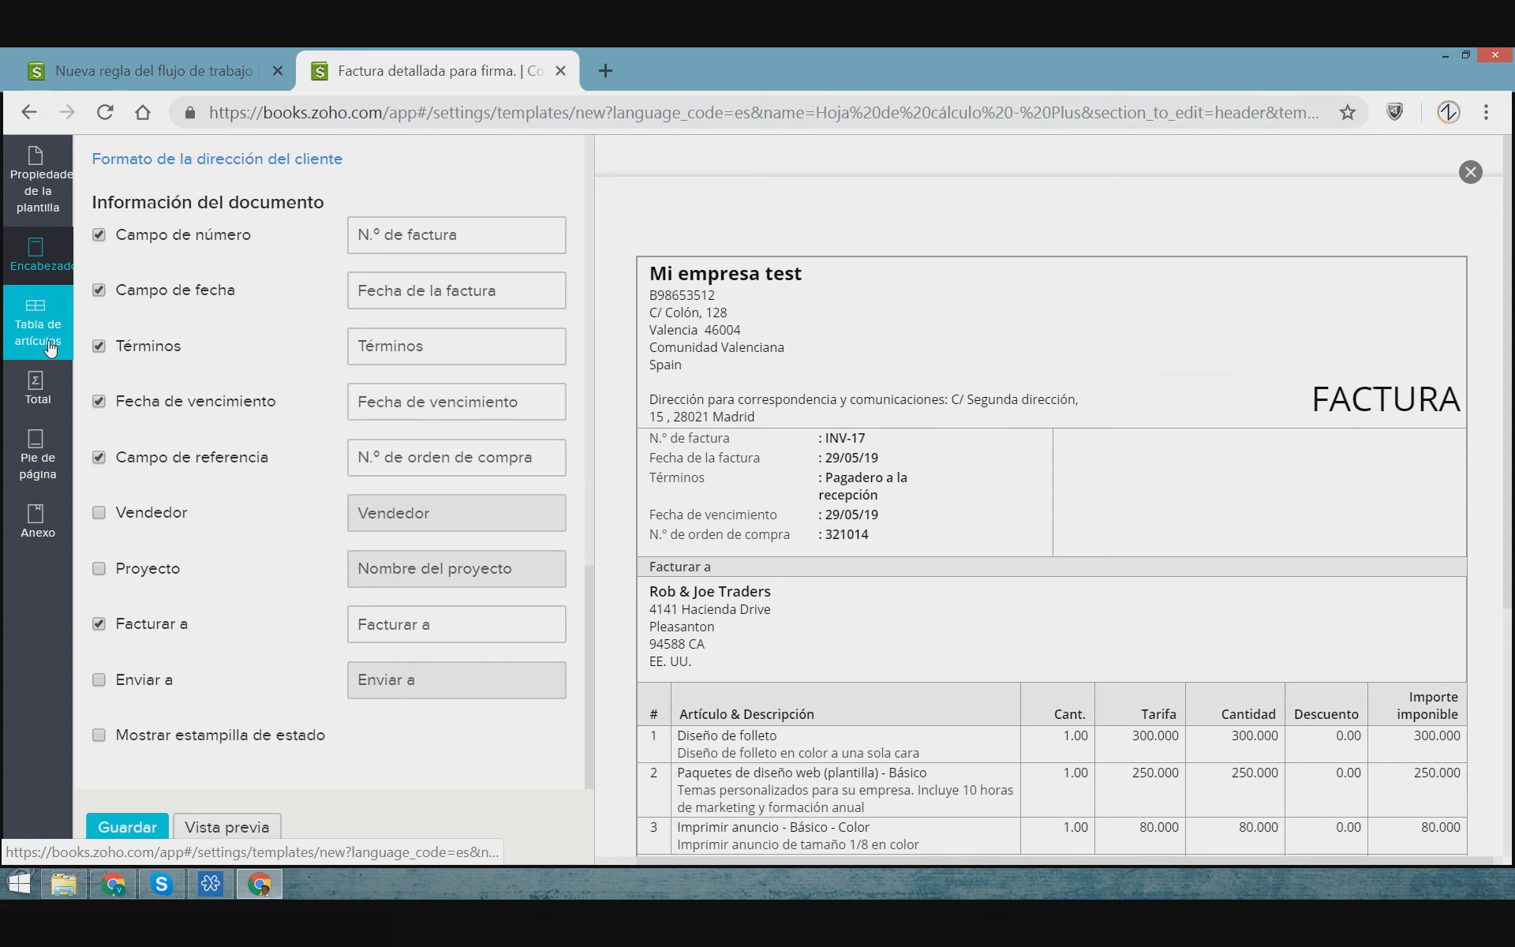
# Turn the Mostrar estampilla de estado option on and back off, previewing the invoice and highlighting the PAGADA stamp
pyautogui.click(98, 735)
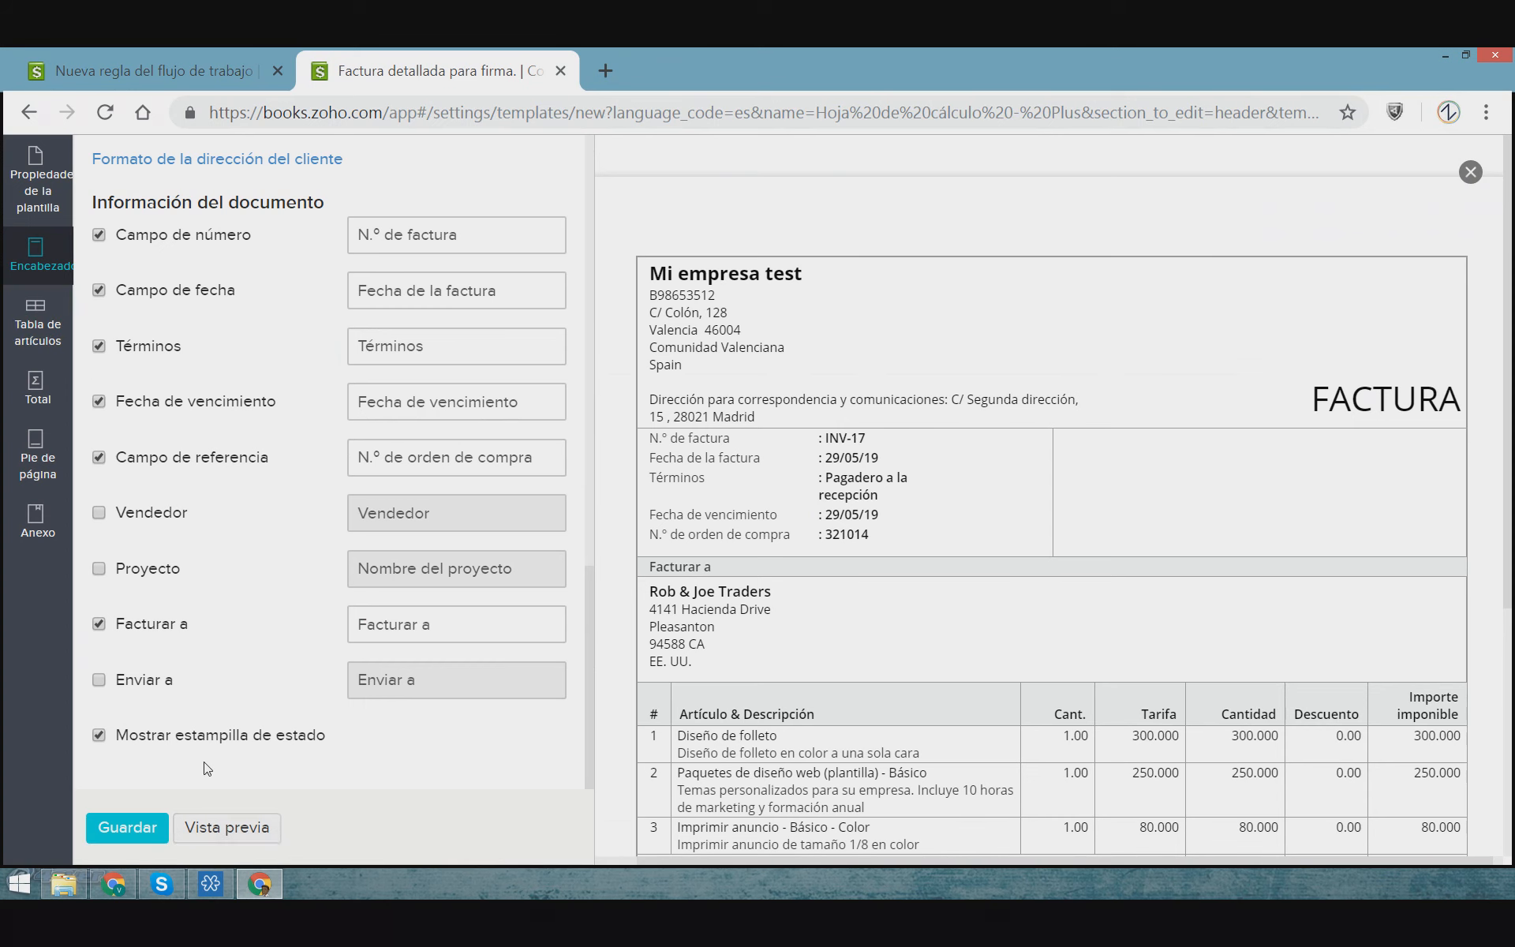
pyautogui.click(247, 826)
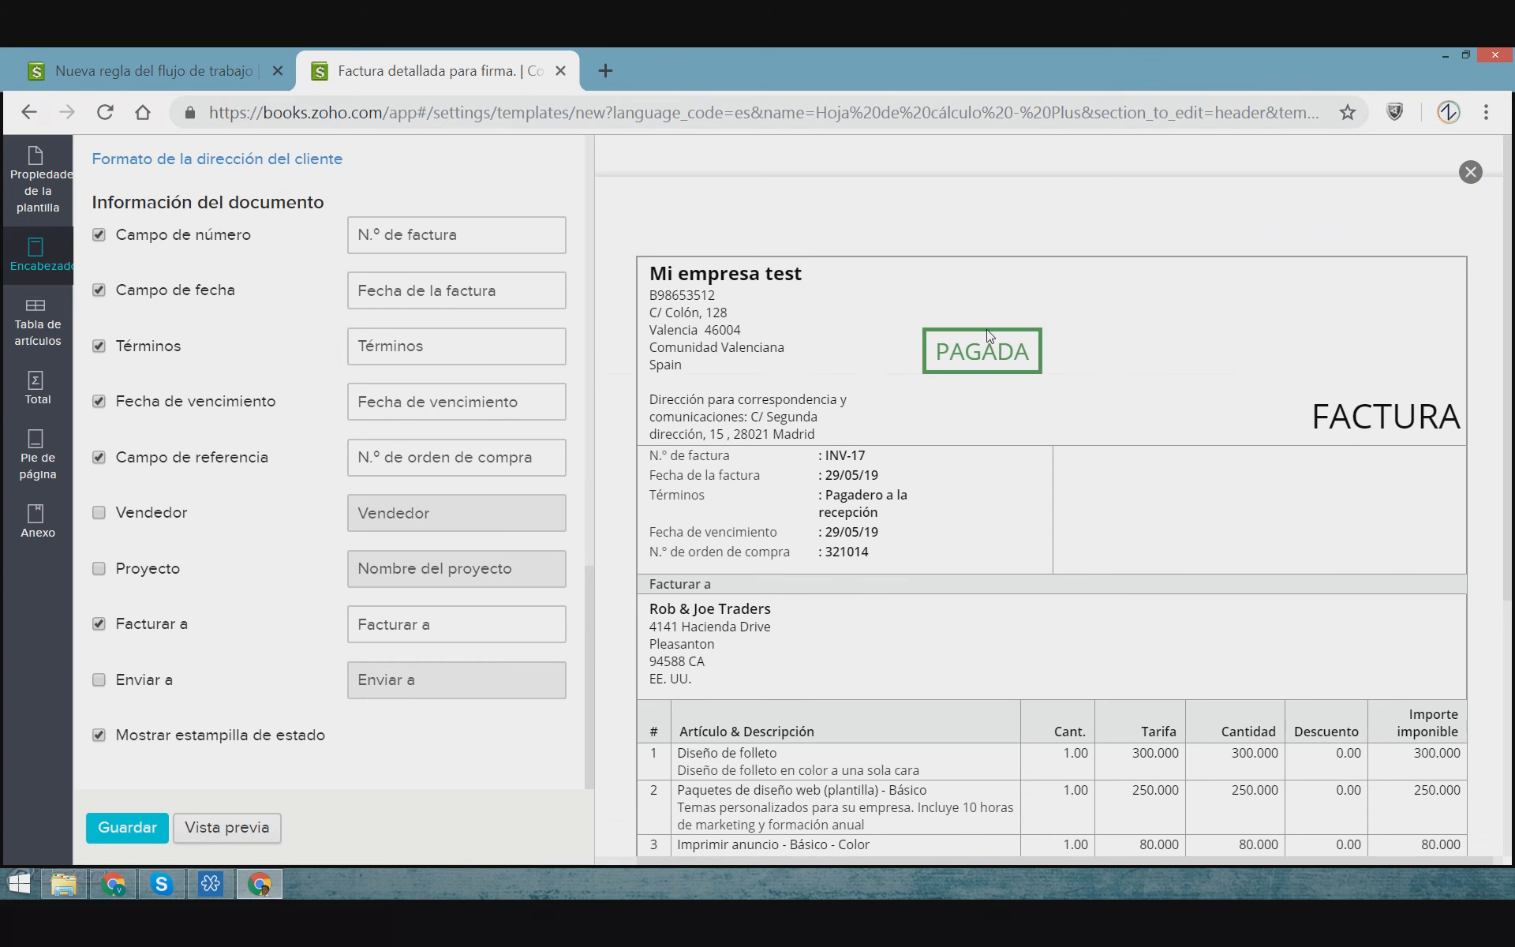
pyautogui.moveTo(1030, 347); pyautogui.dragTo(940, 339)
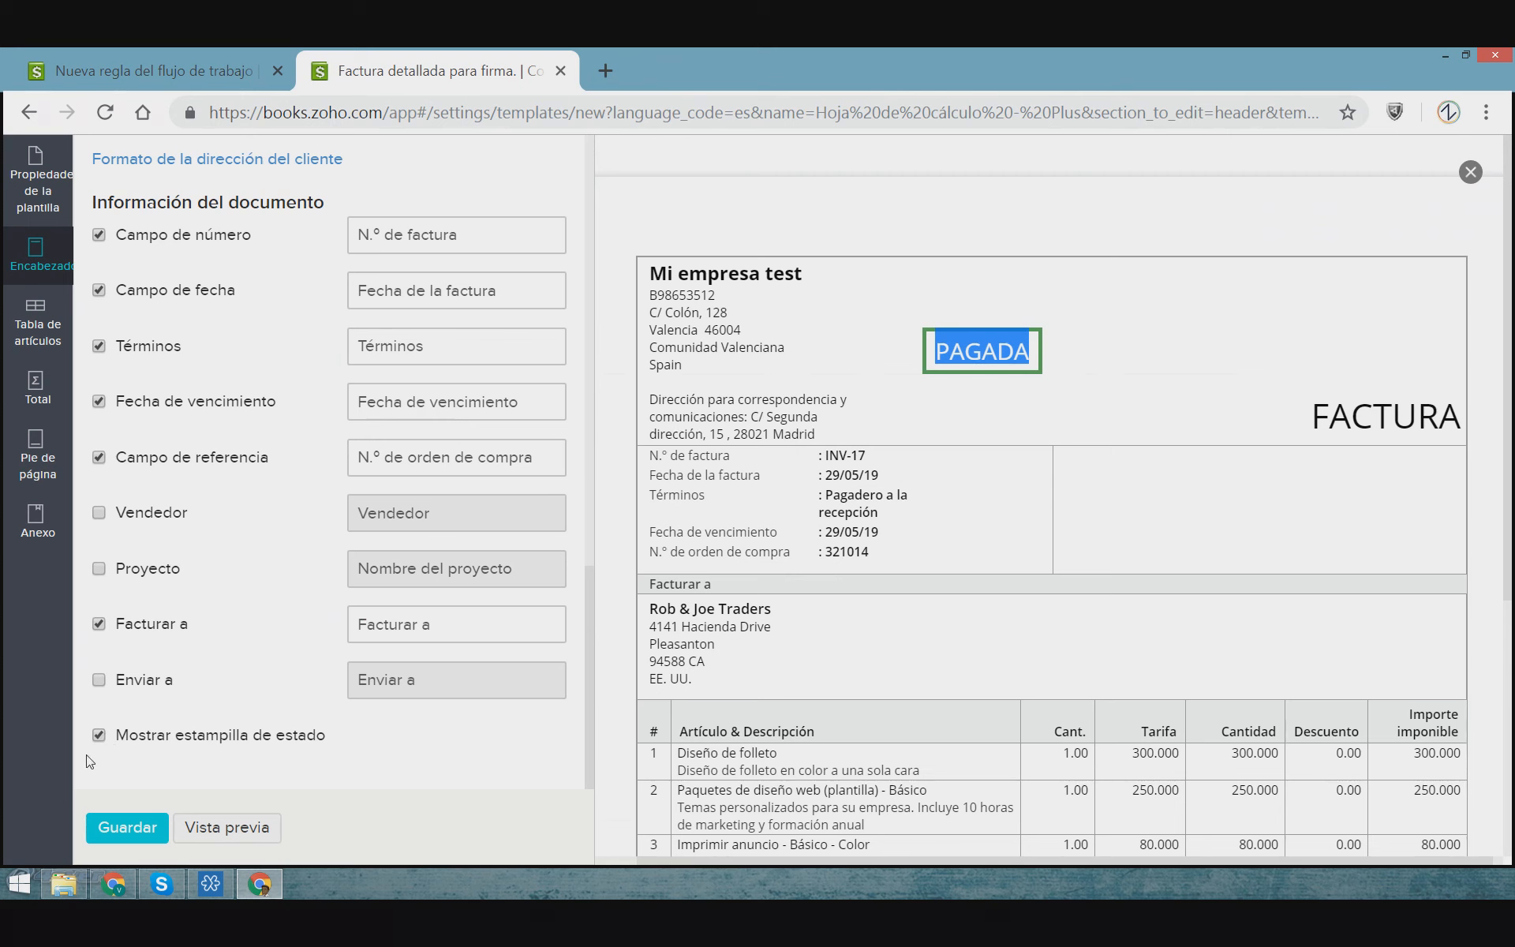
pyautogui.click(100, 737)
pyautogui.click(244, 829)
# Open the Tabla de artículos settings, look over the Etiquetas and Diseño options, and locate the item table in the invoice preview
pyautogui.click(47, 338)
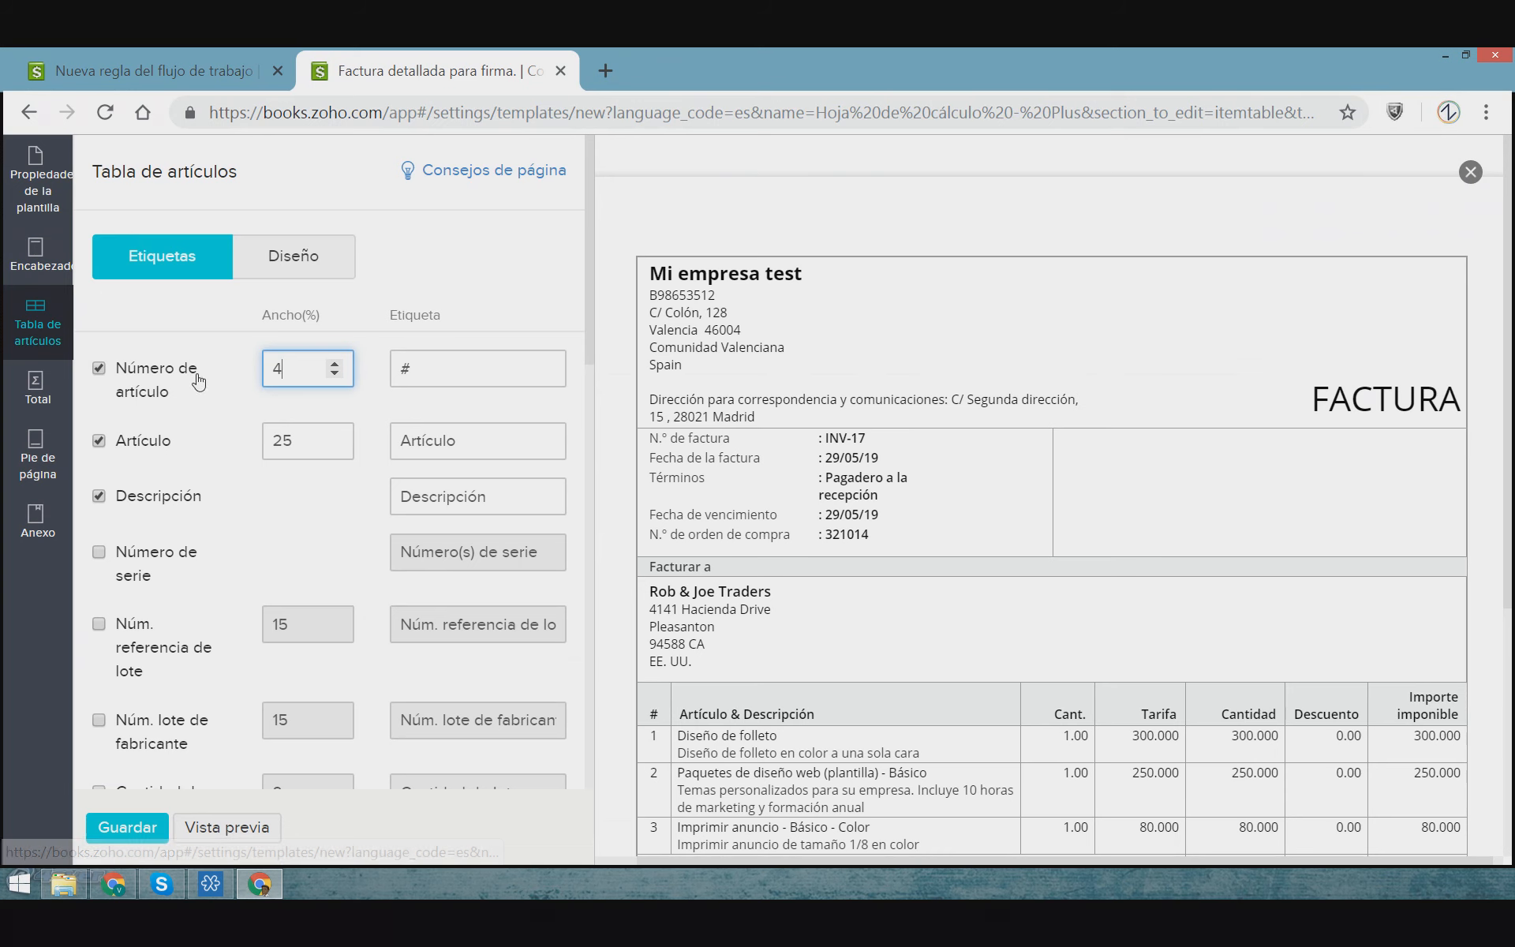
pyautogui.scroll(-1, 581, 301)
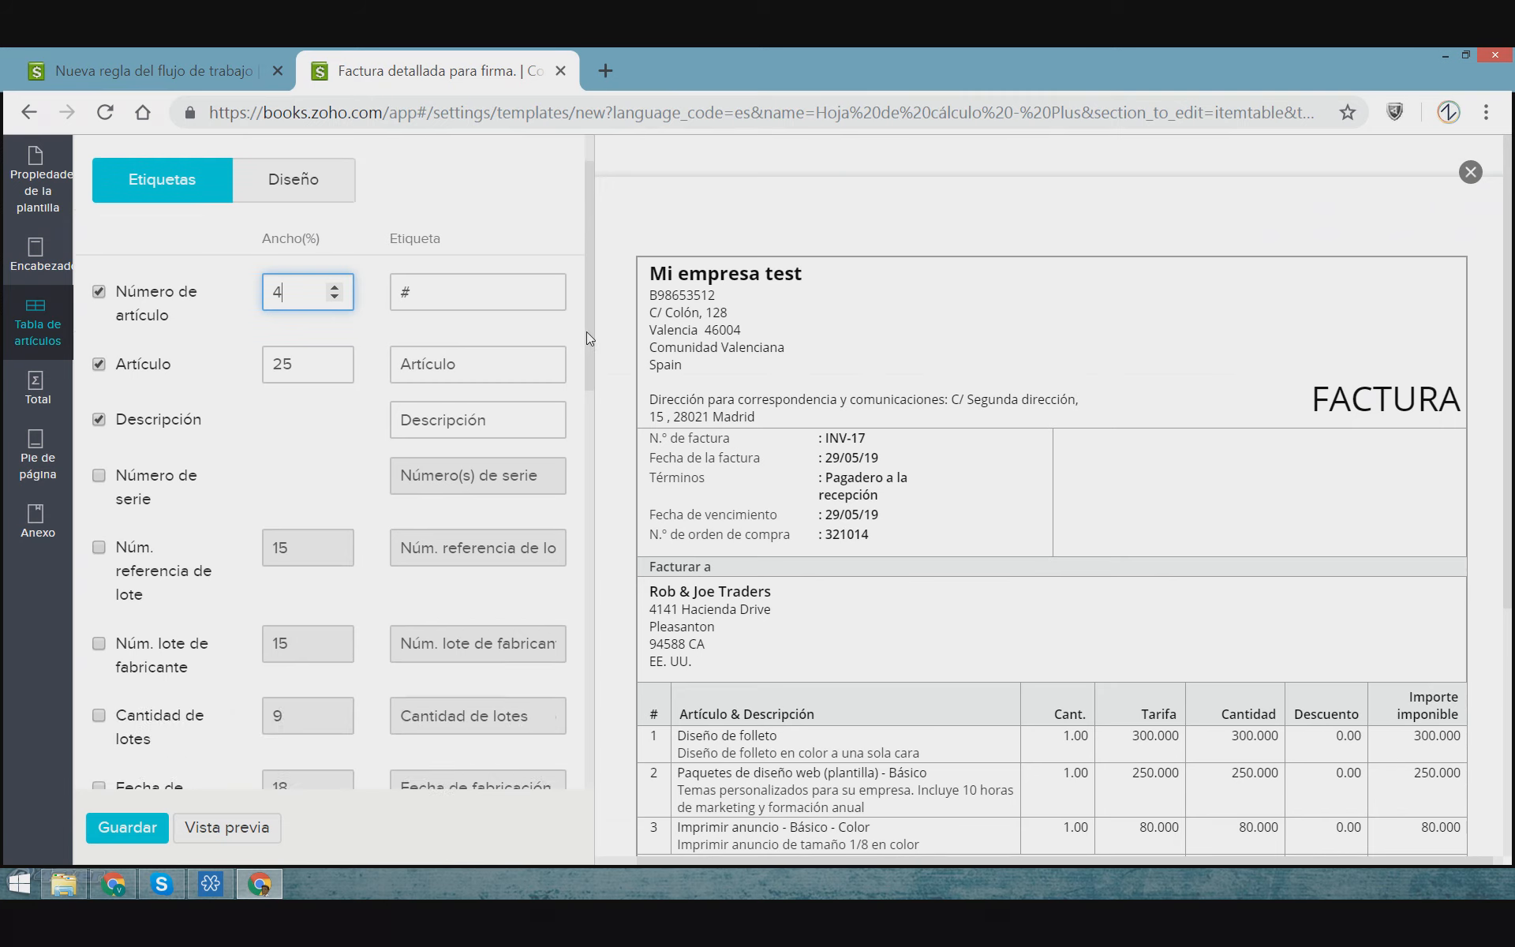
pyautogui.scroll(1, 585, 331)
pyautogui.click(255, 274)
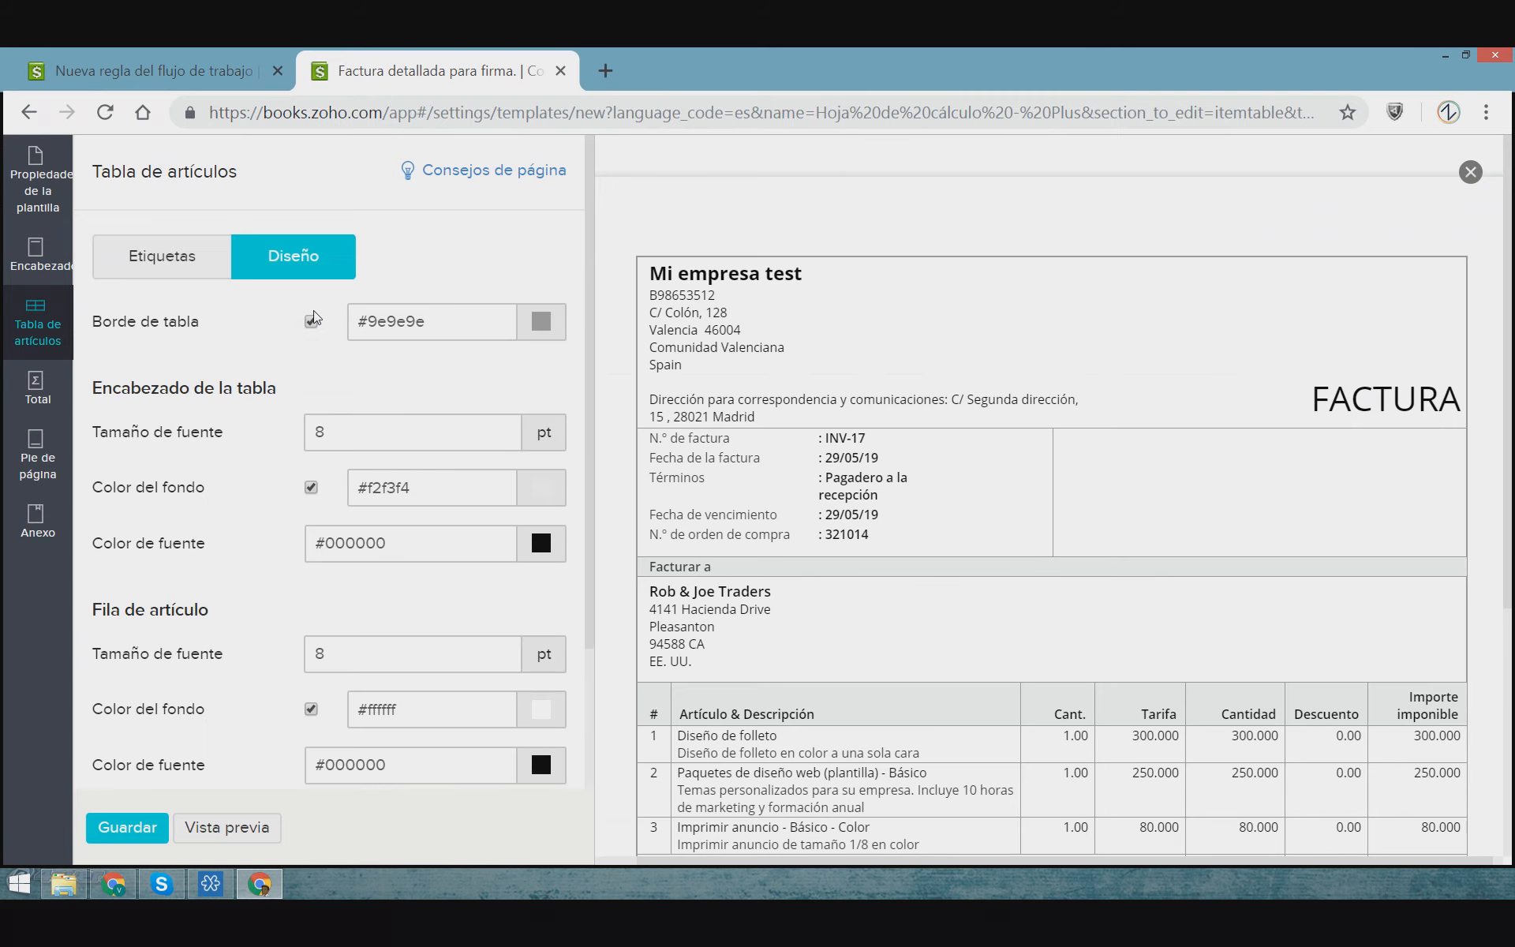
pyautogui.click(179, 254)
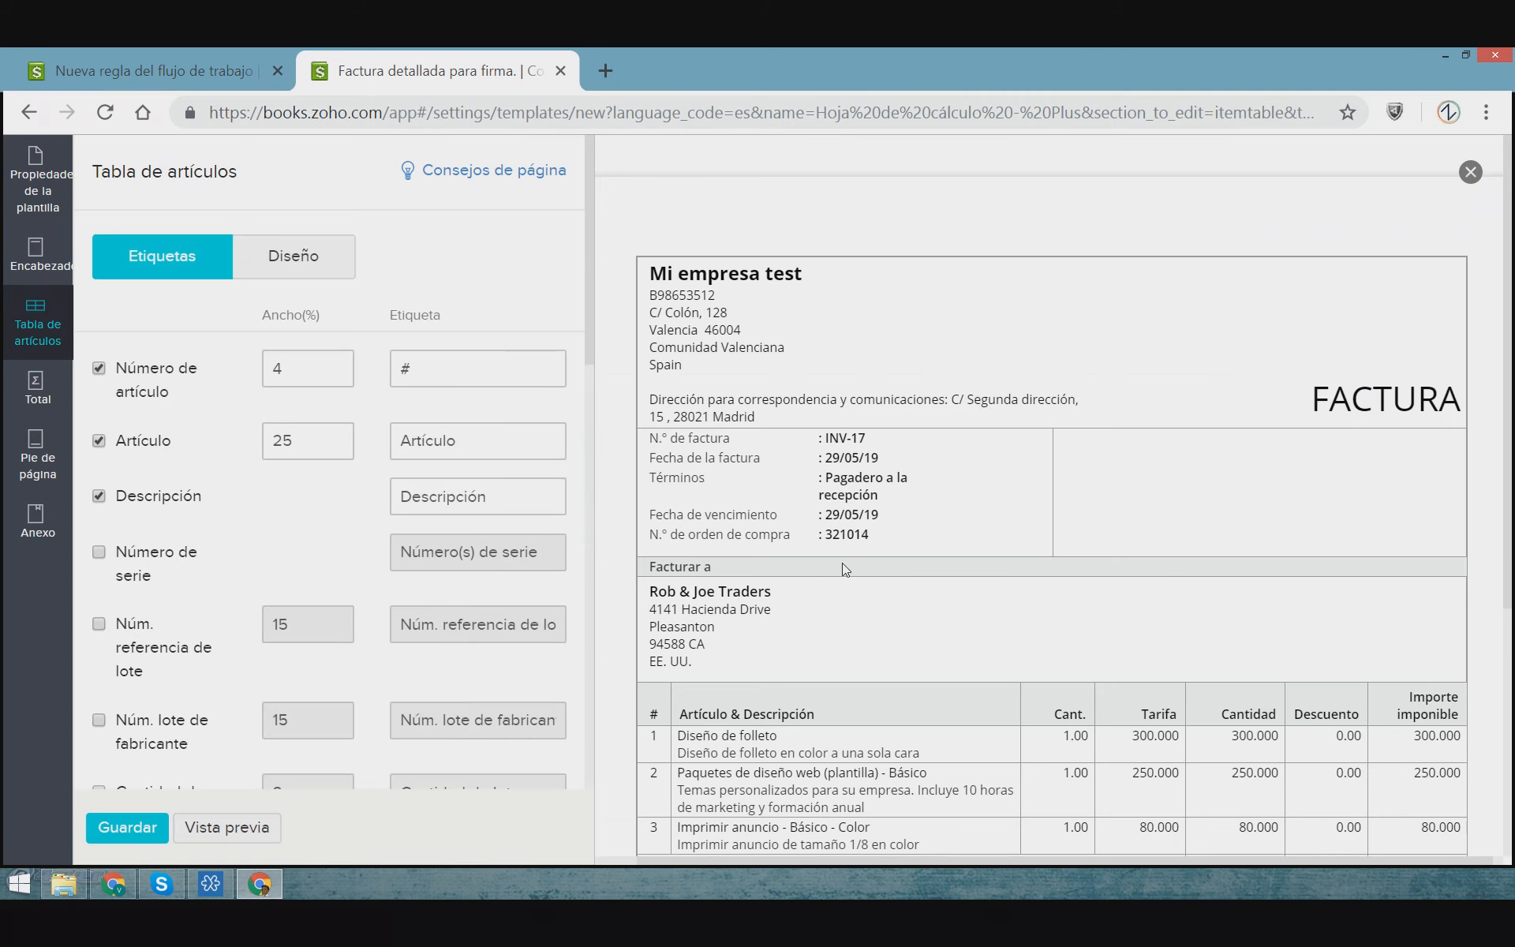
pyautogui.scroll(-2, 845, 569)
pyautogui.scroll(-1, 842, 683)
pyautogui.moveTo(676, 477); pyautogui.dragTo(918, 507)
pyautogui.click(715, 527)
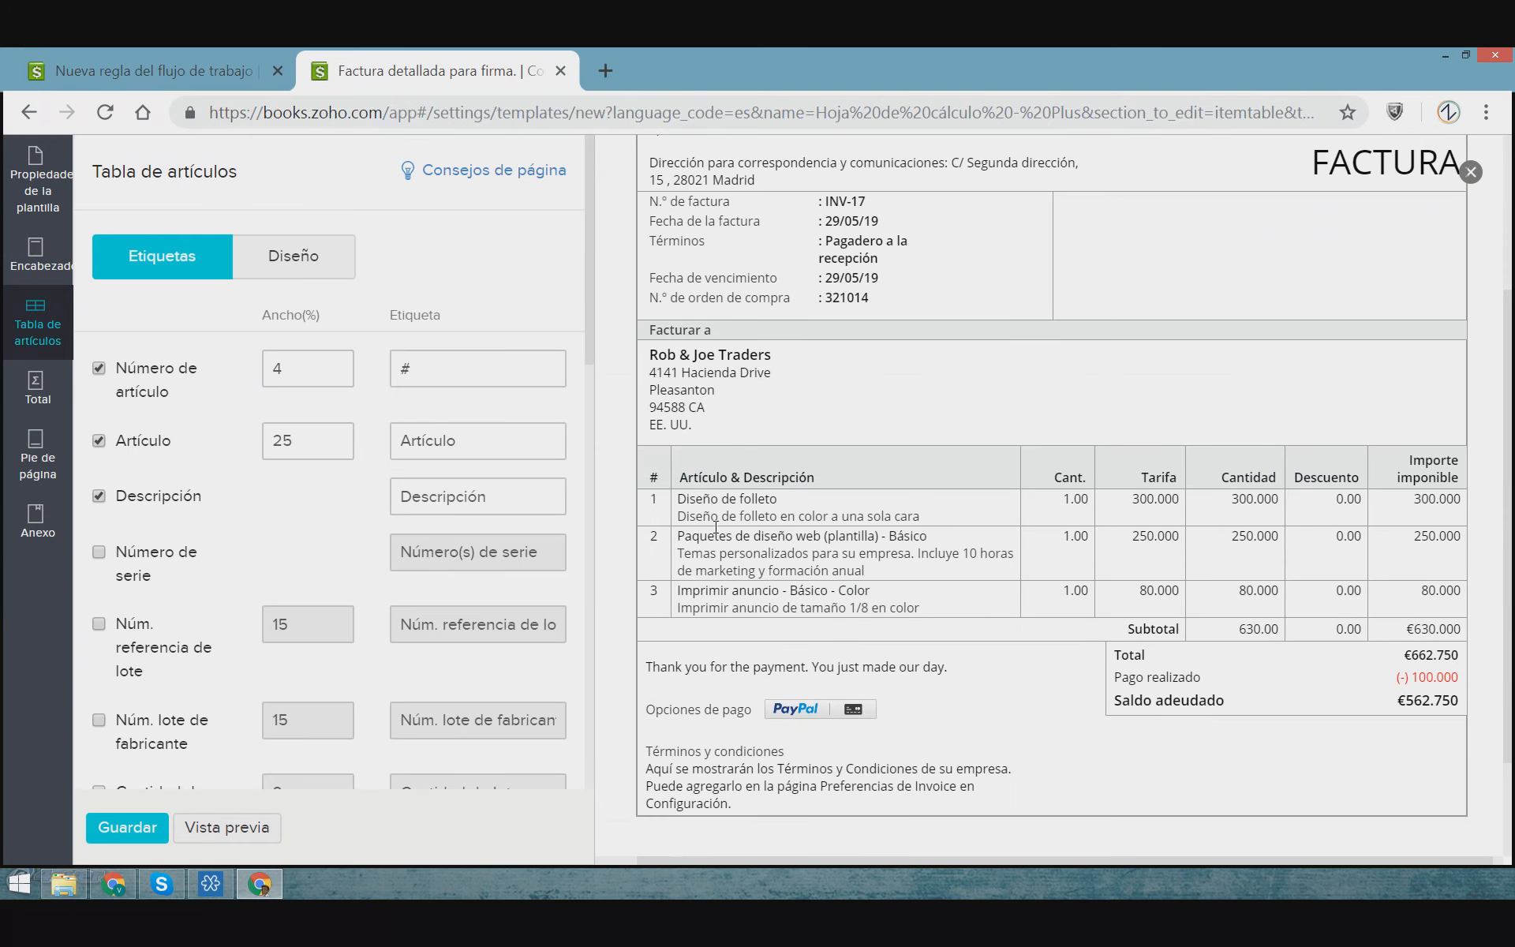
# Examine the item table's design settings, highlighting the matching header row and item rows in the preview
pyautogui.click(293, 256)
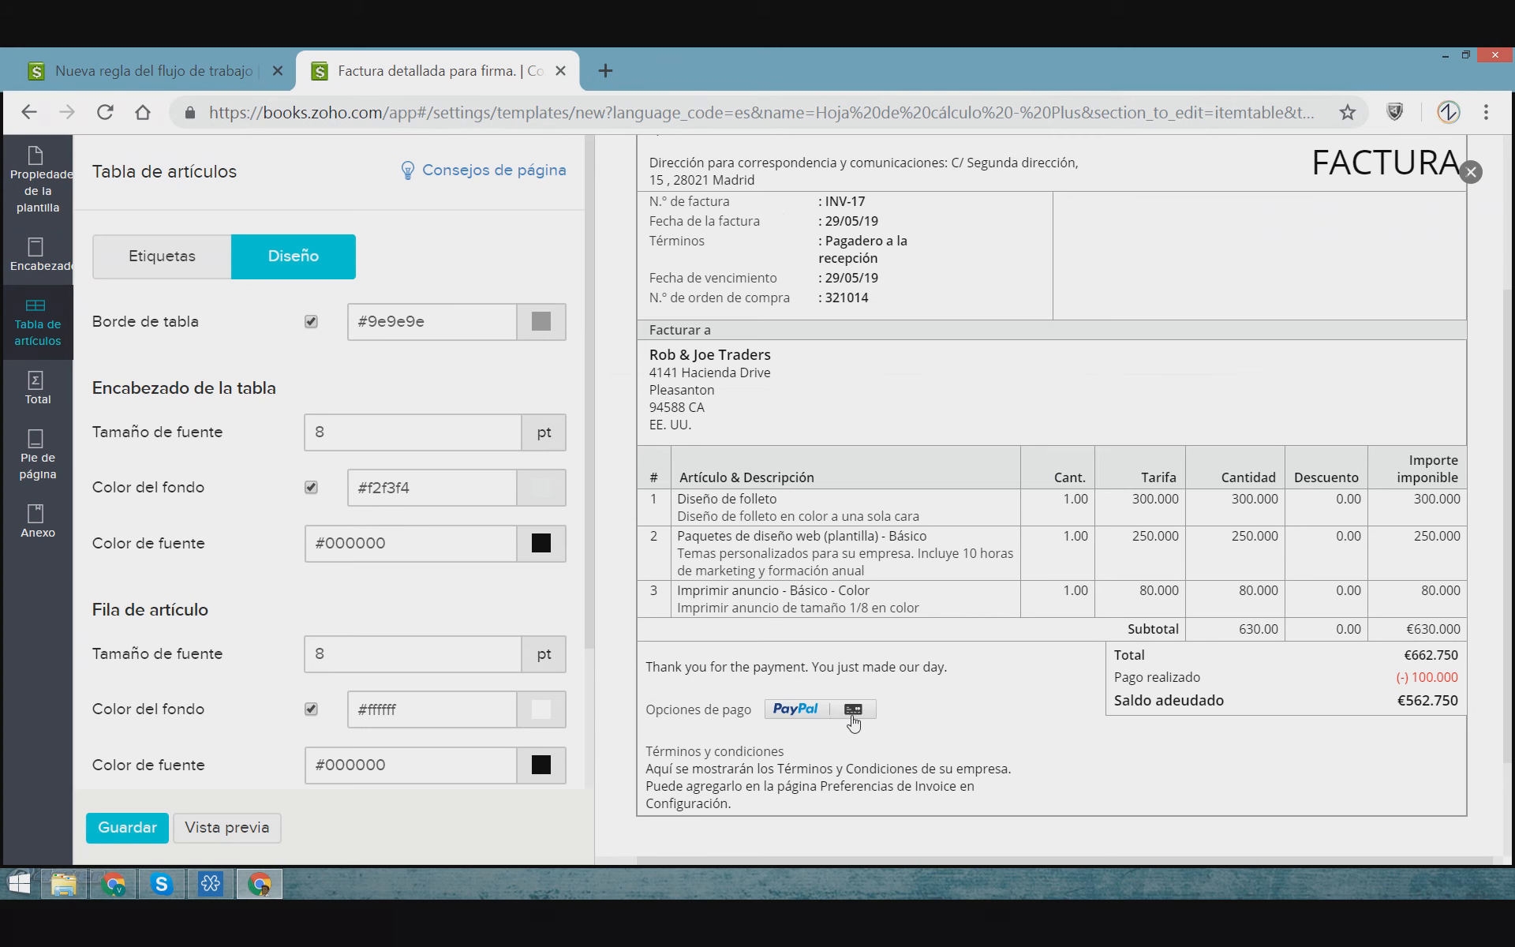
pyautogui.scroll(-2, 400, 676)
pyautogui.scroll(2, 426, 676)
pyautogui.moveTo(687, 478); pyautogui.dragTo(1449, 477)
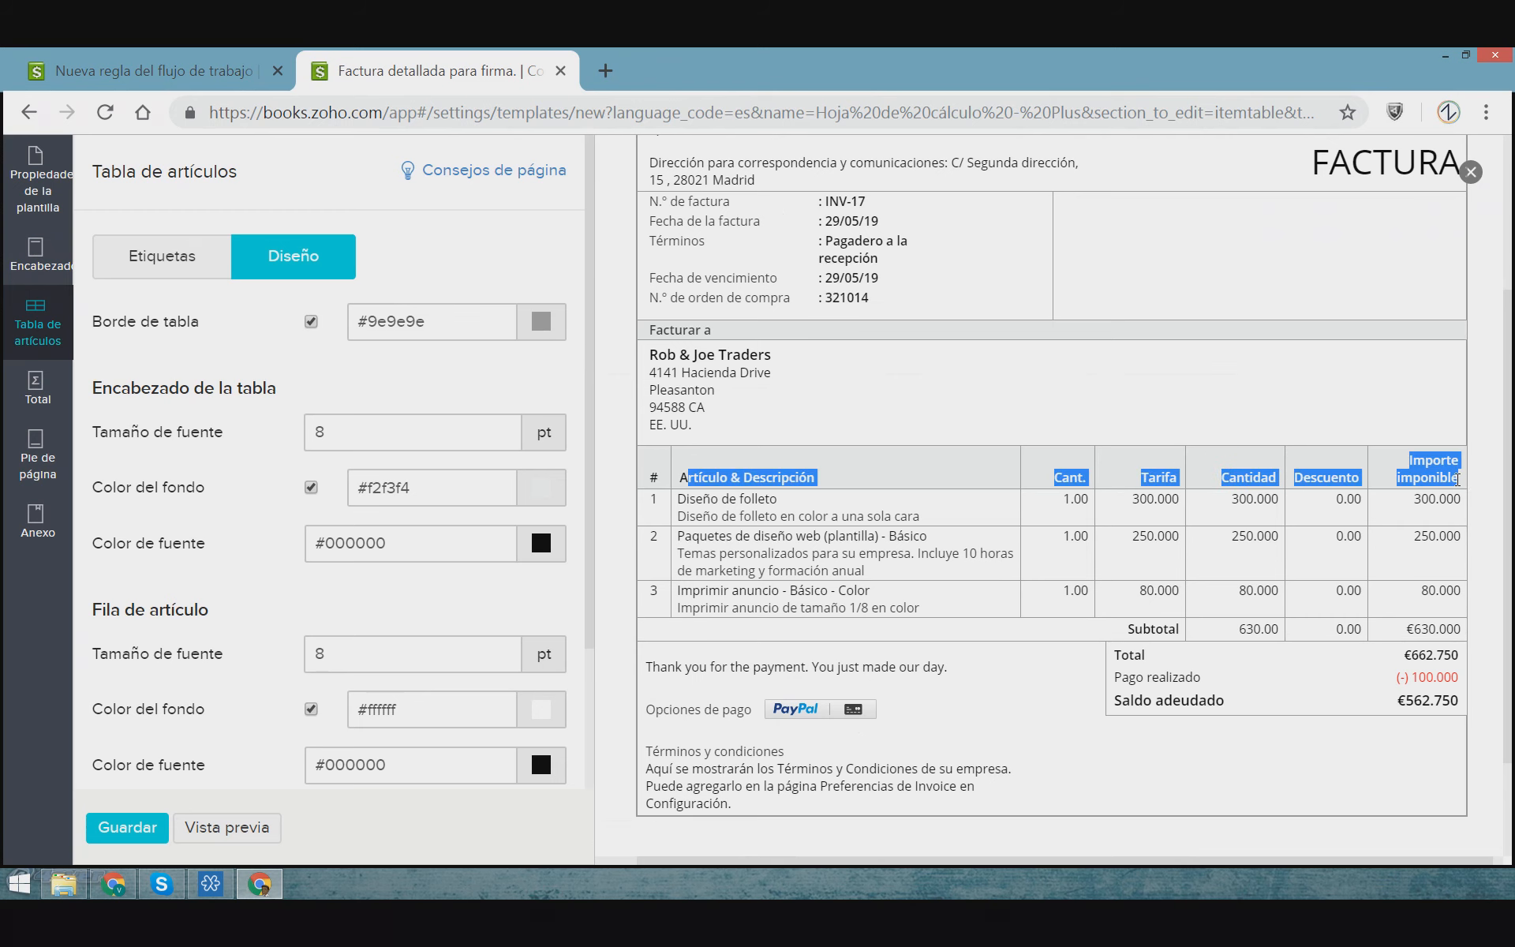
pyautogui.click(99, 640)
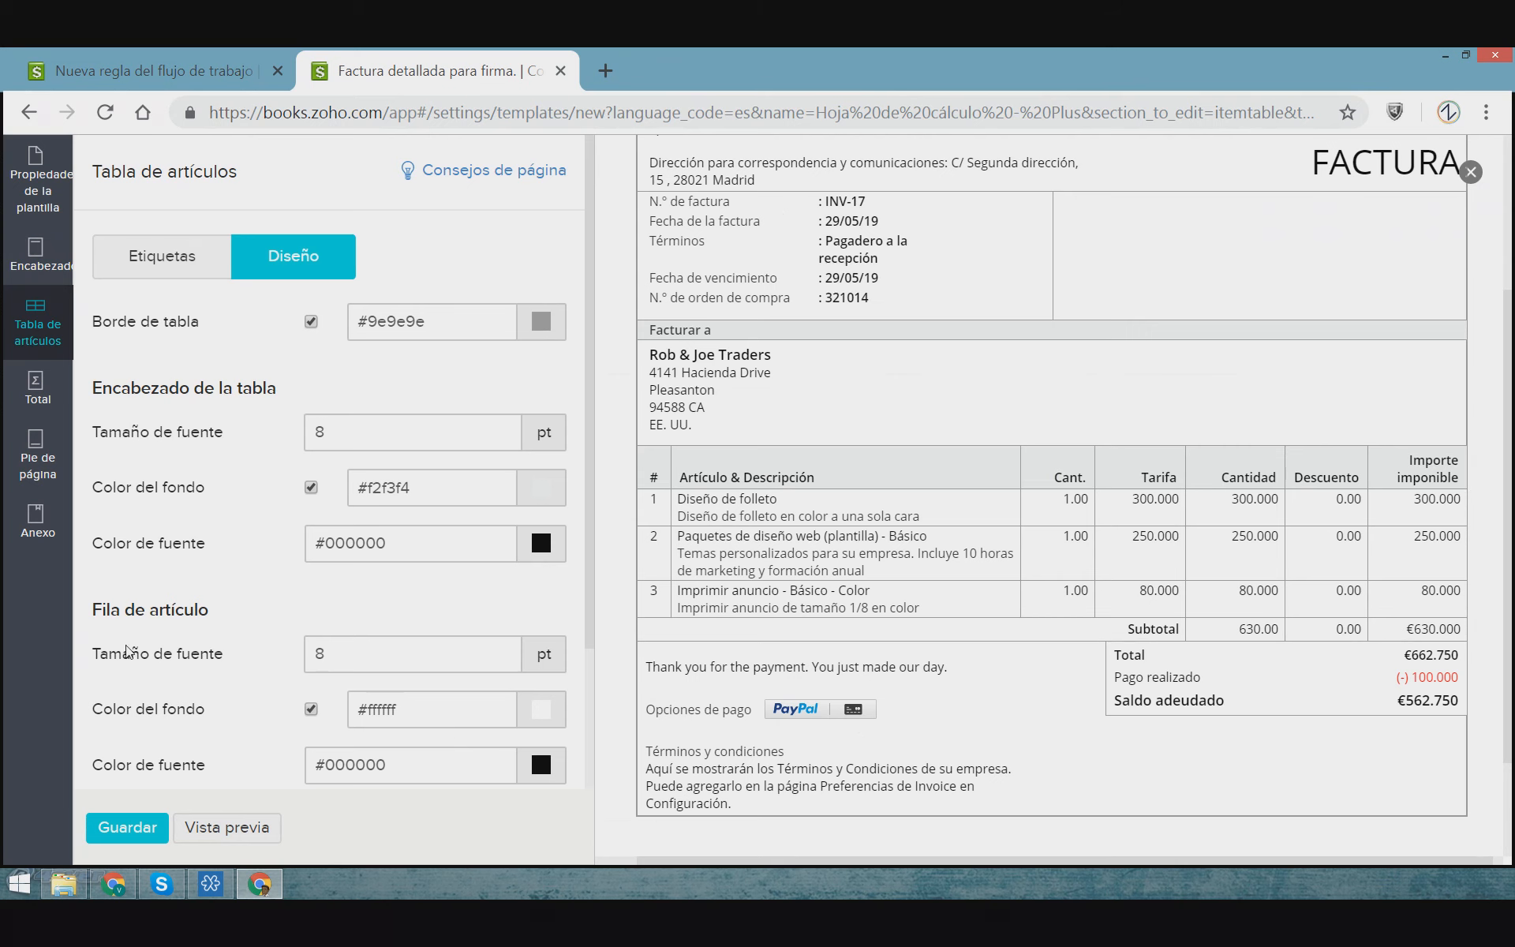
pyautogui.moveTo(677, 513); pyautogui.dragTo(1464, 620)
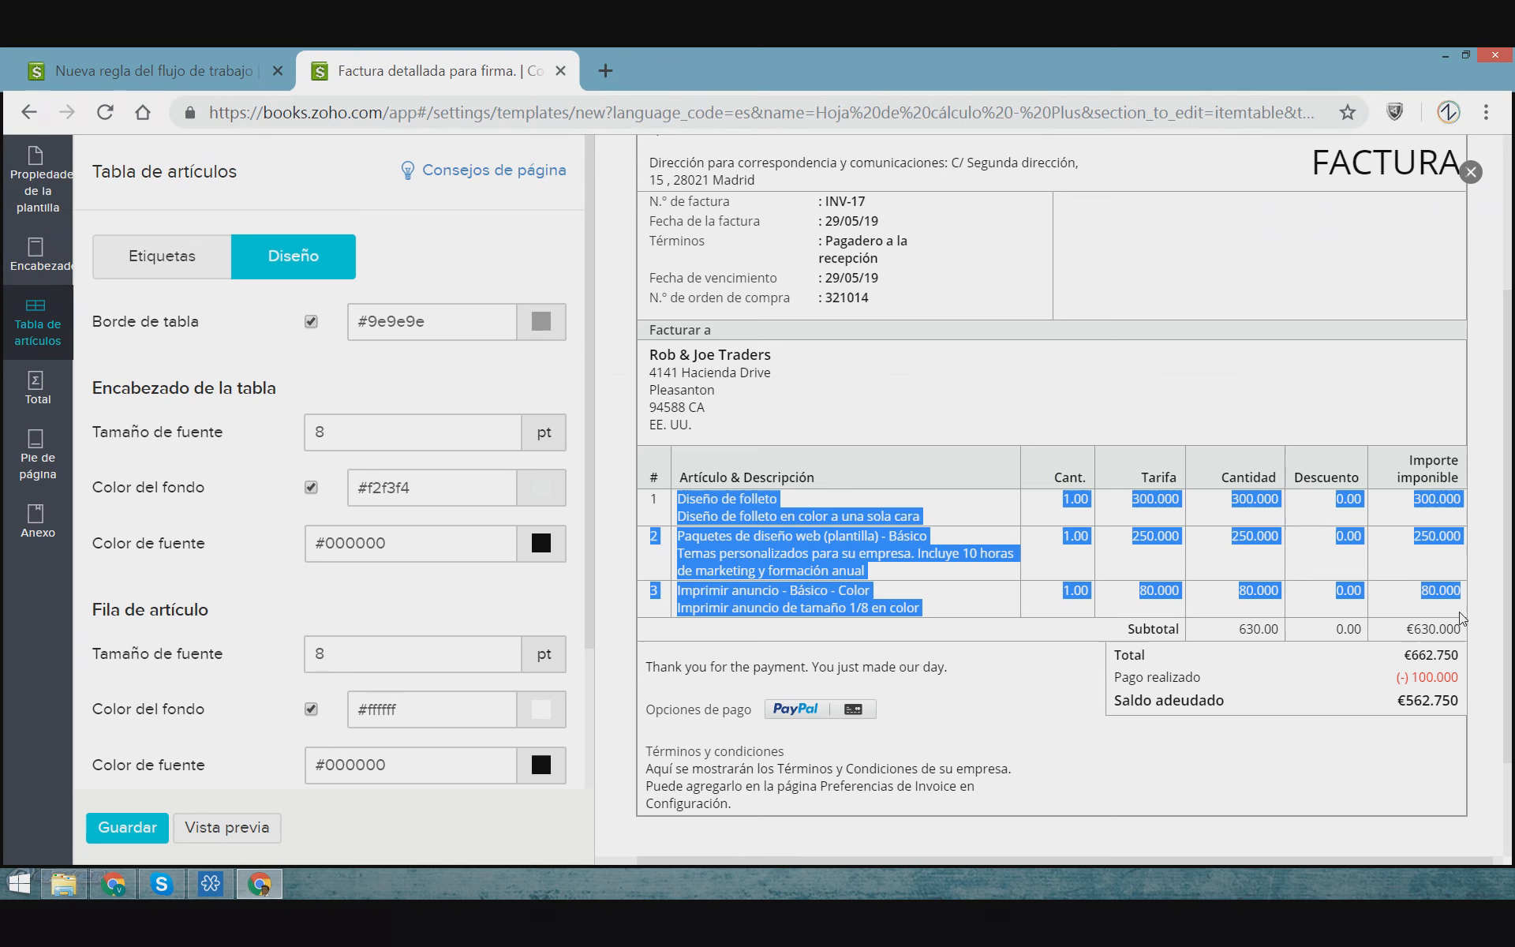
# Return to the item table's column labels and highlight the item rows in the preview
pyautogui.click(162, 258)
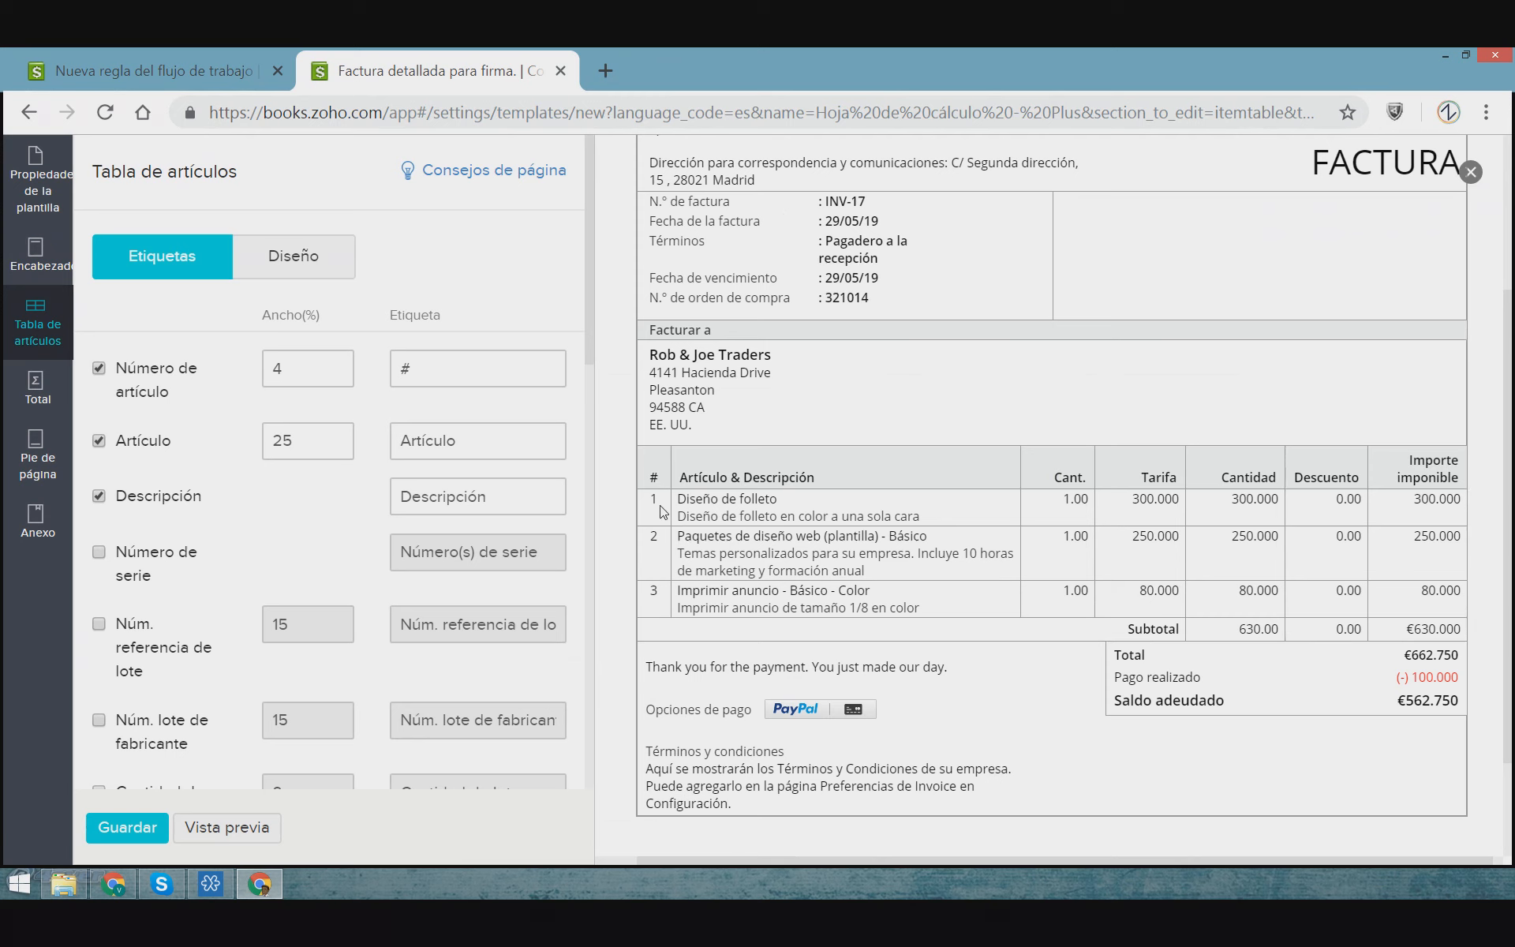
pyautogui.moveTo(662, 512); pyautogui.dragTo(665, 574)
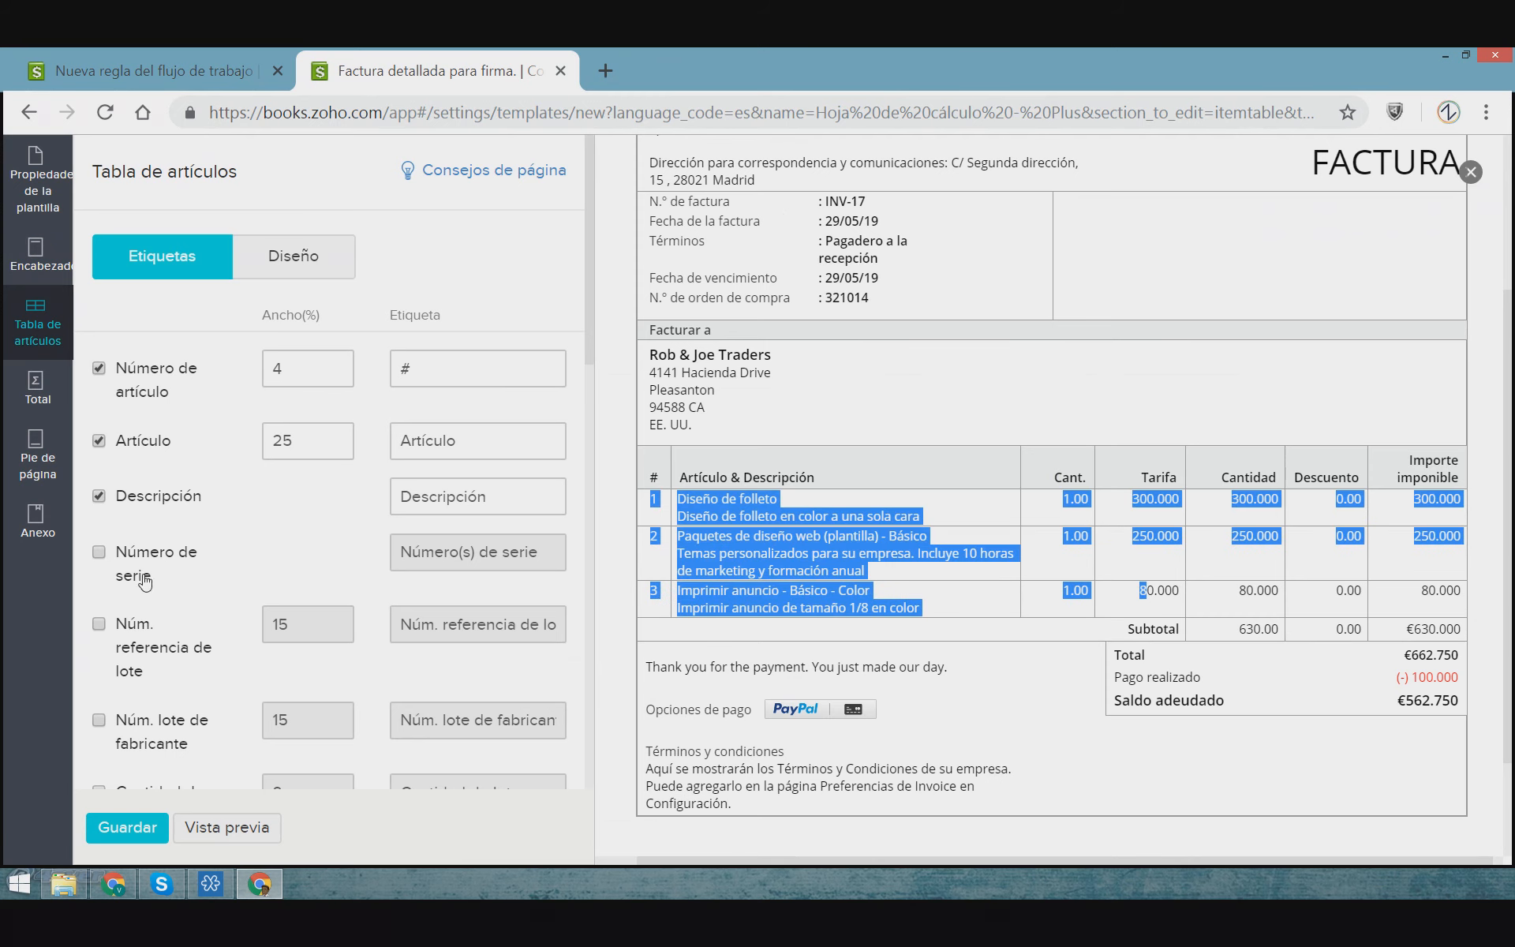
pyautogui.click(340, 530)
pyautogui.scroll(-3, 340, 530)
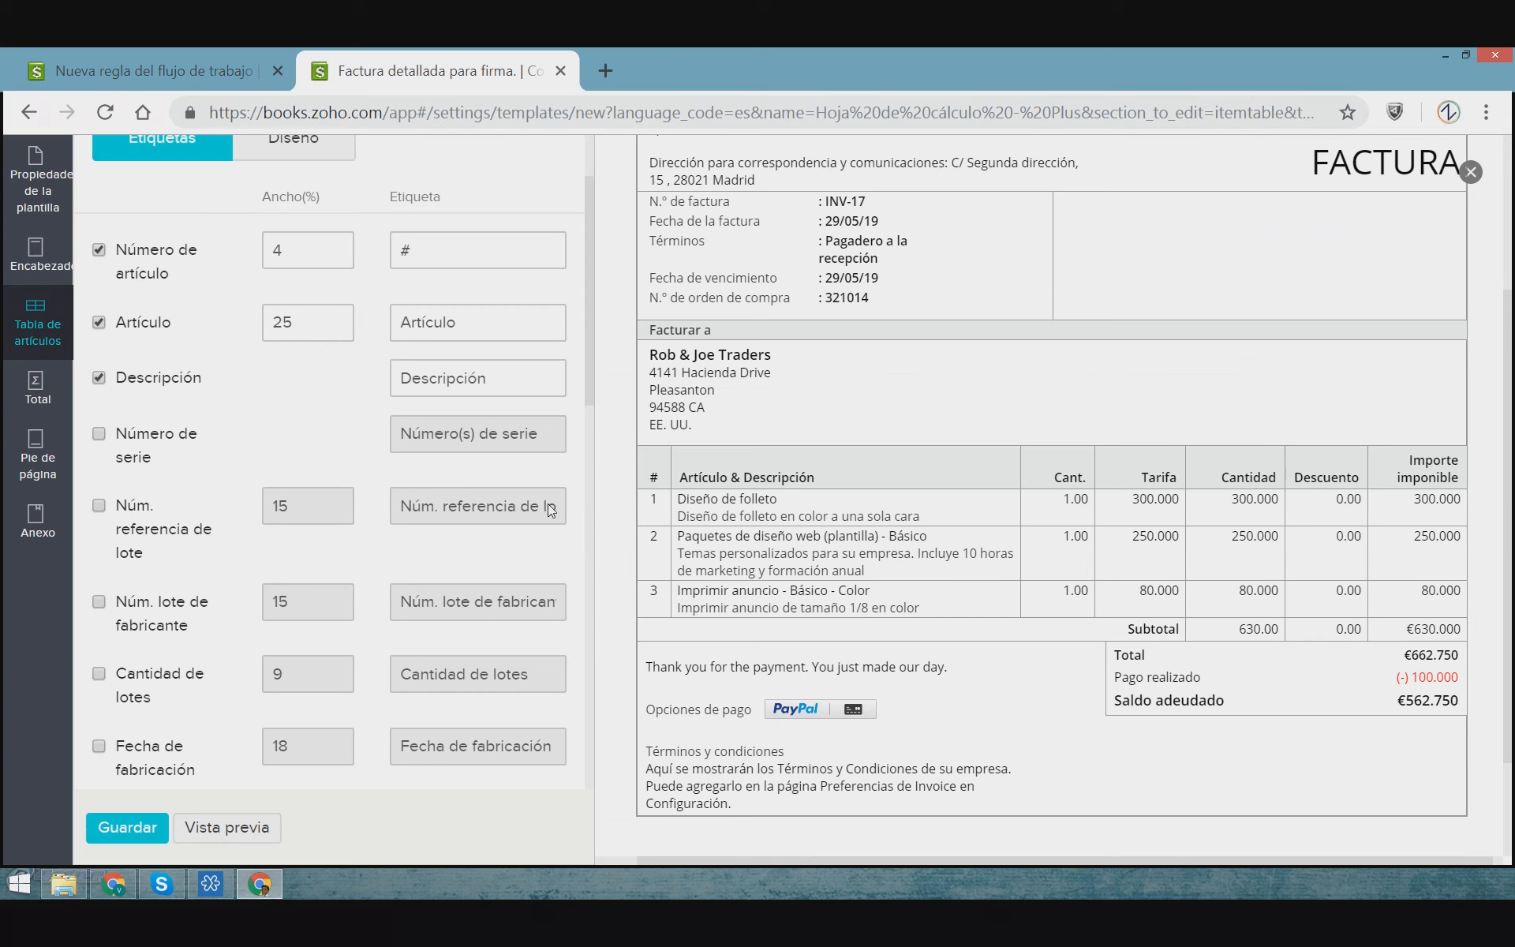
# Show the Número de serie, Núm. referencia de lote and Núm. lote de fabricante fields in the item table and check them in the preview
pyautogui.click(99, 433)
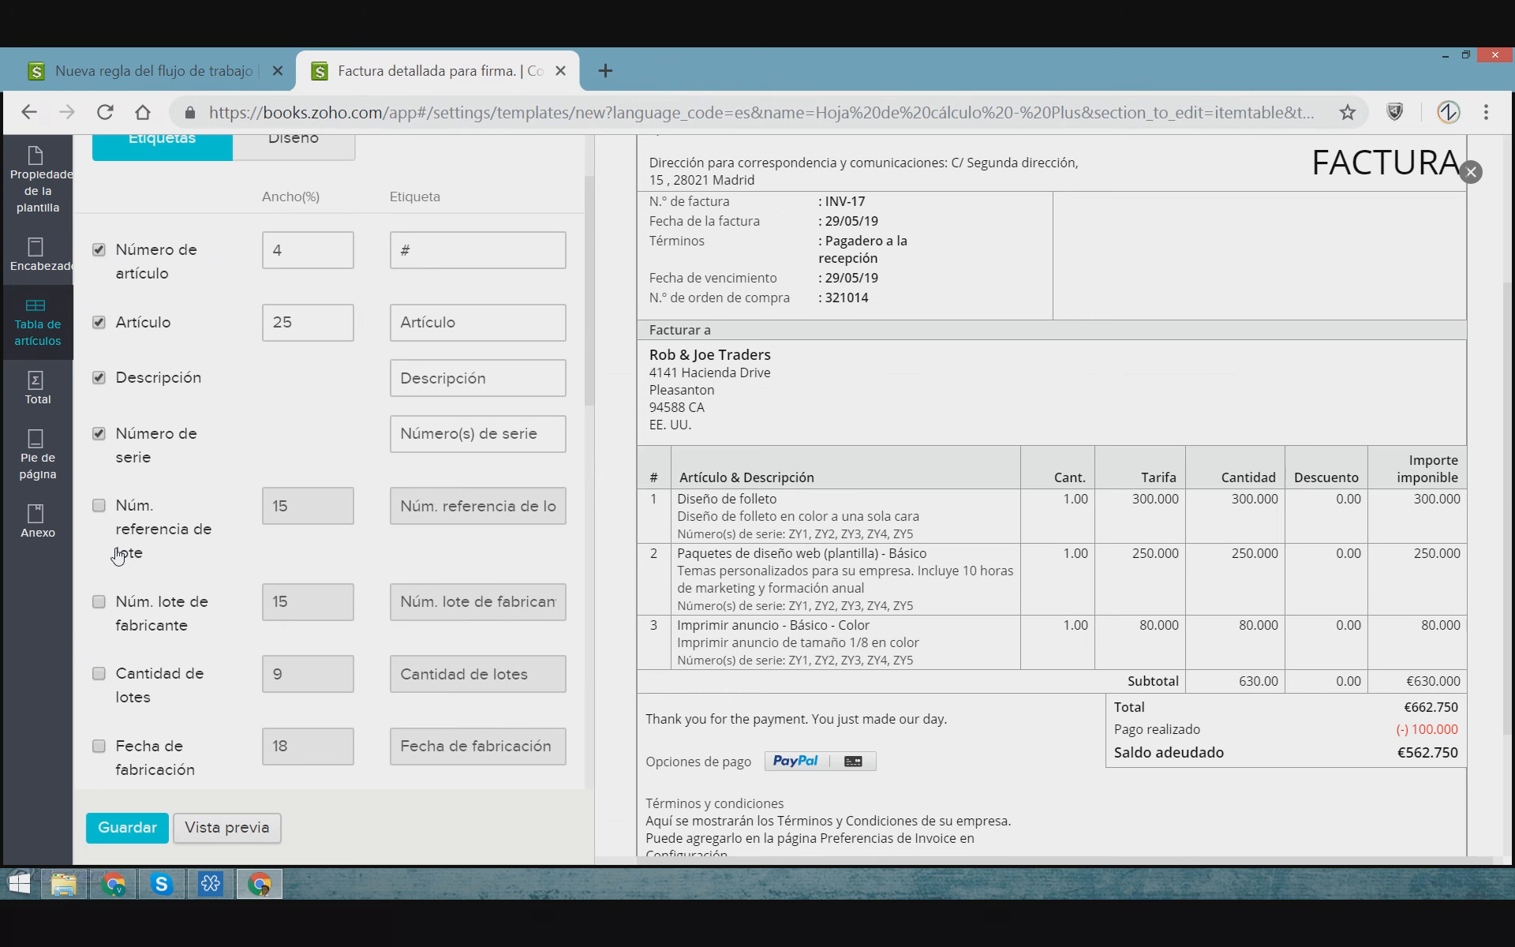
pyautogui.click(98, 506)
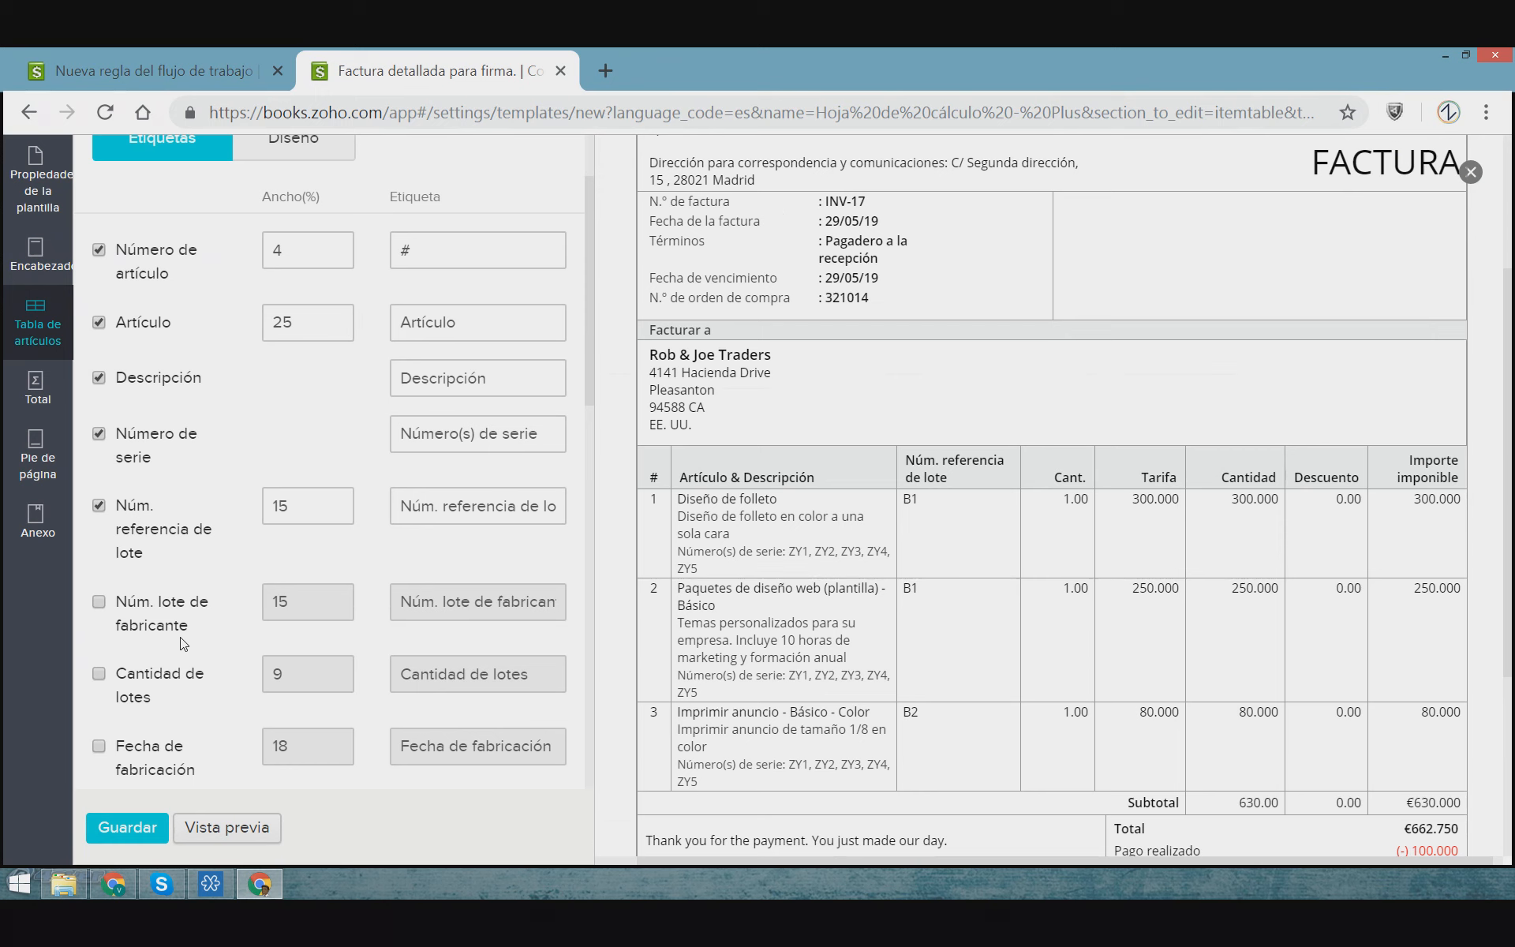
pyautogui.click(100, 602)
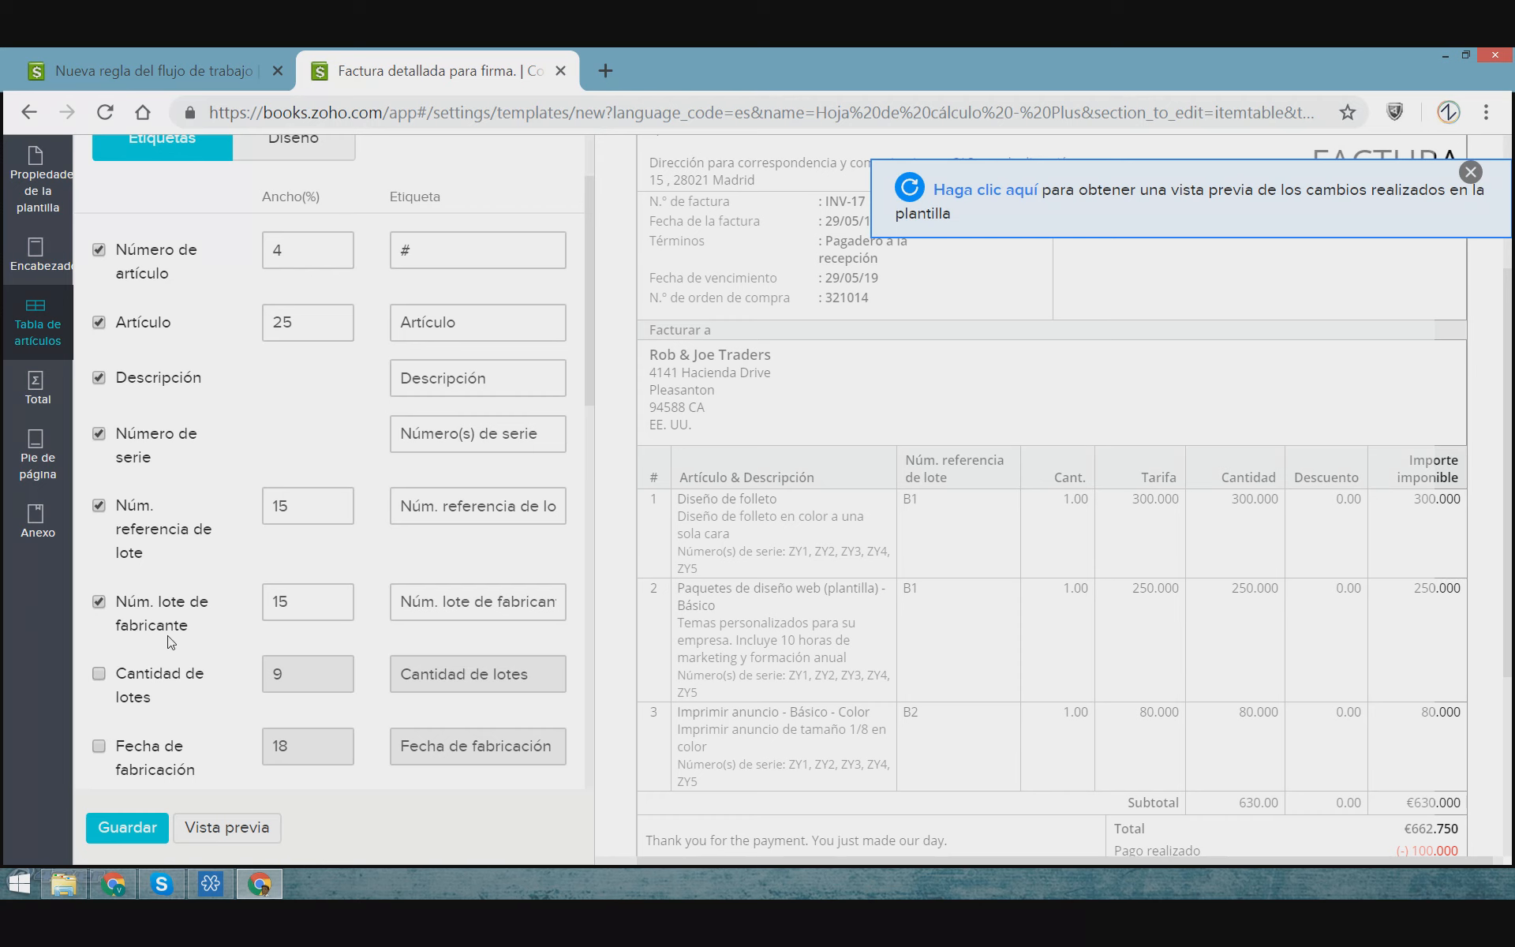
pyautogui.click(218, 824)
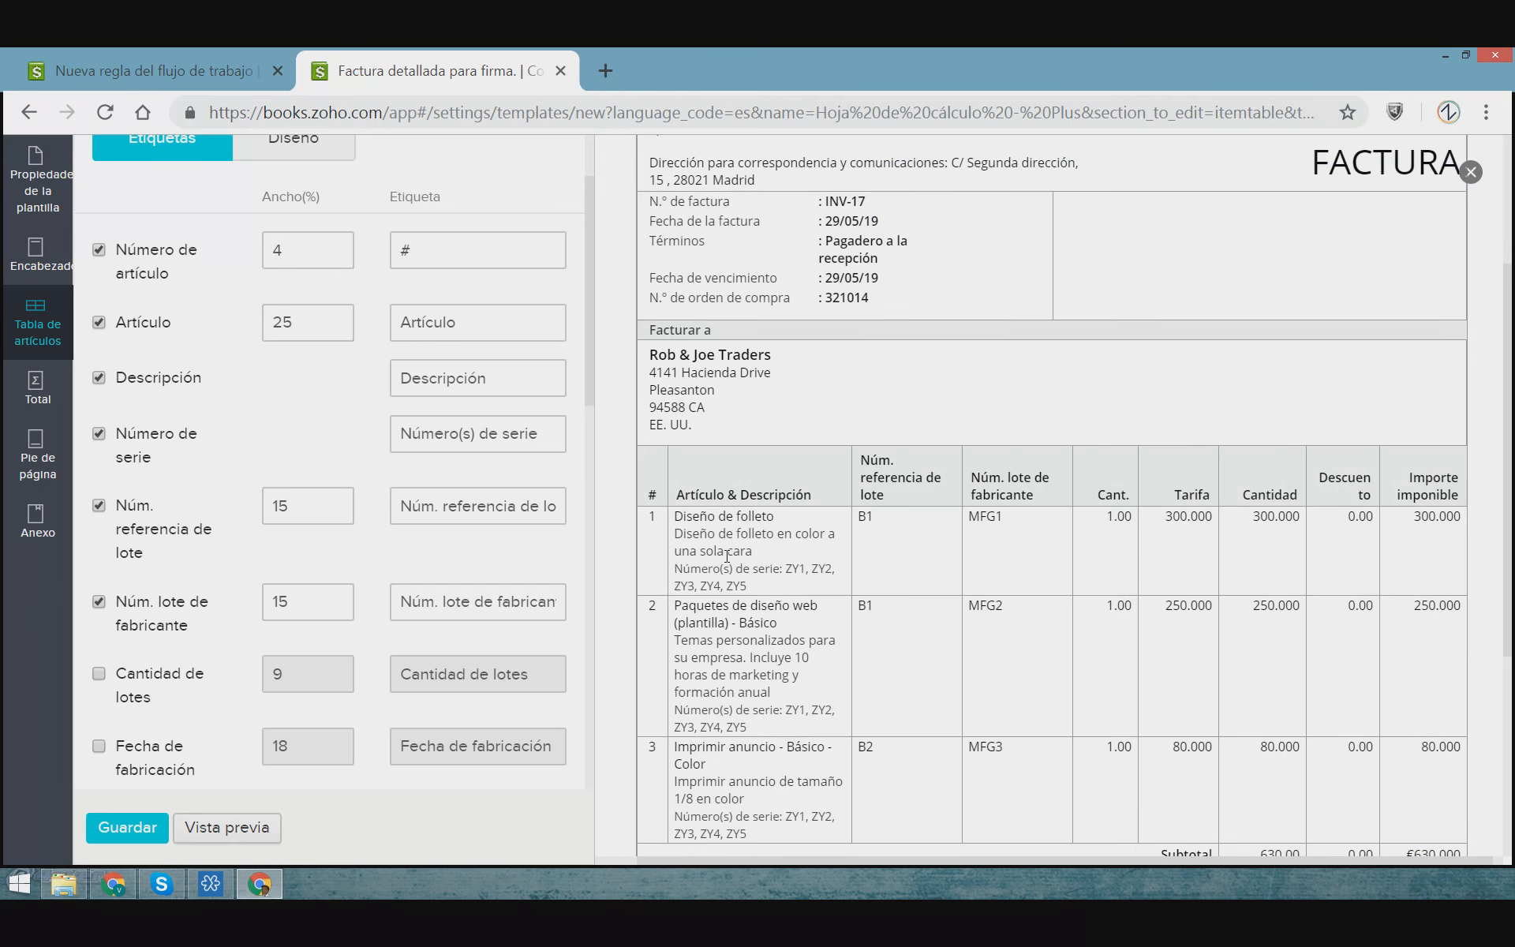
pyautogui.moveTo(674, 639); pyautogui.dragTo(780, 736)
pyautogui.scroll(-3, 780, 736)
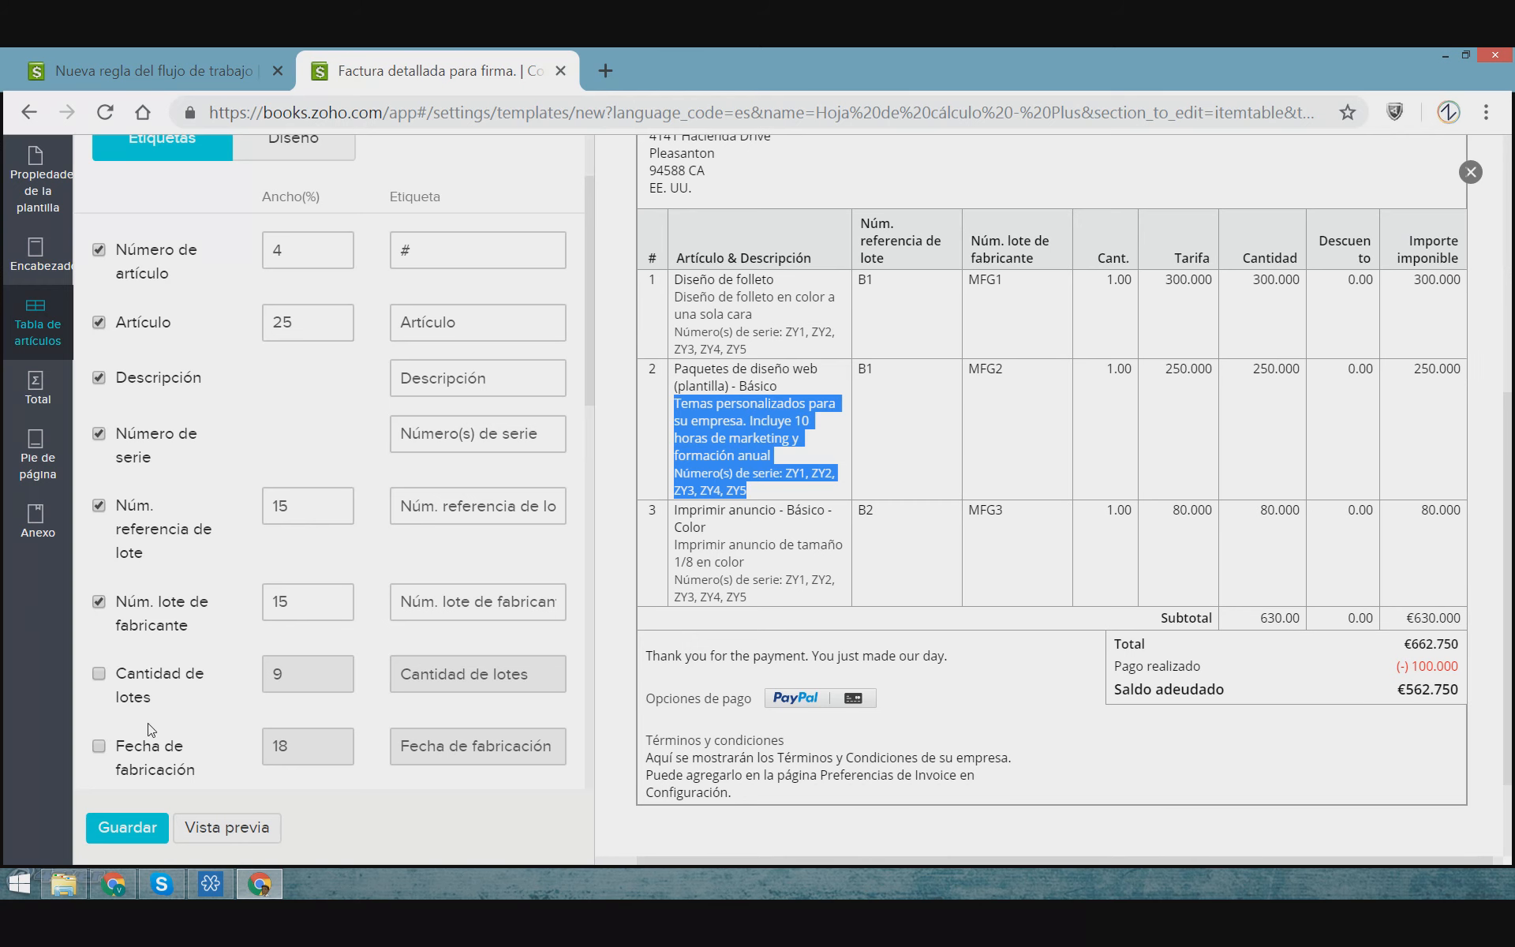
# Review the remaining item table columns, from lot quantity and dates through product codes, rate, taxes, discount and totals
pyautogui.scroll(-2, 155, 700)
pyautogui.scroll(-4, 155, 700)
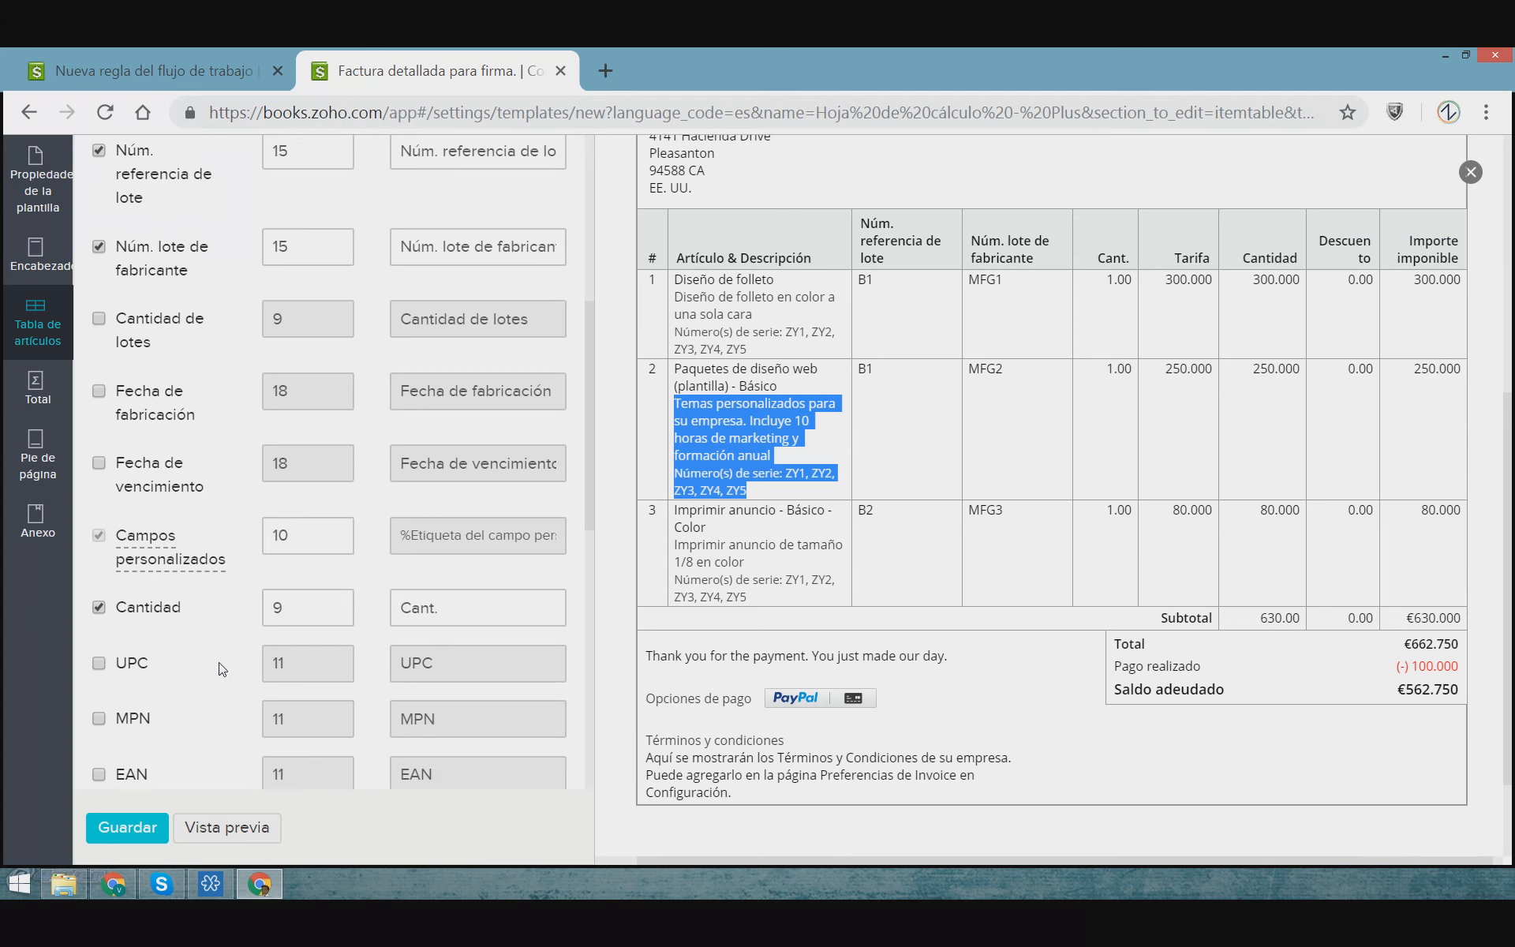
pyautogui.scroll(2, 157, 663)
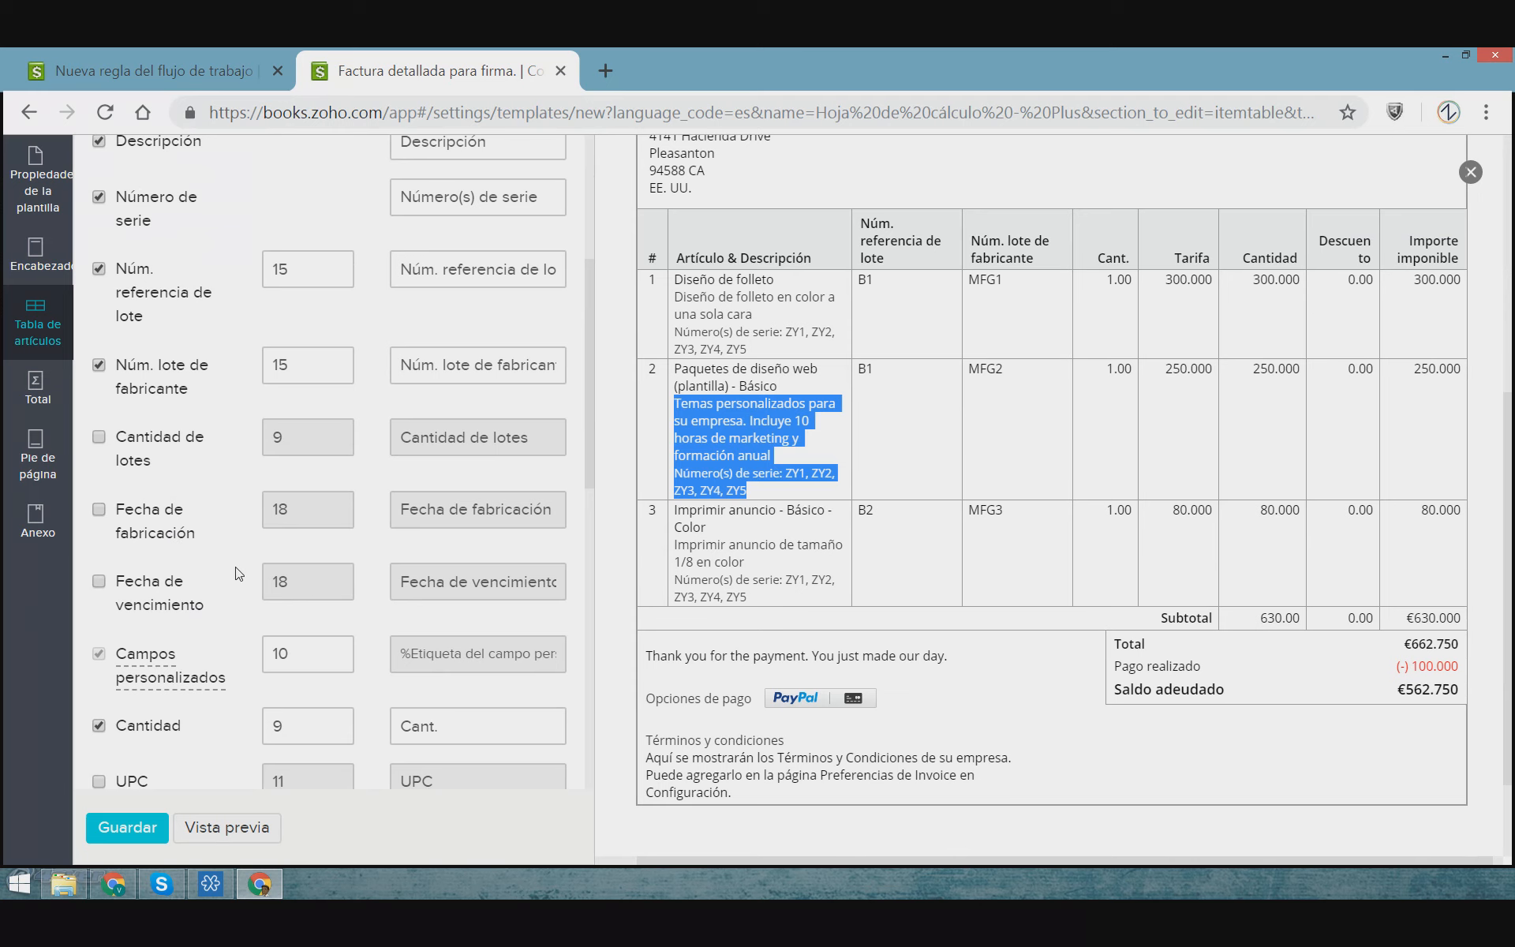
pyautogui.scroll(3, 239, 574)
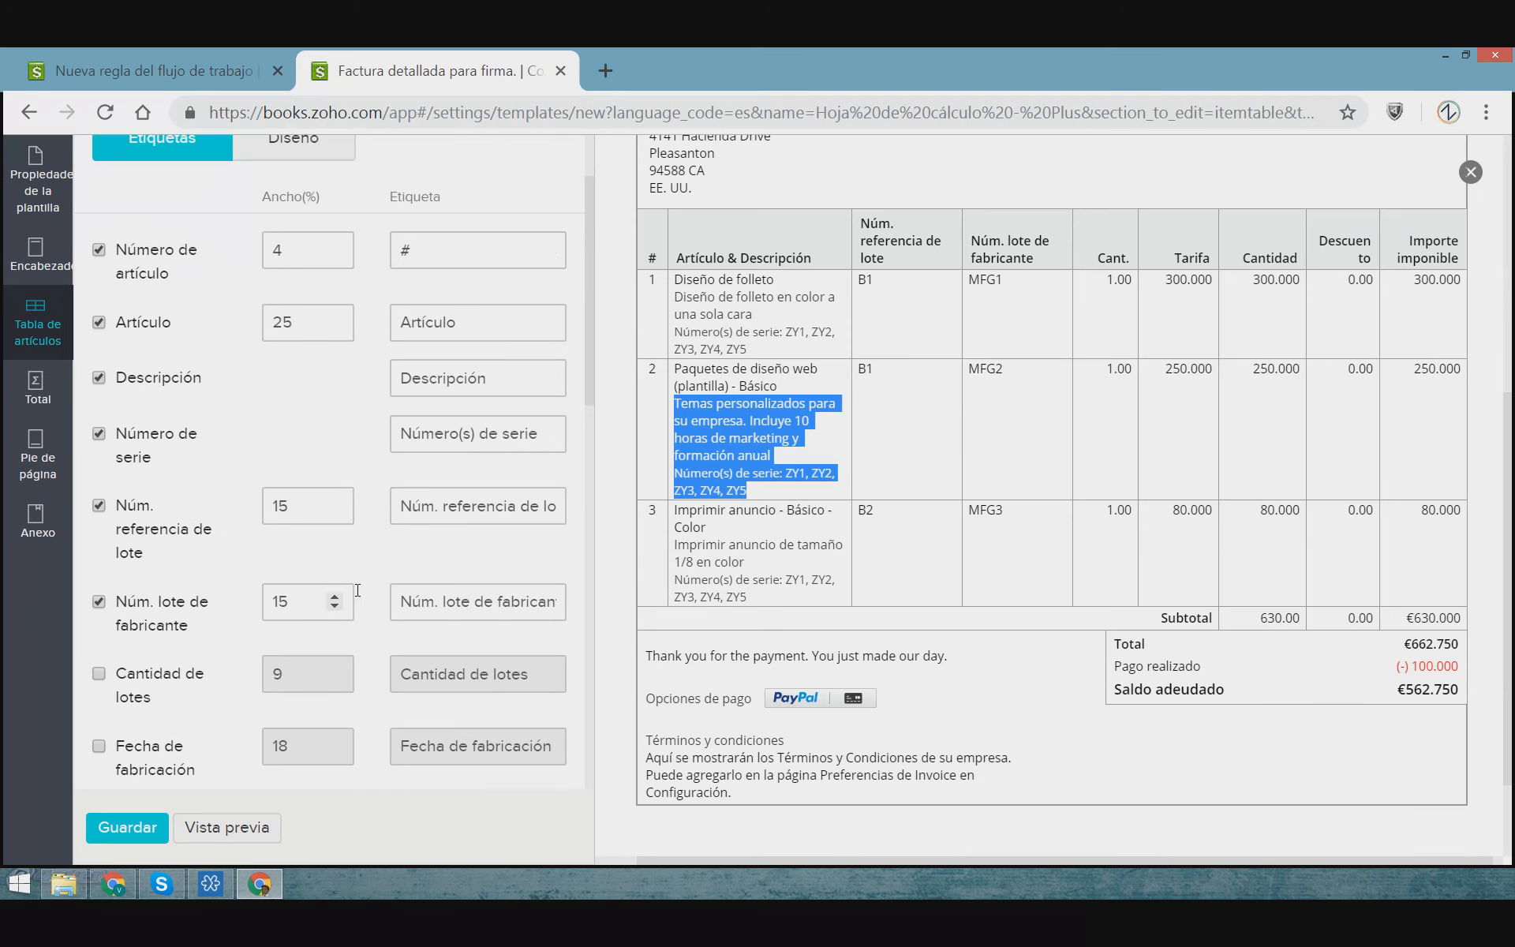
pyautogui.scroll(-3, 165, 376)
pyautogui.scroll(-5, 162, 459)
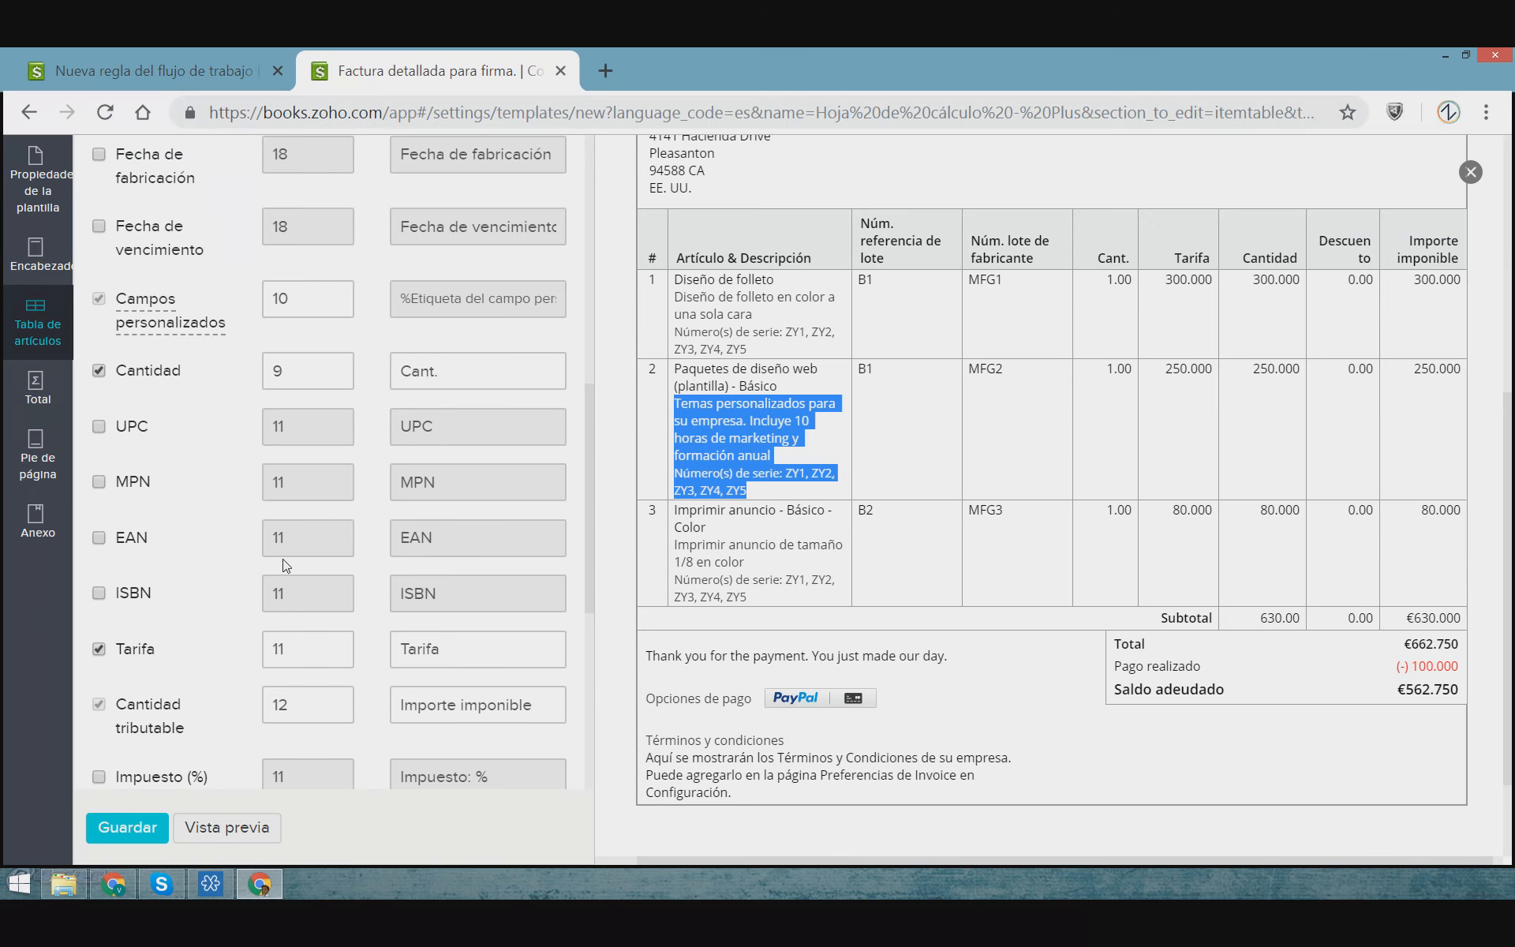
pyautogui.scroll(-3, 265, 543)
pyautogui.scroll(-2, 270, 548)
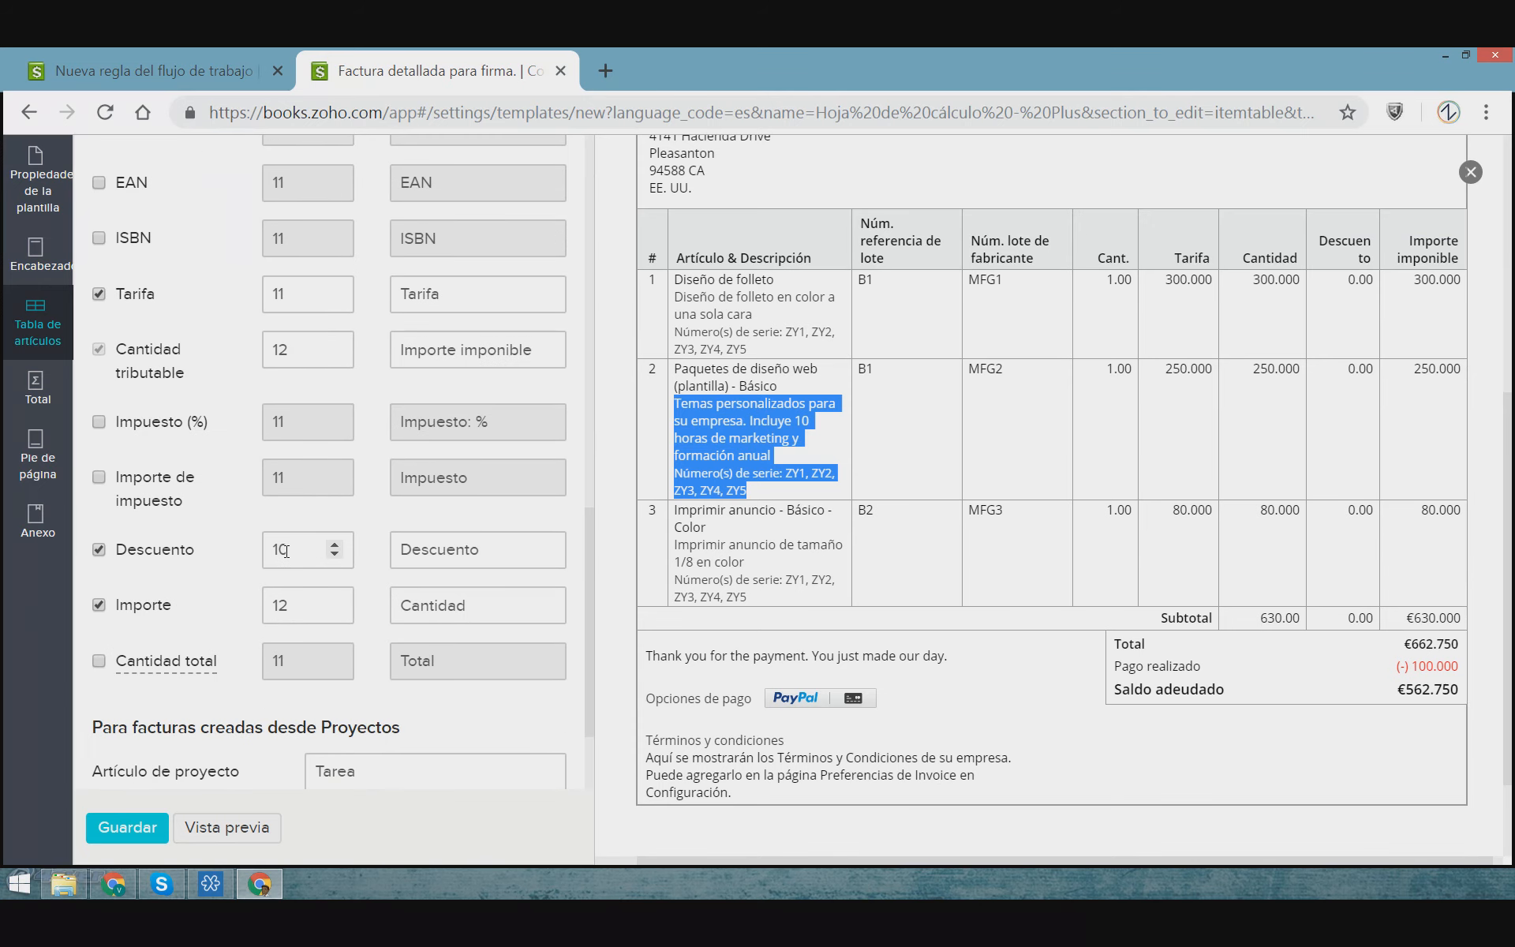
pyautogui.scroll(-2, 261, 489)
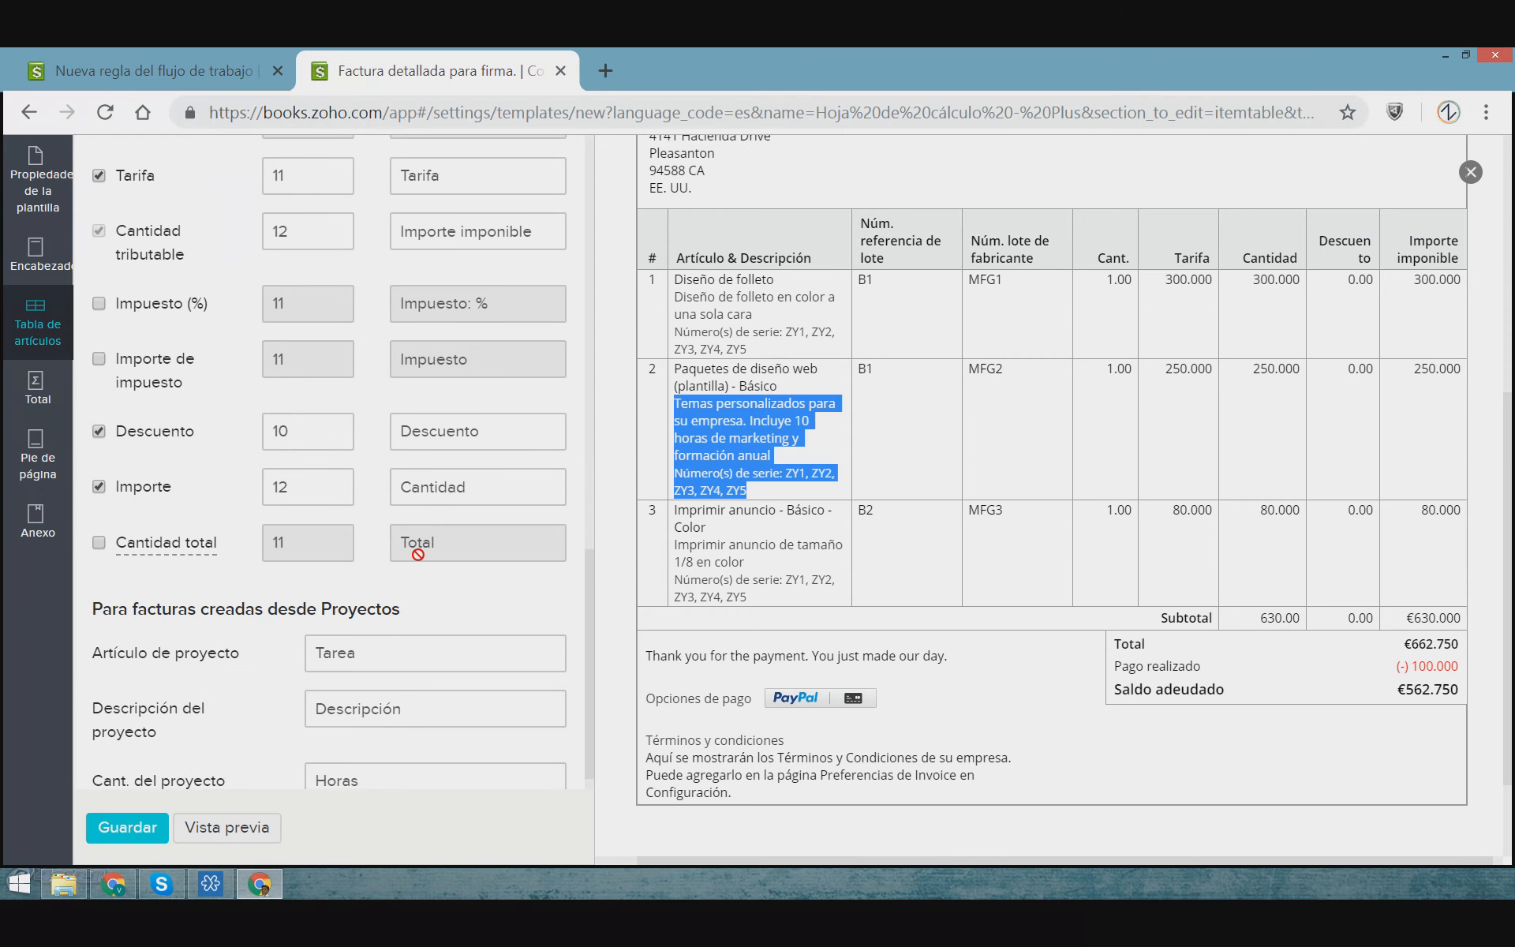
pyautogui.scroll(5, 411, 558)
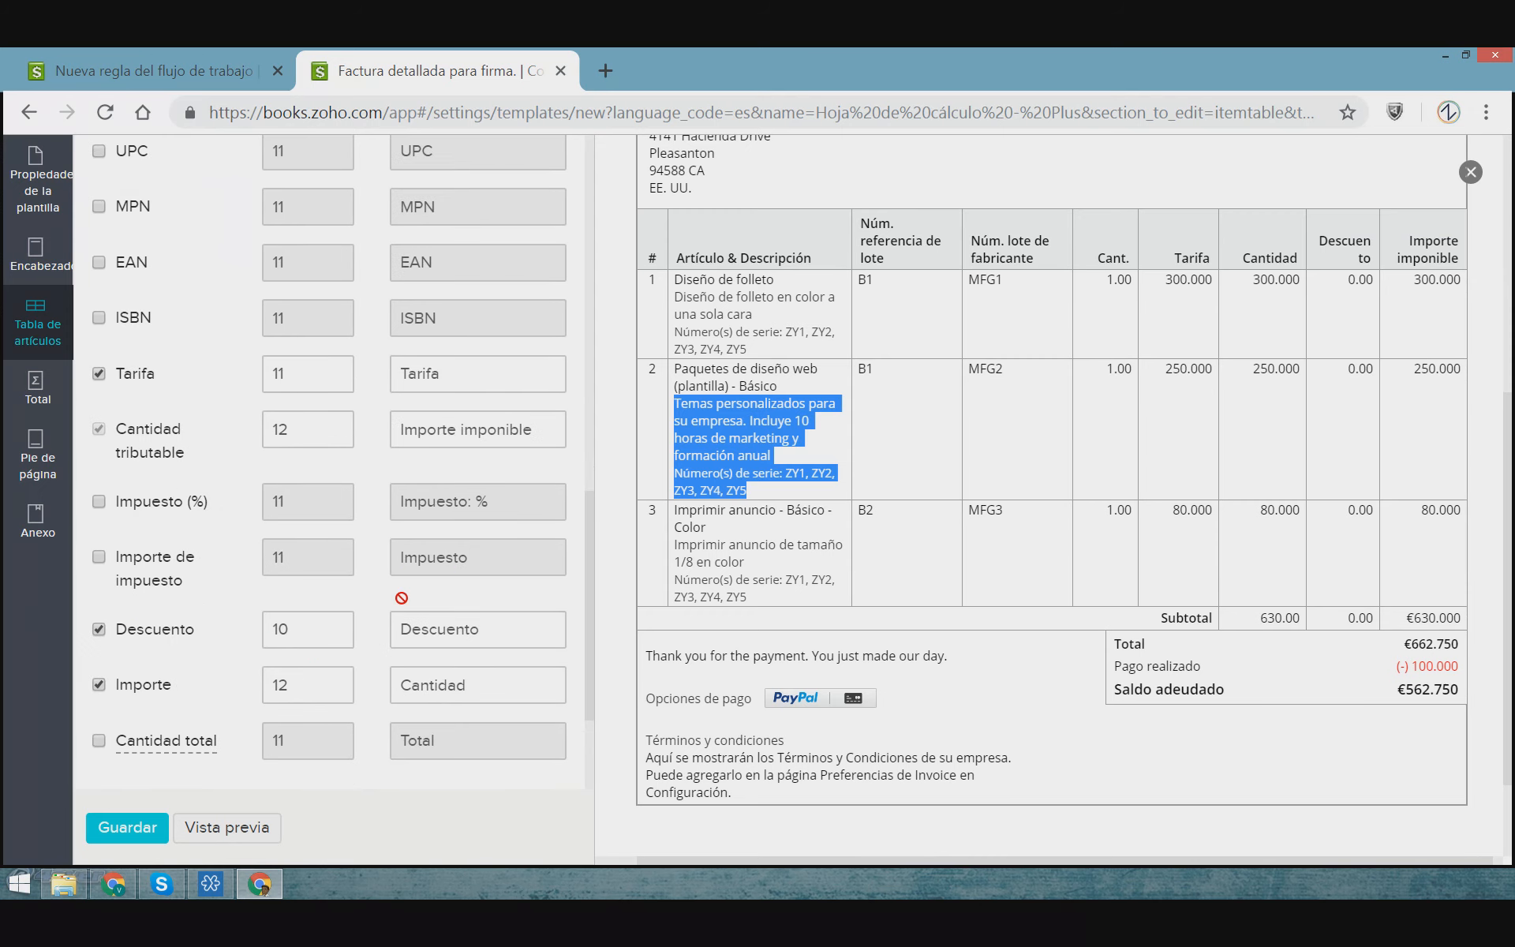
pyautogui.scroll(-2, 149, 483)
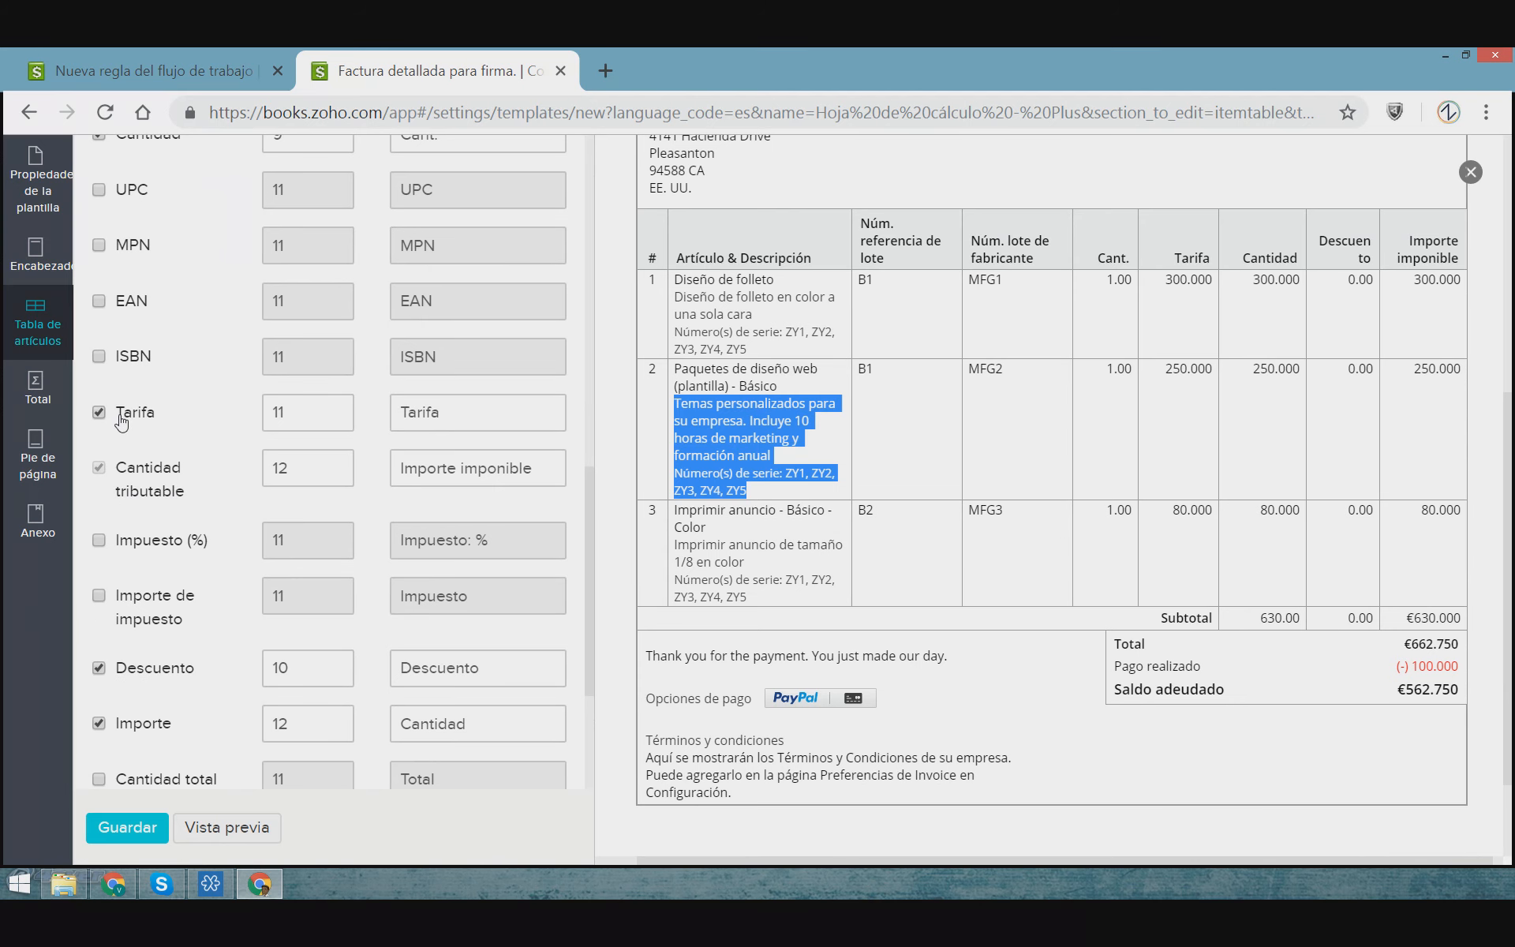
# Point out the Tarifa column in the preview and show the Impuesto (%) column in the item table
pyautogui.click(704, 638)
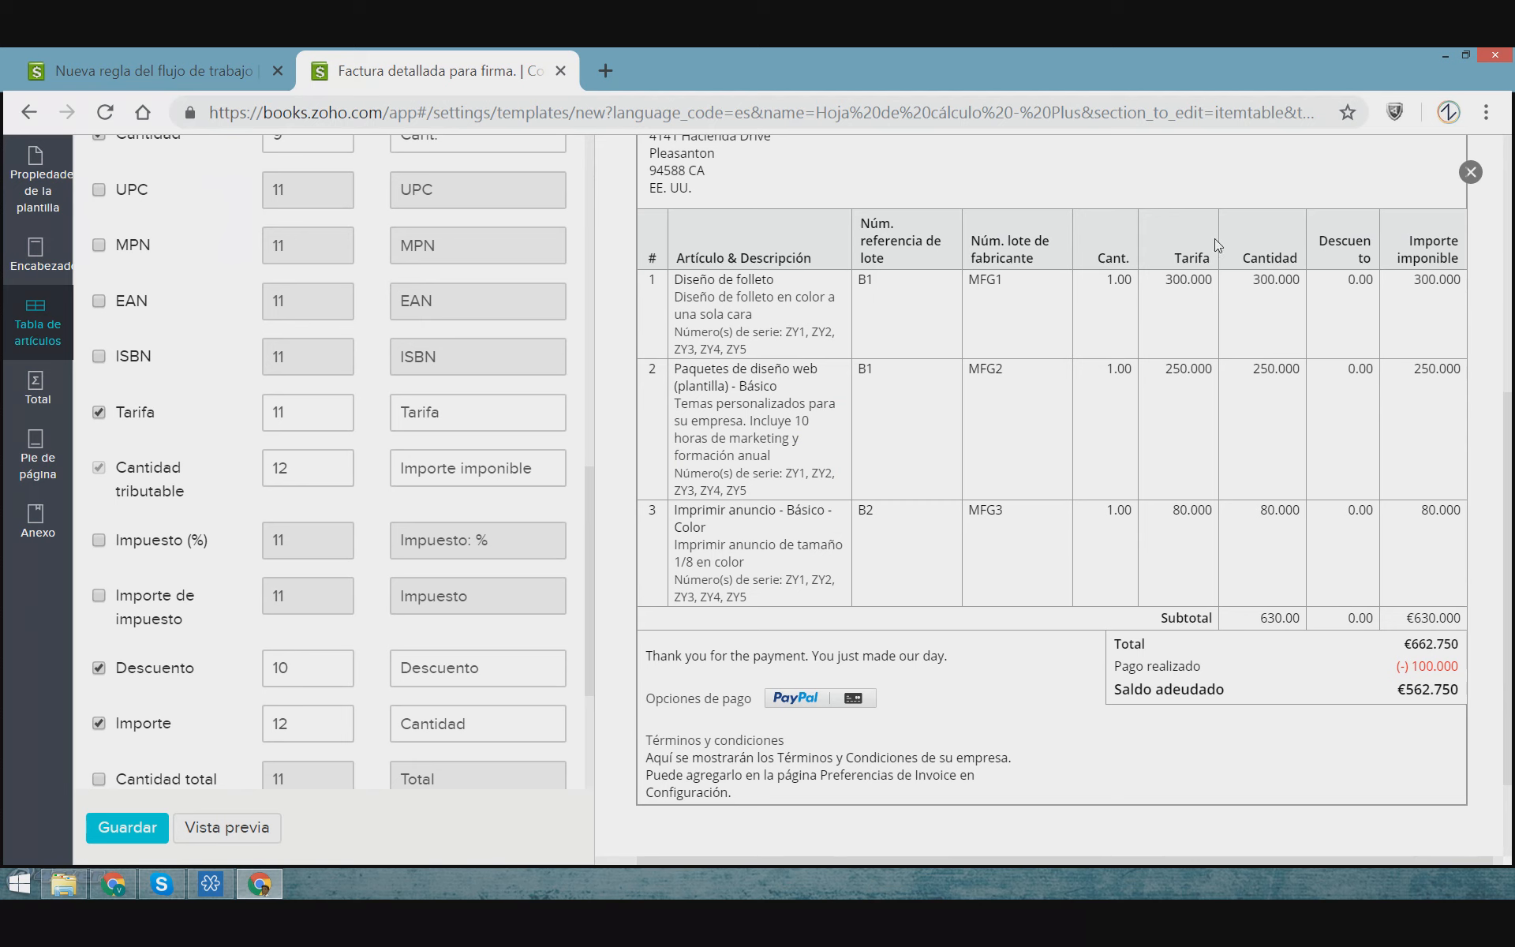
pyautogui.moveTo(1189, 254); pyautogui.dragTo(1206, 331)
pyautogui.click(1206, 379)
pyautogui.click(98, 541)
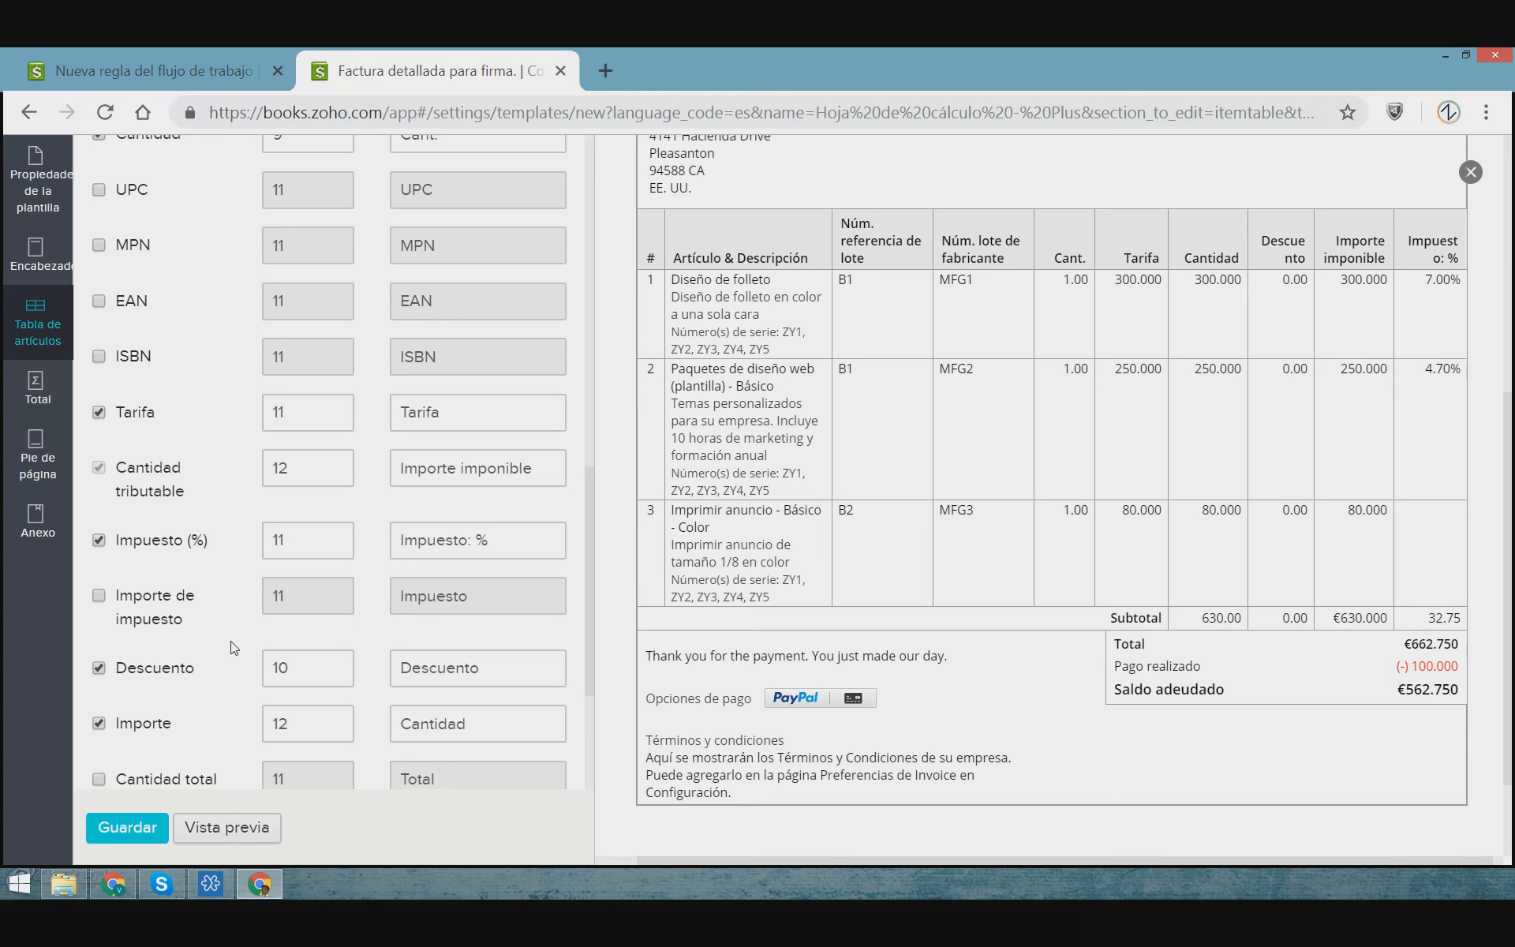
# Look over the tax amount, discount, amount and project invoice fields, and highlight the Descuento column's label
pyautogui.scroll(-3, 234, 647)
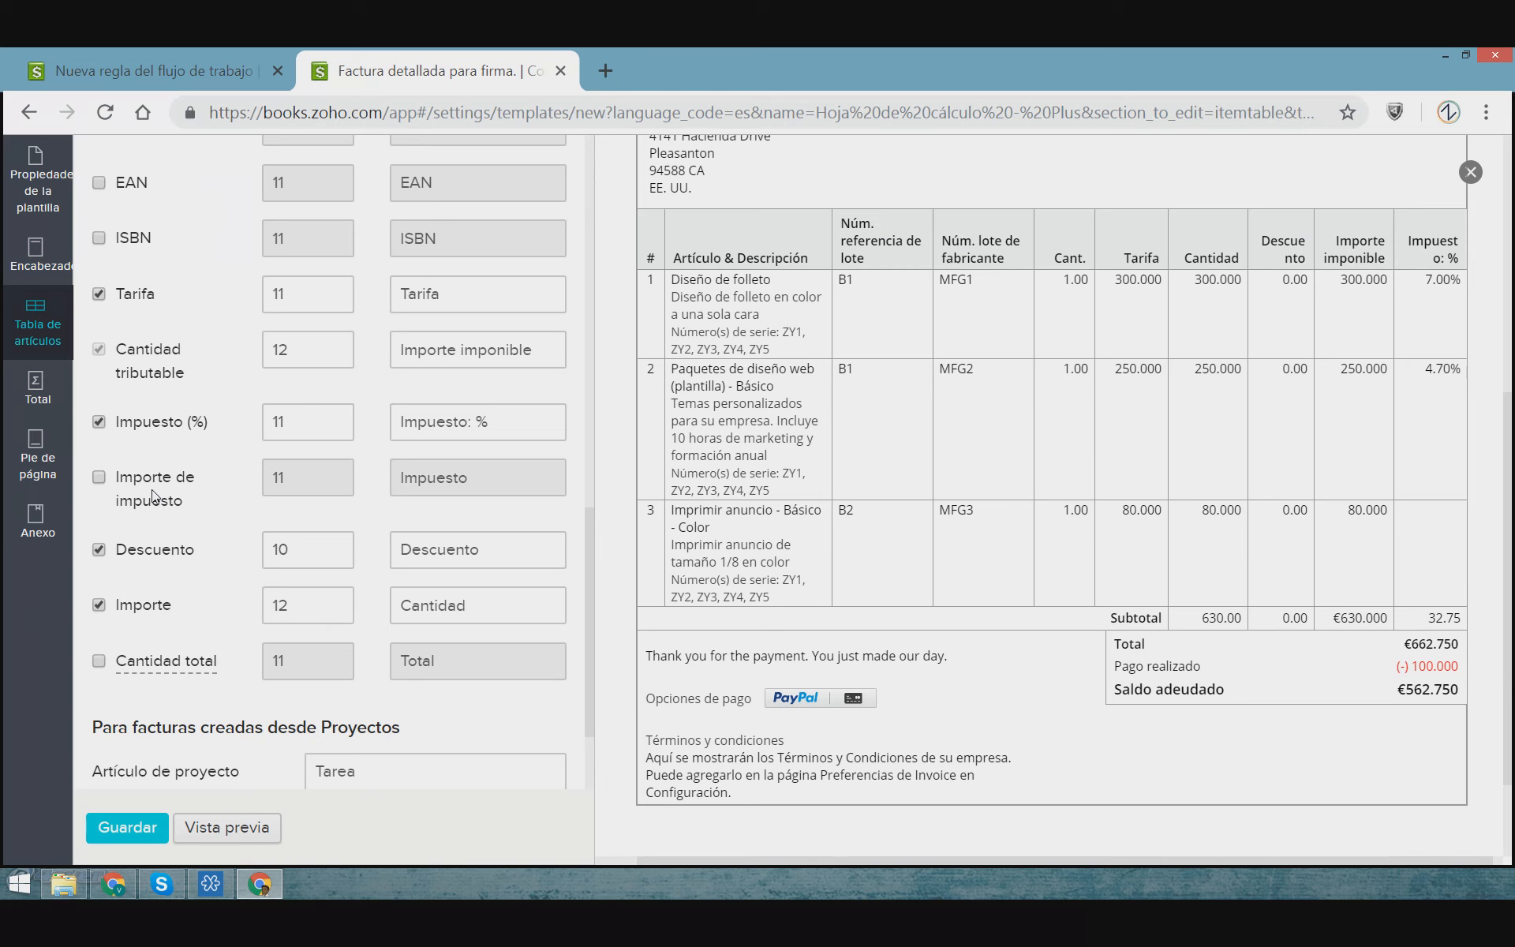
pyautogui.scroll(-2, 181, 576)
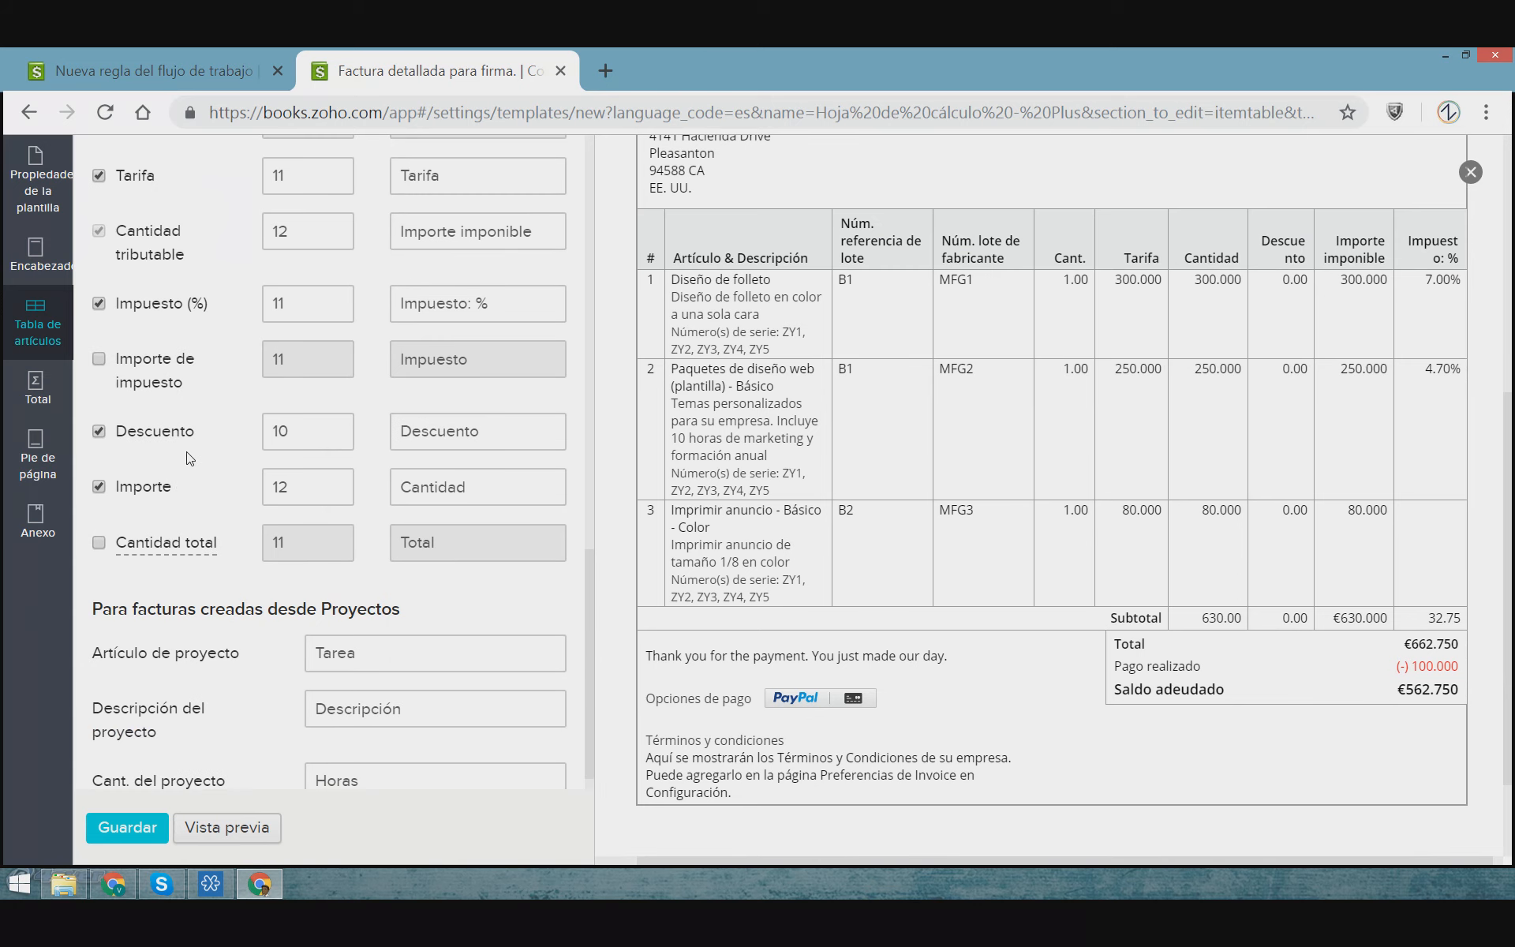
pyautogui.scroll(-1, 137, 259)
pyautogui.scroll(3, 137, 259)
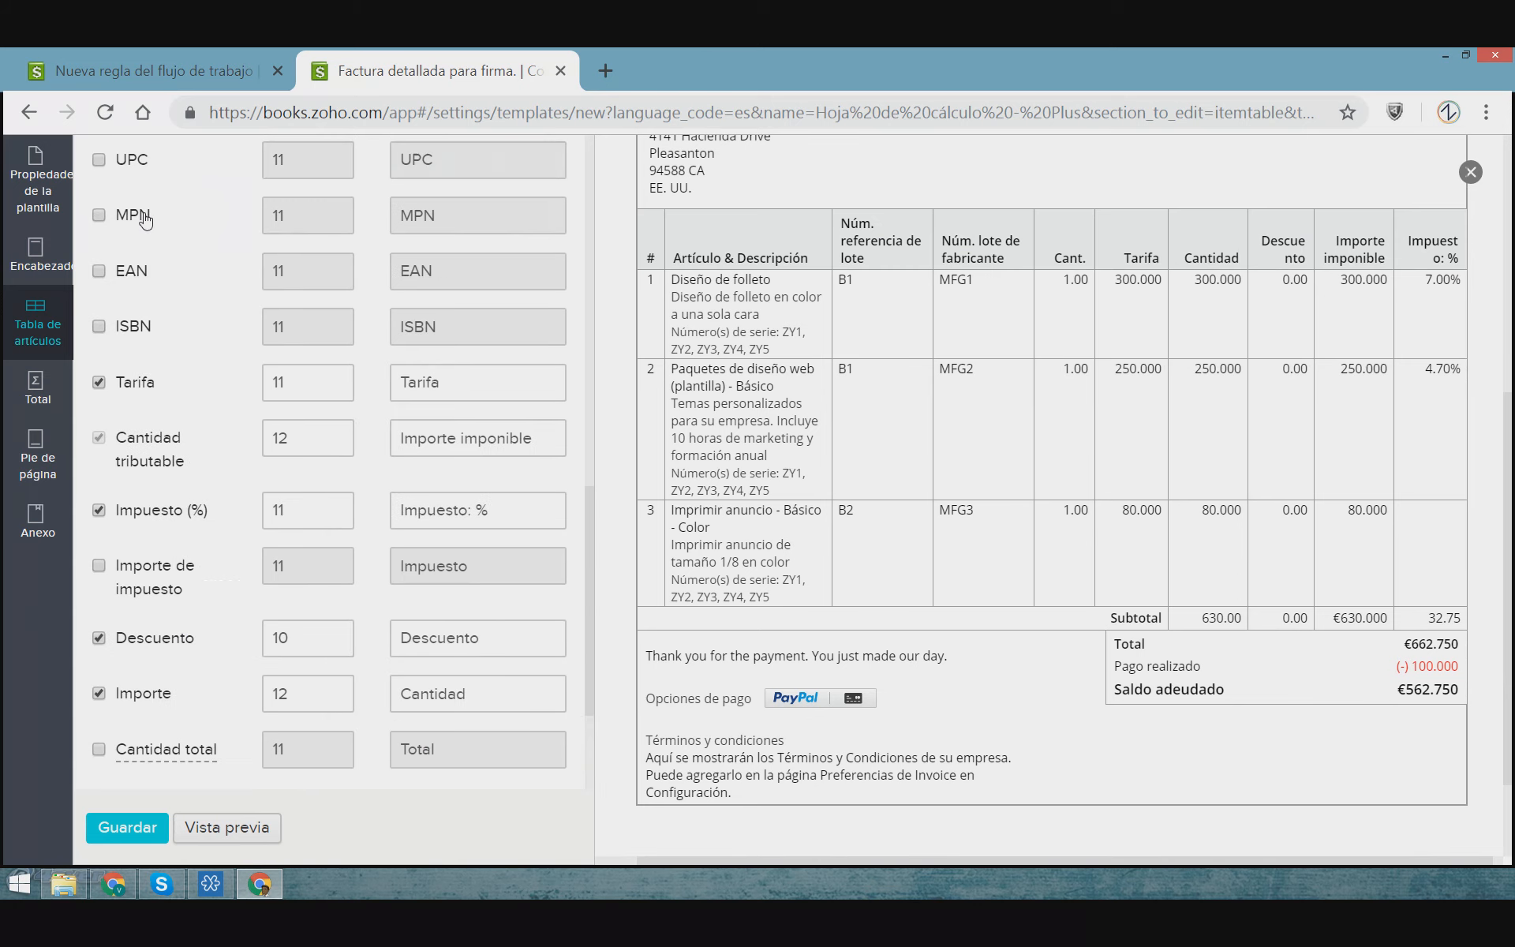
pyautogui.scroll(-1, 375, 487)
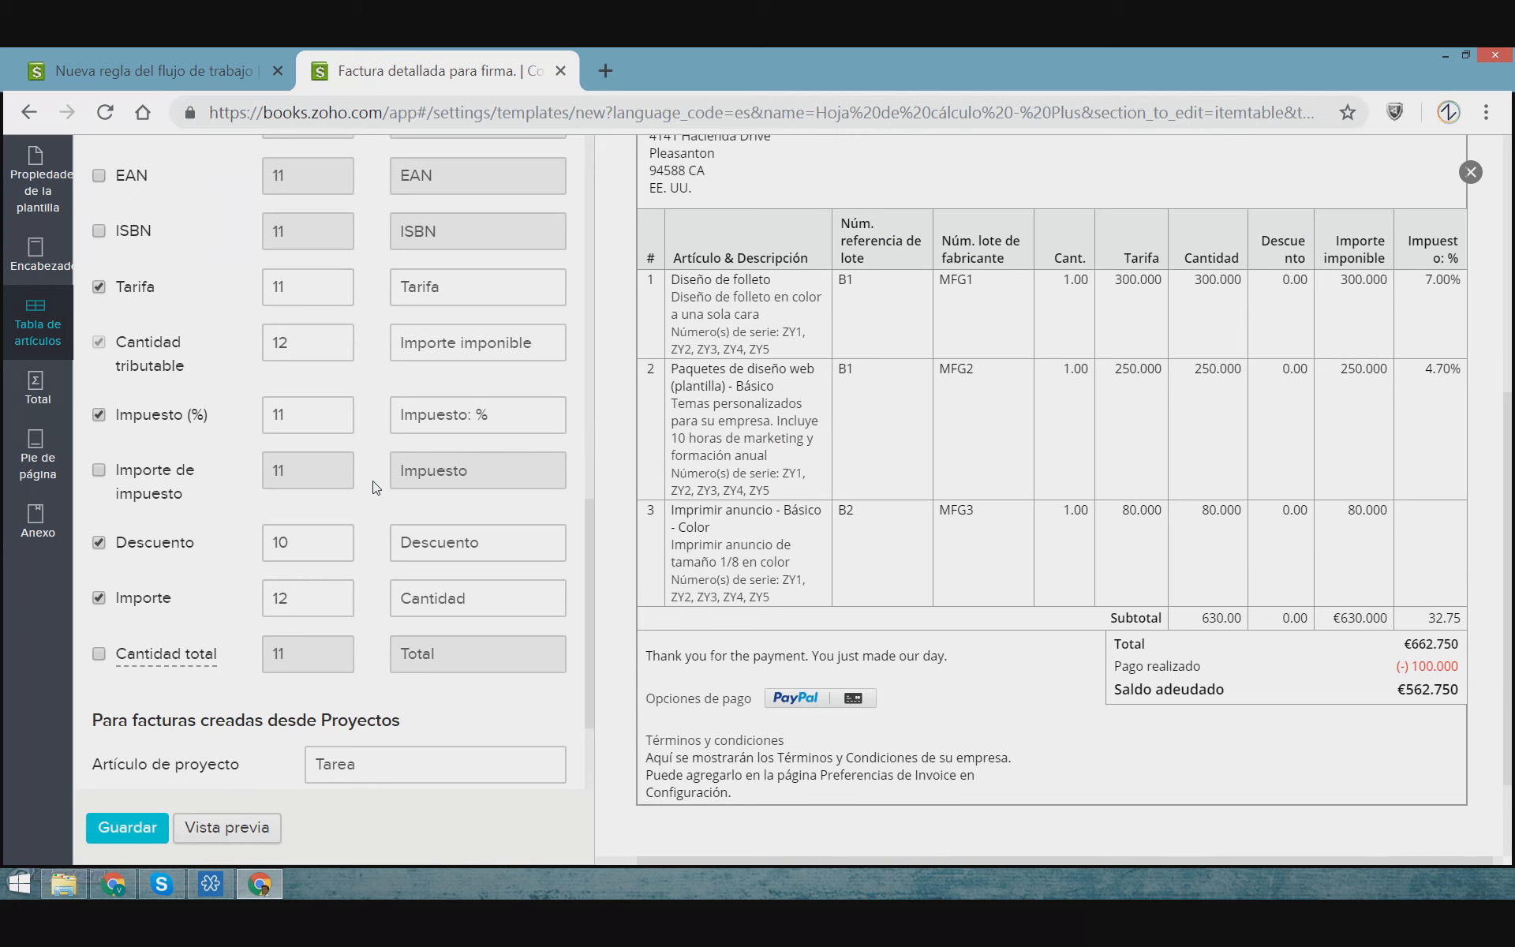
pyautogui.scroll(-1, 376, 487)
pyautogui.moveTo(483, 524); pyautogui.dragTo(332, 522)
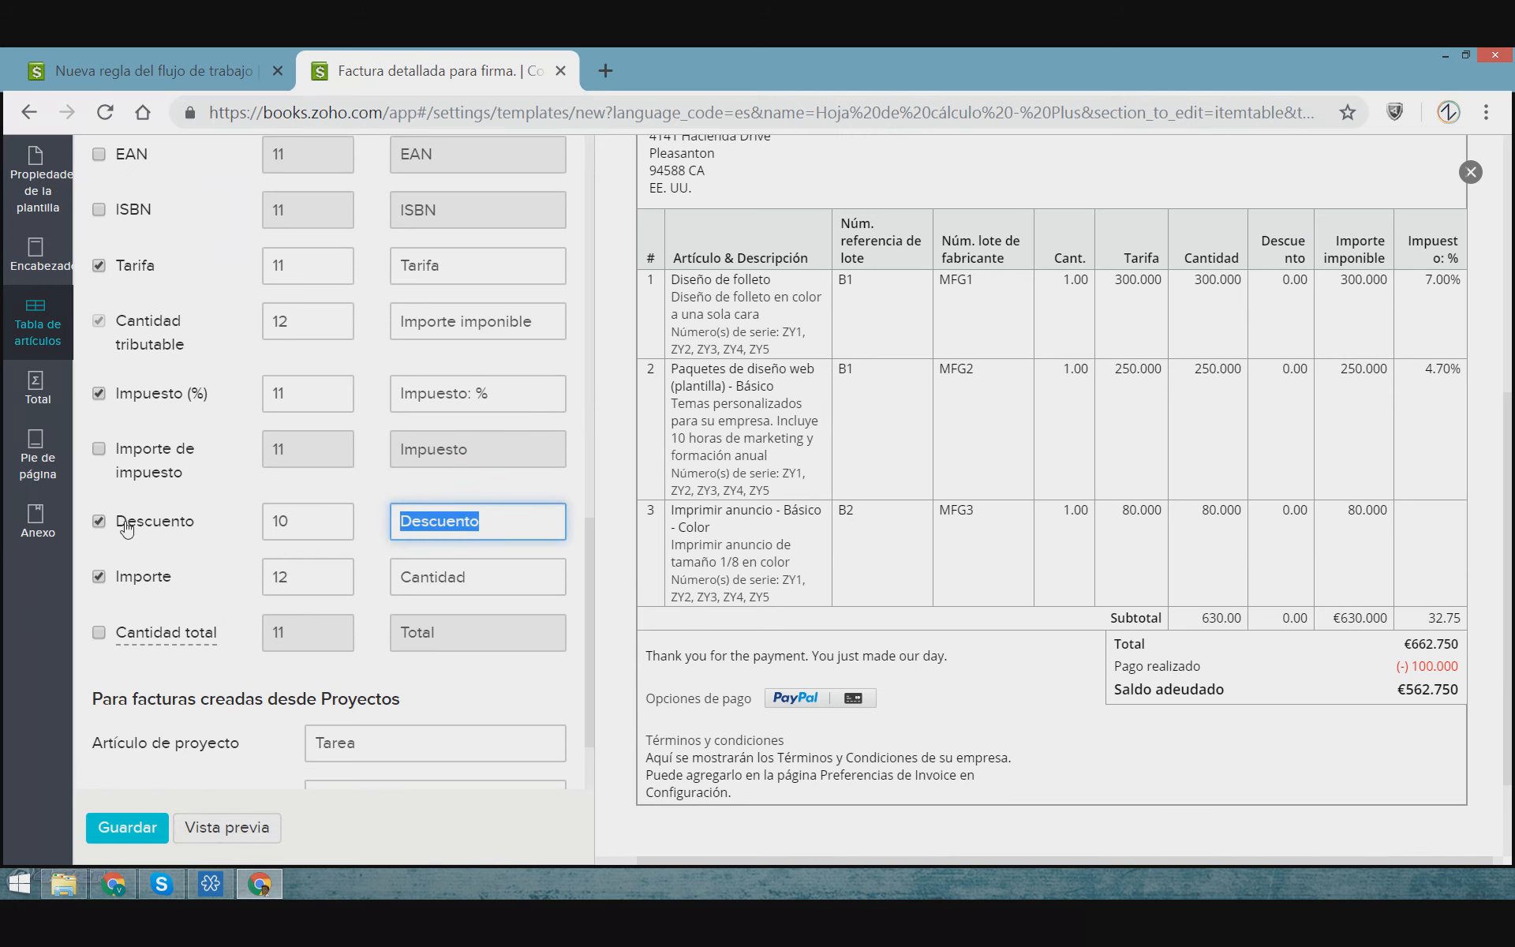
# Match the Descuento column label with its heading in the preview and look over the remaining amount and project invoice fields
pyautogui.click(458, 521)
pyautogui.moveTo(1263, 240); pyautogui.dragTo(1314, 271)
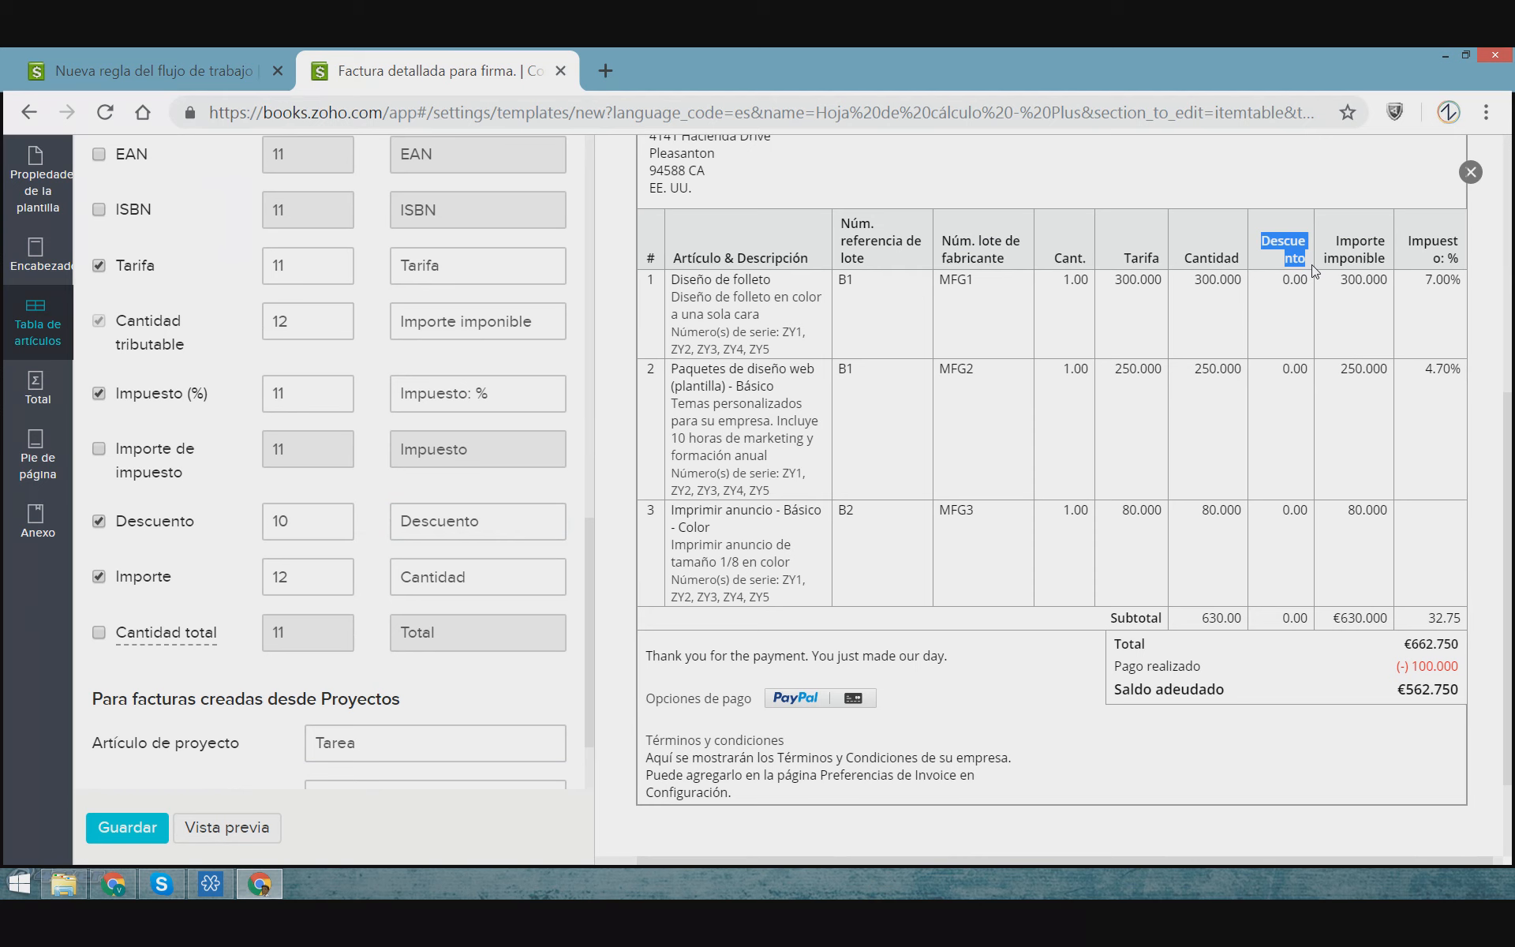
pyautogui.doubleClick(521, 532)
pyautogui.scroll(-2, 442, 600)
pyautogui.click(509, 555)
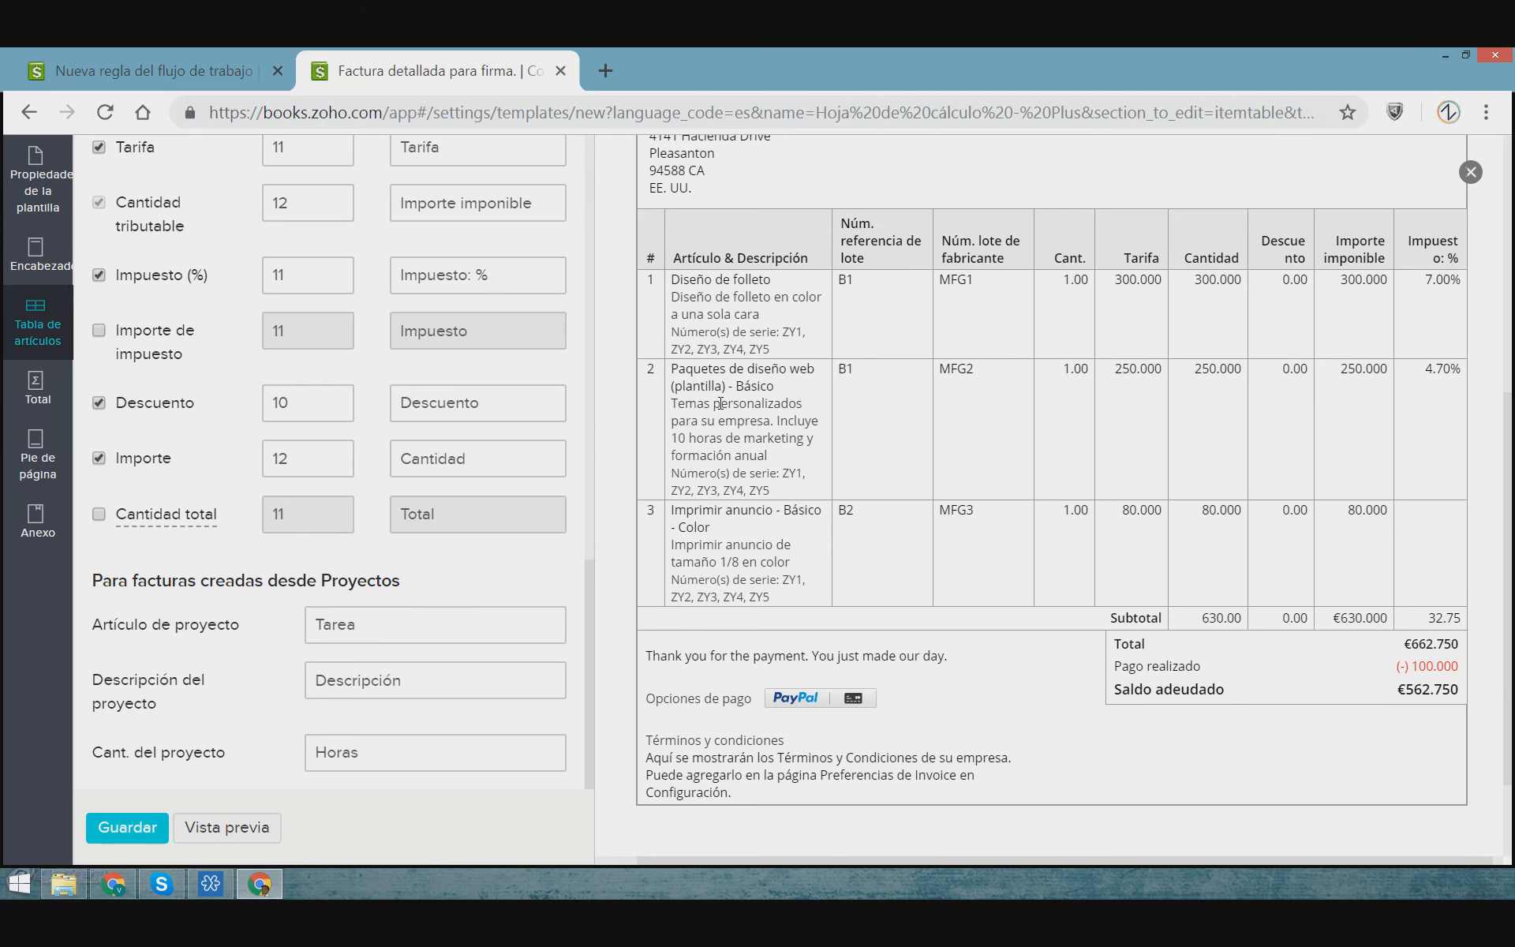
# Open the template's Total section and point out the Pago realizado and Saldo adeudado lines in the preview
pyautogui.click(40, 417)
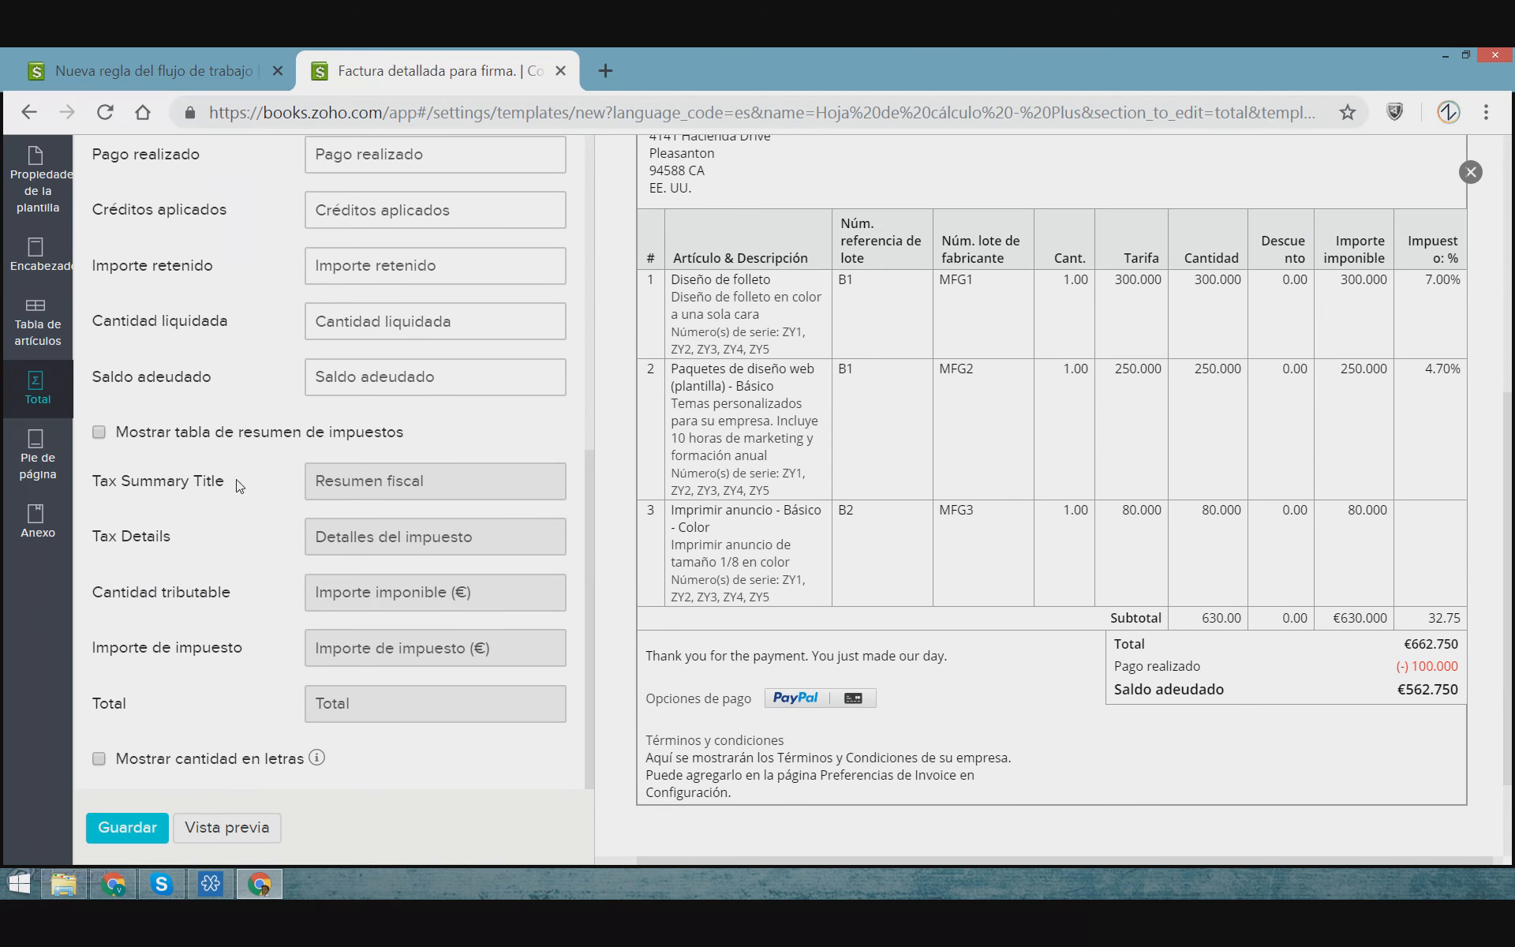
pyautogui.scroll(3, 238, 483)
pyautogui.moveTo(1113, 664); pyautogui.dragTo(1370, 732)
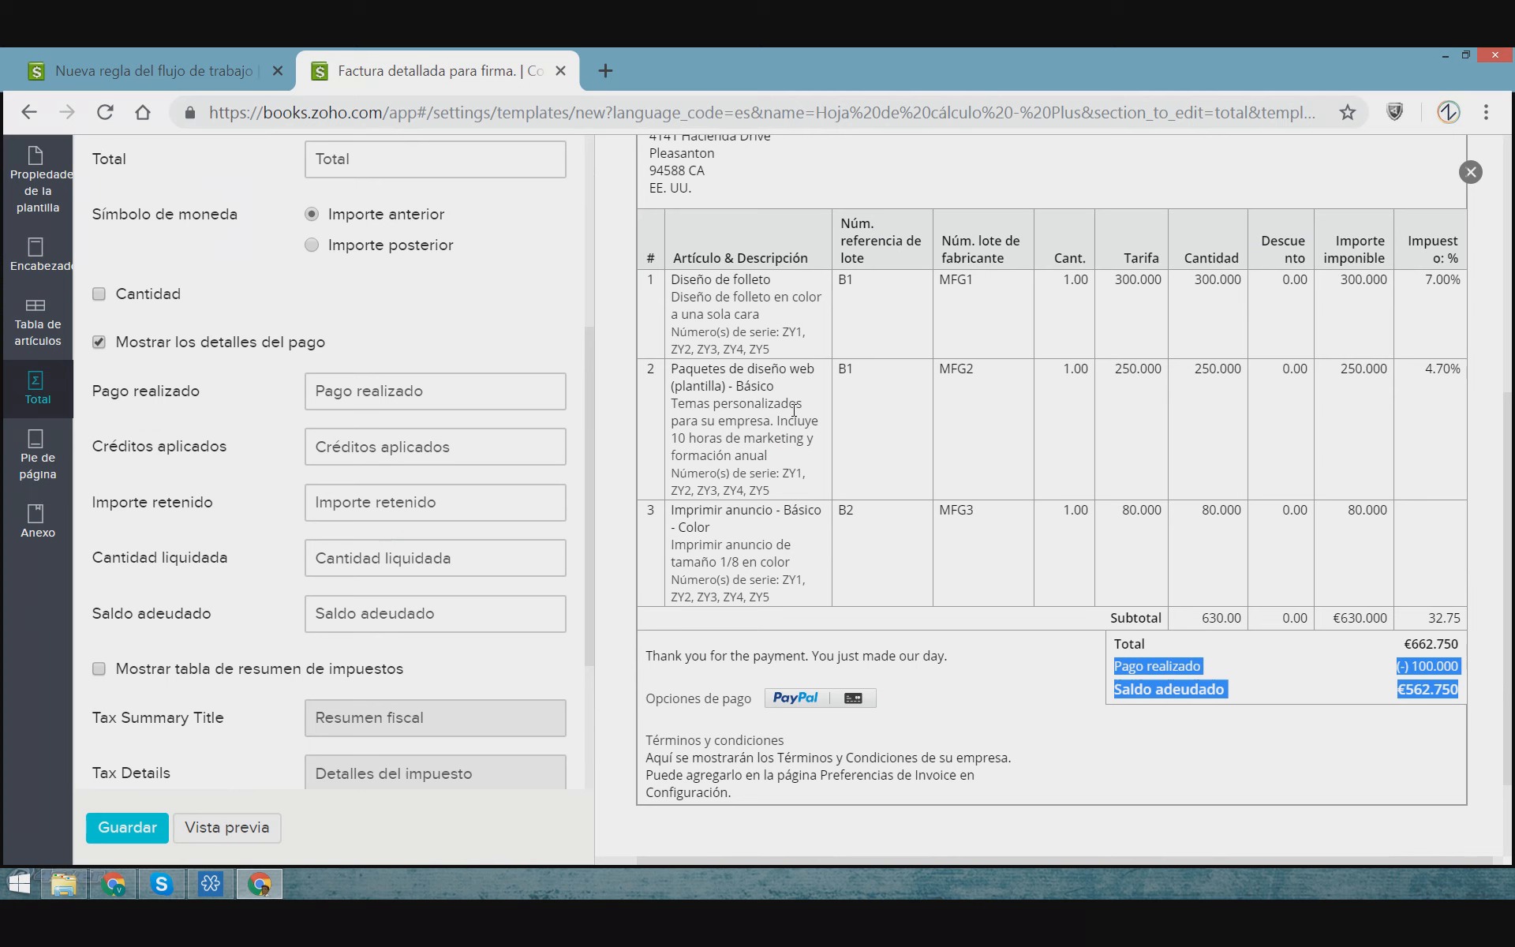
pyautogui.scroll(1, 580, 477)
pyautogui.moveTo(595, 434); pyautogui.dragTo(591, 280)
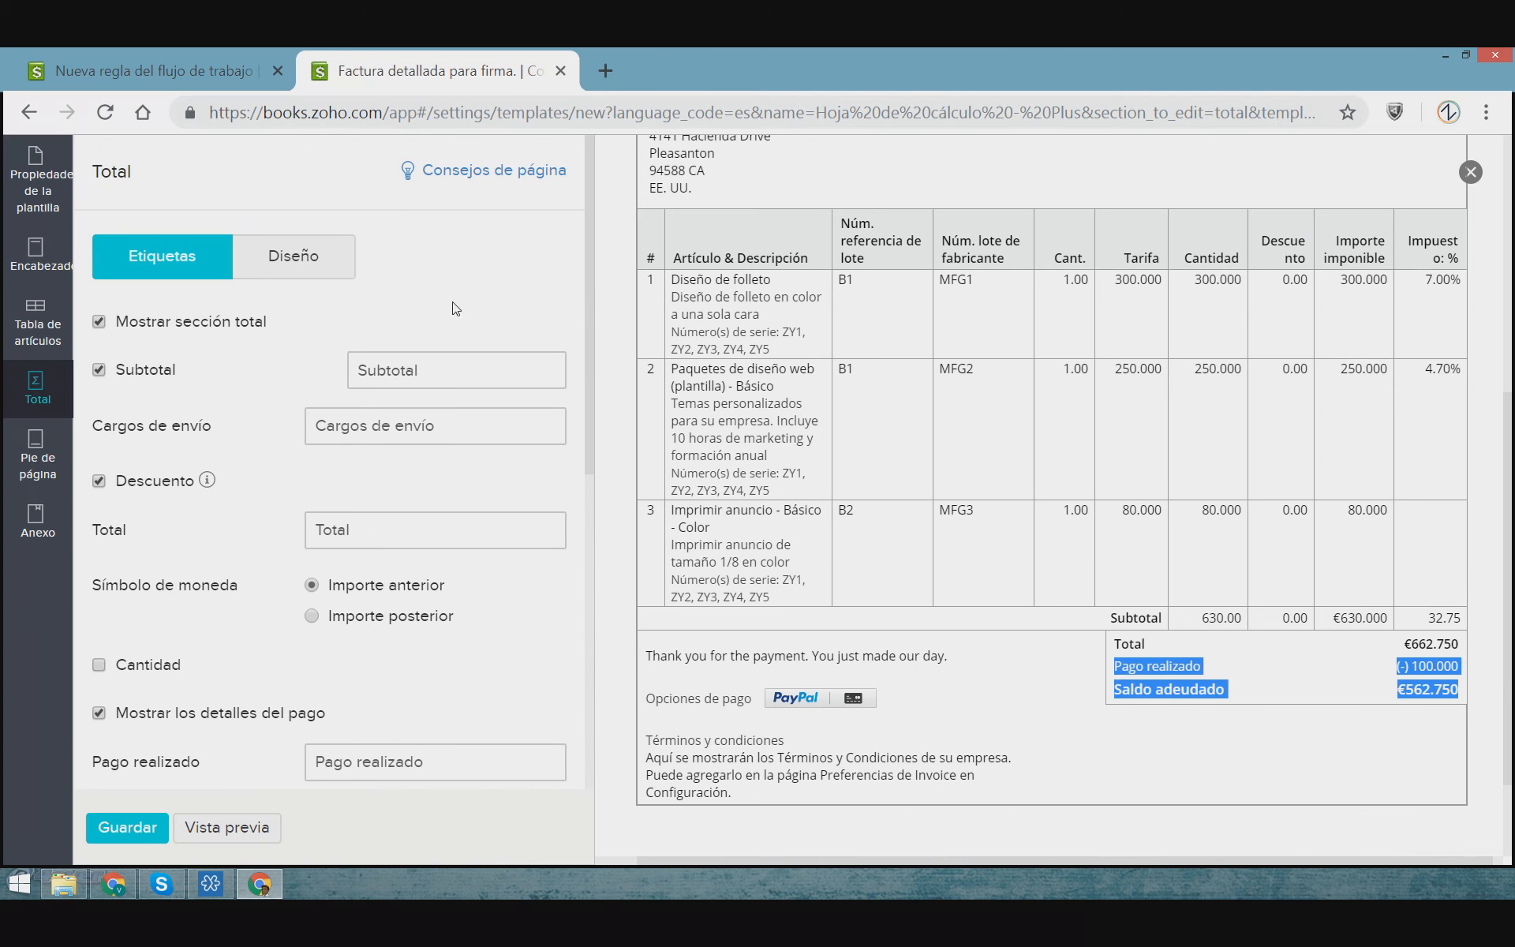
pyautogui.click(452, 306)
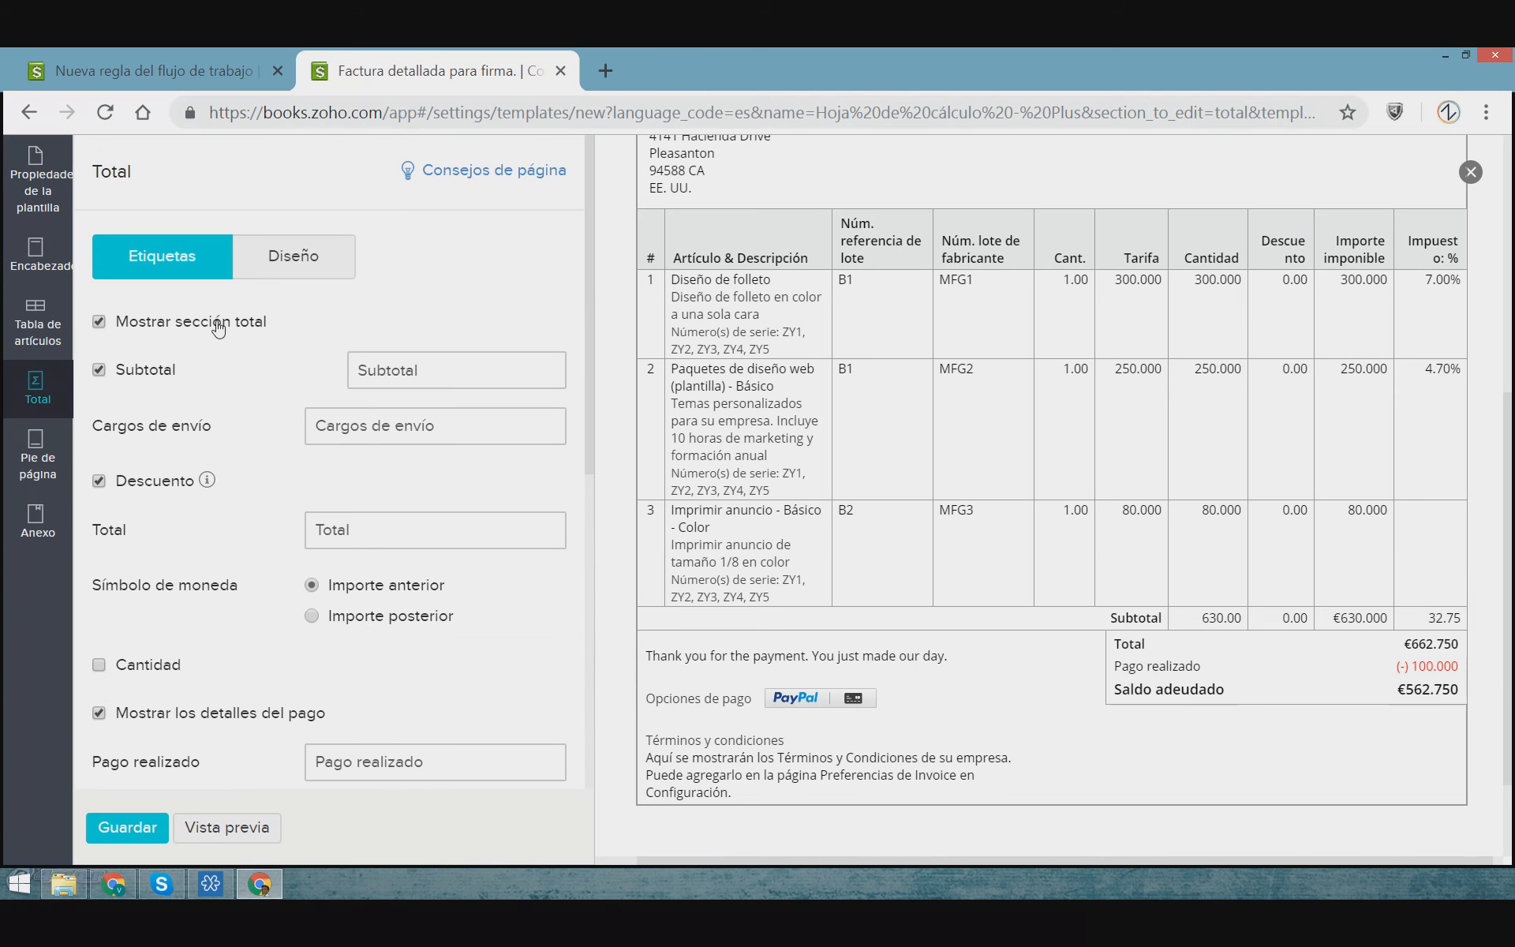
# Check the Total section's font and background design settings, and return to its labels to show Cargos de envío
pyautogui.click(293, 256)
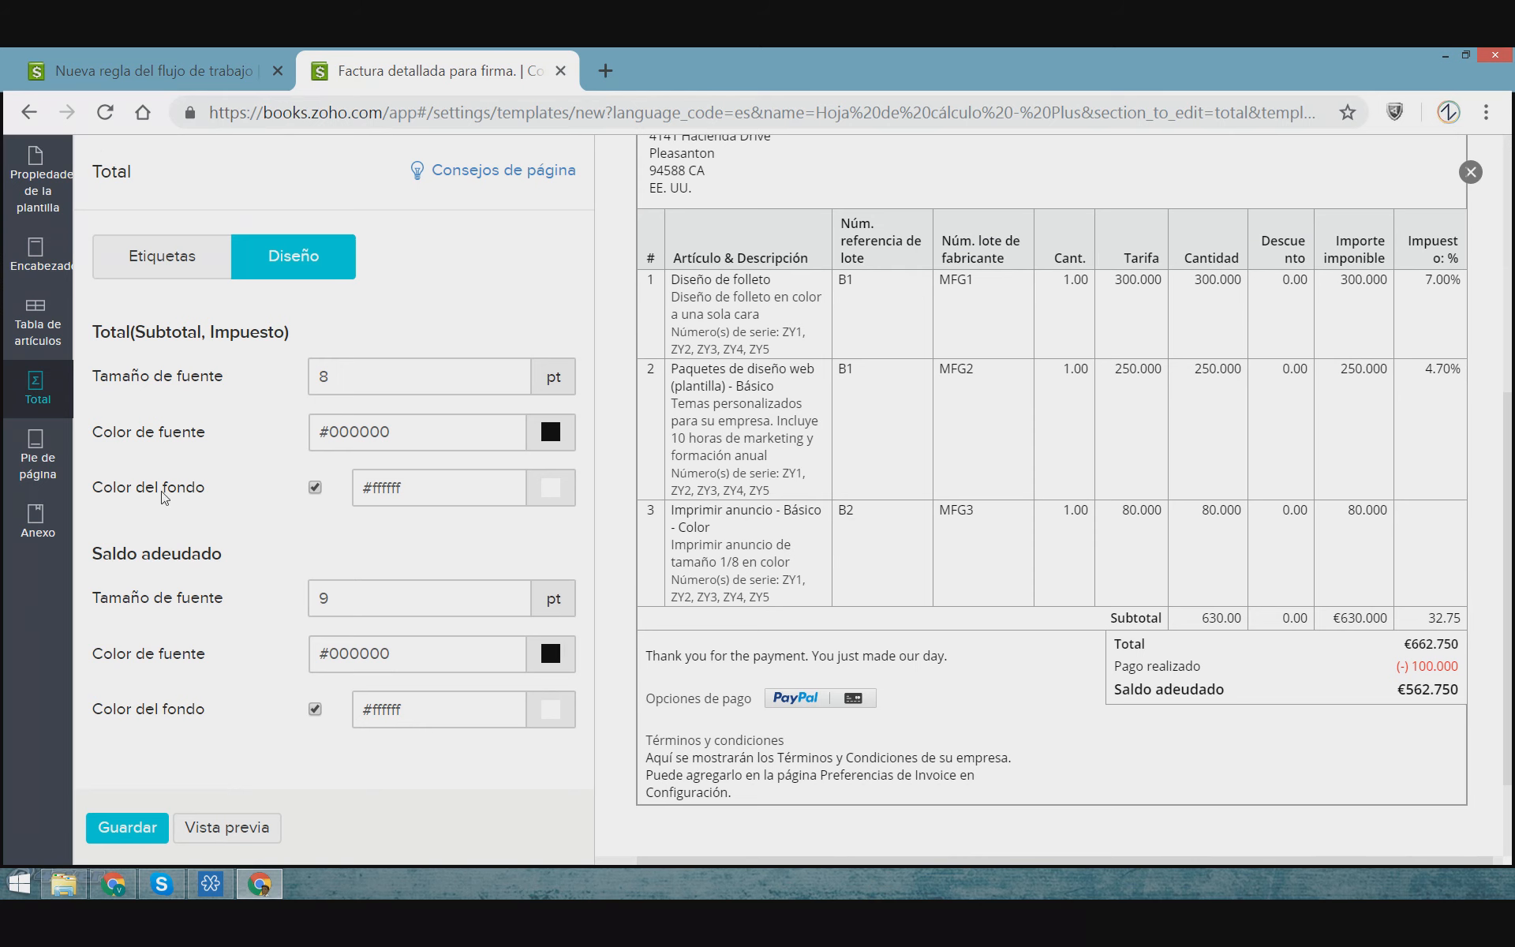
pyautogui.click(214, 270)
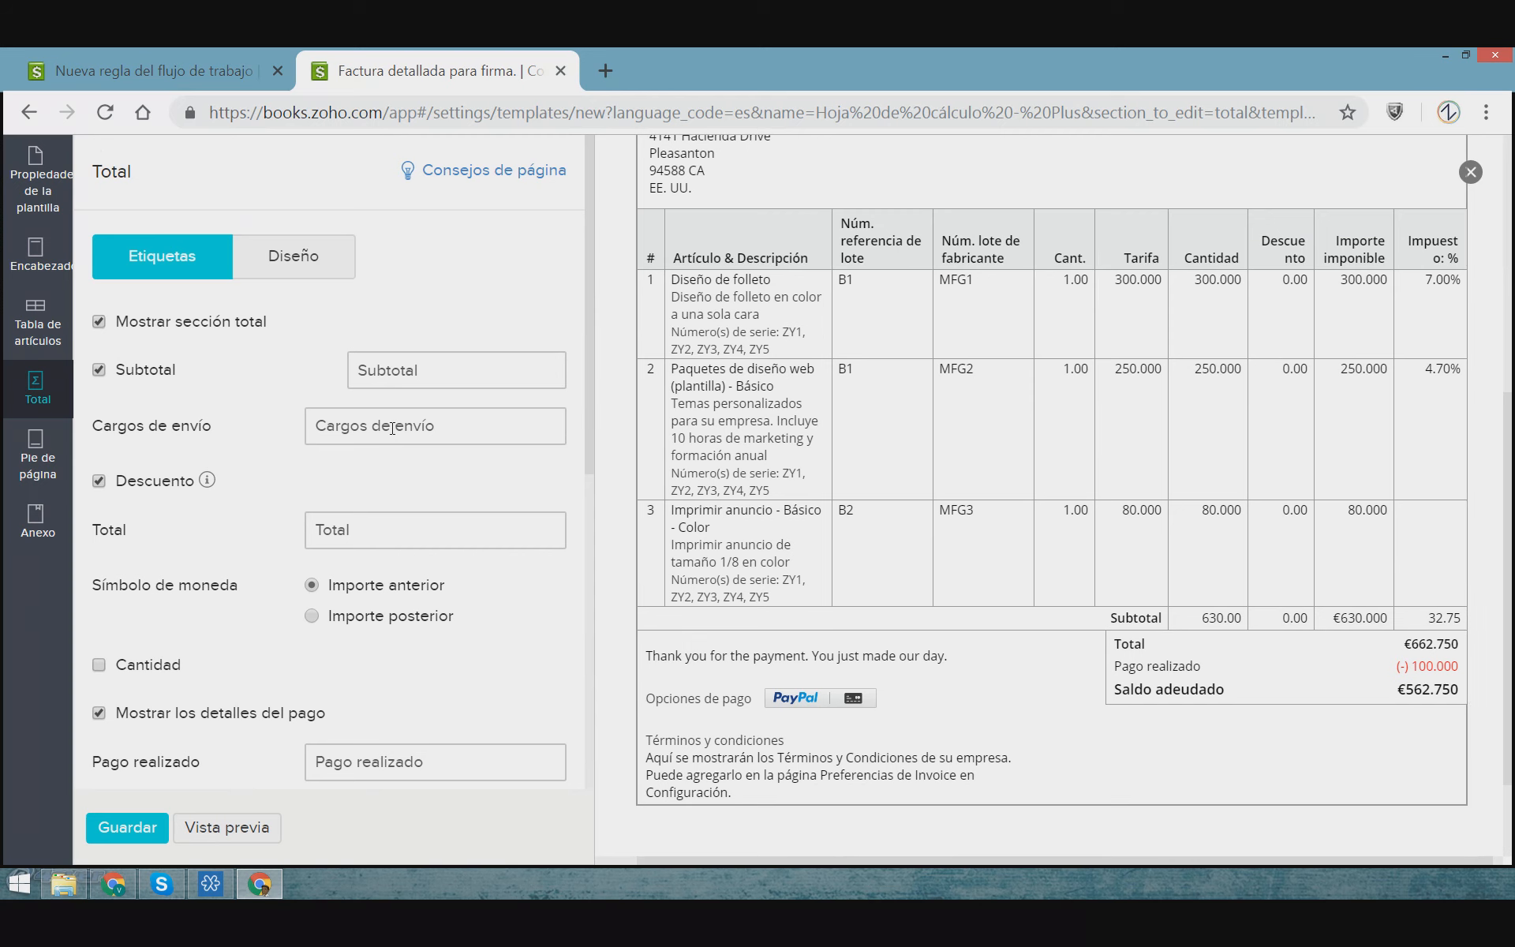
pyautogui.moveTo(446, 429); pyautogui.dragTo(230, 553)
pyautogui.click(230, 553)
# Review the currency symbol and payment detail options, highlighting the Pago realizado and Créditos aplicados labels
pyautogui.scroll(-2, 189, 640)
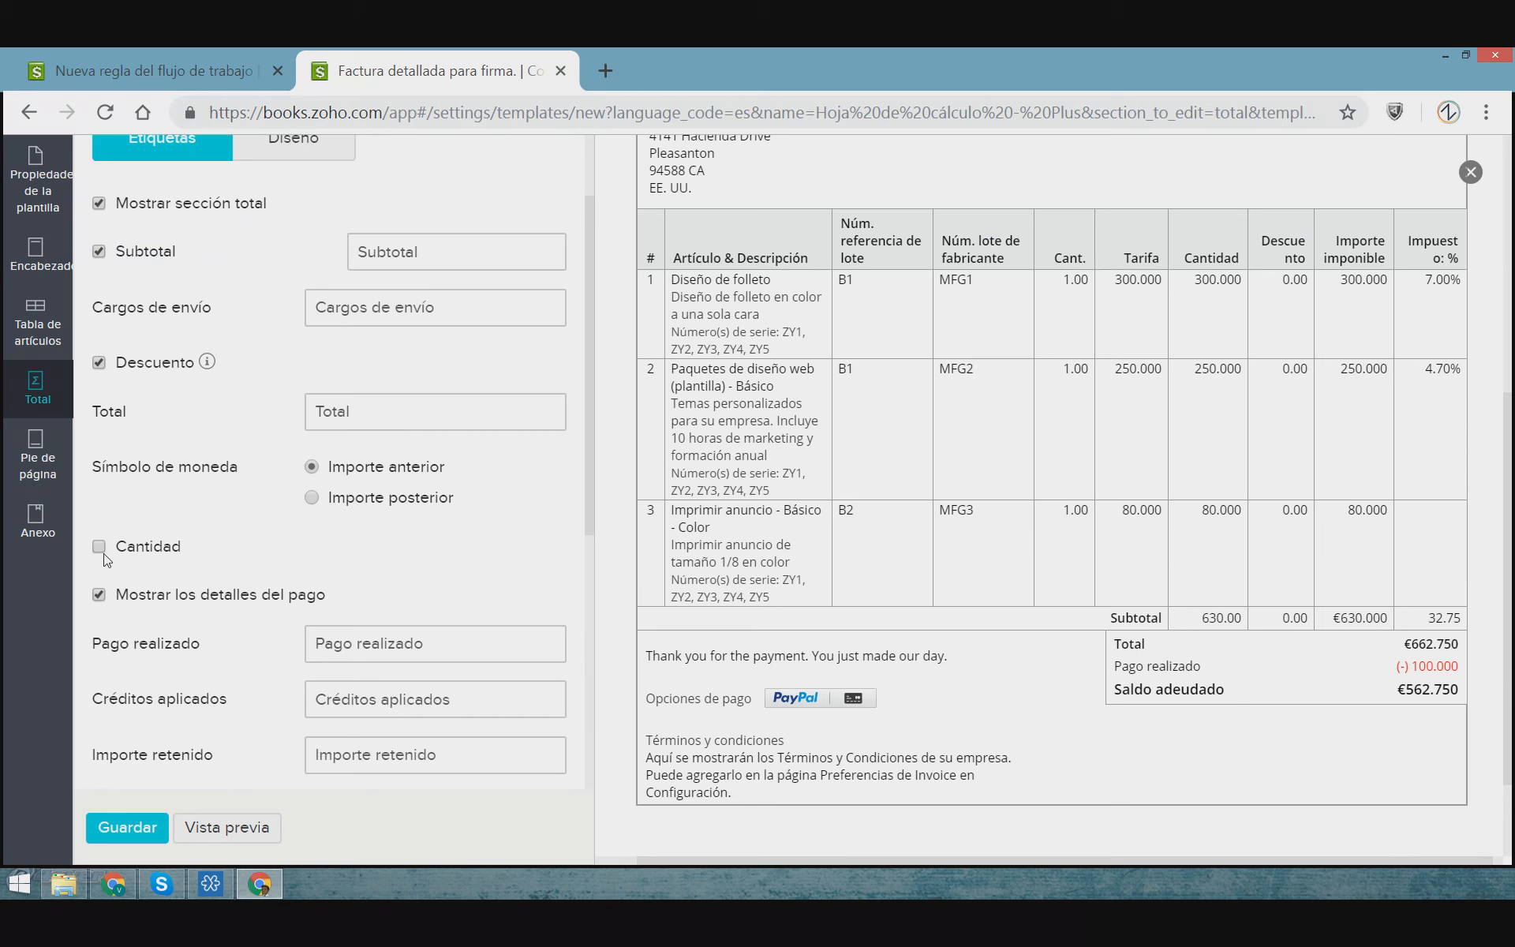
pyautogui.scroll(-2, 295, 545)
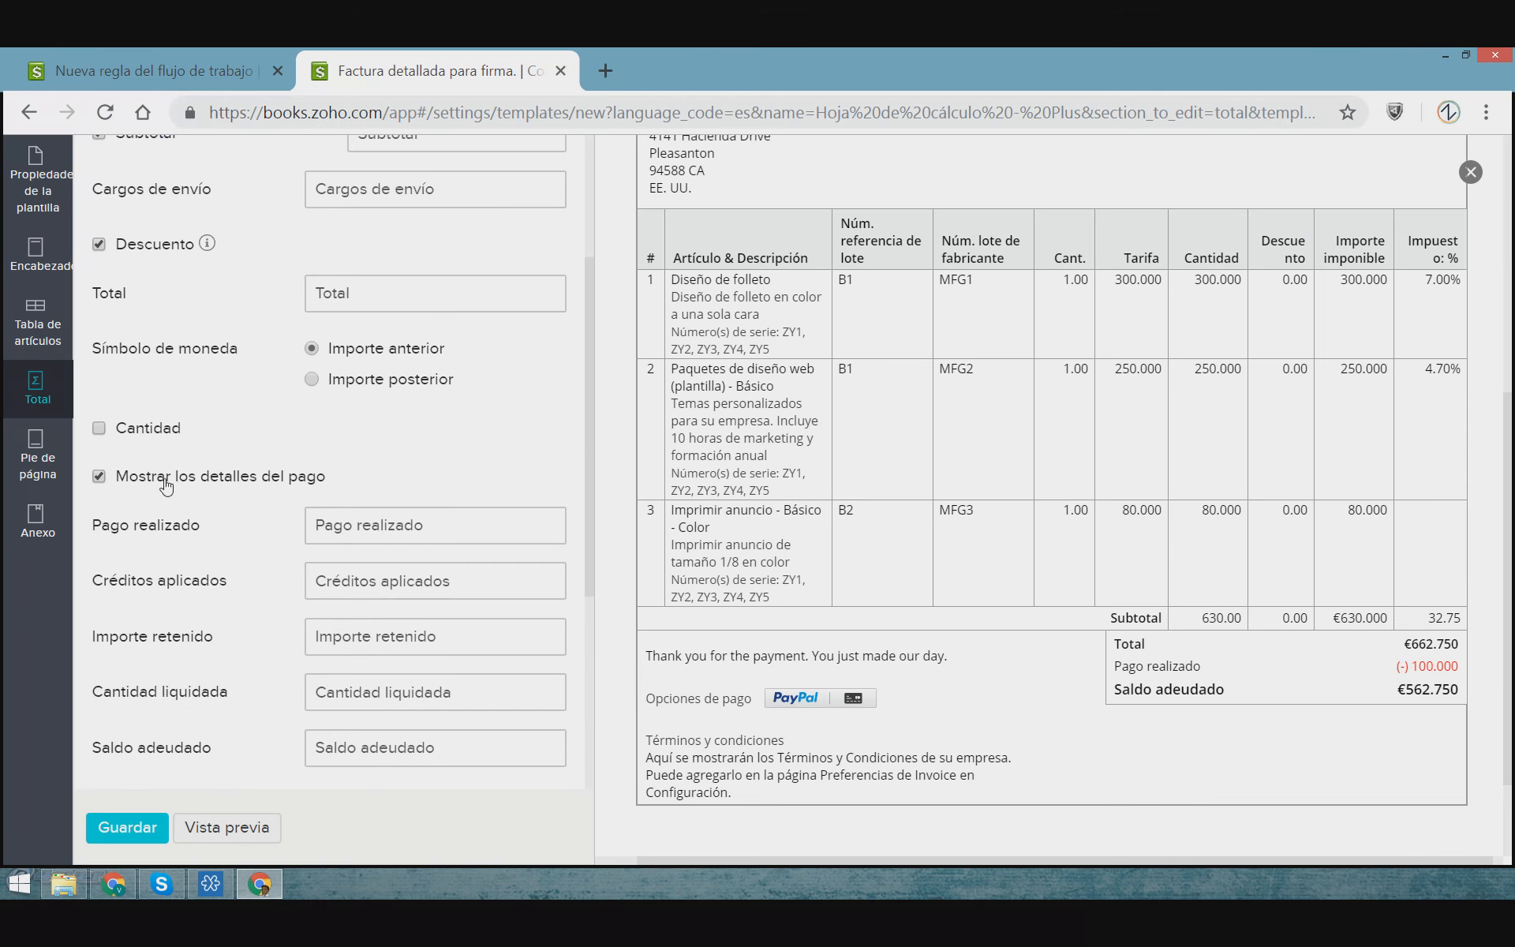
pyautogui.scroll(-1, 256, 529)
pyautogui.scroll(-2, 257, 528)
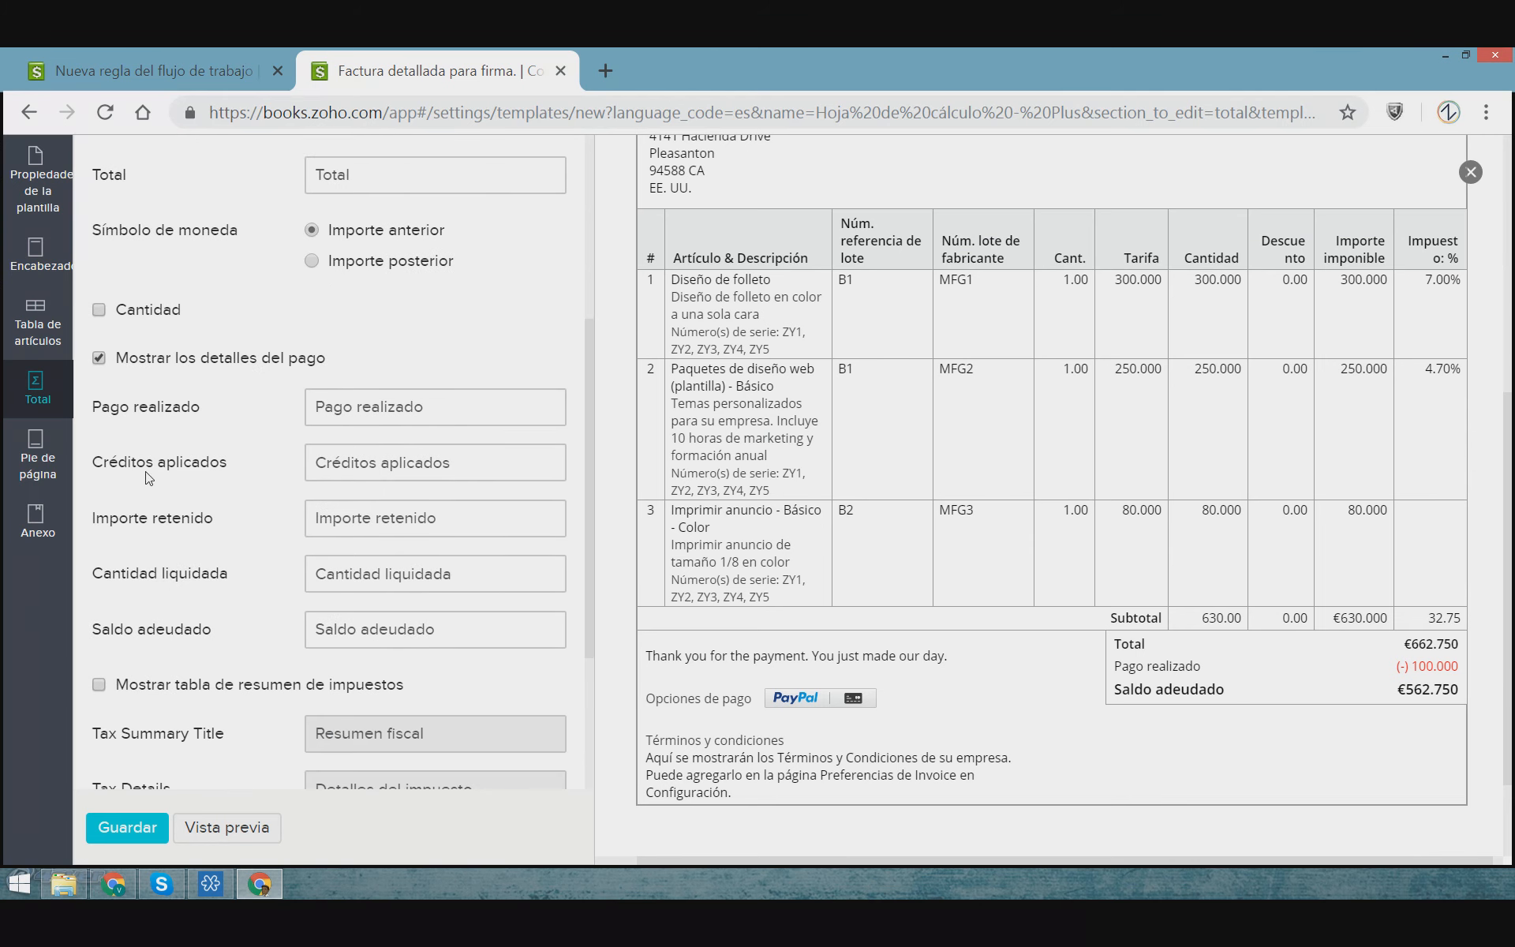
pyautogui.click(437, 416)
pyautogui.moveTo(436, 418); pyautogui.dragTo(261, 418)
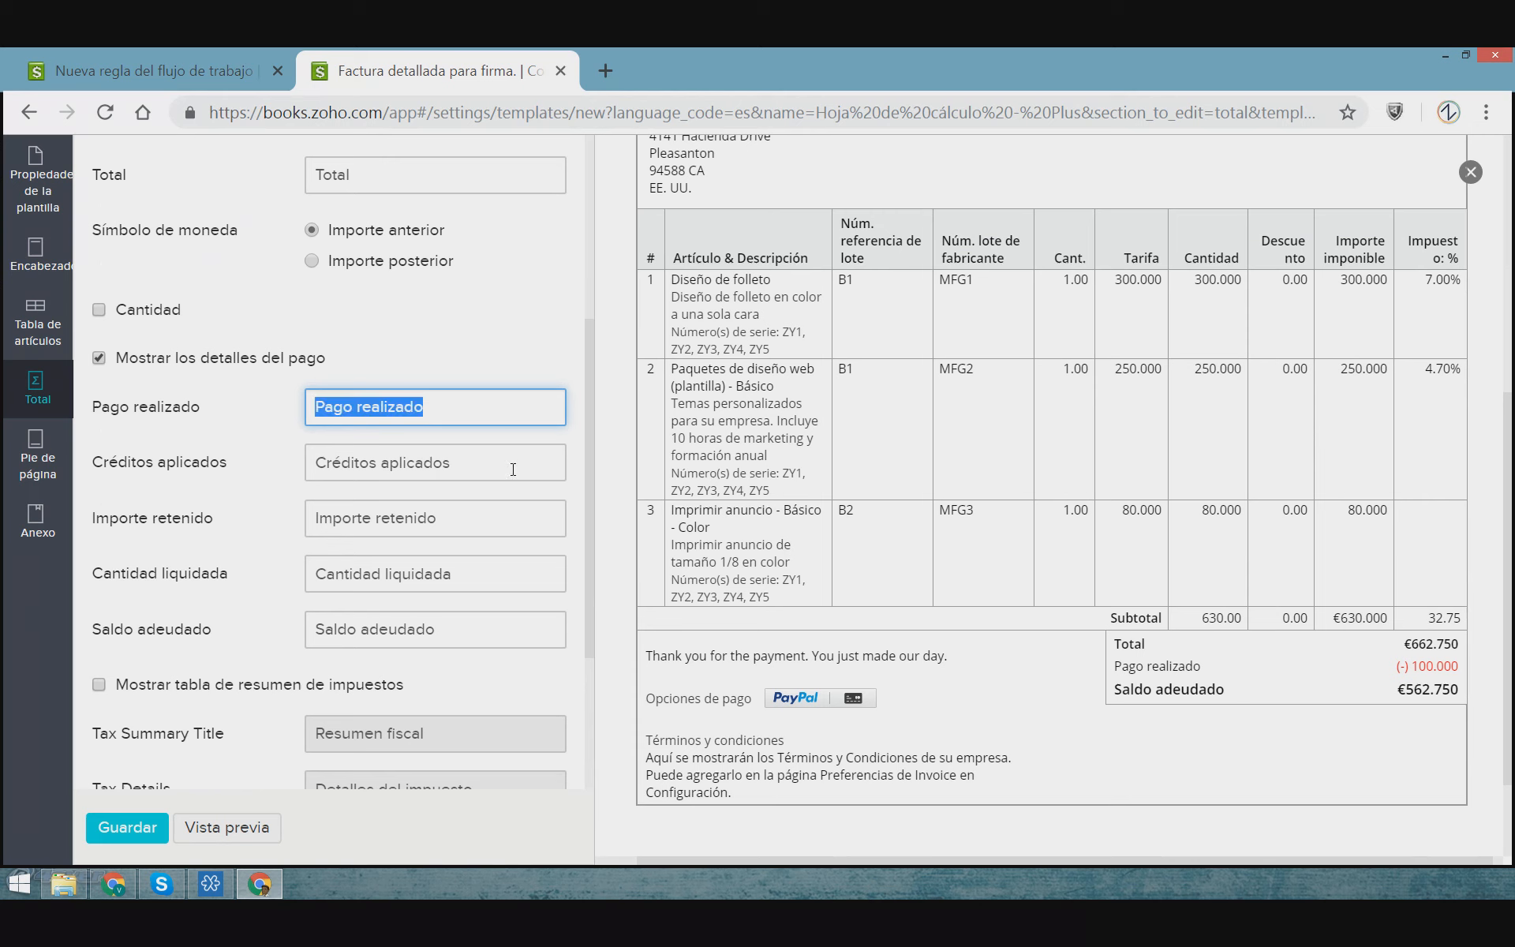
pyautogui.moveTo(511, 469); pyautogui.dragTo(243, 475)
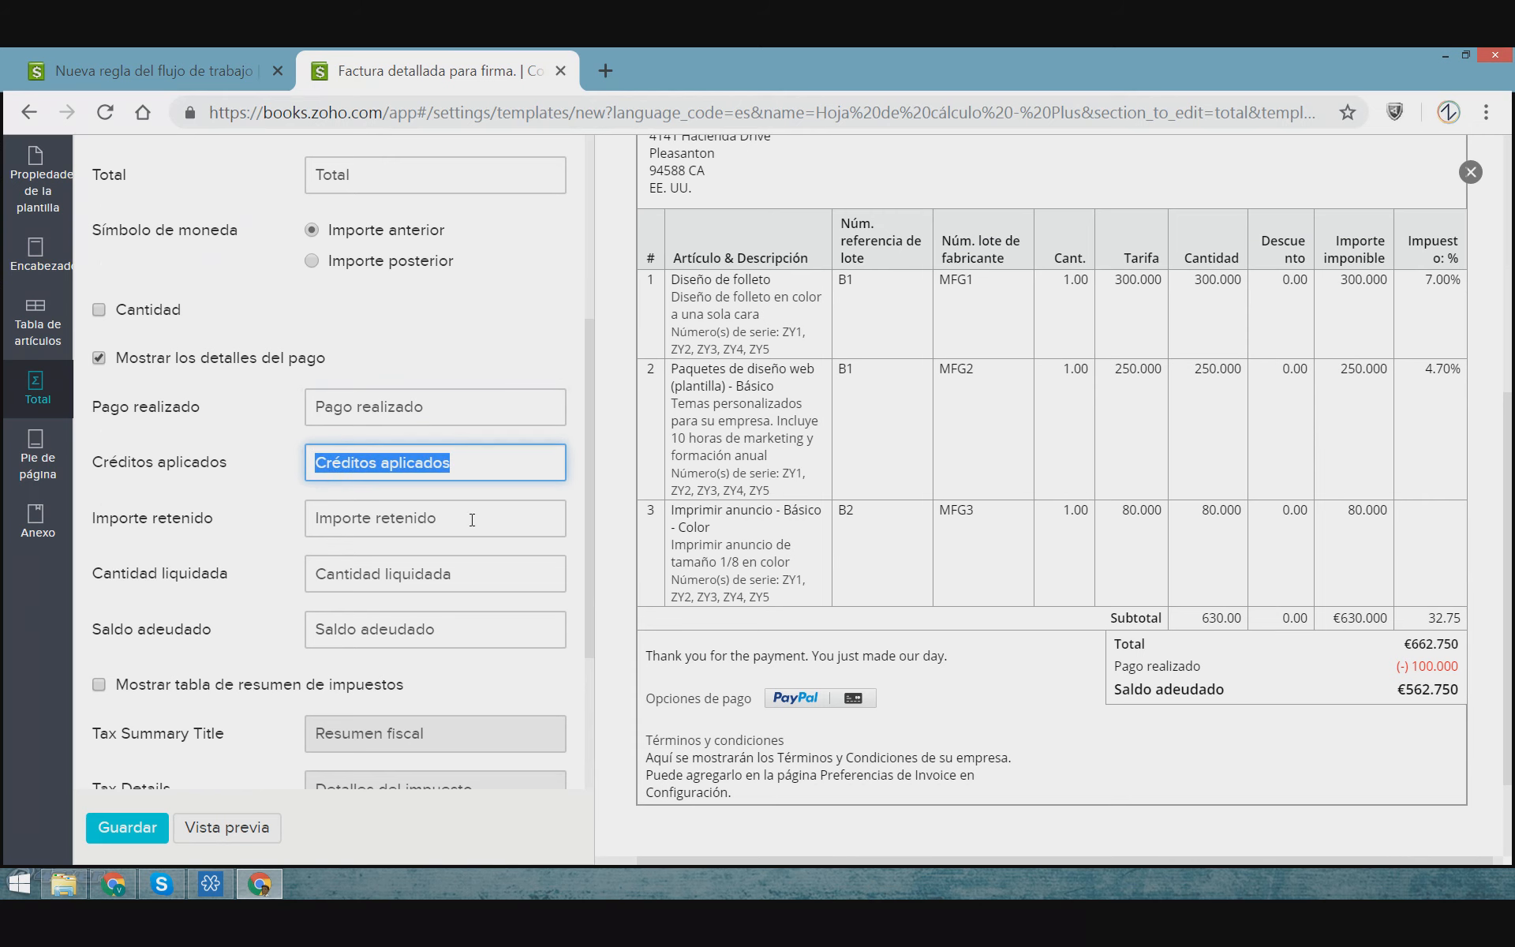
pyautogui.click(390, 608)
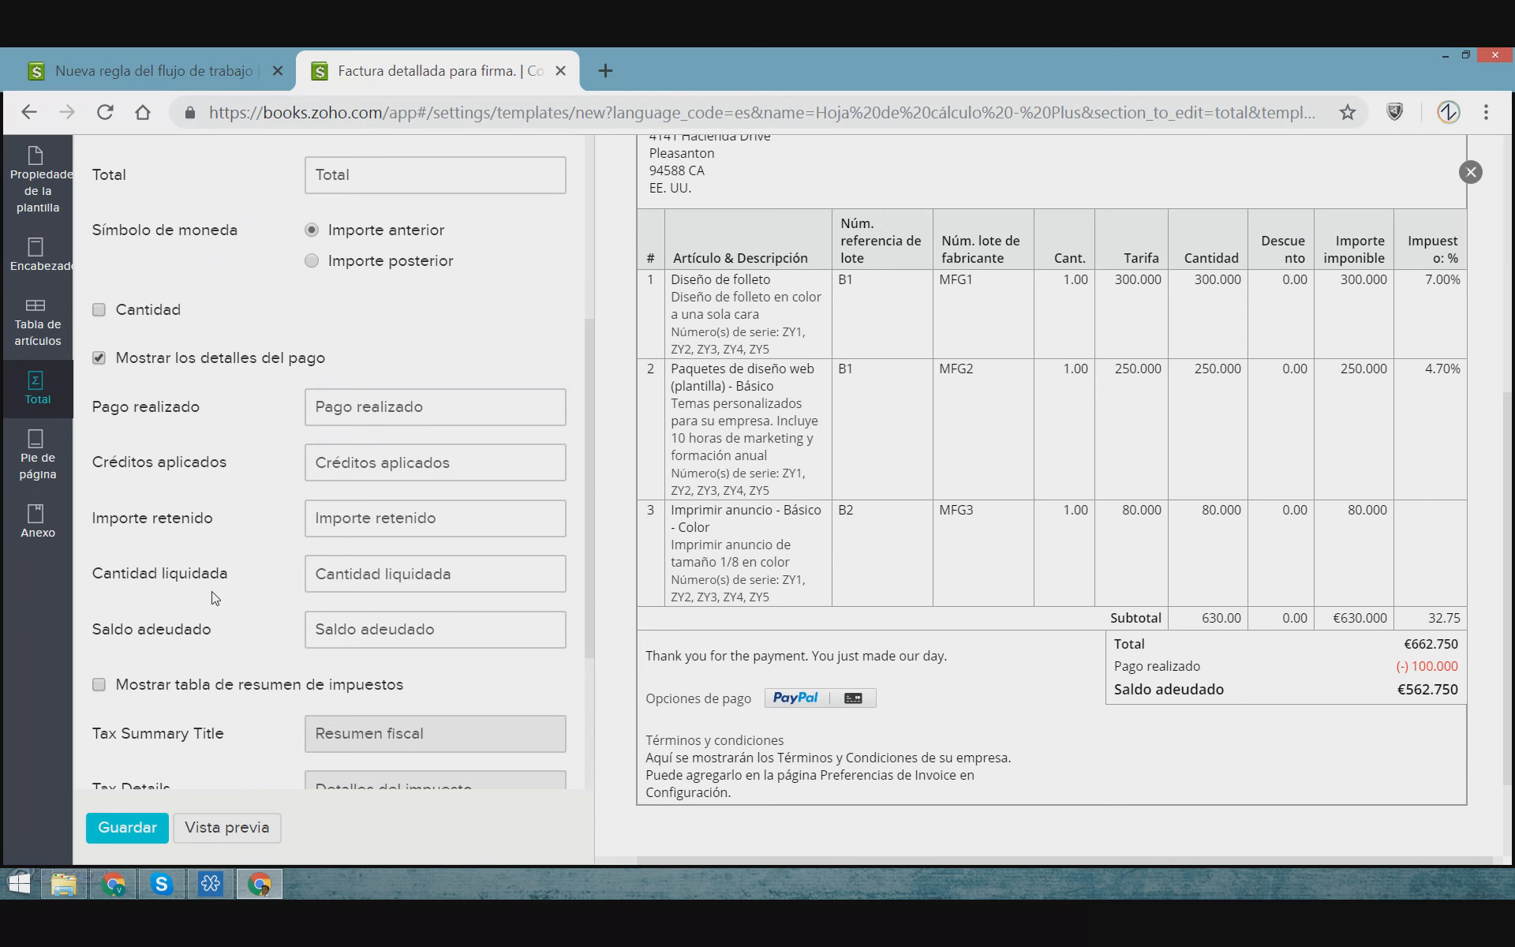
# Point out the tax summary table option and look at the option to show the amount in words
pyautogui.scroll(-4, 368, 446)
pyautogui.moveTo(139, 448); pyautogui.dragTo(446, 455)
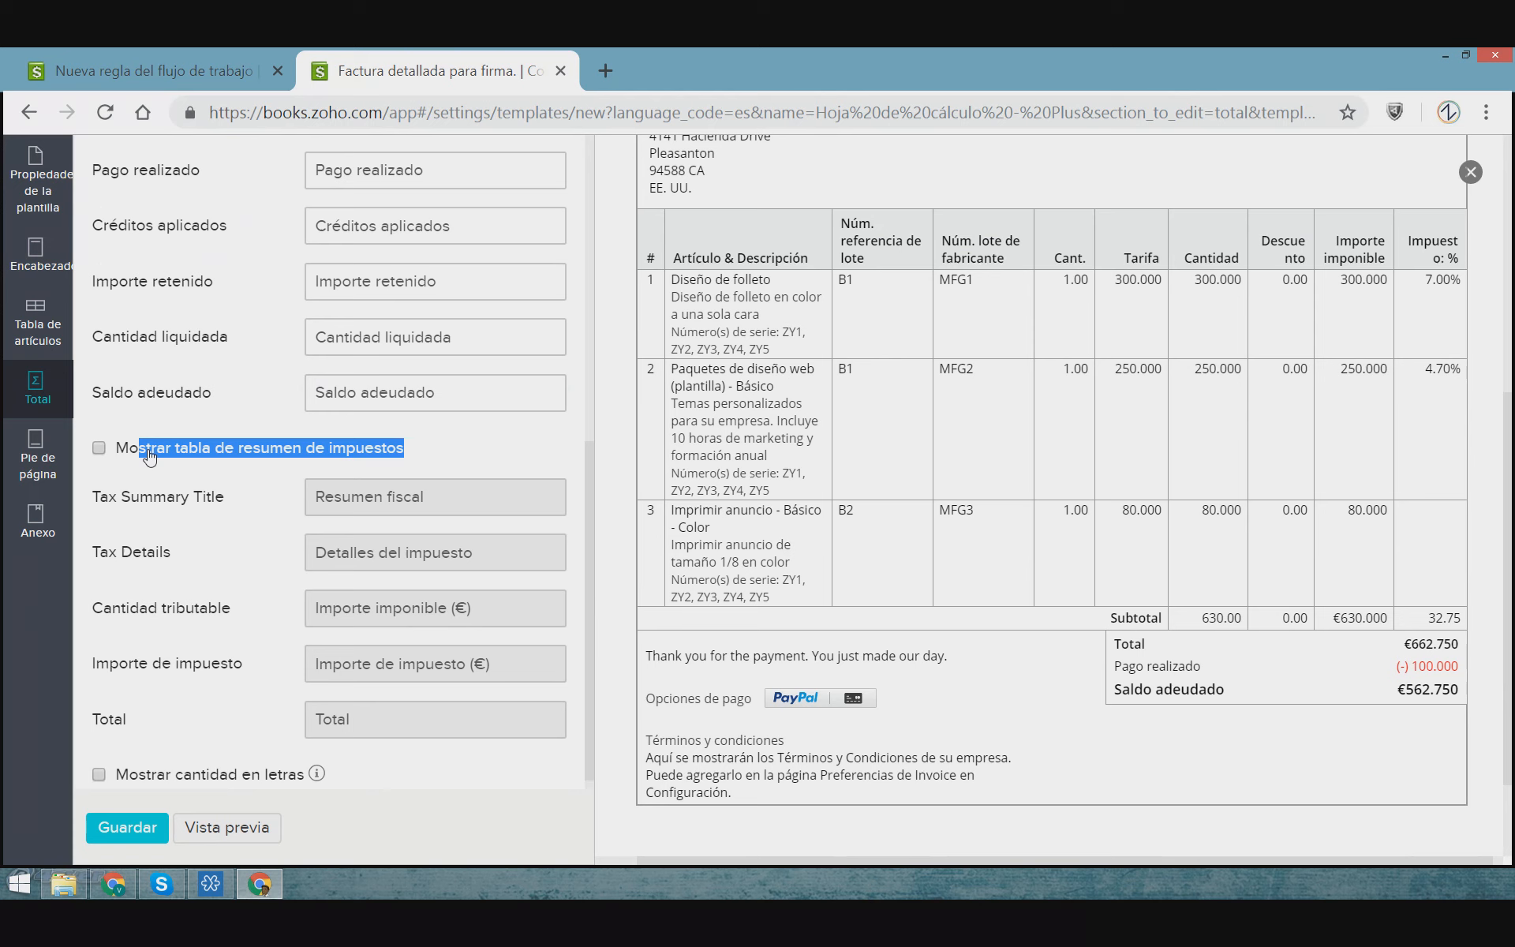
pyautogui.scroll(-1, 258, 460)
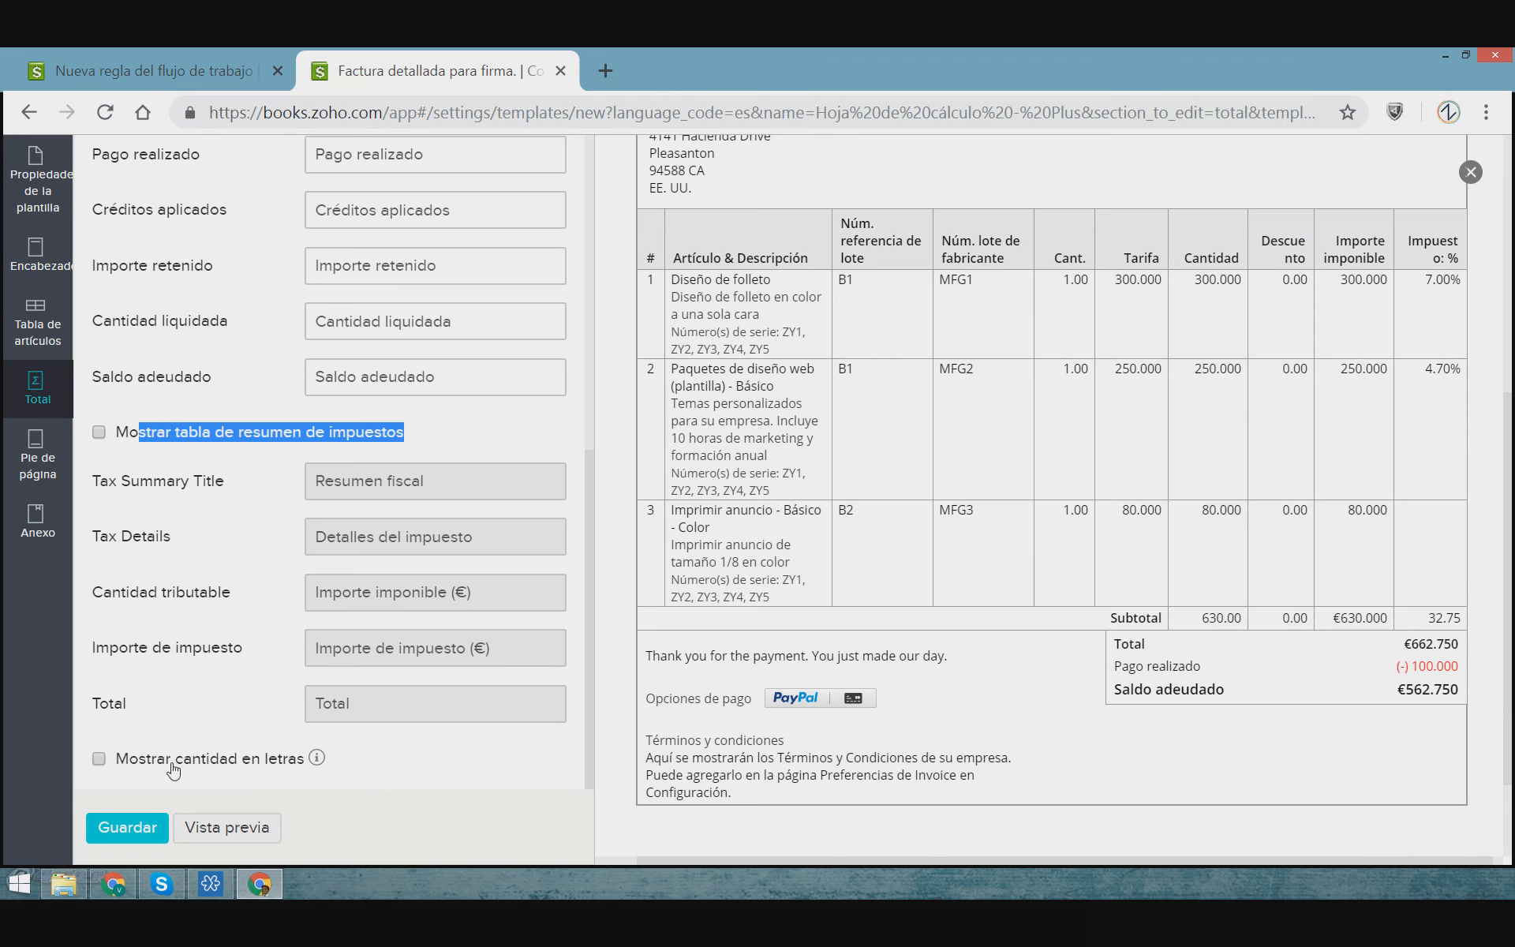
# Open the template's Pie de página section and look over its notes, payment options and terms settings alongside the preview
pyautogui.click(30, 456)
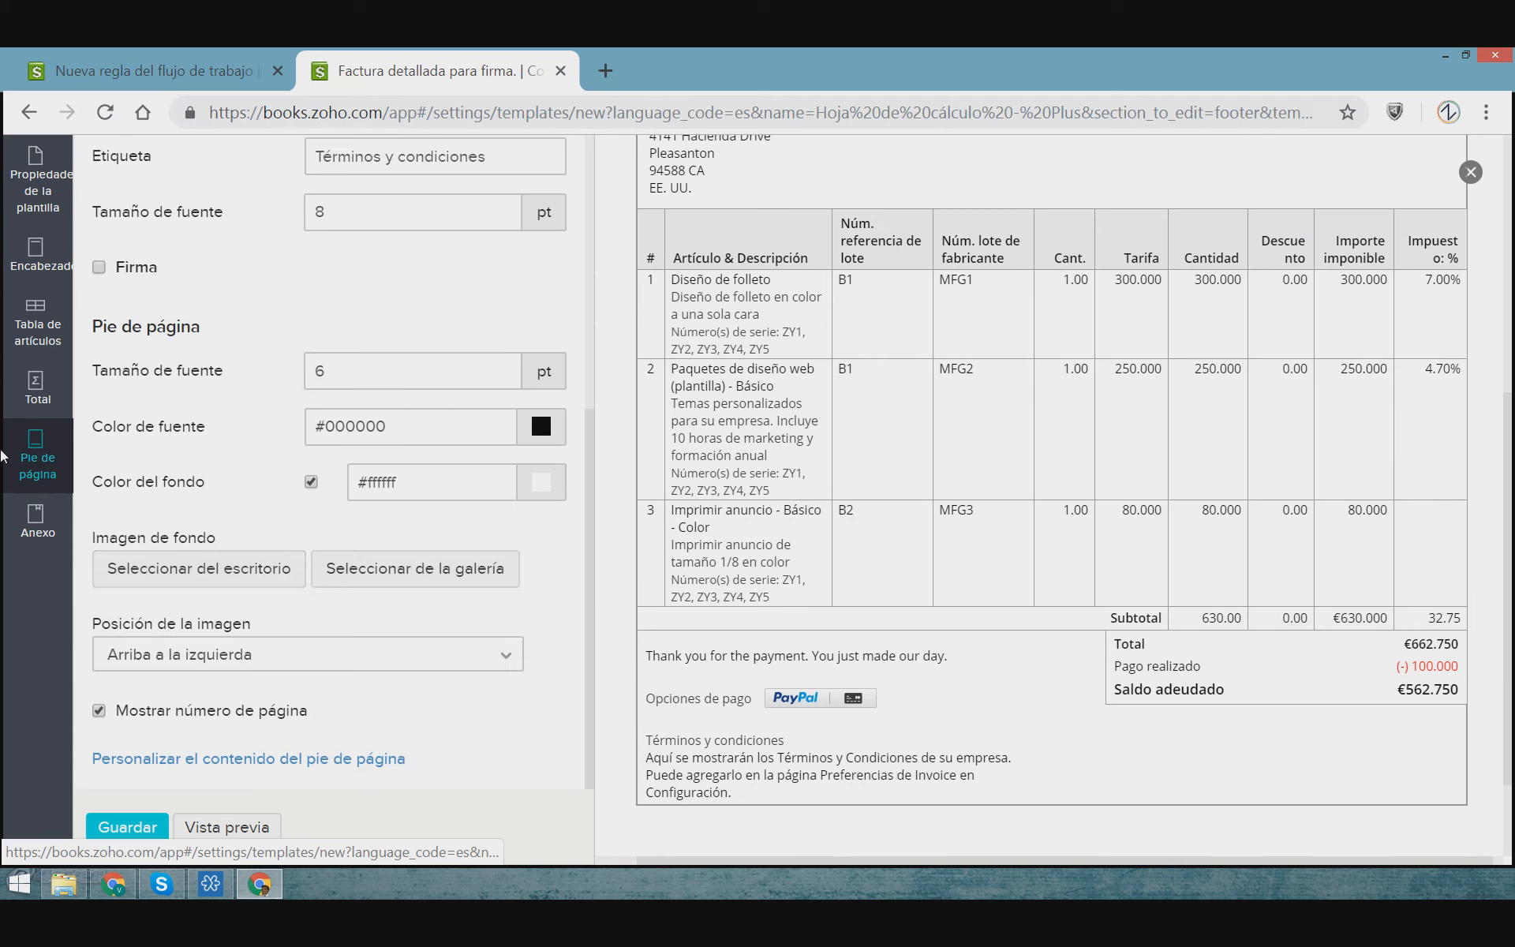
pyautogui.scroll(6, 326, 554)
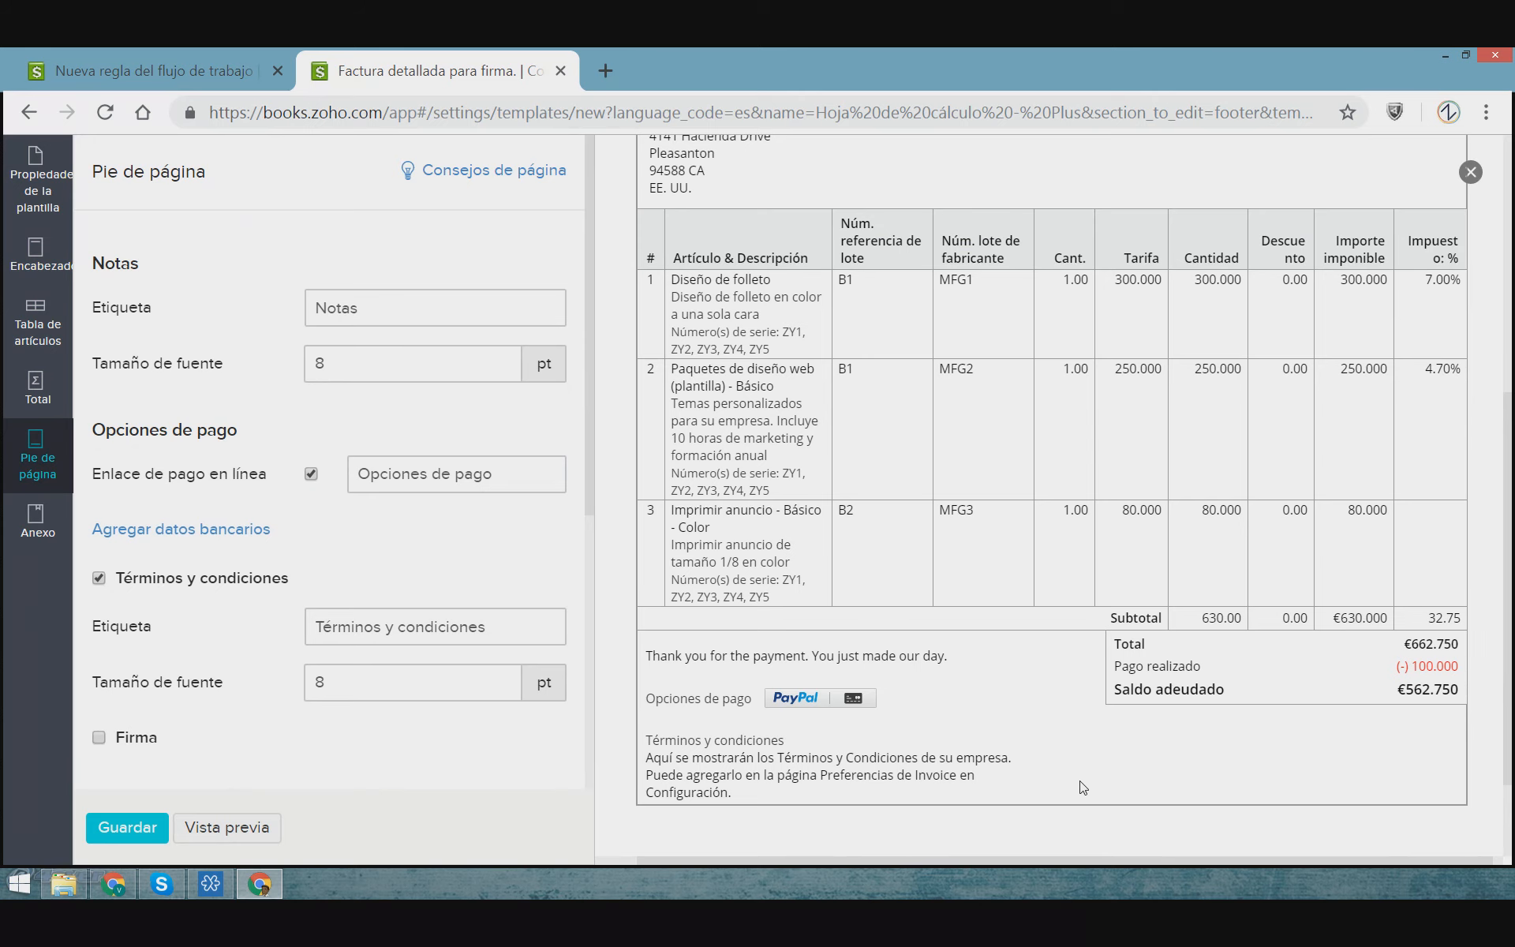
pyautogui.scroll(-2, 1081, 774)
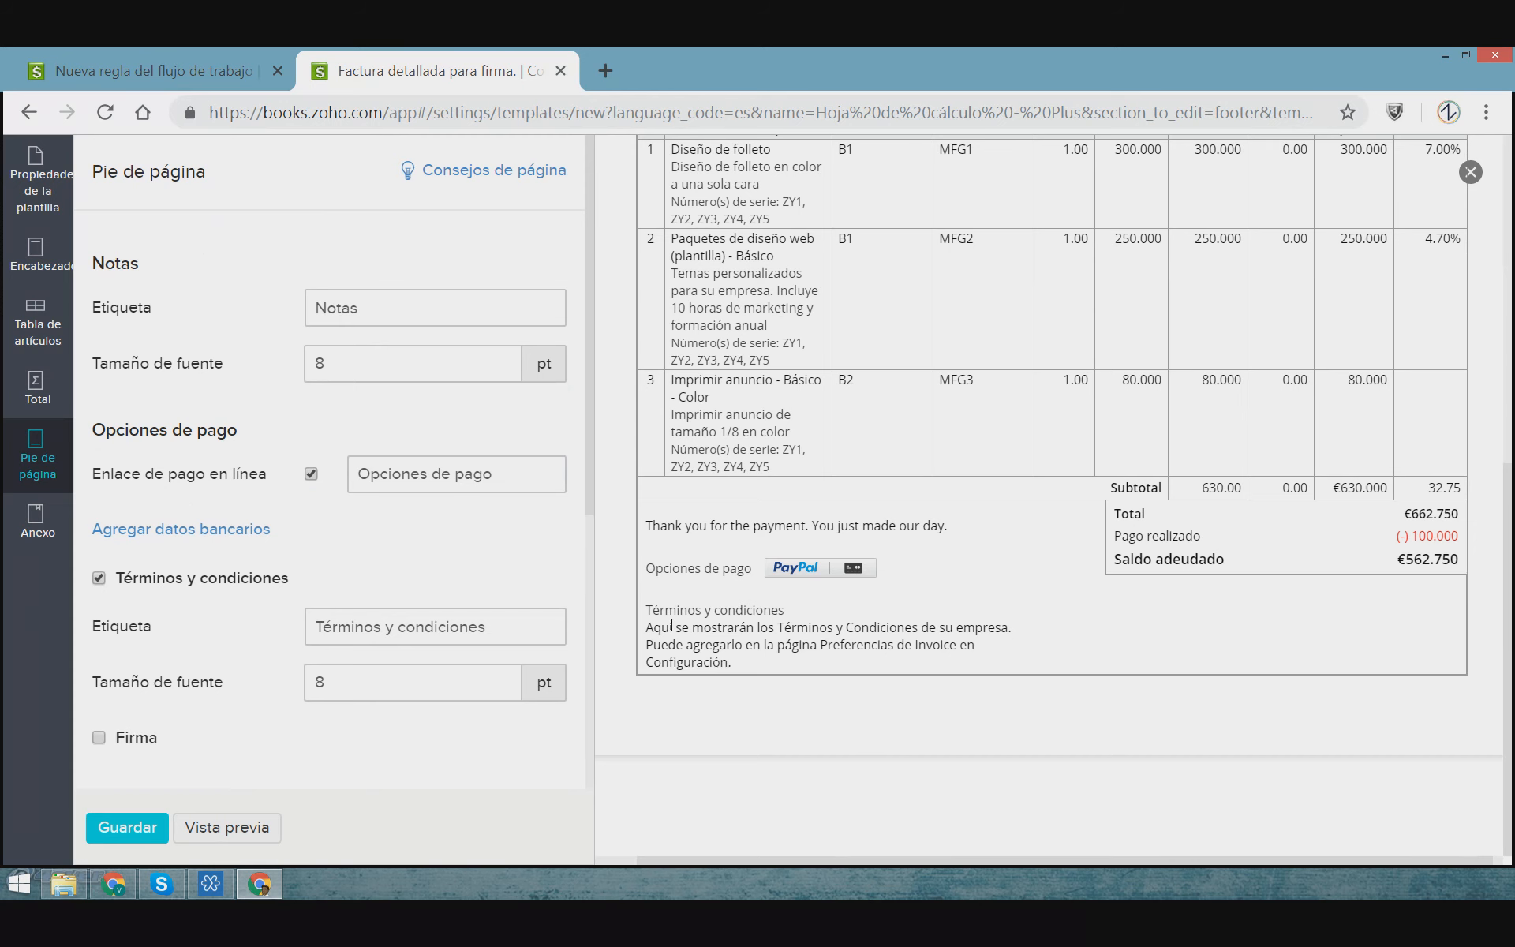
# Match the Términos y condiciones label with its heading in the preview, and highlight the Notas label
pyautogui.moveTo(174, 636); pyautogui.dragTo(362, 640)
pyautogui.tripleClick(506, 631)
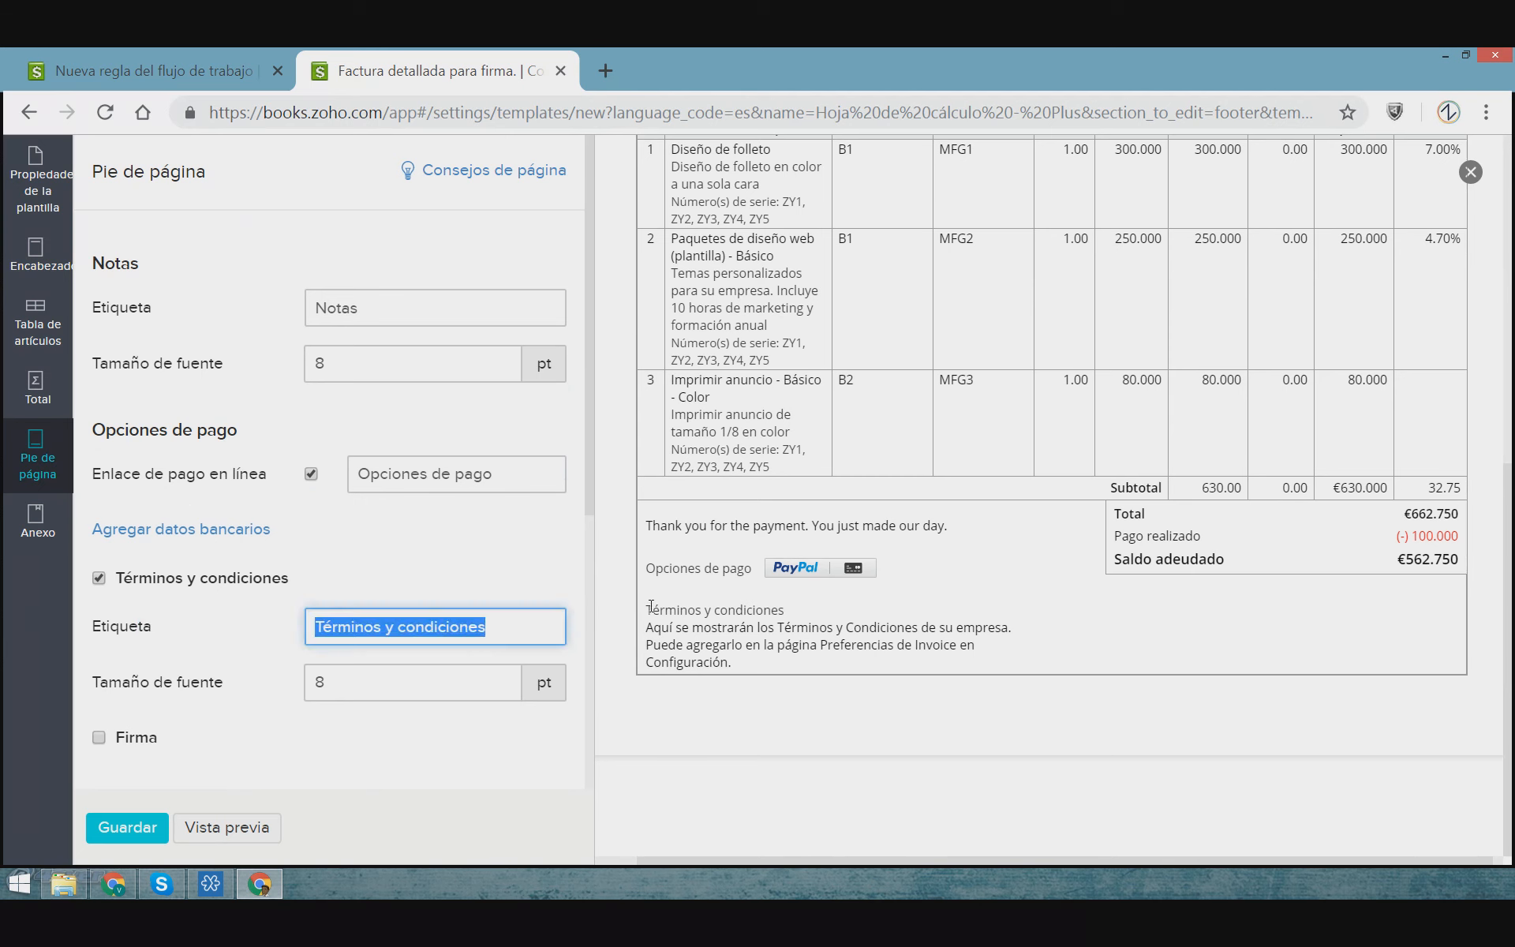
pyautogui.moveTo(651, 609); pyautogui.dragTo(786, 613)
pyautogui.moveTo(521, 627); pyautogui.dragTo(366, 646)
pyautogui.moveTo(526, 637); pyautogui.dragTo(309, 638)
pyautogui.moveTo(645, 611); pyautogui.dragTo(791, 629)
pyautogui.click(527, 592)
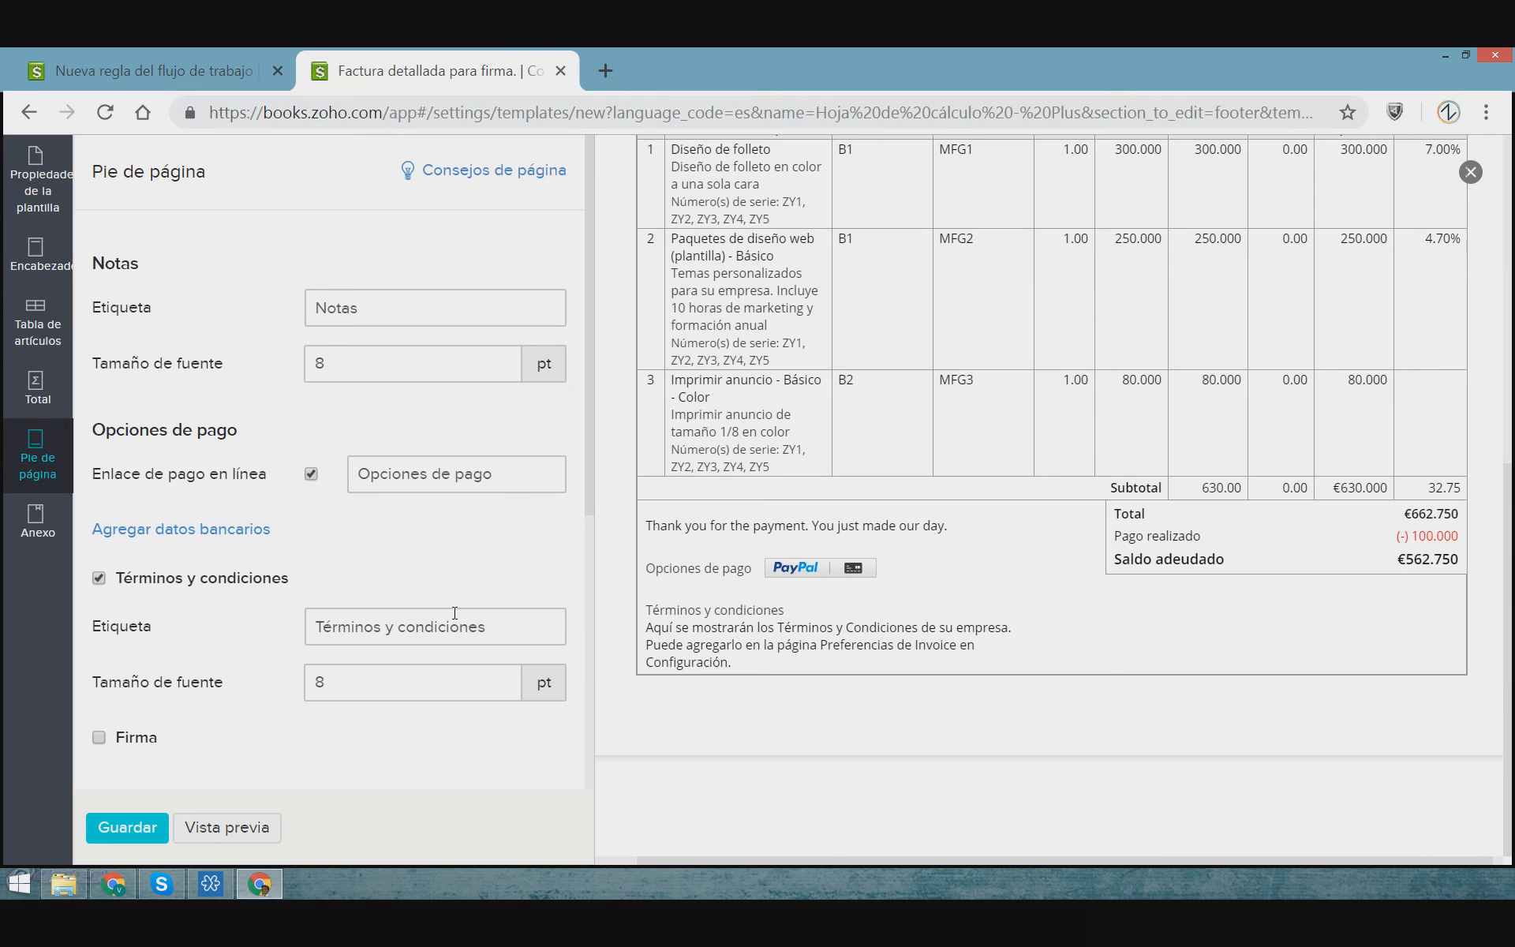
pyautogui.doubleClick(315, 307)
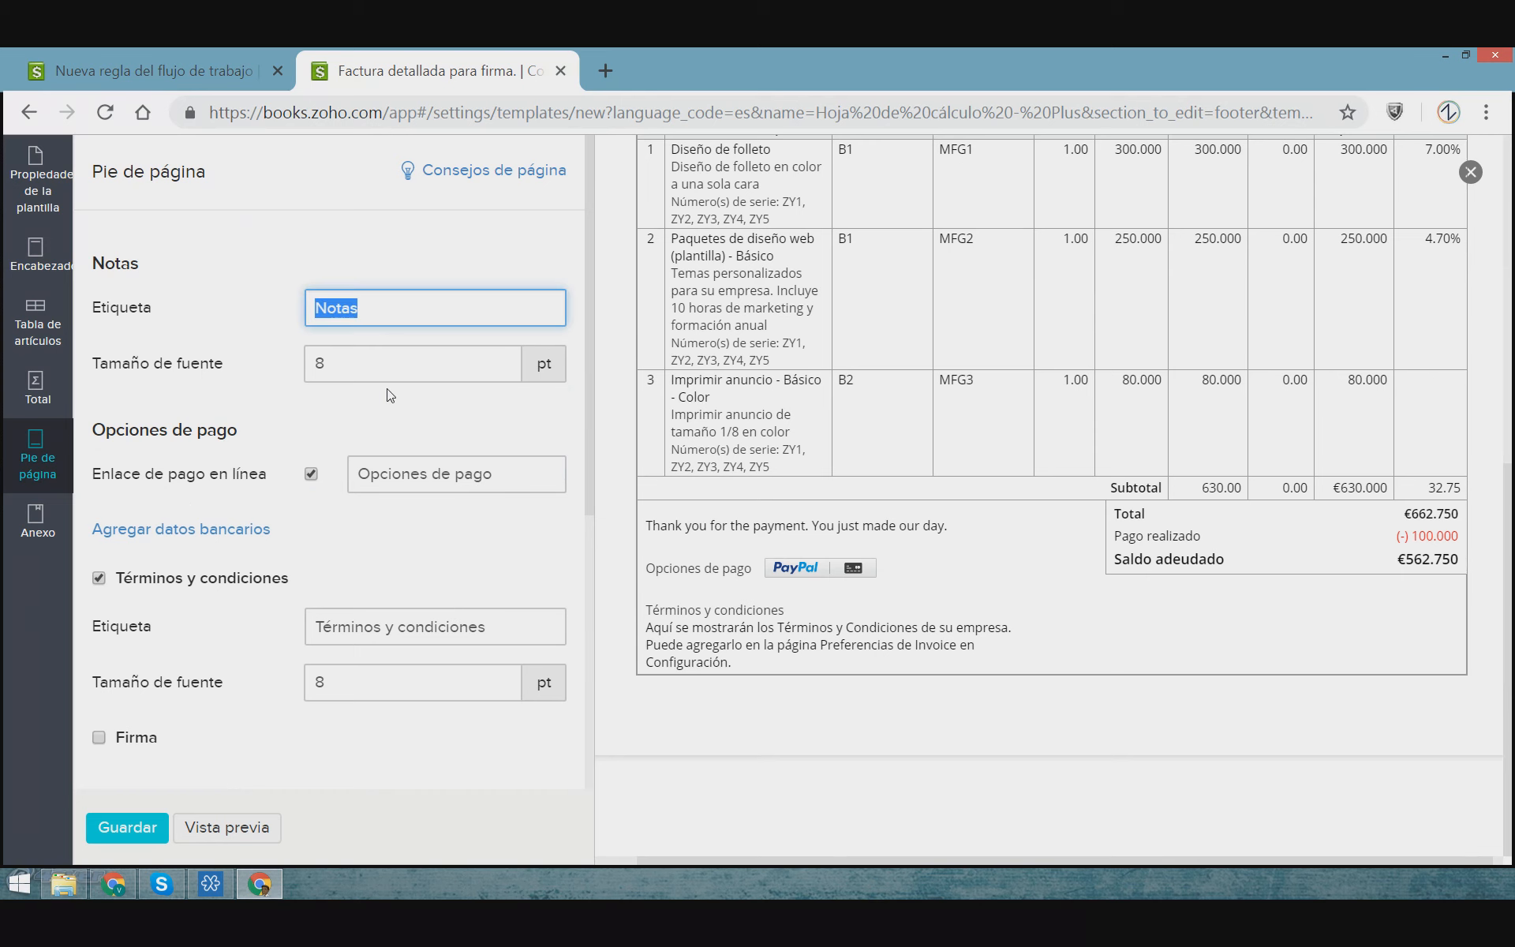
pyautogui.click(202, 348)
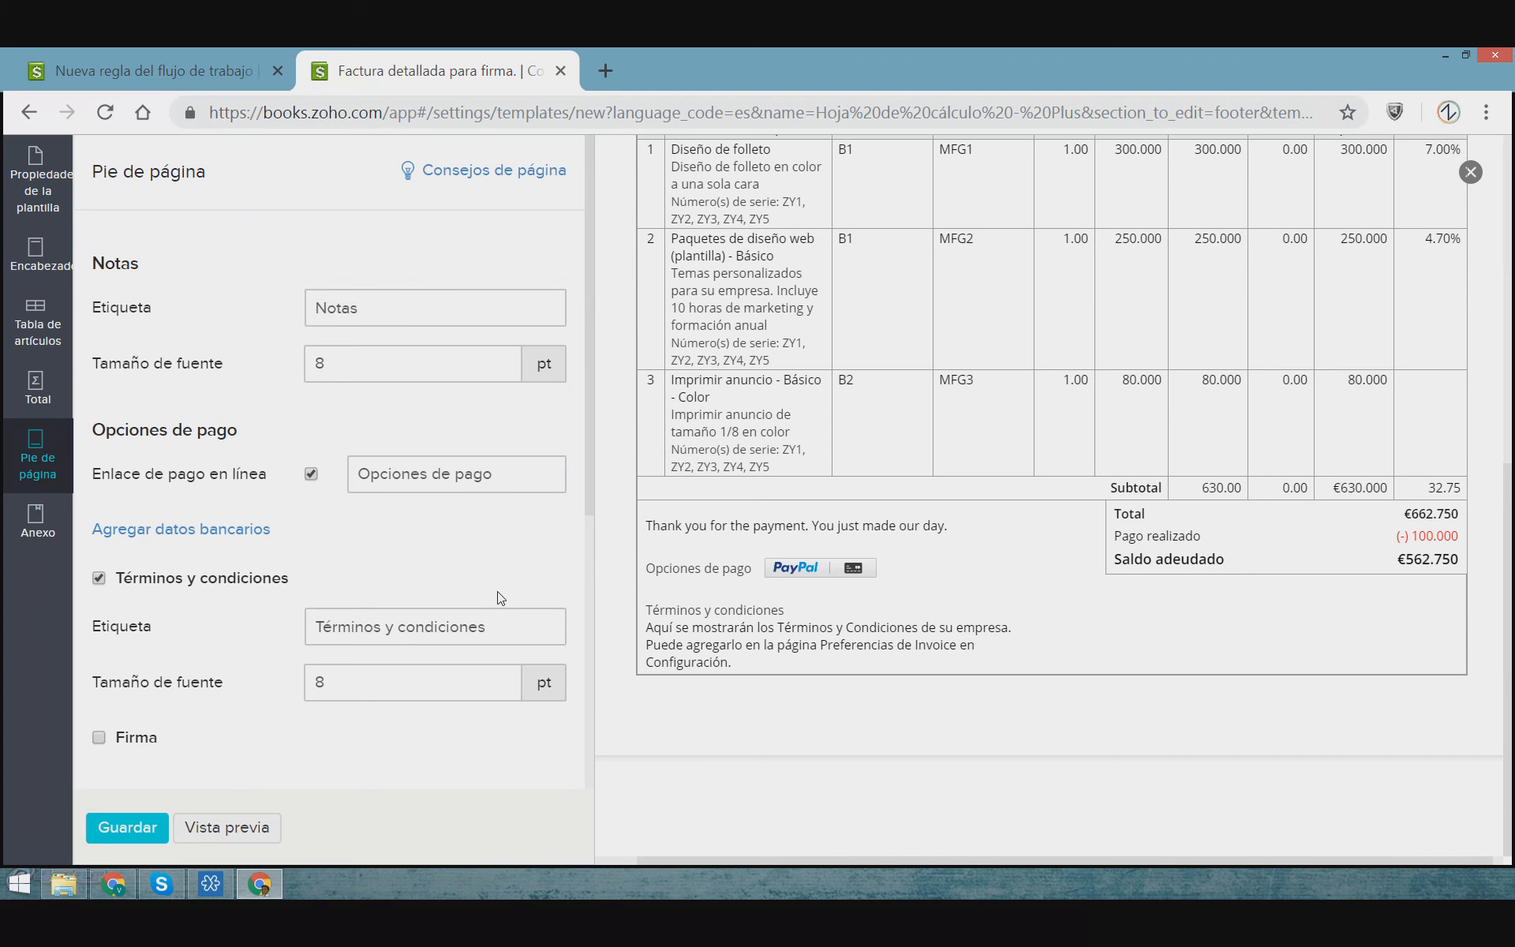
# Enable Firma to examine its label, image and name fields, and disable it again
pyautogui.scroll(-1, 501, 598)
pyautogui.scroll(-2, 500, 598)
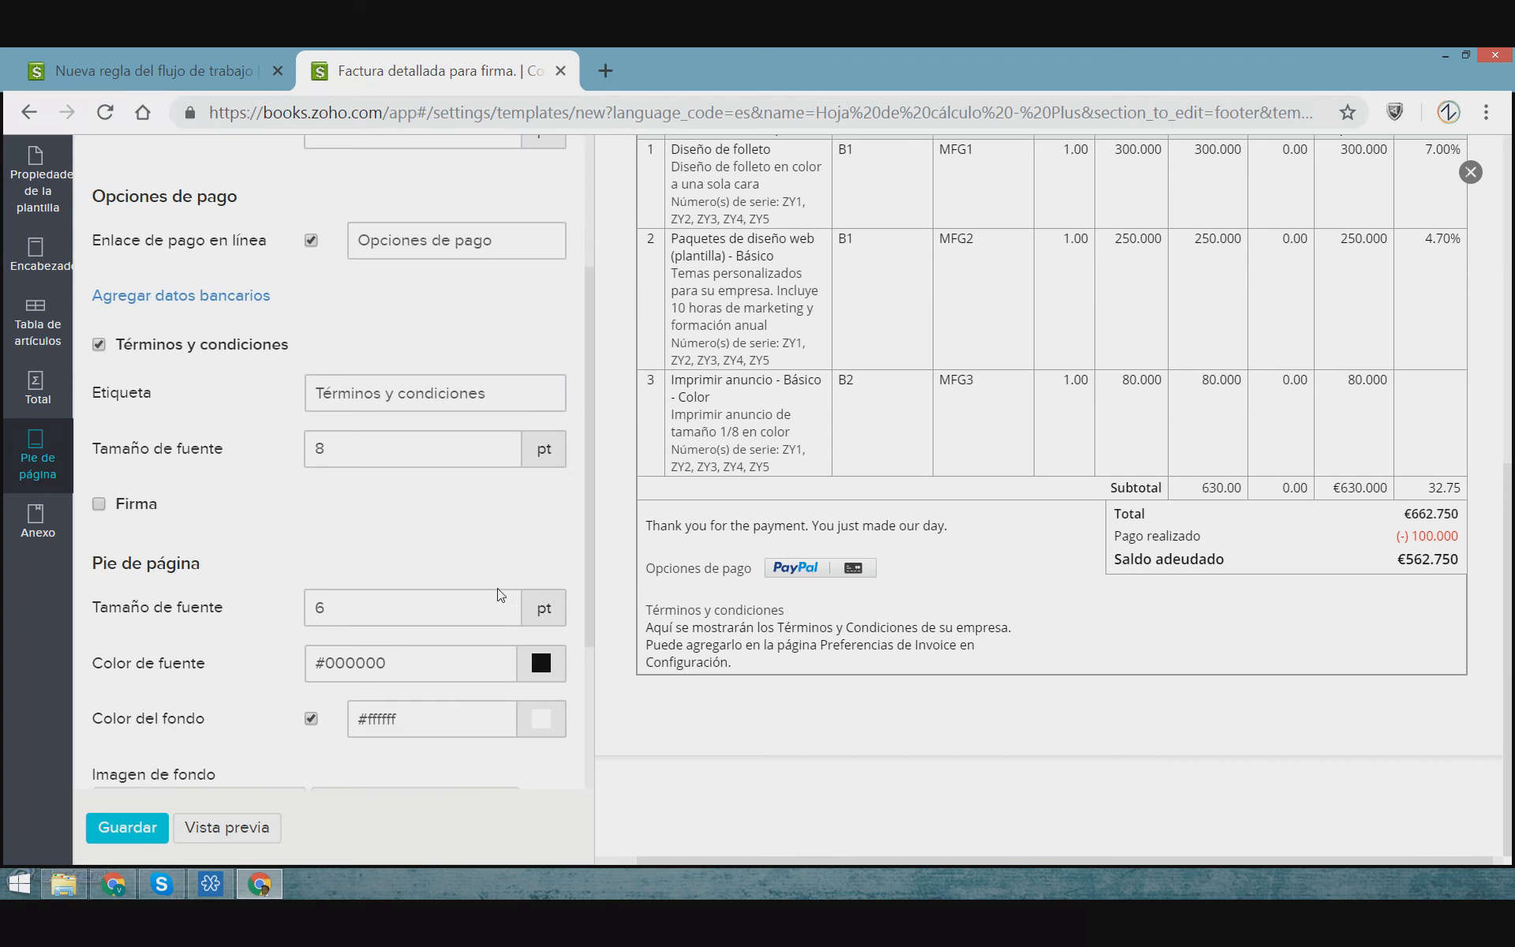
pyautogui.click(99, 502)
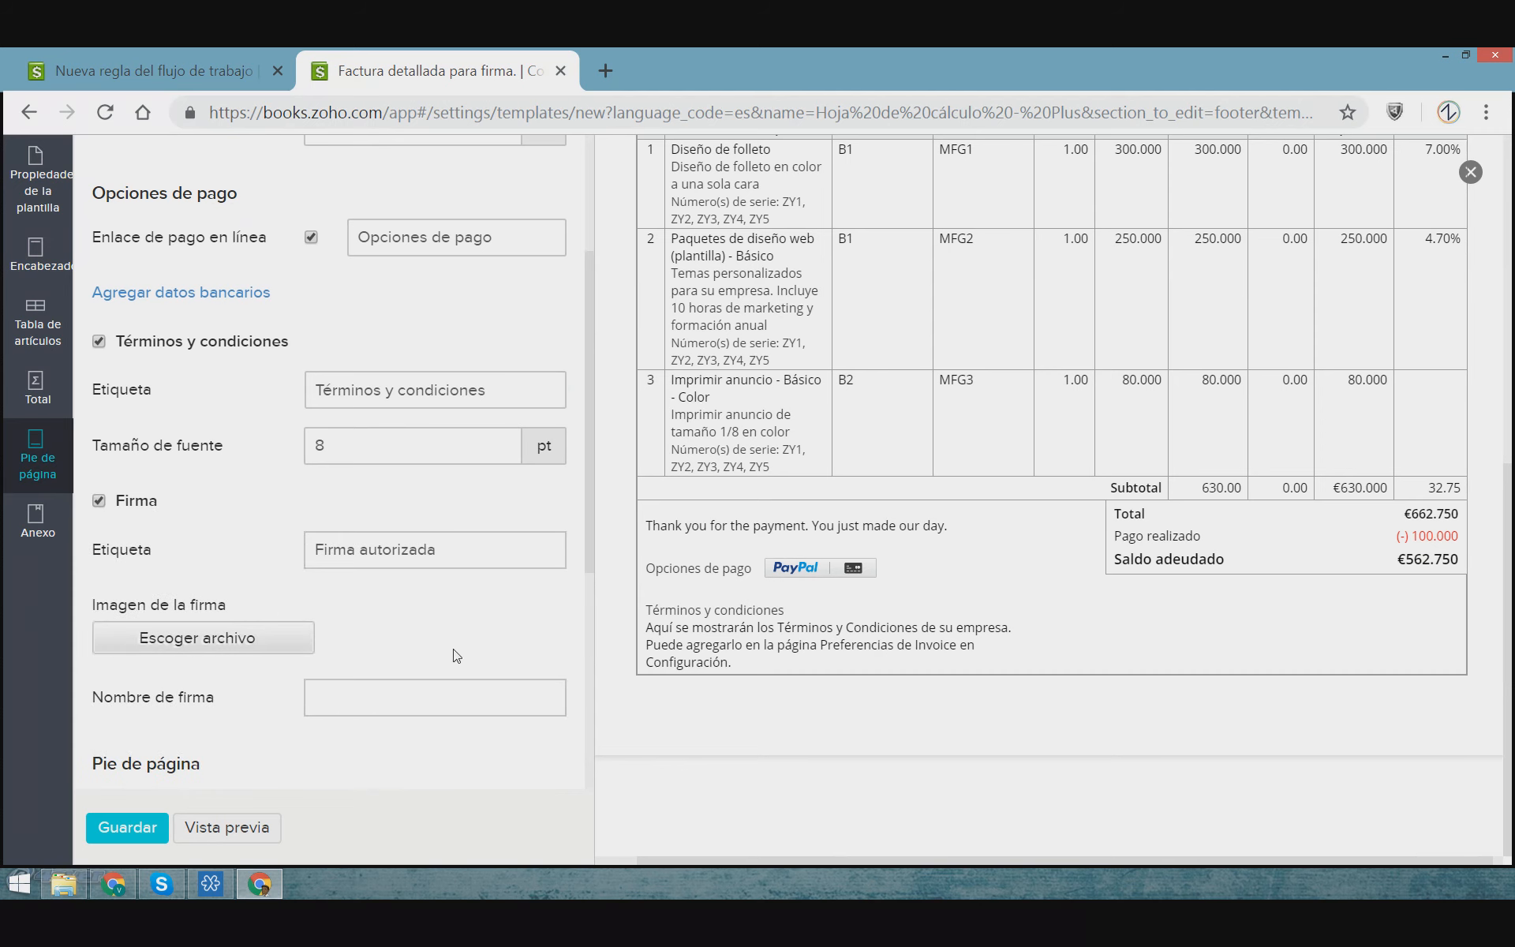
pyautogui.scroll(-1, 363, 644)
pyautogui.scroll(-1, 363, 644)
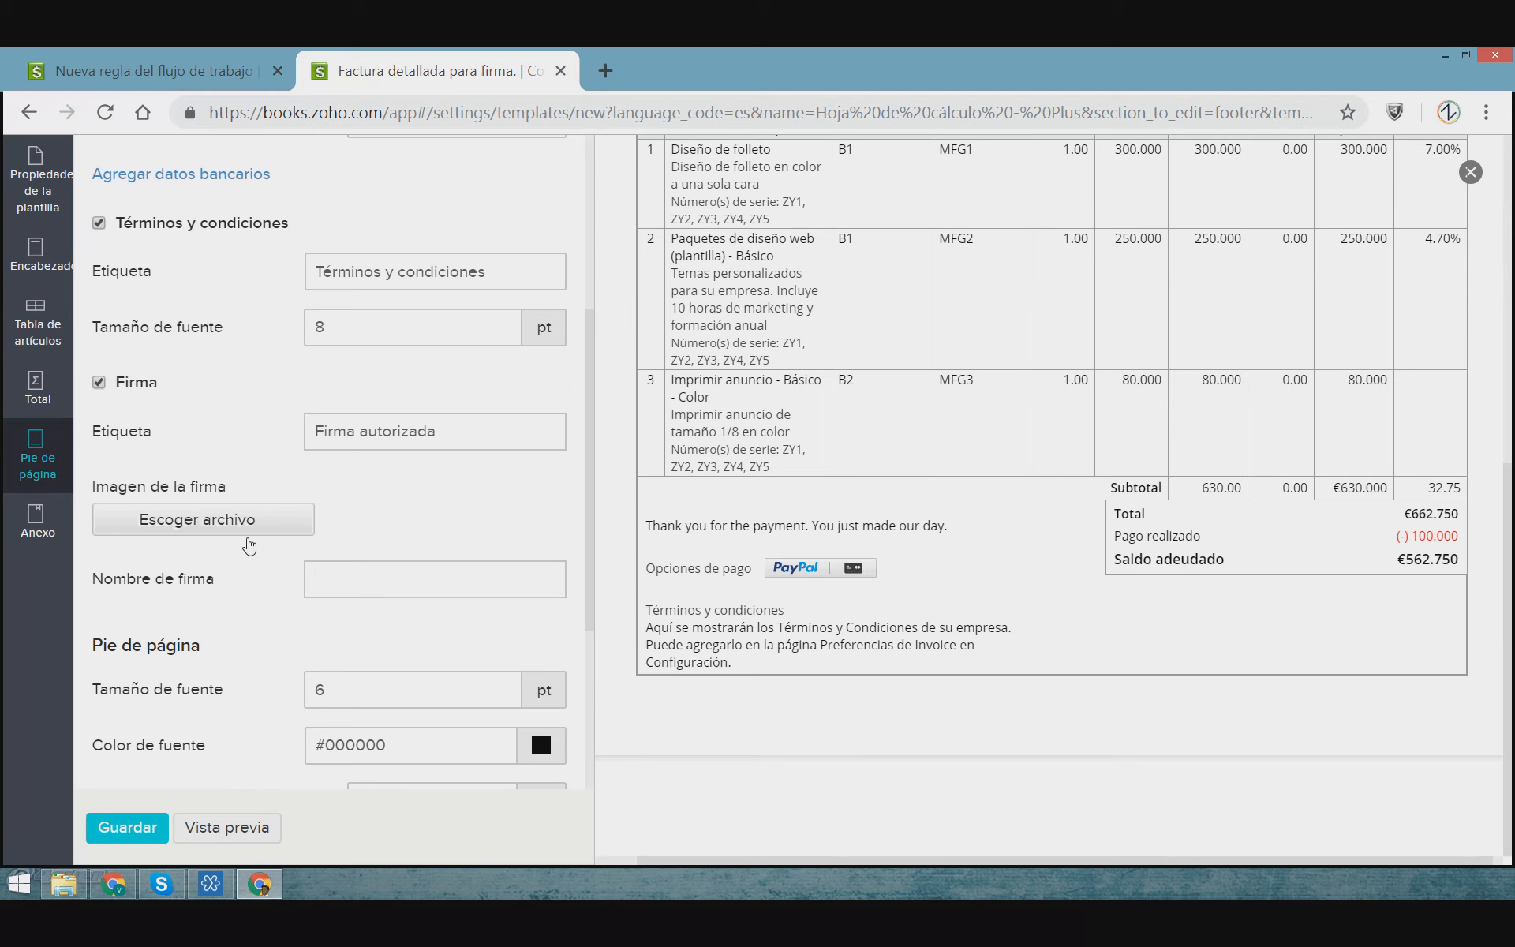
pyautogui.scroll(-4, 278, 629)
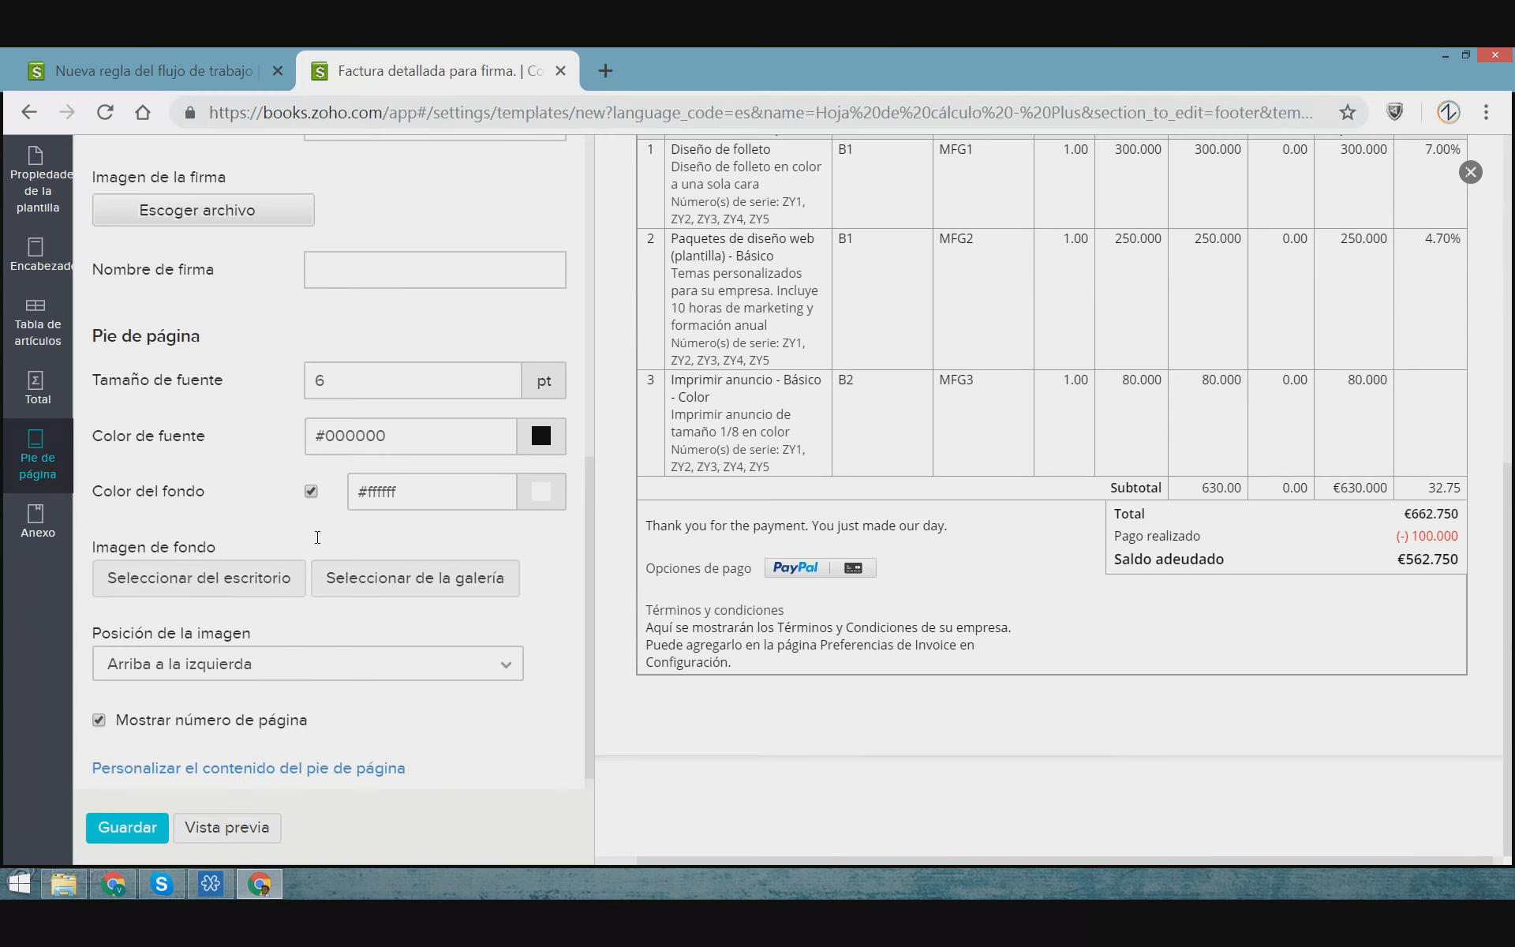
pyautogui.scroll(3, 376, 377)
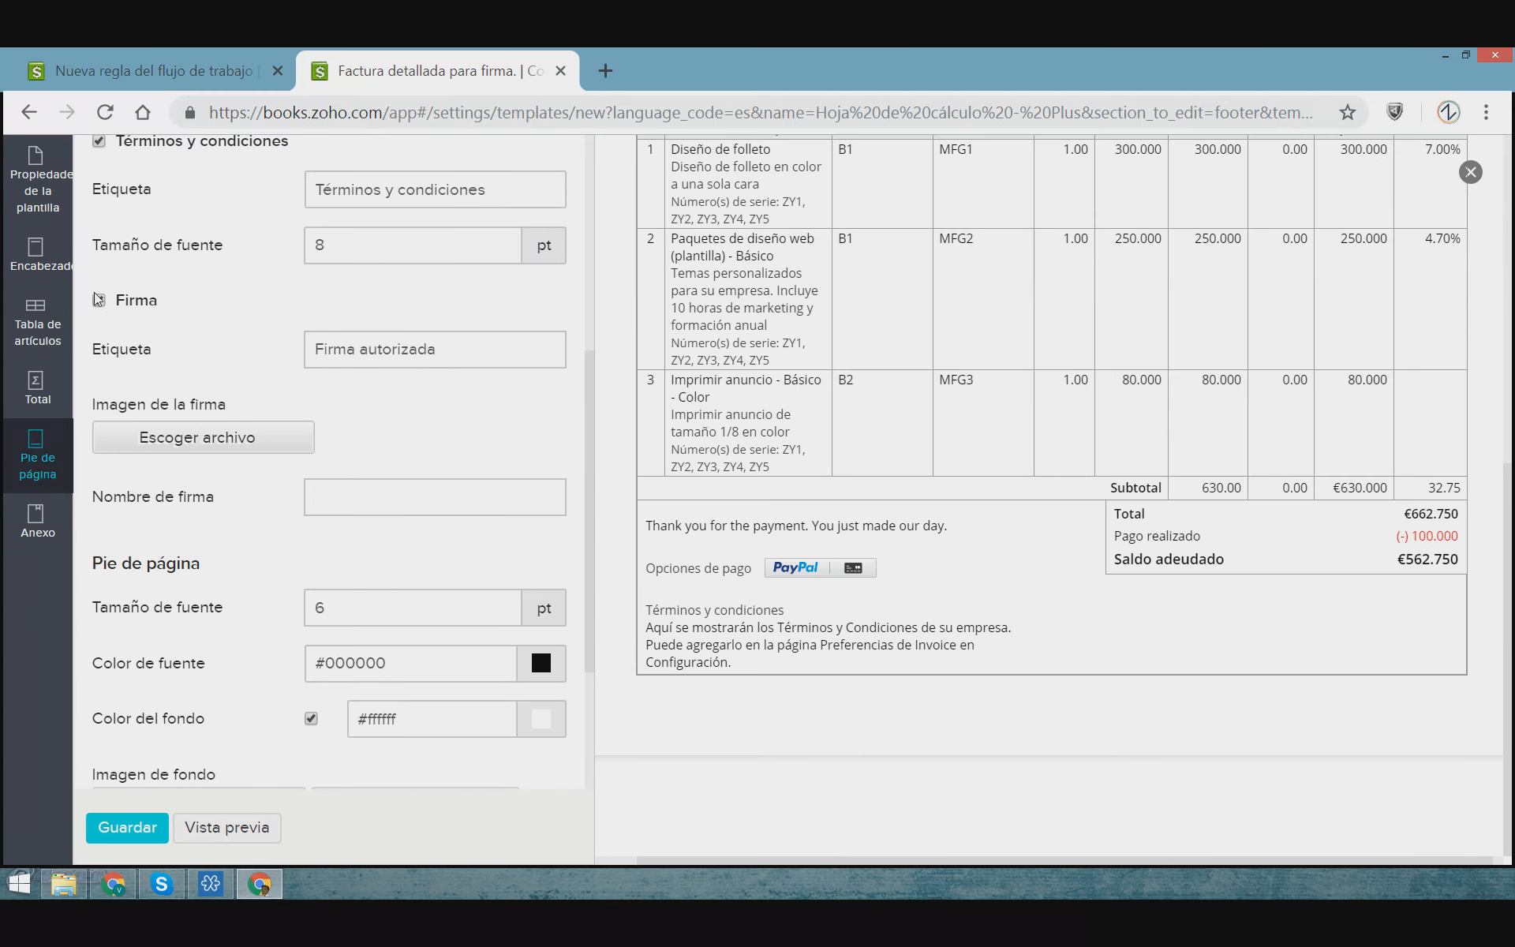
pyautogui.click(99, 299)
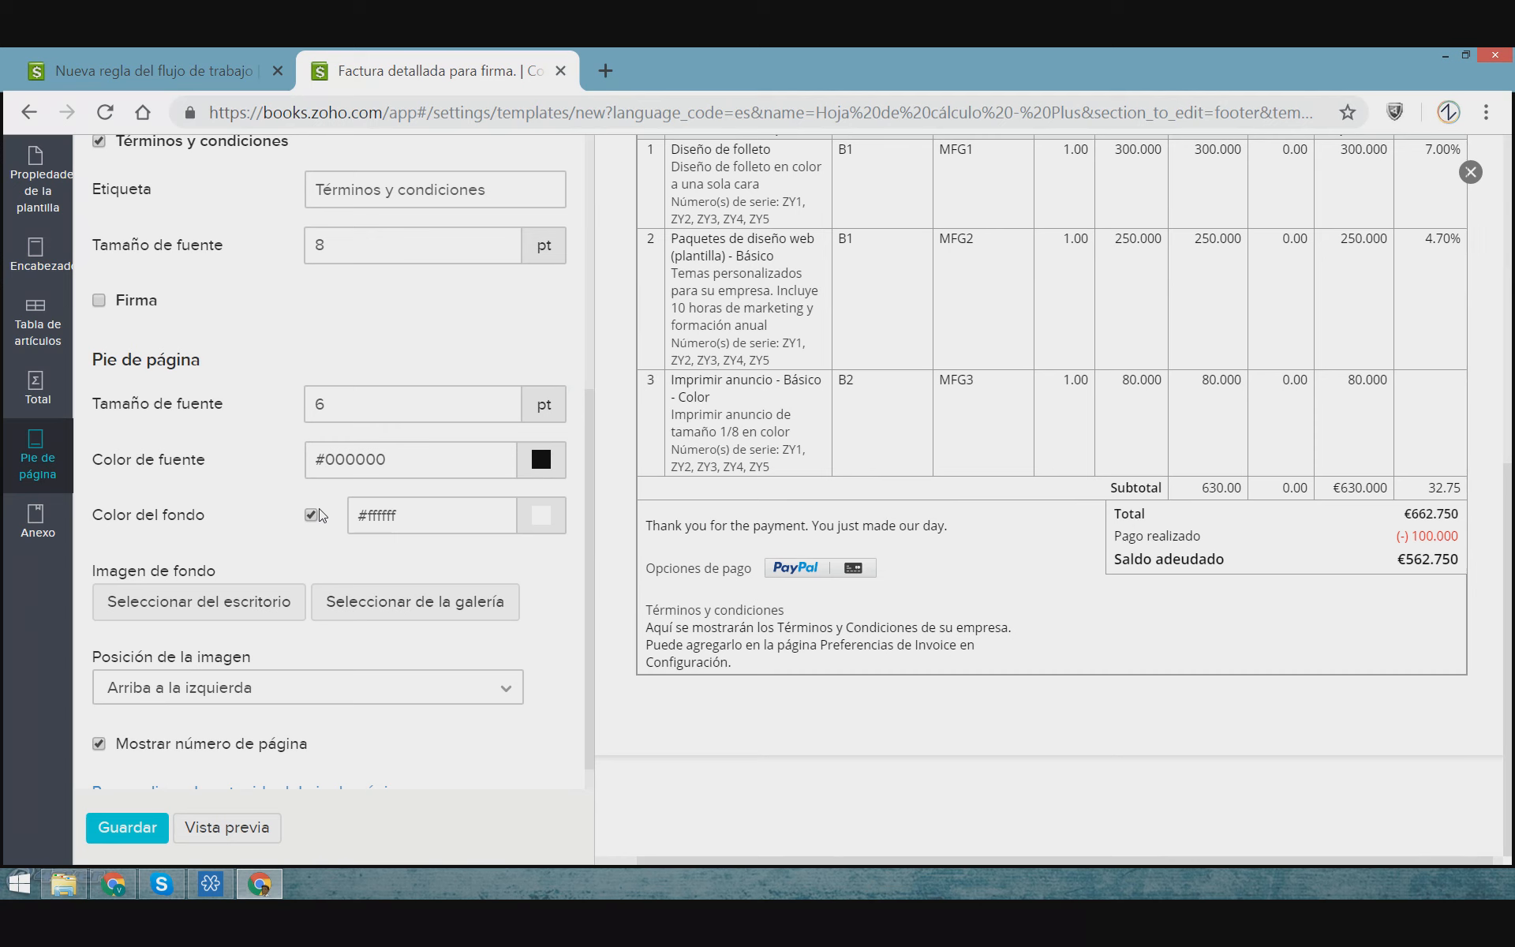
# Browse the footer background image gallery, including the Christmas and New Year designs, and close it without choosing one
pyautogui.scroll(-1, 332, 651)
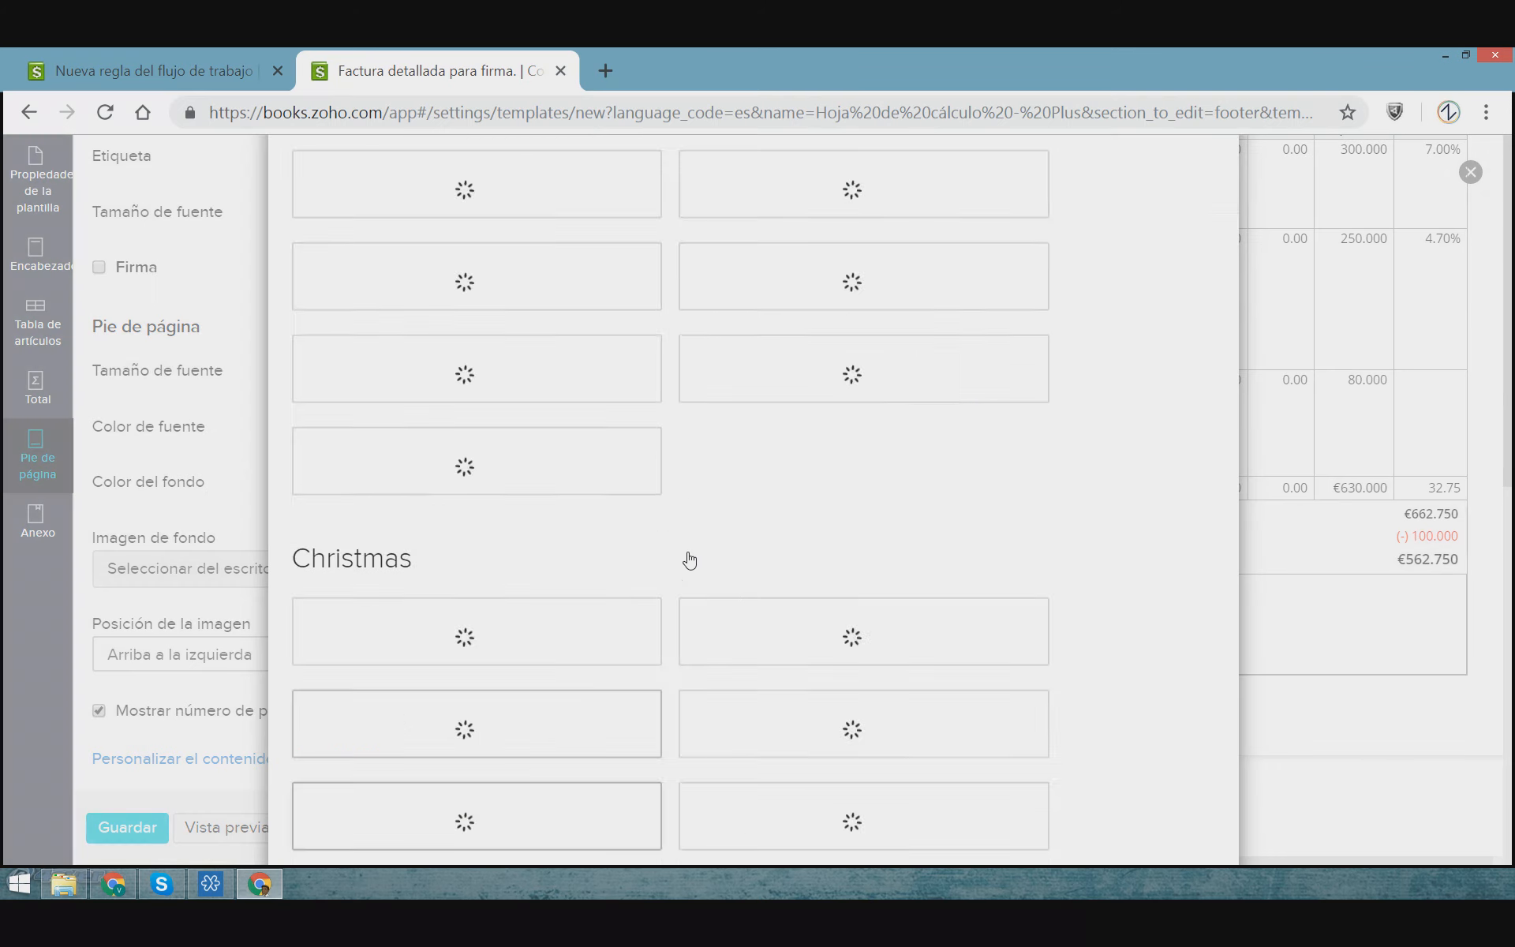
pyautogui.scroll(-8, 750, 565)
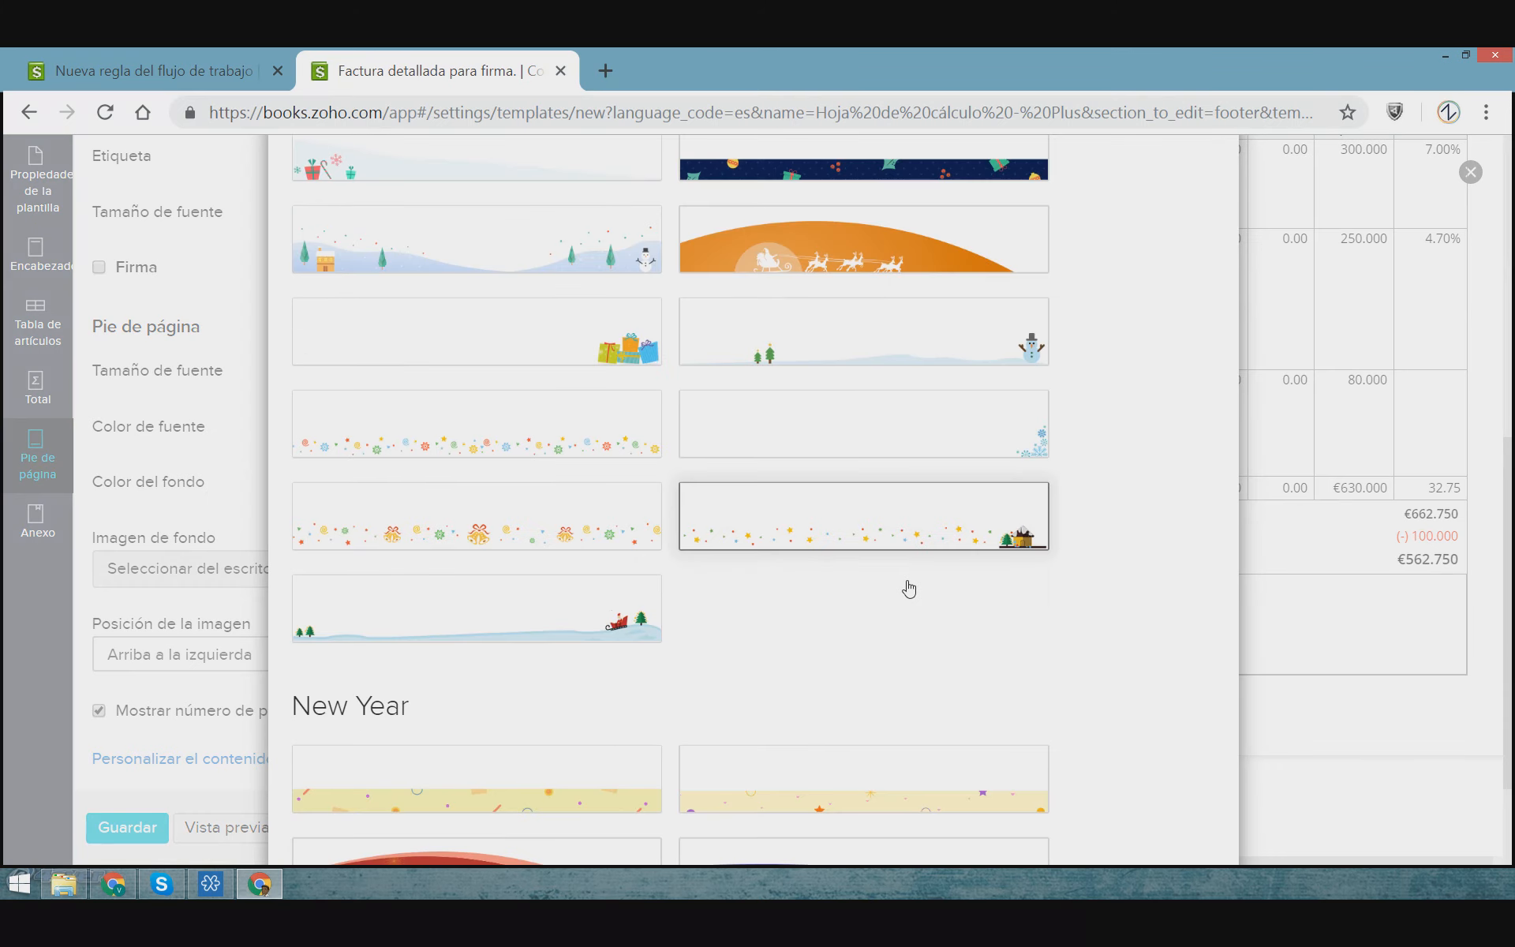
pyautogui.scroll(-2, 931, 607)
pyautogui.scroll(4, 978, 631)
pyautogui.scroll(-4, 1006, 643)
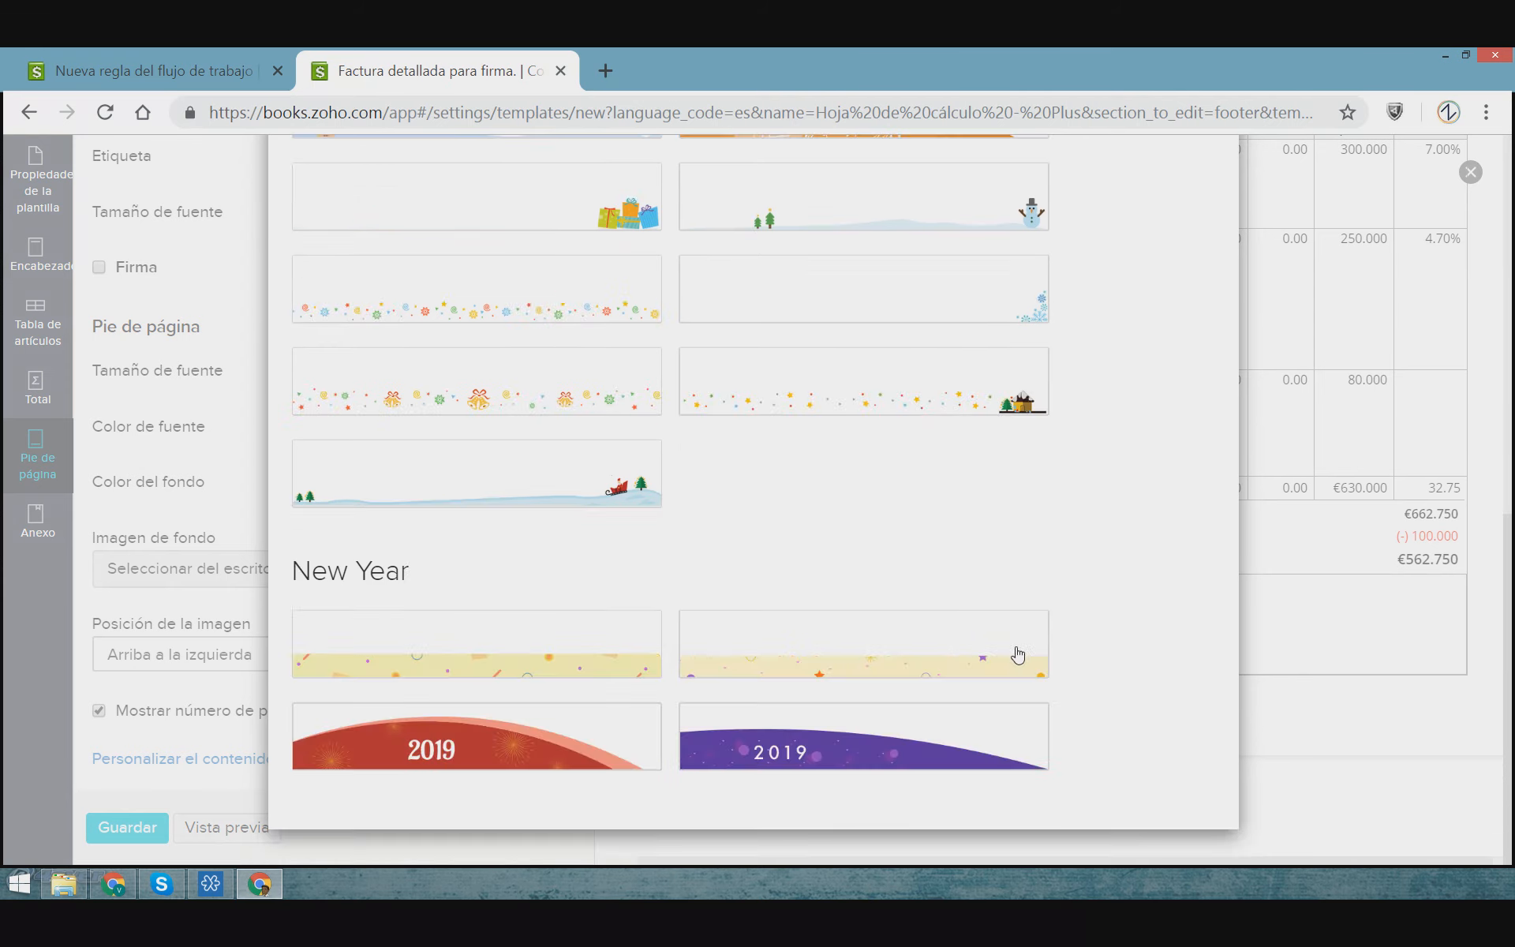
pyautogui.scroll(10, 1017, 642)
pyautogui.click(1208, 172)
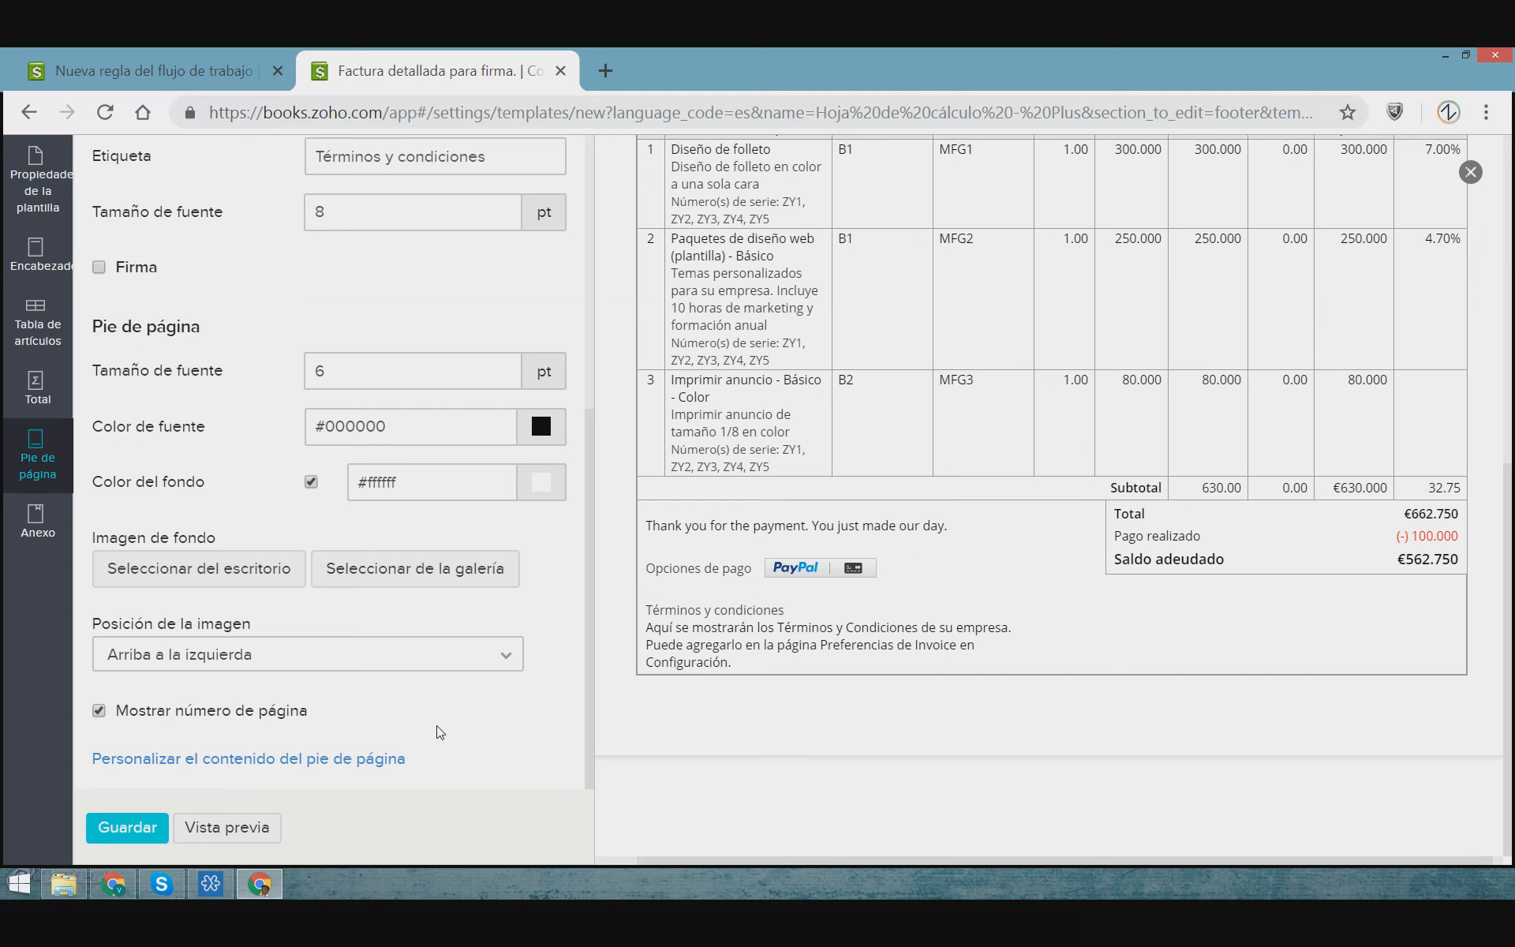
# Open the template's Anexo section, examine the editor for adding annex content, and close it without adding anything
pyautogui.click(37, 519)
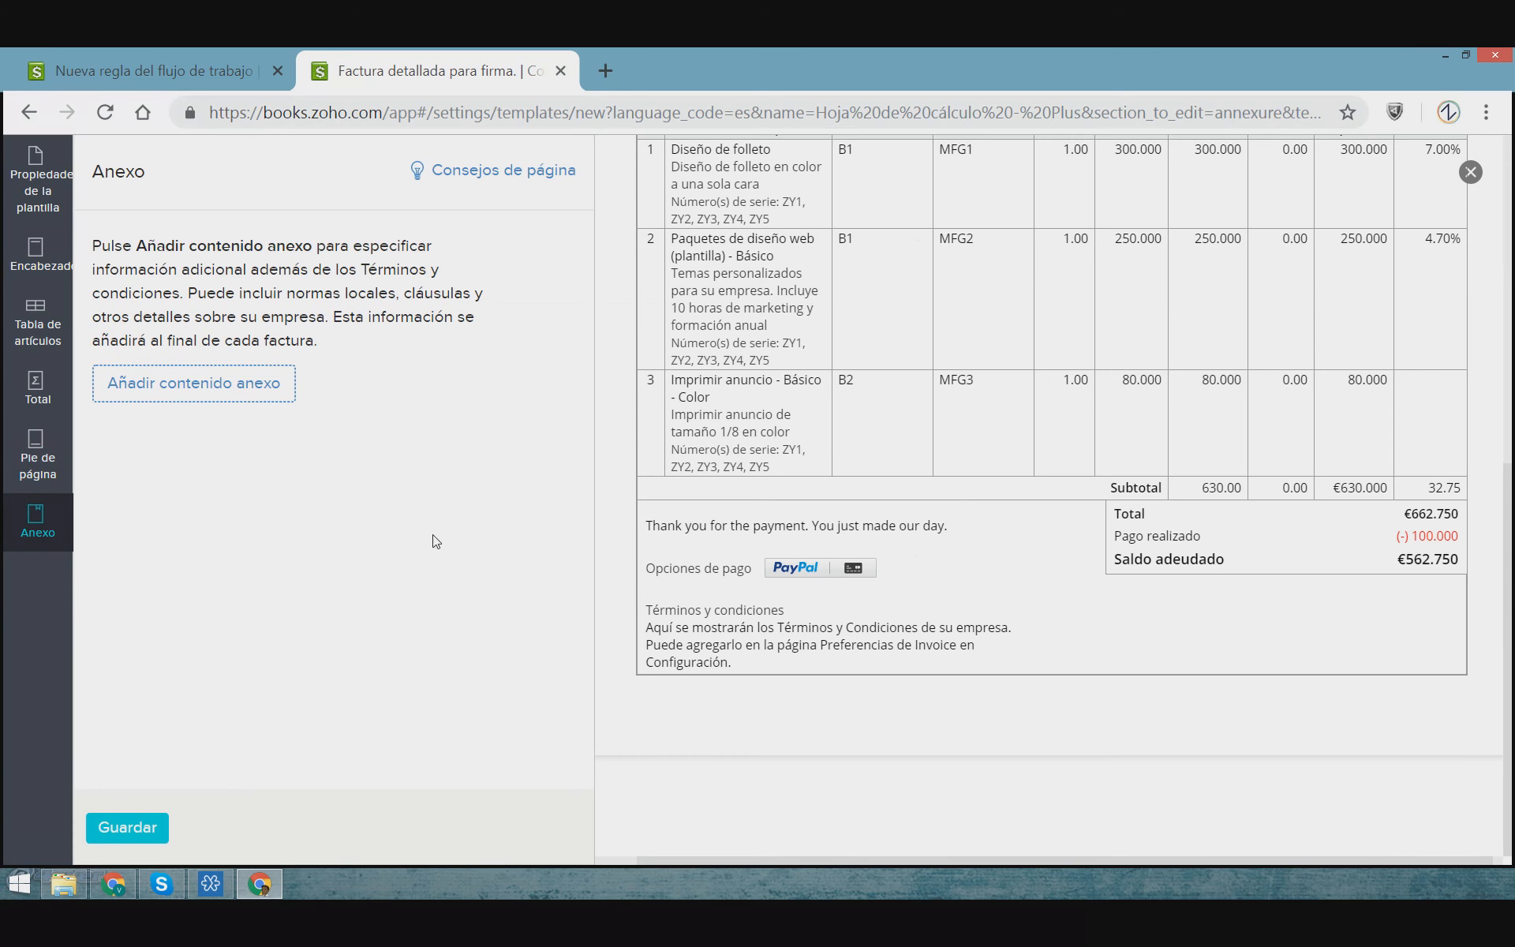
pyautogui.click(243, 395)
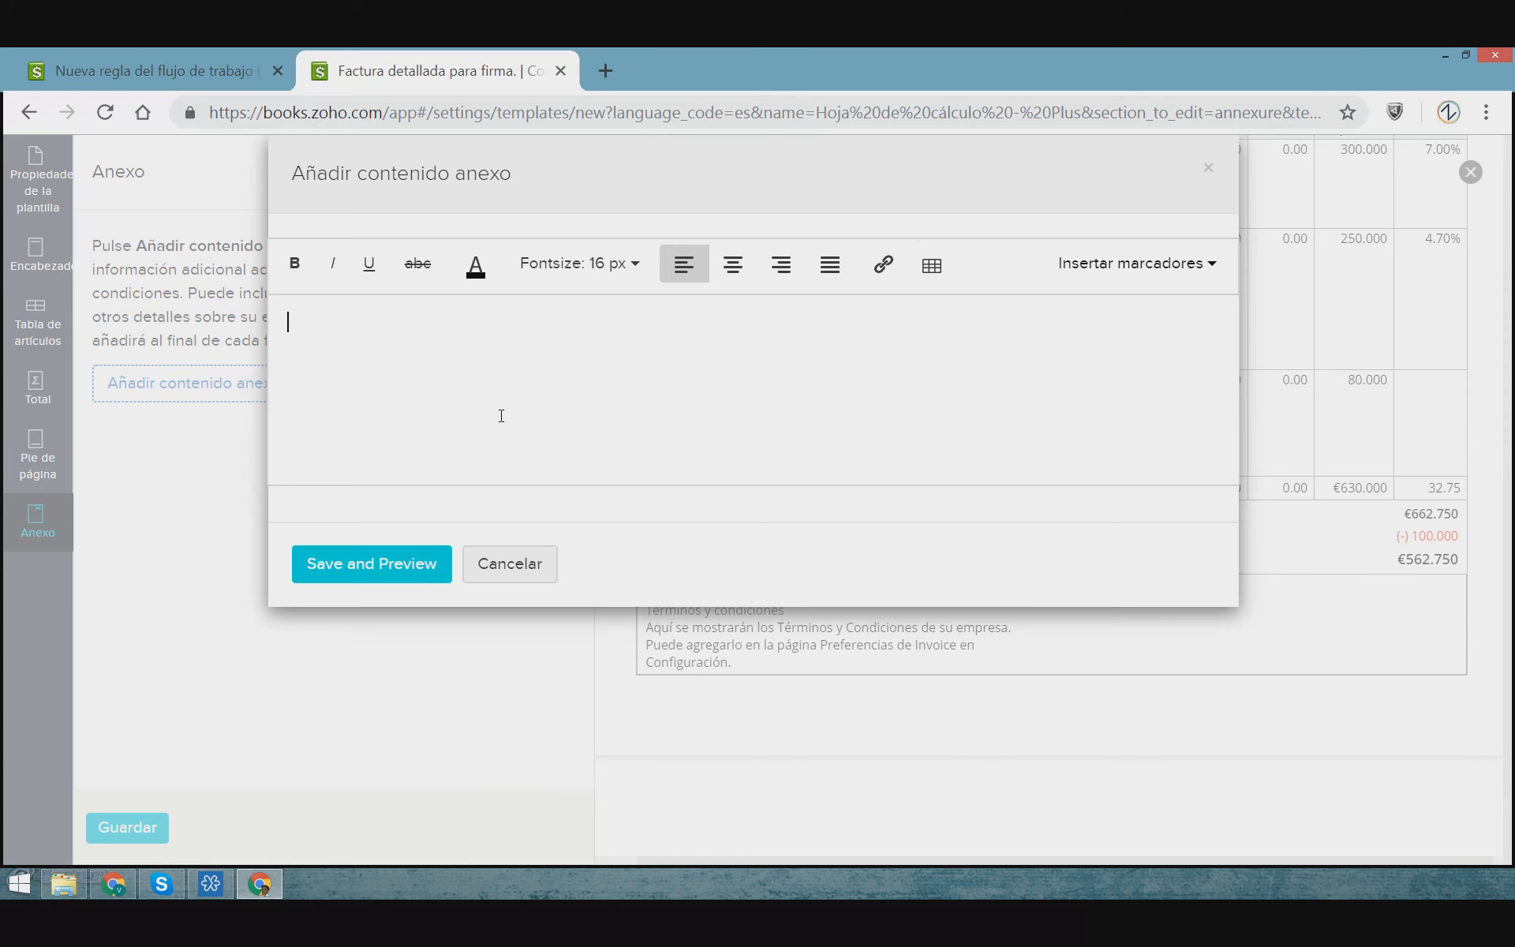
pyautogui.click(530, 564)
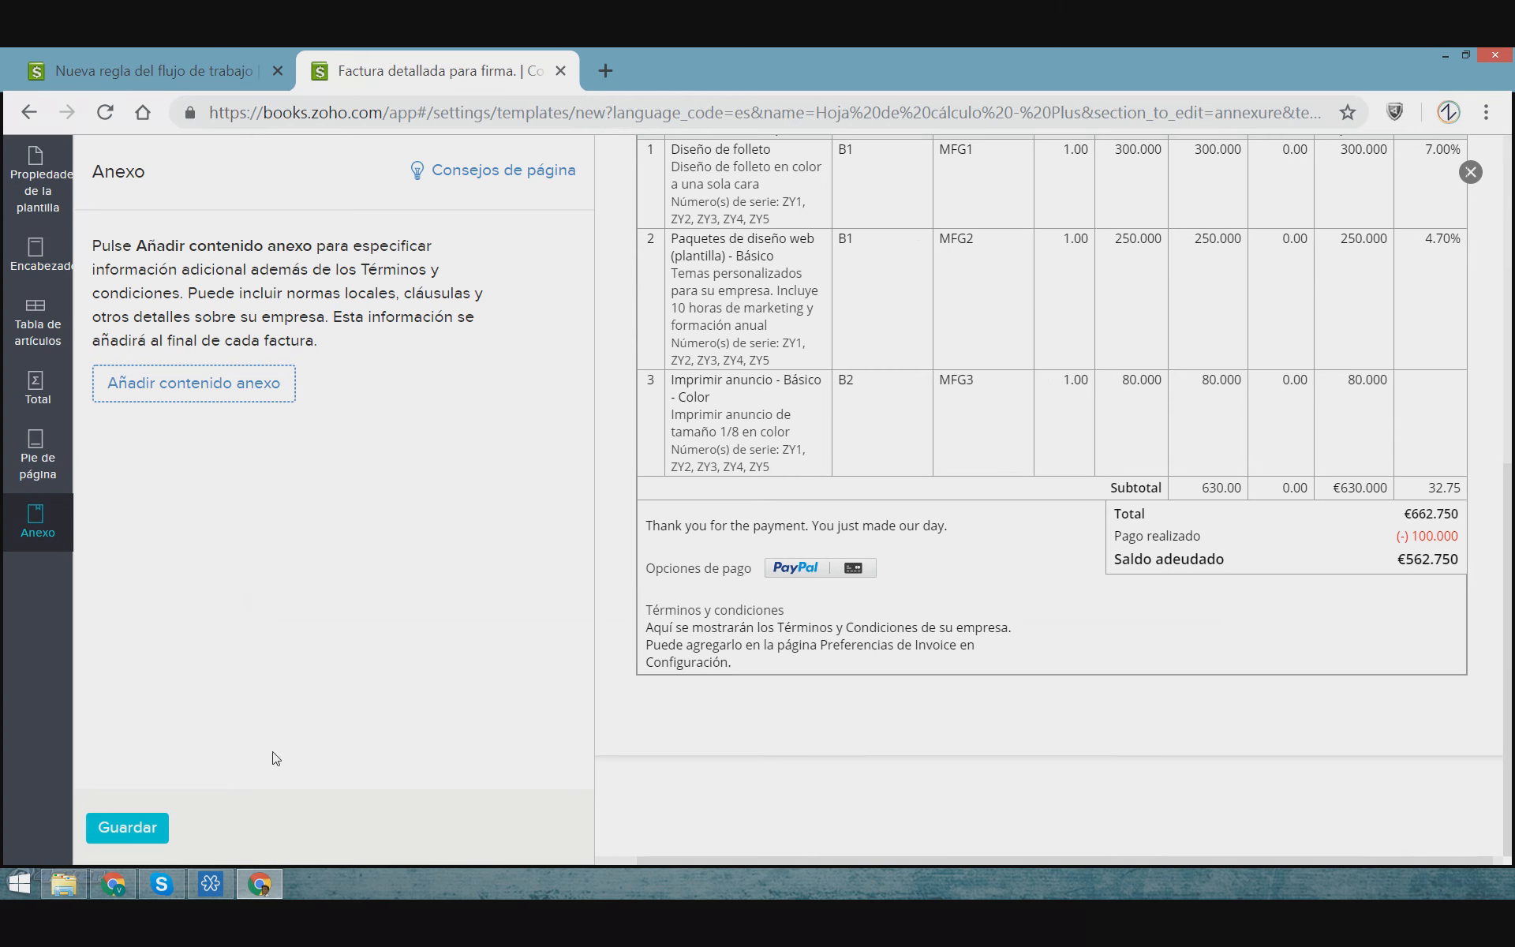
# Save the invoice template and skim the full gallery of invoice templates down to the new-template option and back
pyautogui.click(154, 825)
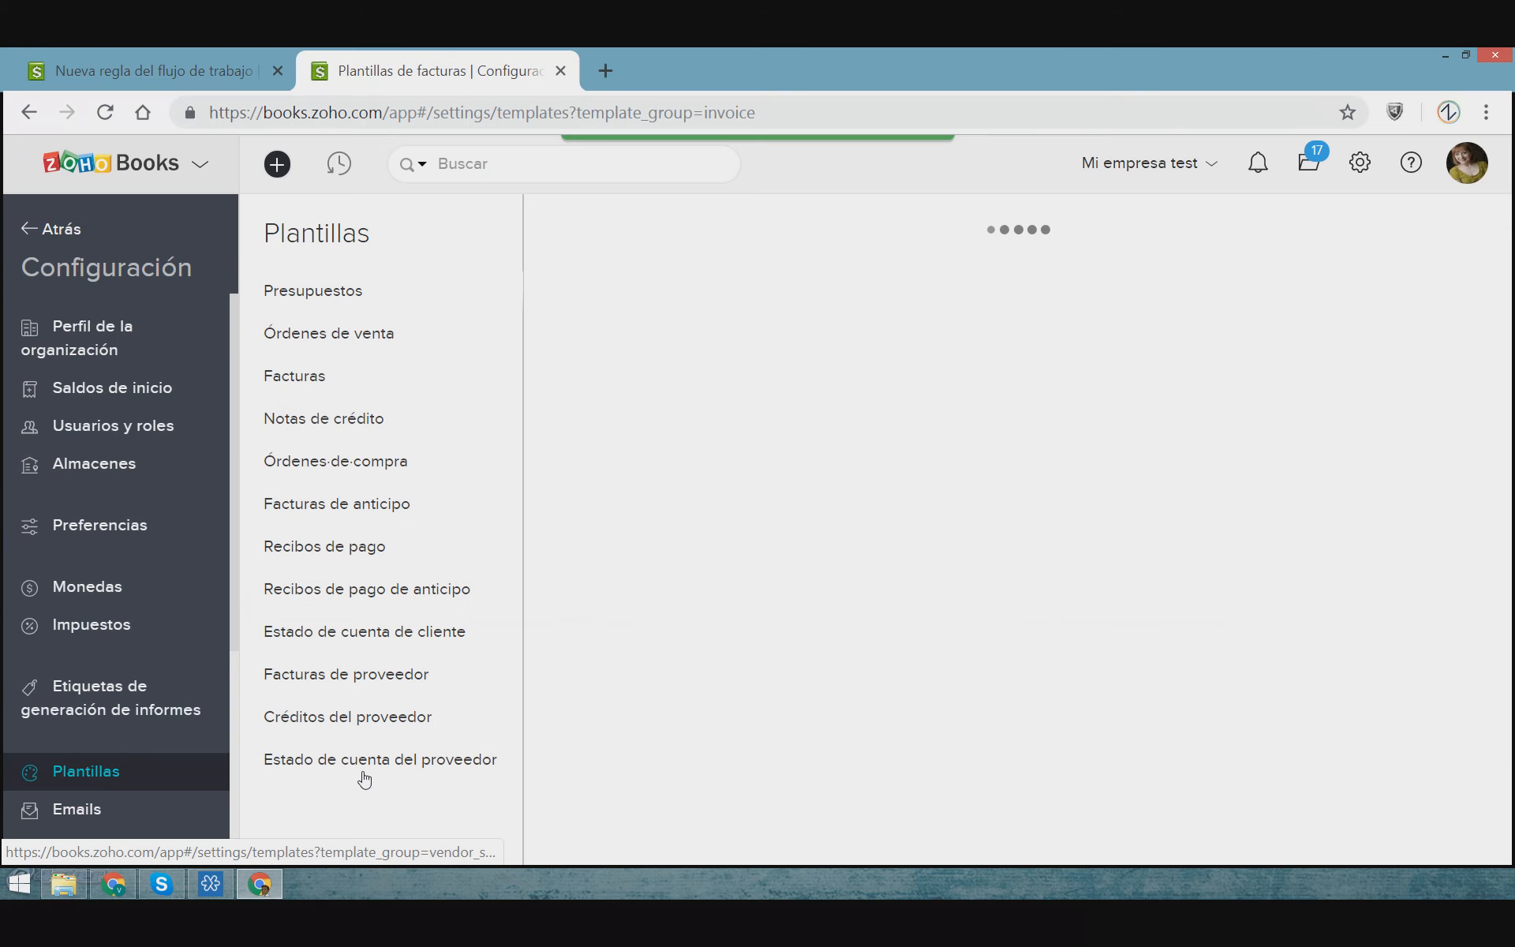
pyautogui.moveTo(768, 478)
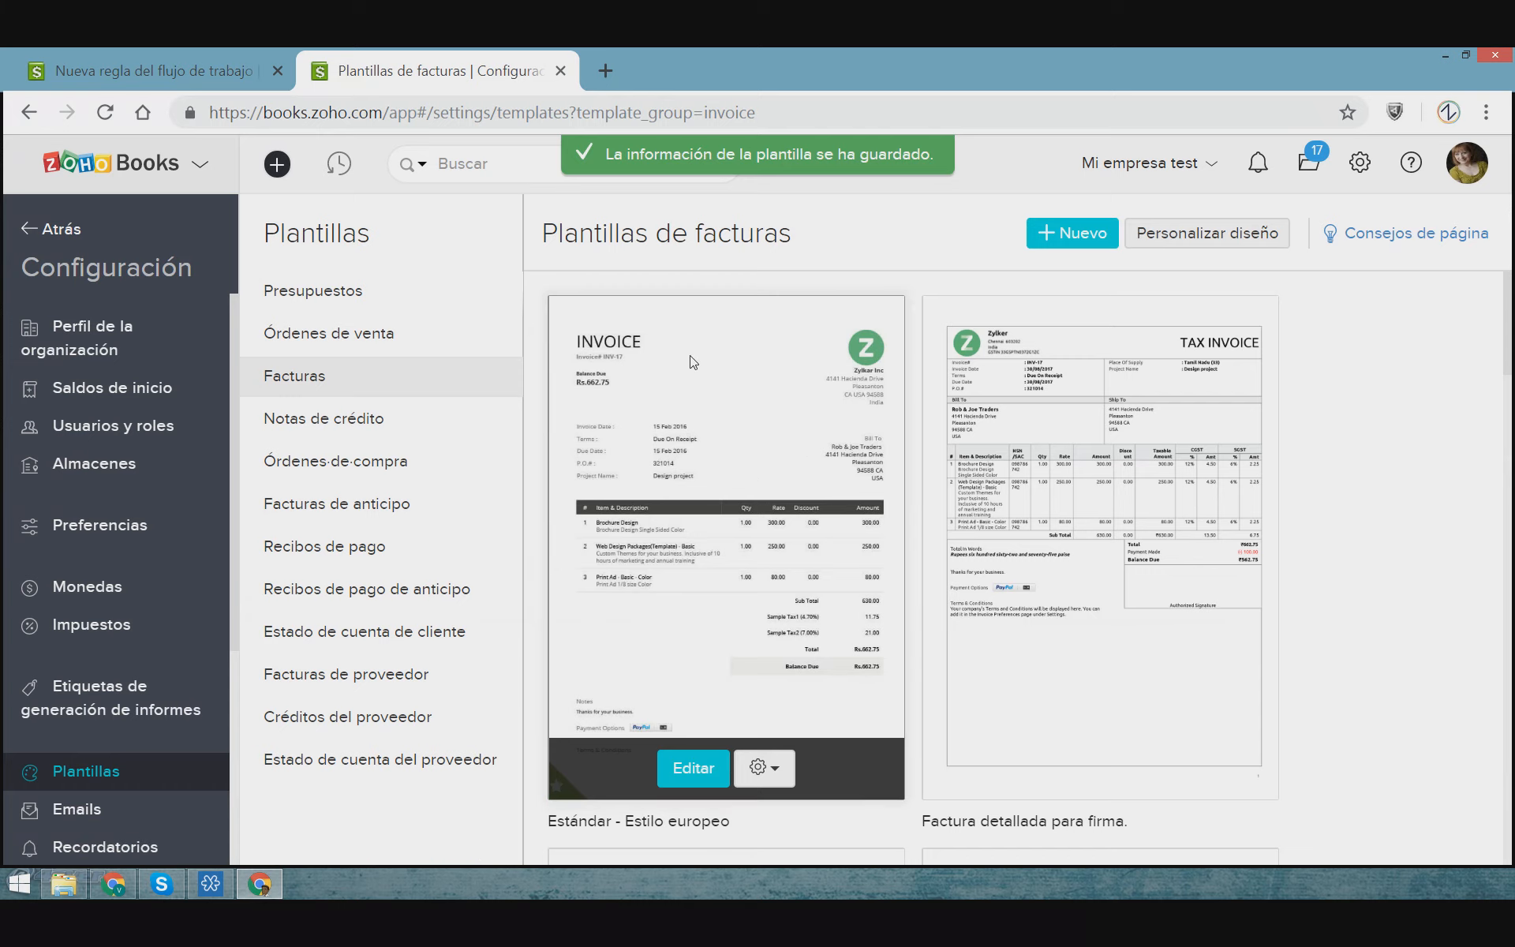
pyautogui.scroll(-7, 968, 517)
pyautogui.scroll(-15, 973, 518)
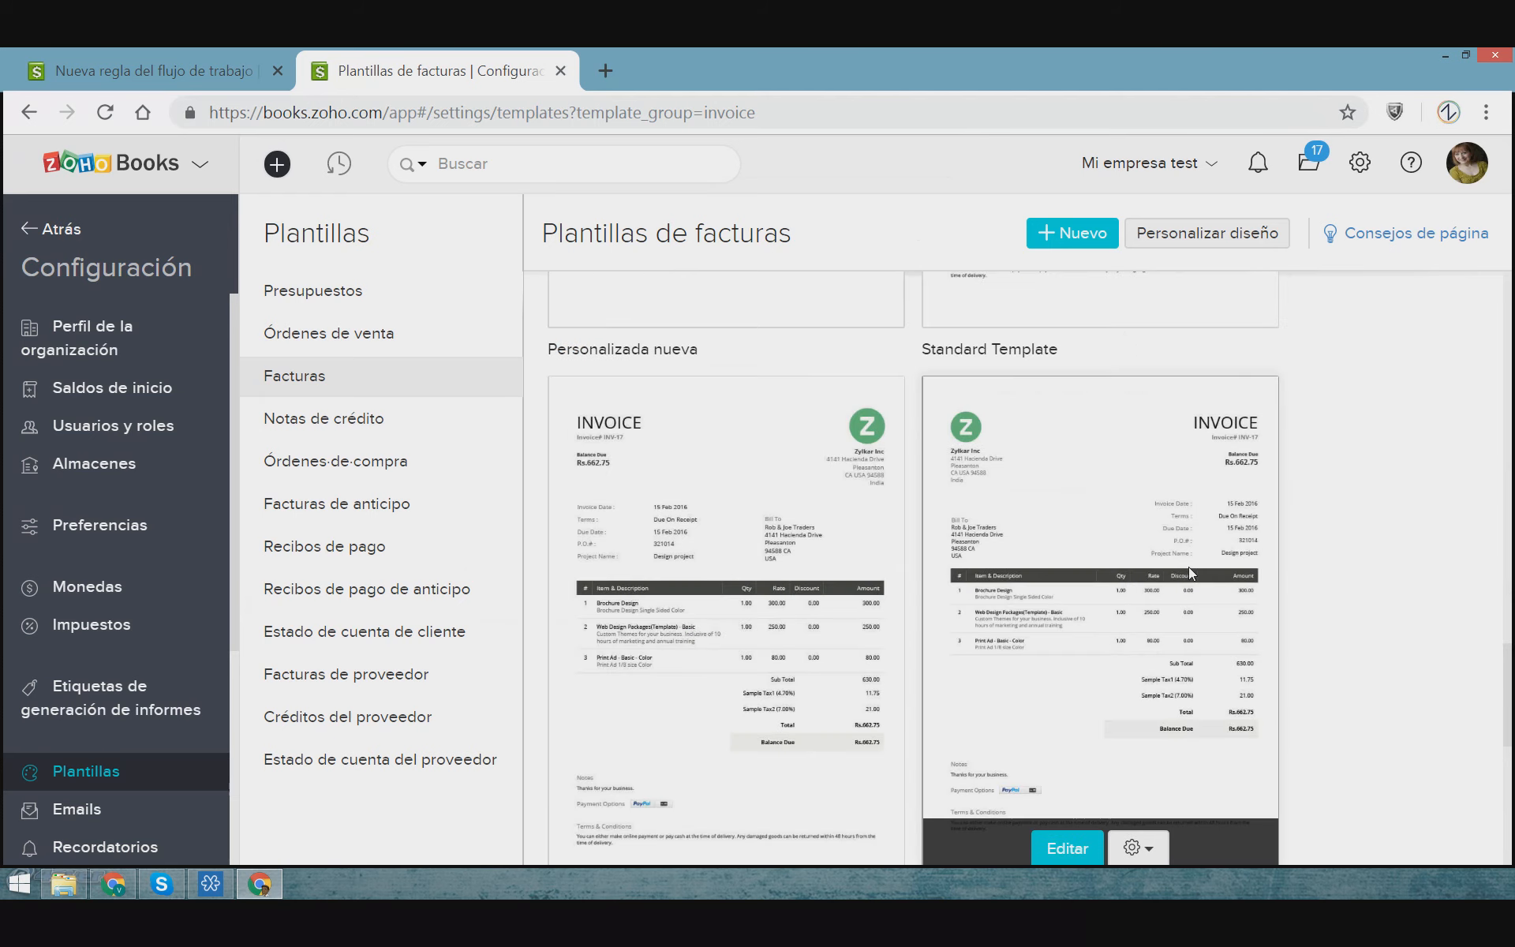
pyautogui.scroll(-8, 1326, 619)
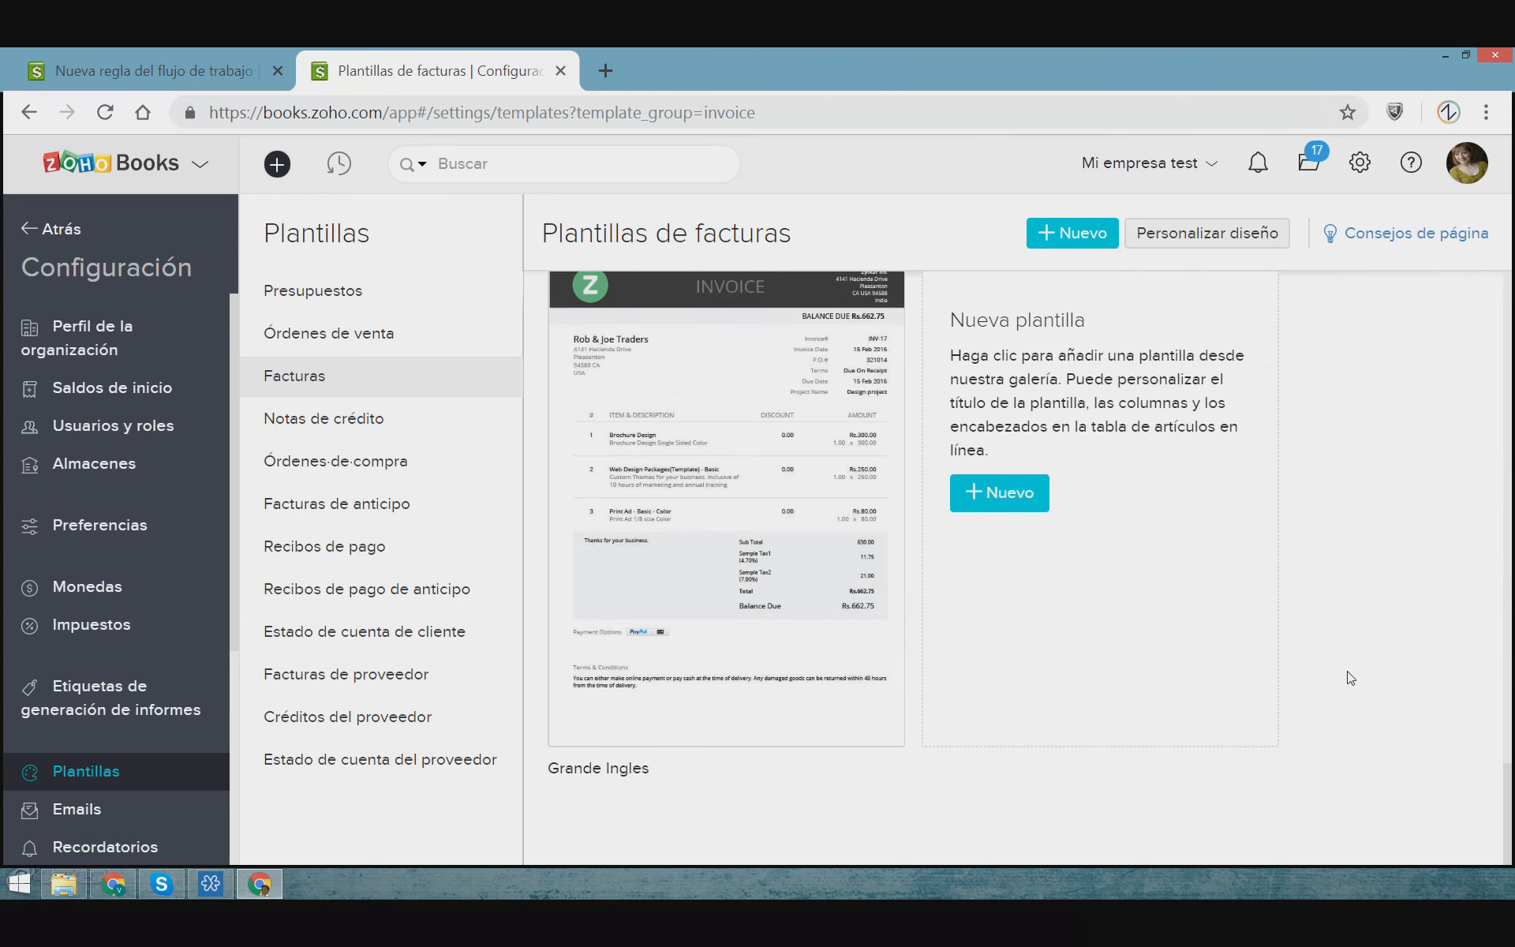
pyautogui.scroll(10, 1351, 678)
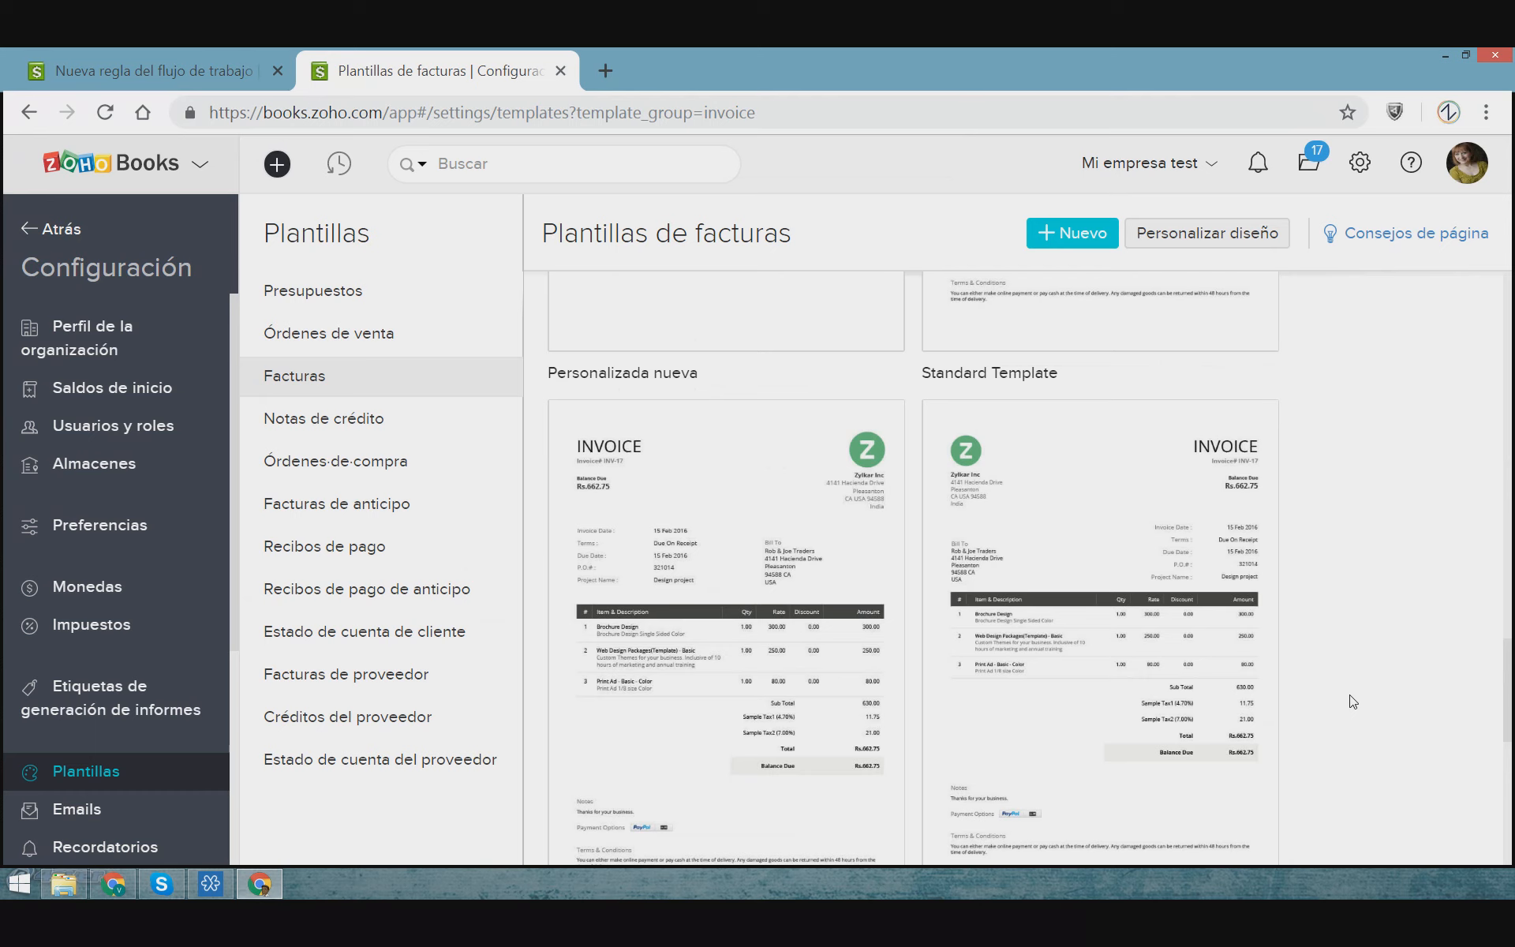
pyautogui.scroll(8, 1362, 690)
pyautogui.scroll(6, 1360, 700)
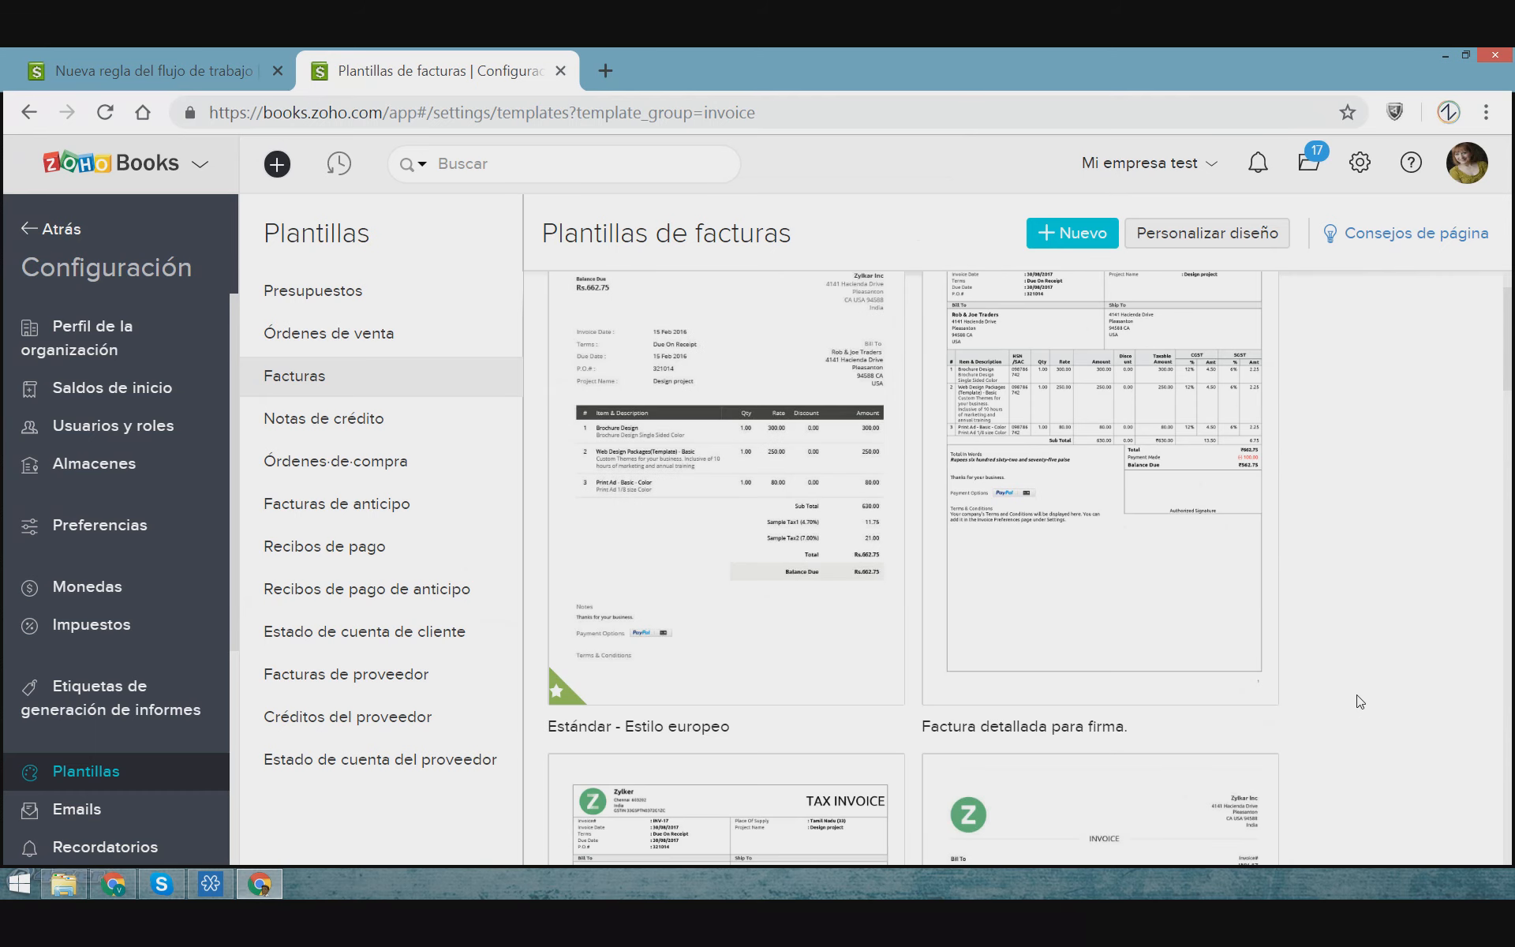
# Examine the Factura detallada para firma and Estándar - Estilo europeo templates in the invoice template gallery
pyautogui.moveTo(1143, 578)
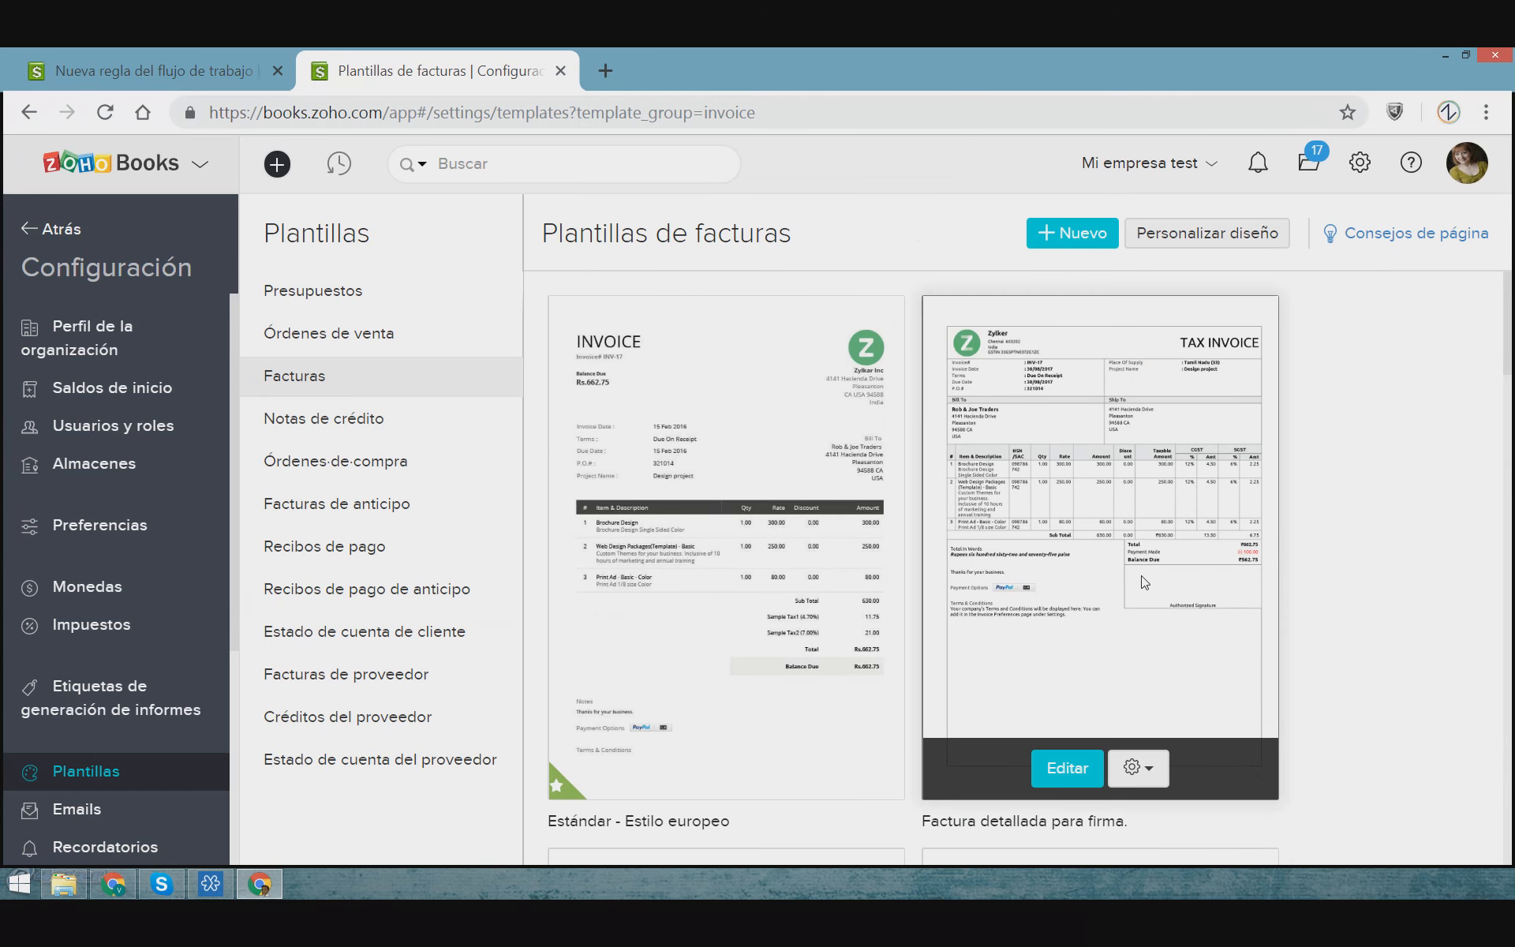
pyautogui.scroll(-3, 1224, 531)
pyautogui.scroll(-4, 1357, 581)
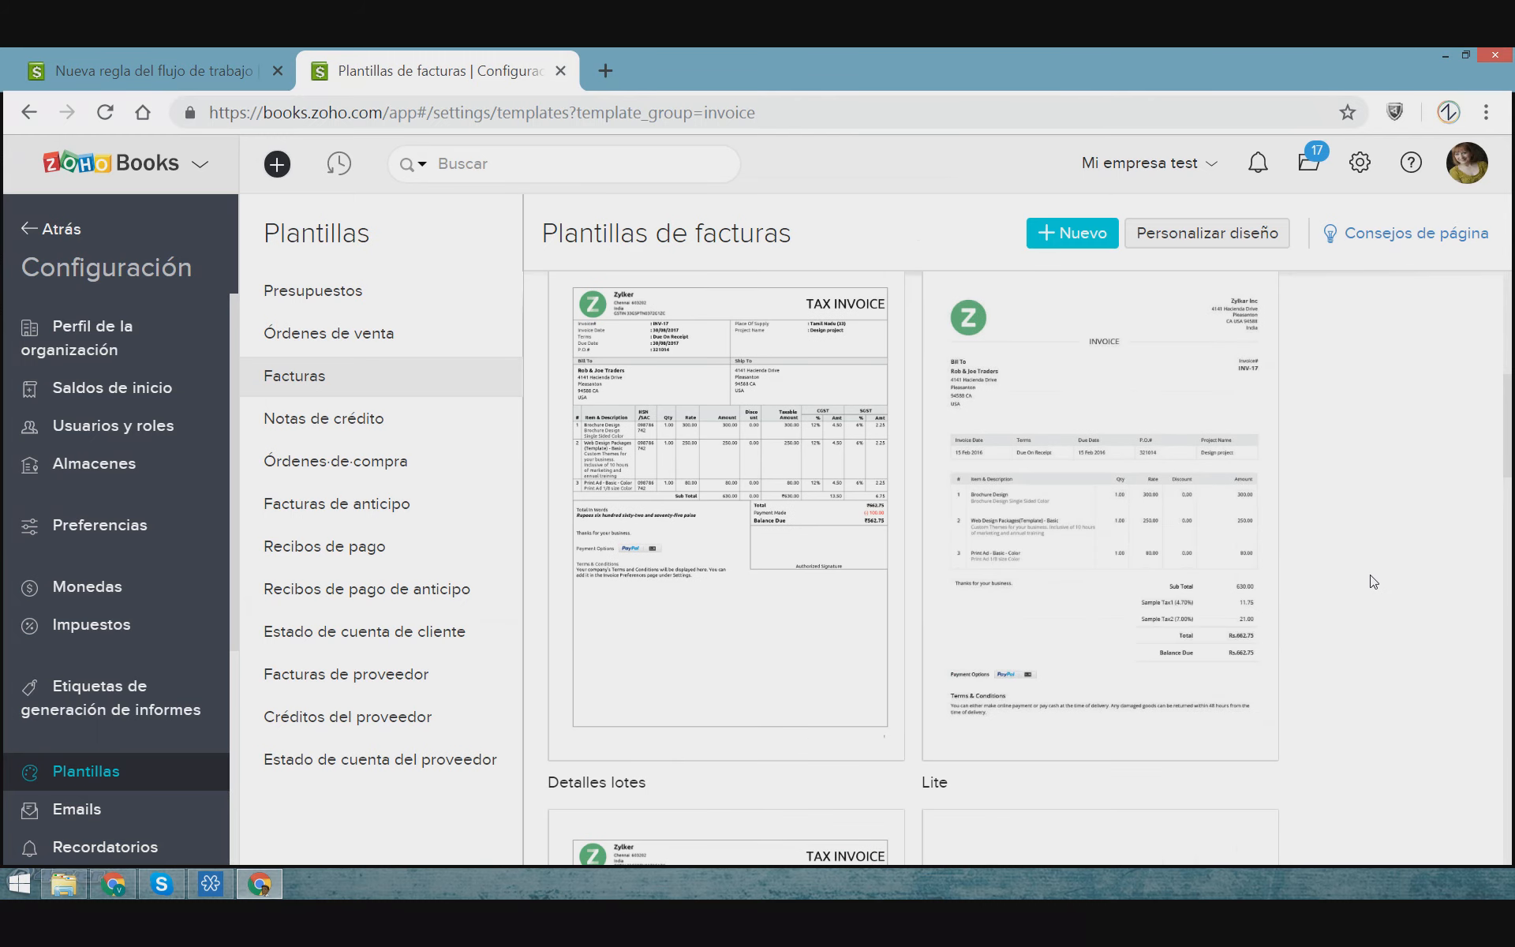
pyautogui.scroll(-3, 1374, 581)
pyautogui.scroll(-1, 1345, 602)
pyautogui.scroll(8, 1360, 613)
pyautogui.scroll(2, 1263, 501)
pyautogui.scroll(-2, 1160, 510)
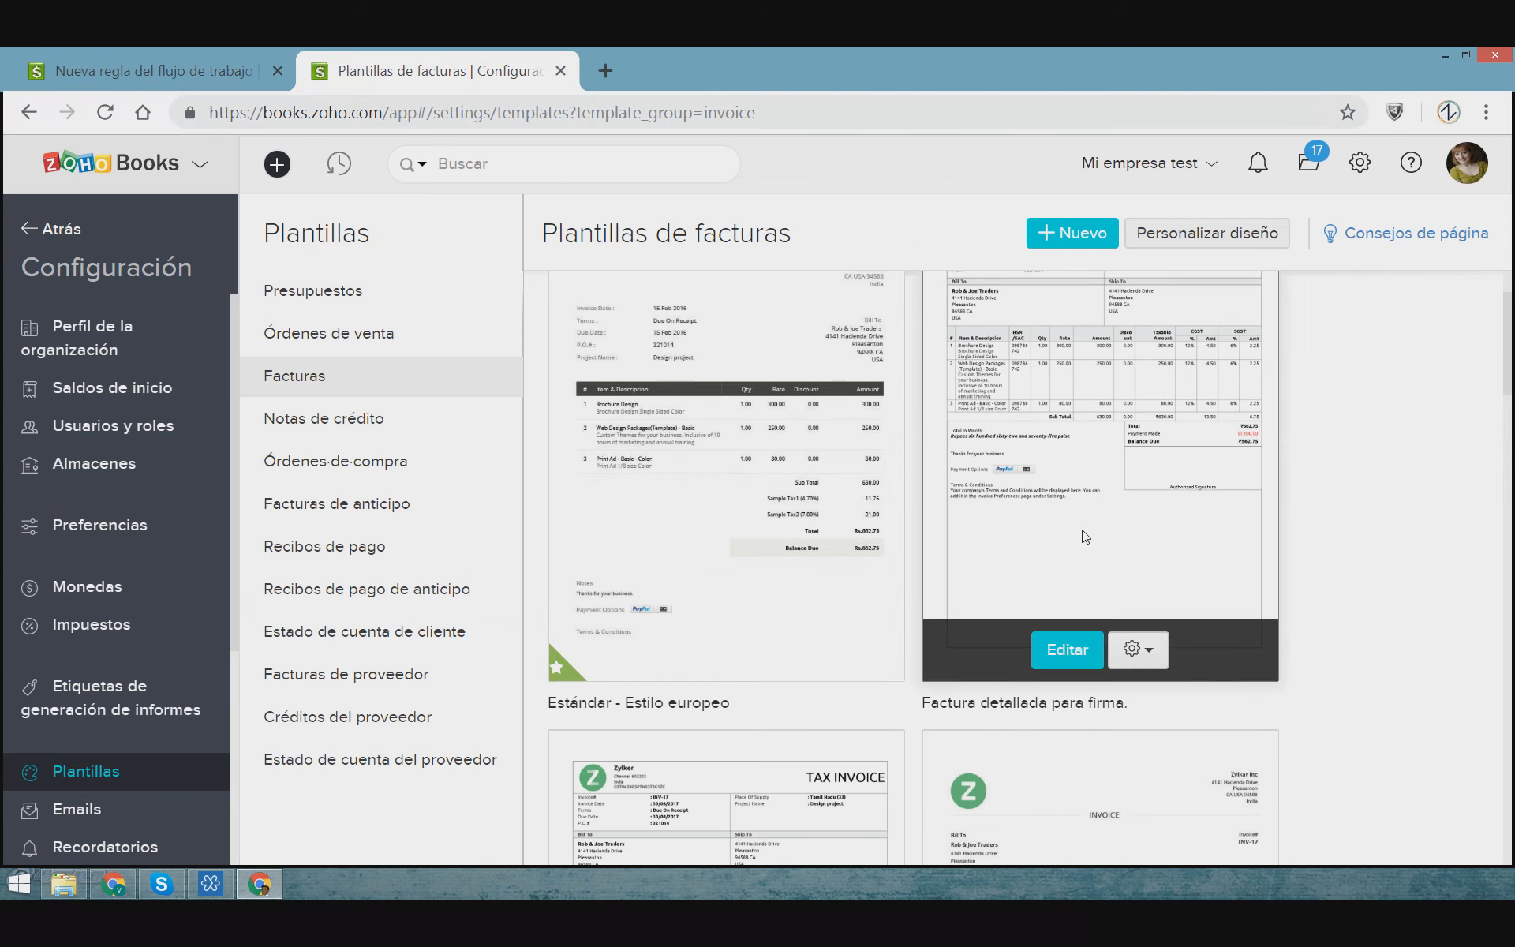
pyautogui.moveTo(778, 658)
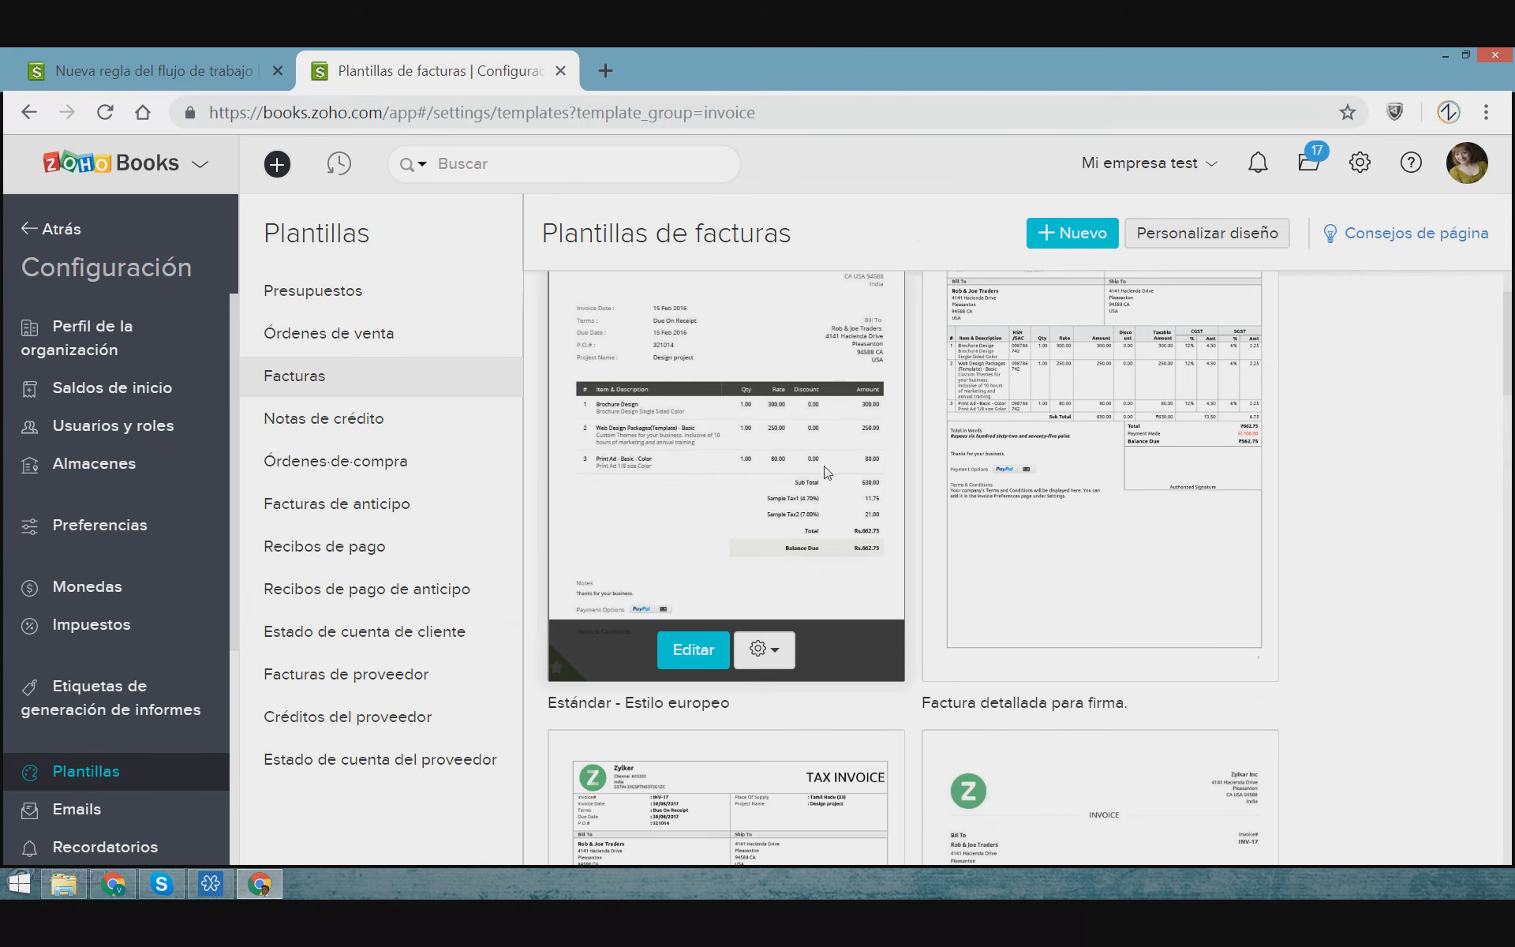
# Compare the layouts of the Detalles lotes and Lite invoice templates
pyautogui.scroll(-3, 789, 473)
pyautogui.scroll(-3, 810, 483)
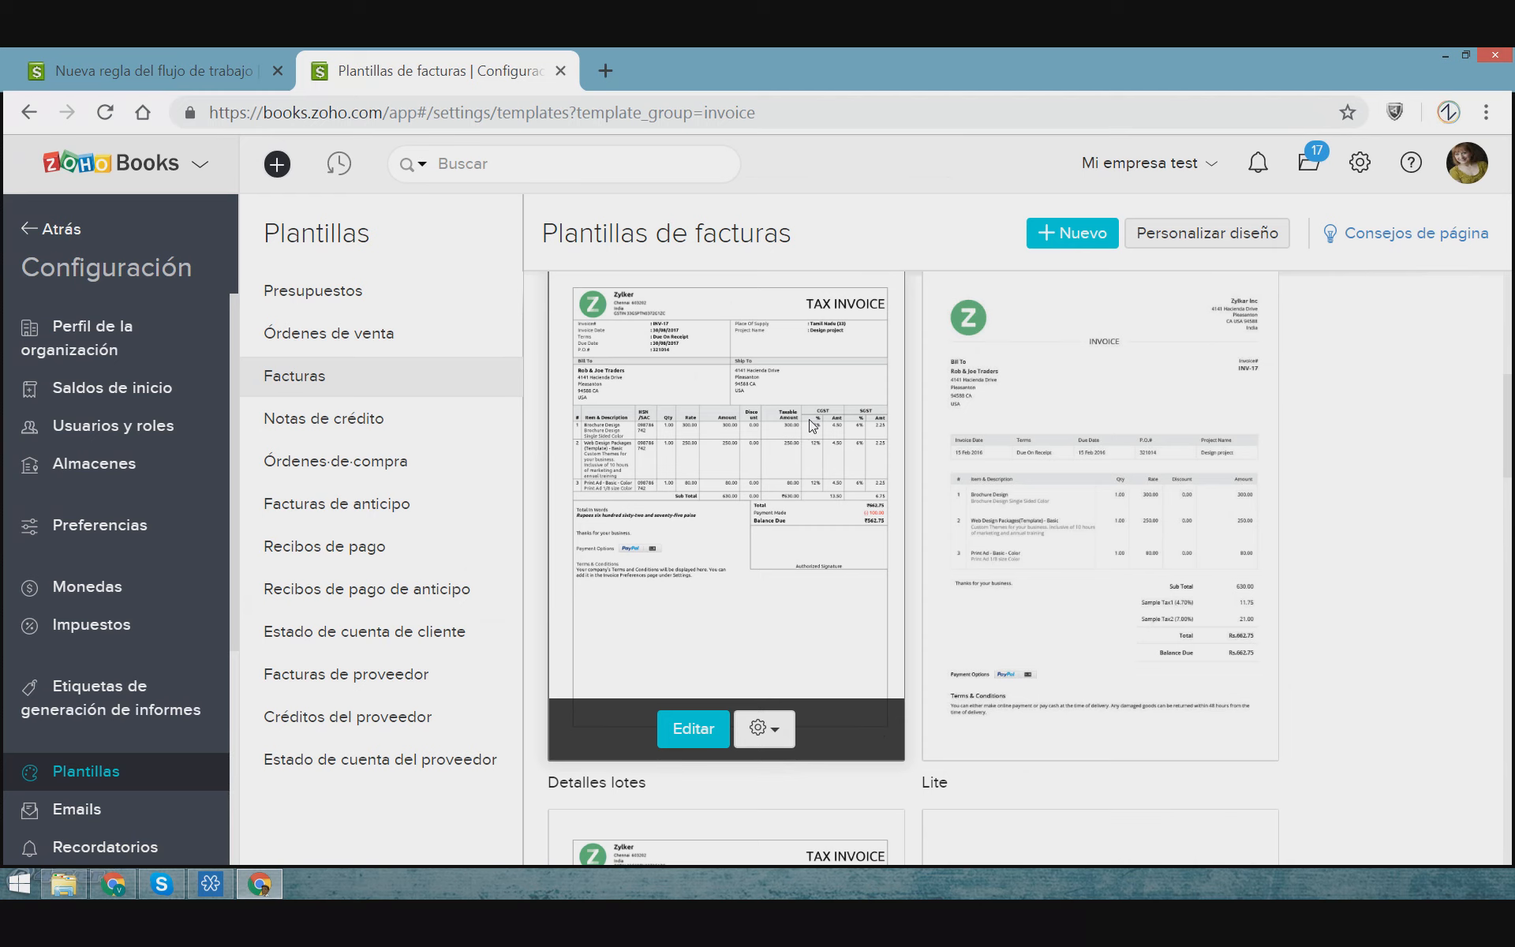
pyautogui.scroll(2, 824, 379)
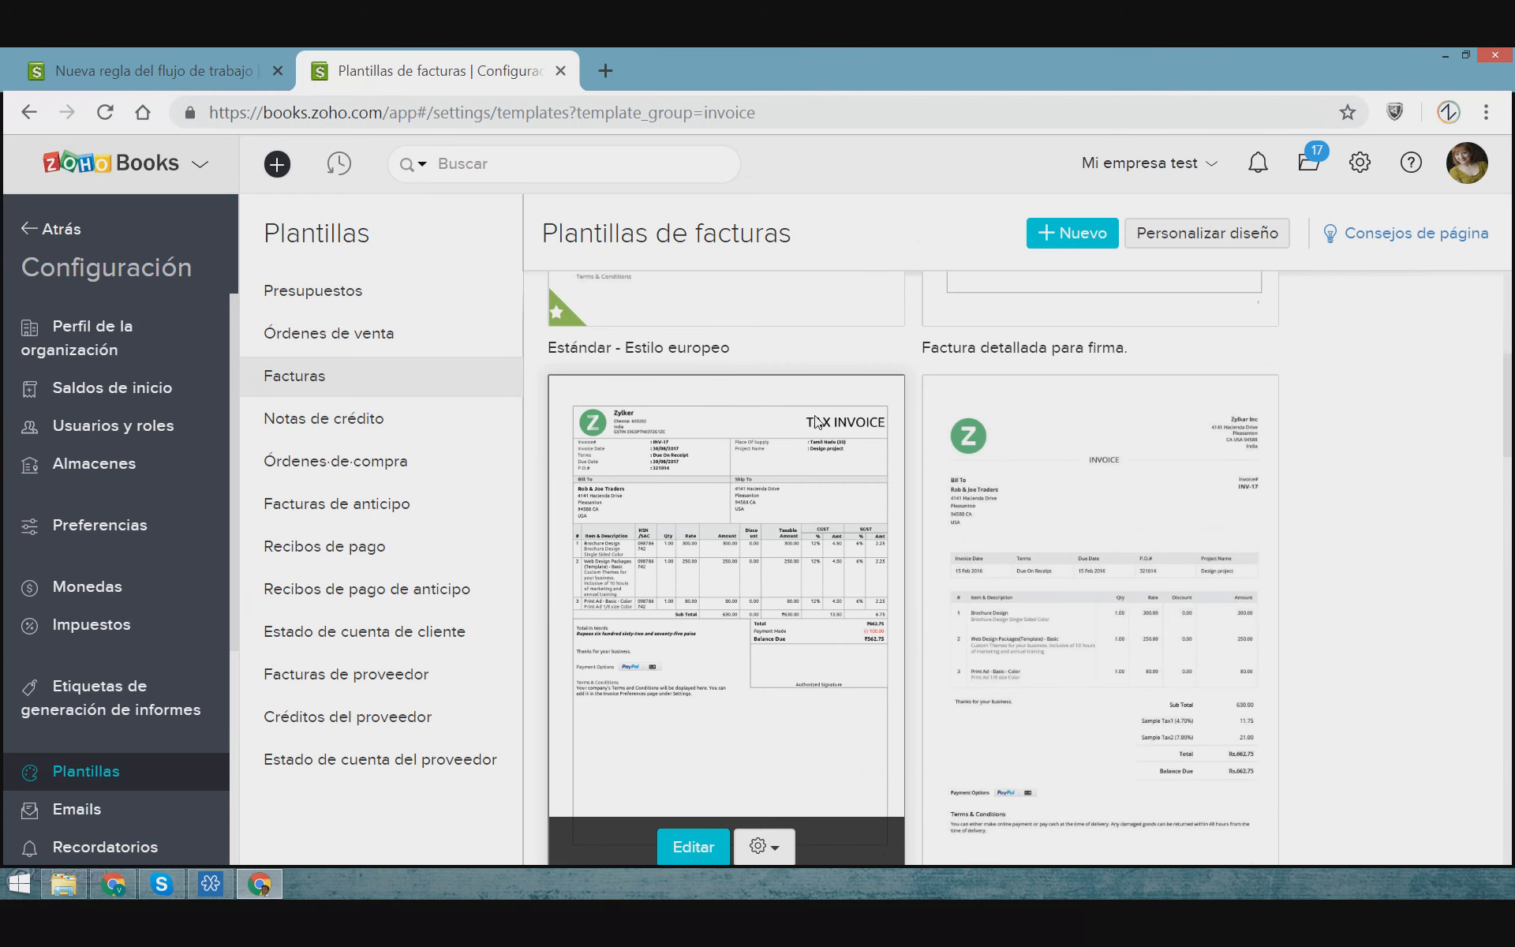
pyautogui.scroll(-2, 908, 458)
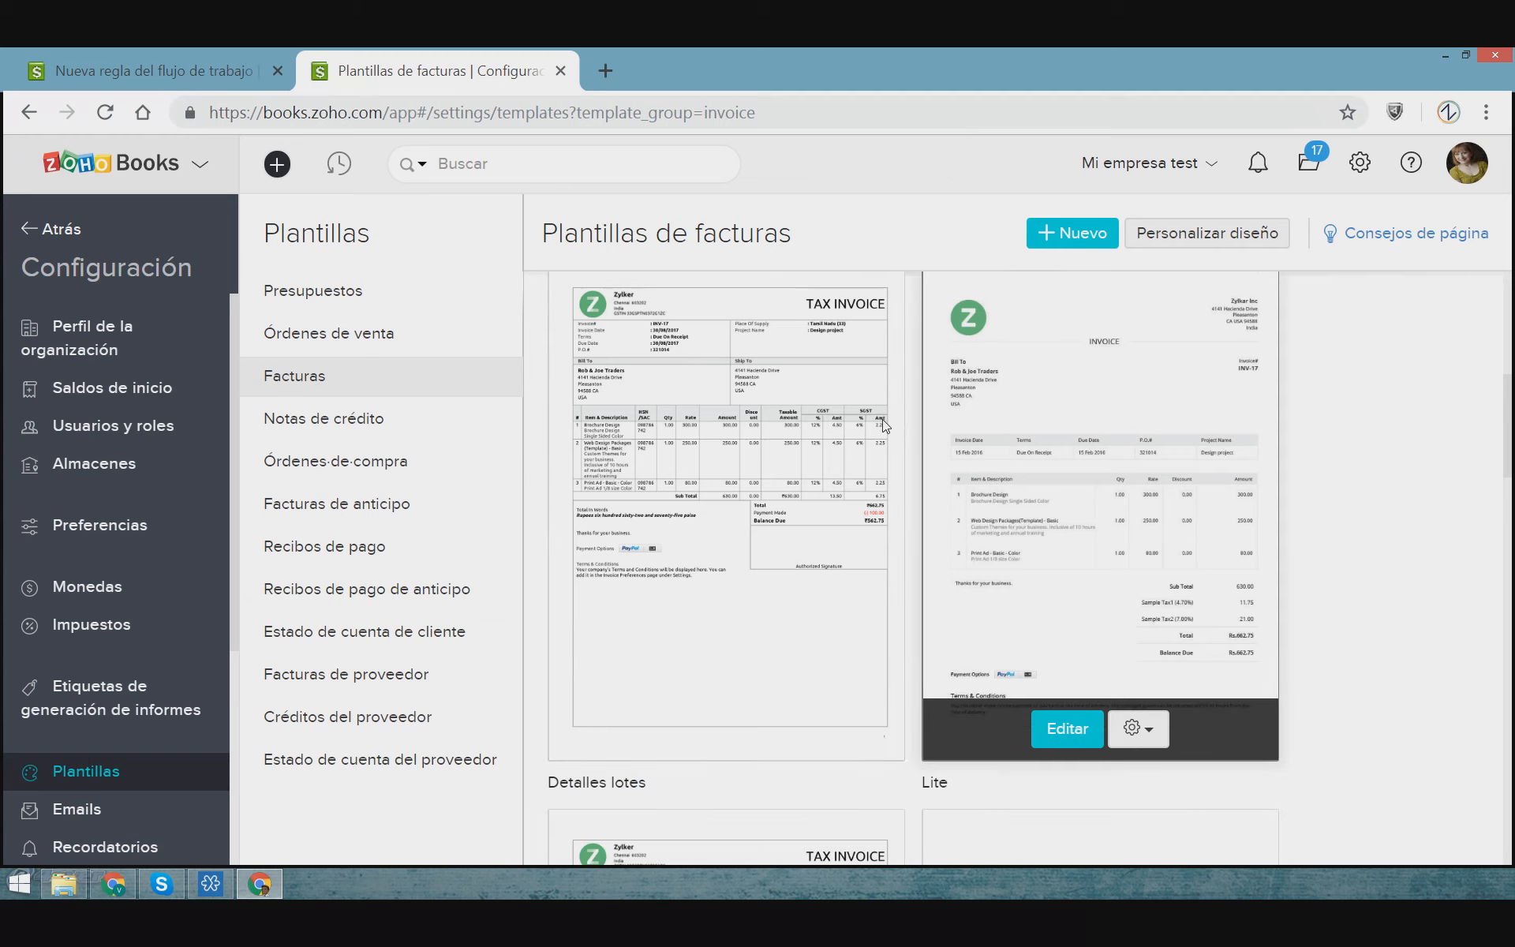
pyautogui.scroll(2, 840, 517)
pyautogui.scroll(-2, 987, 521)
pyautogui.scroll(-2, 1109, 447)
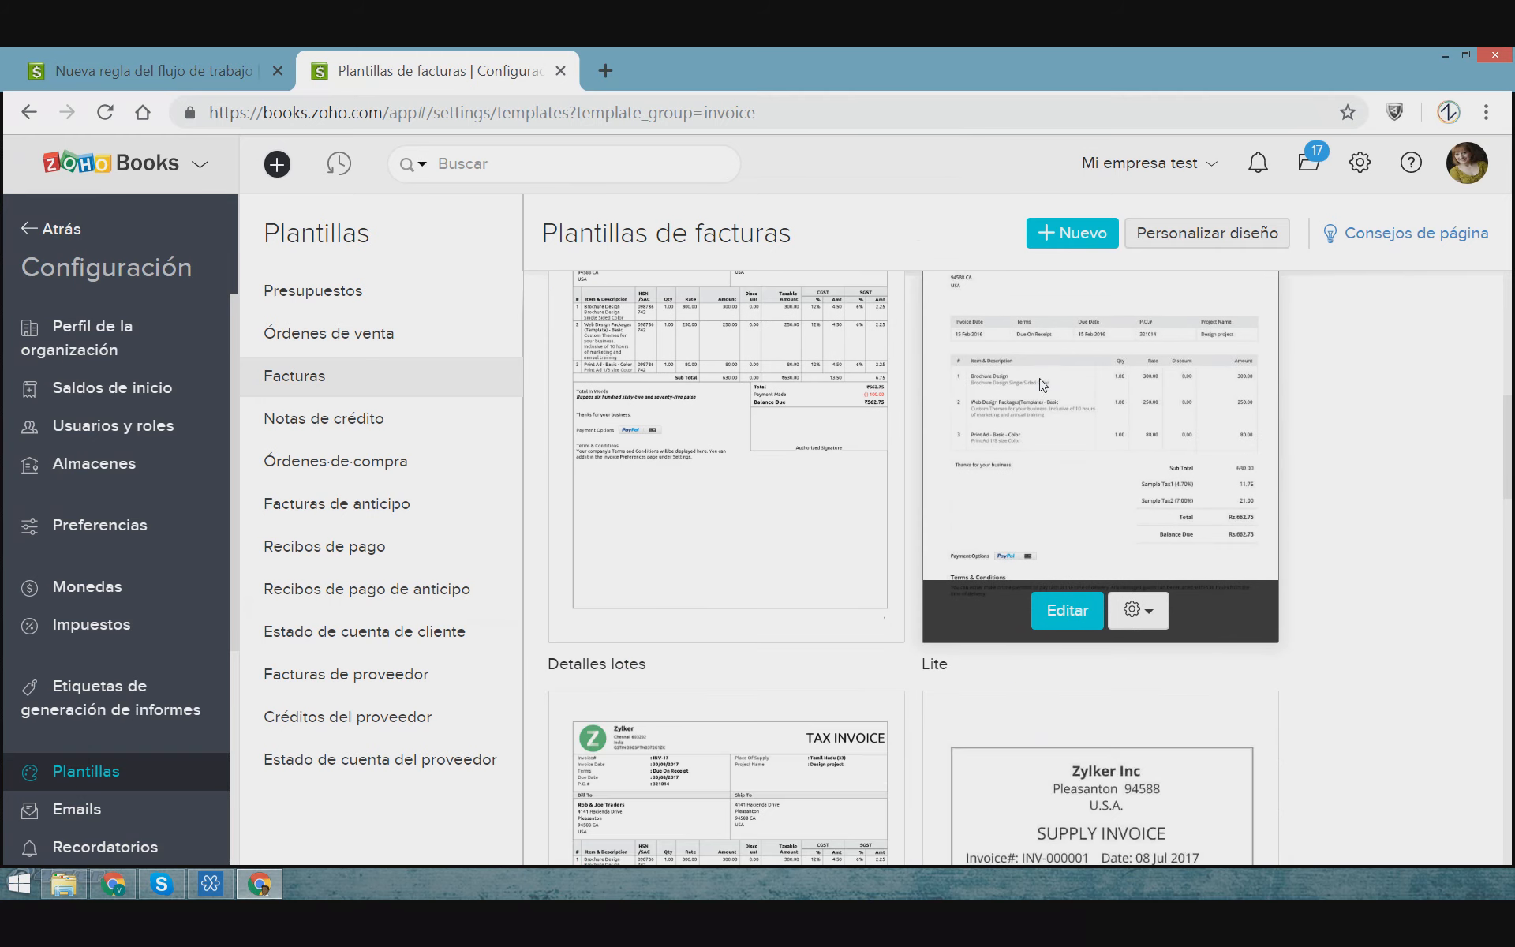
# Look over the Spreadsheet - Plus and Tiket de caja invoice templates
pyautogui.scroll(-5, 1151, 405)
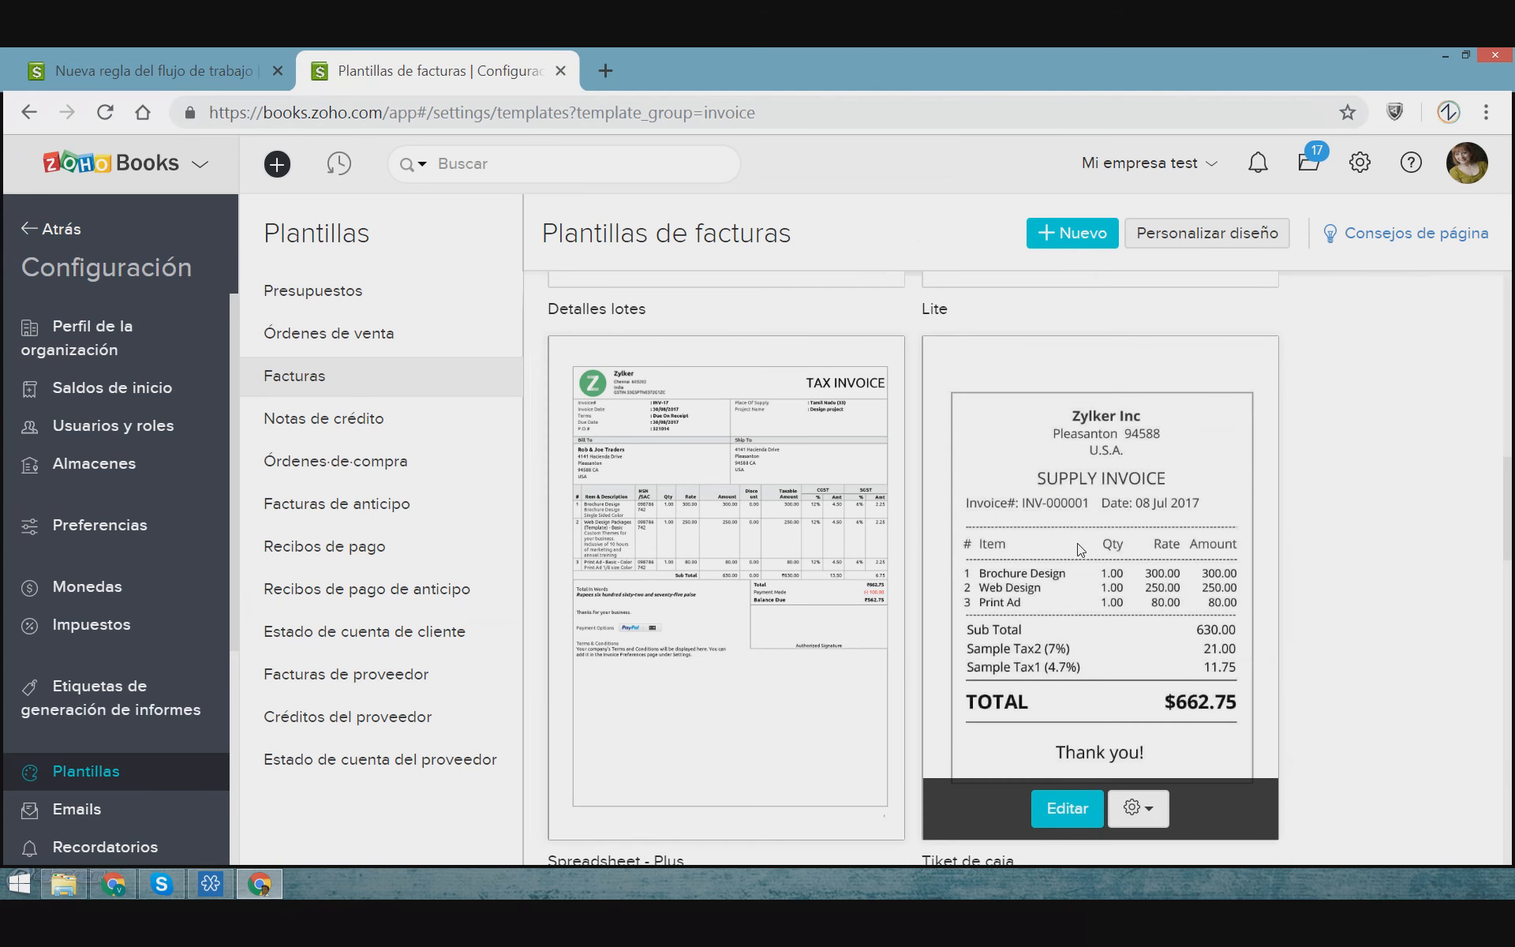
pyautogui.scroll(-2, 1080, 550)
pyautogui.scroll(-2, 907, 435)
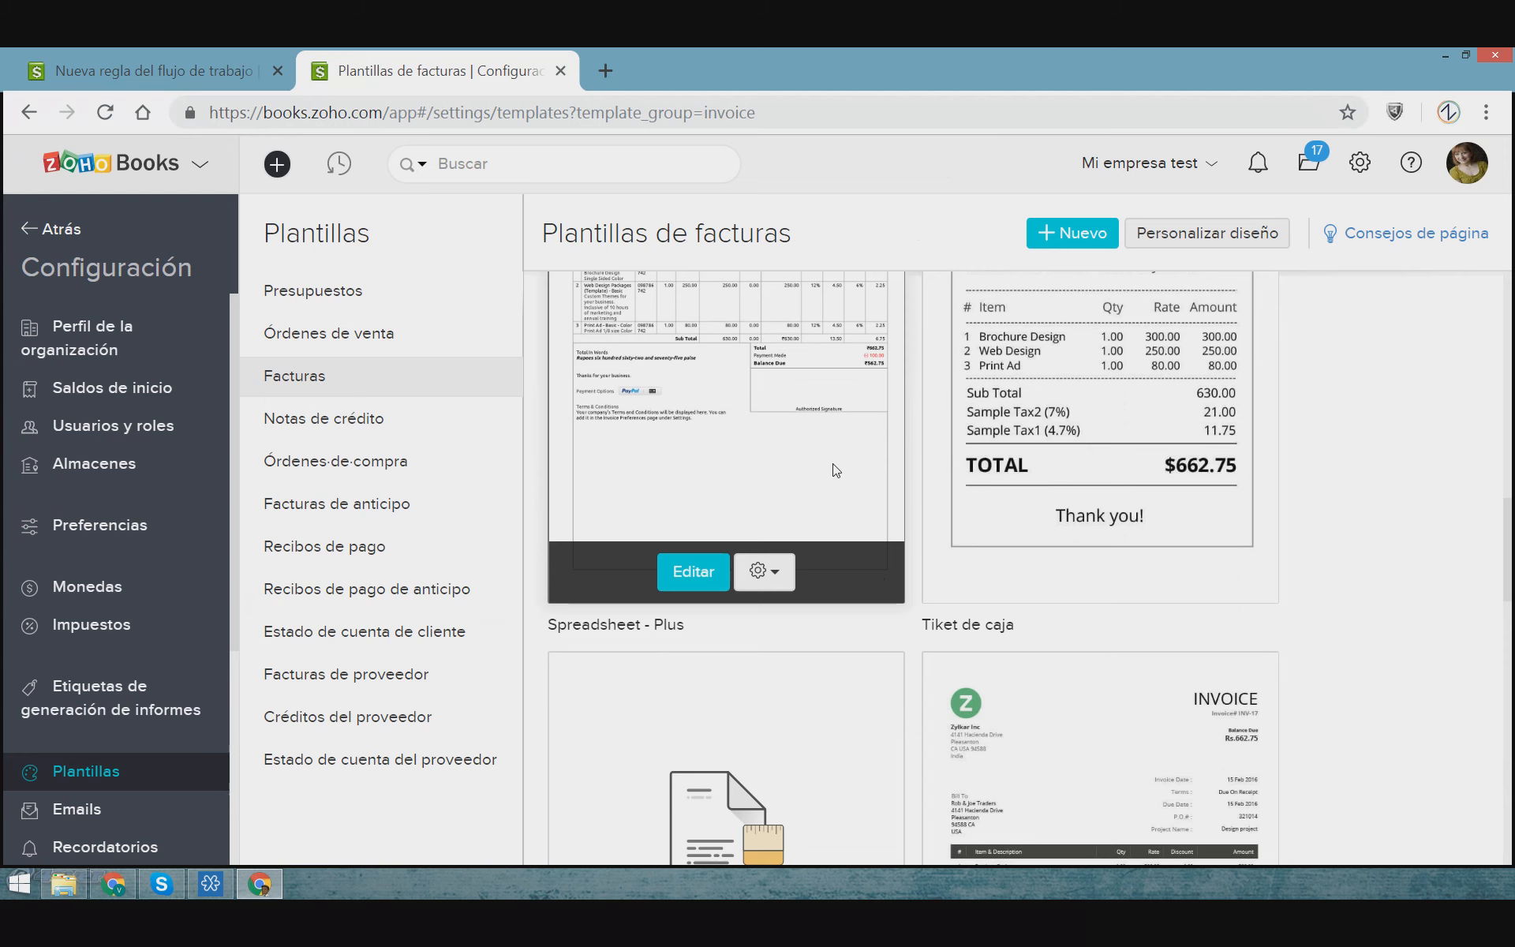
pyautogui.scroll(3, 1026, 489)
pyautogui.scroll(1, 1067, 506)
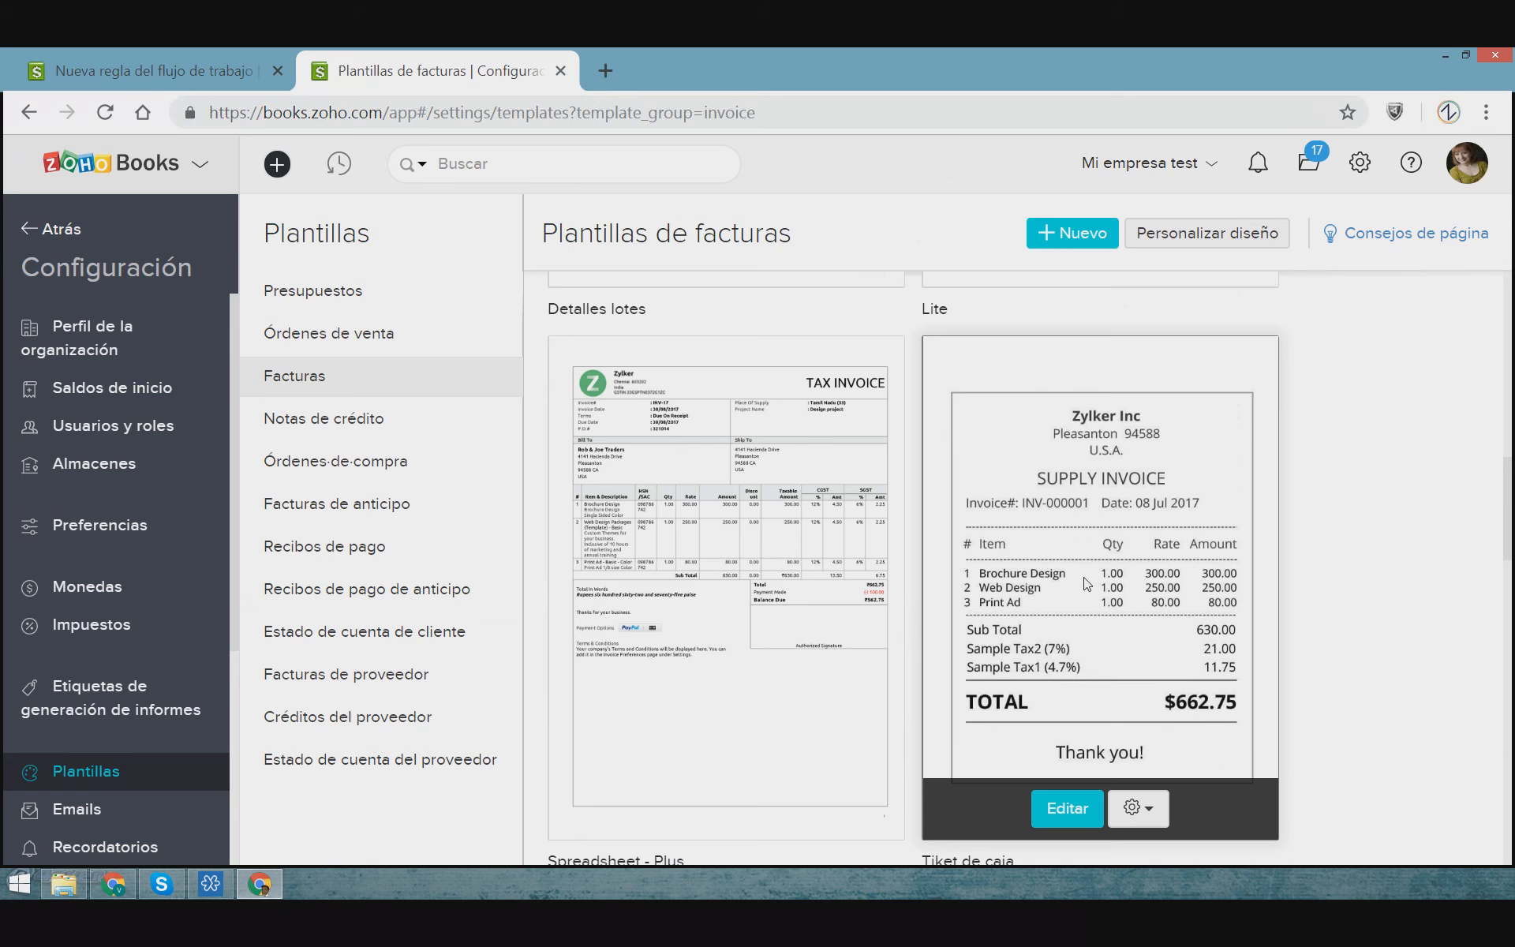
# Review the remaining invoice templates, including Personalizada nueva, Standard Template, Continental, Nómina and Grande Ingles
pyautogui.scroll(-6, 1177, 642)
pyautogui.scroll(-2, 1154, 671)
pyautogui.scroll(-1, 1176, 538)
pyautogui.scroll(-2, 1176, 537)
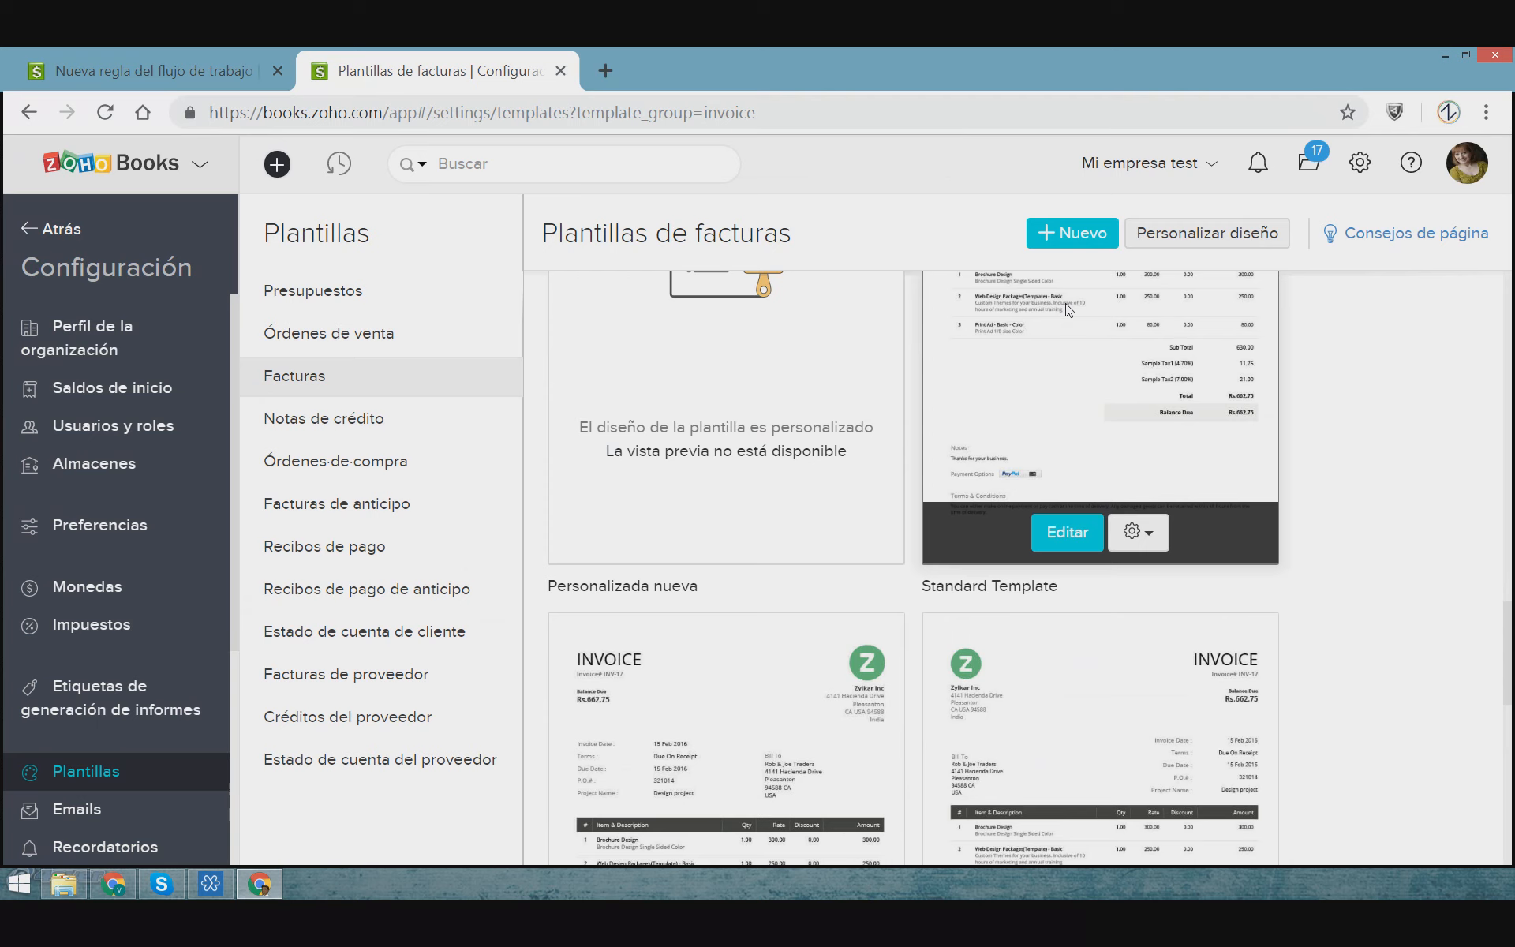
pyautogui.scroll(-10, 1062, 386)
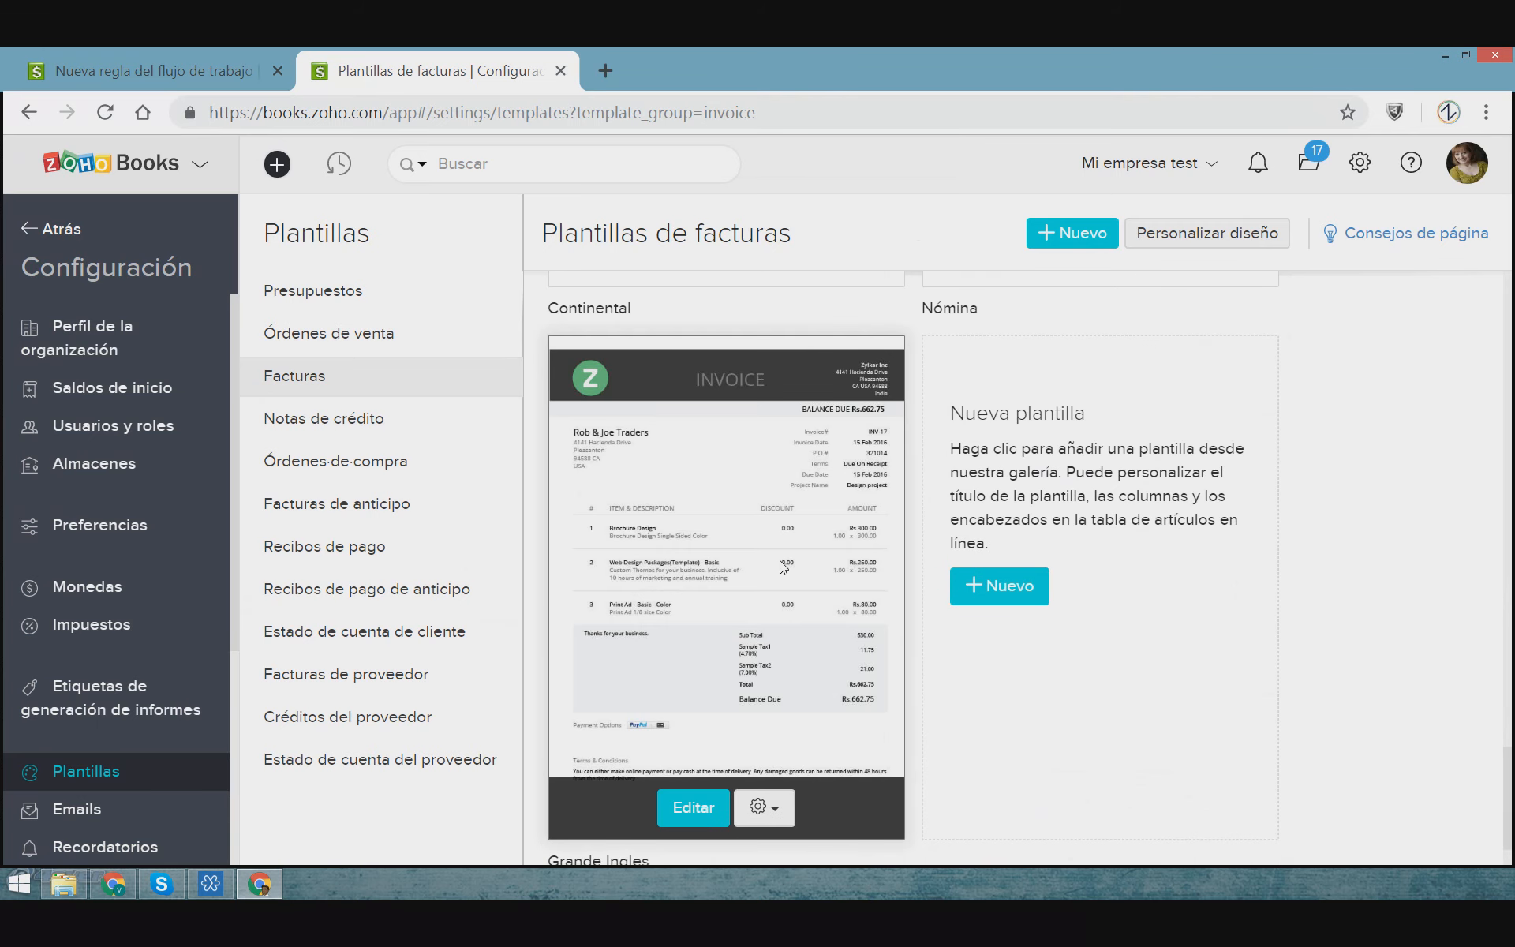
pyautogui.scroll(-1, 790, 564)
pyautogui.scroll(3, 778, 569)
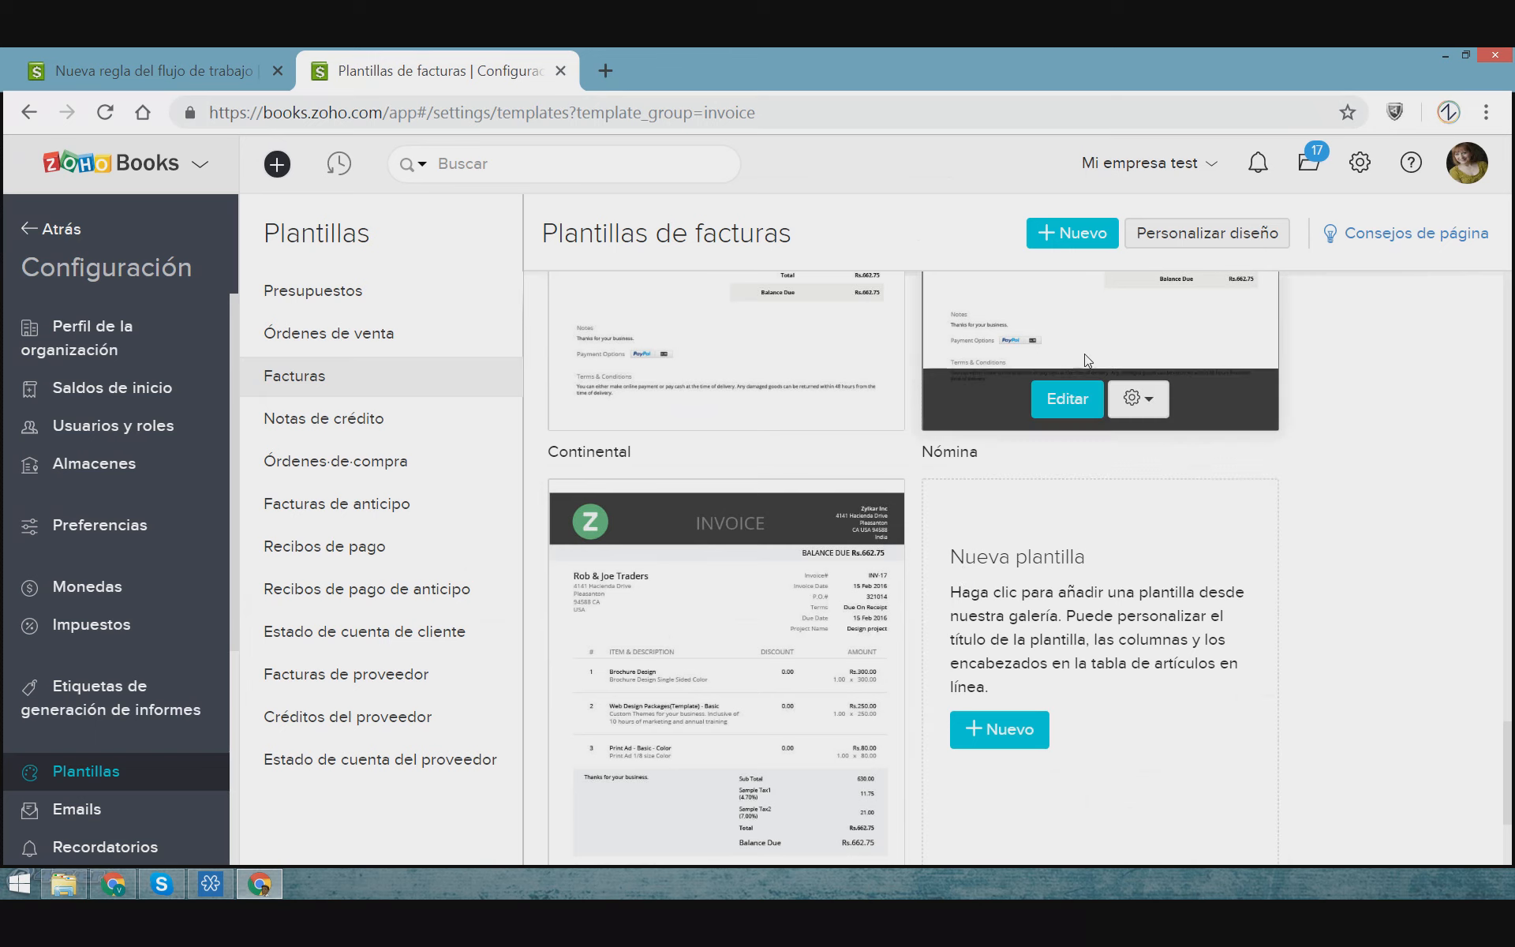
pyautogui.scroll(1, 1356, 458)
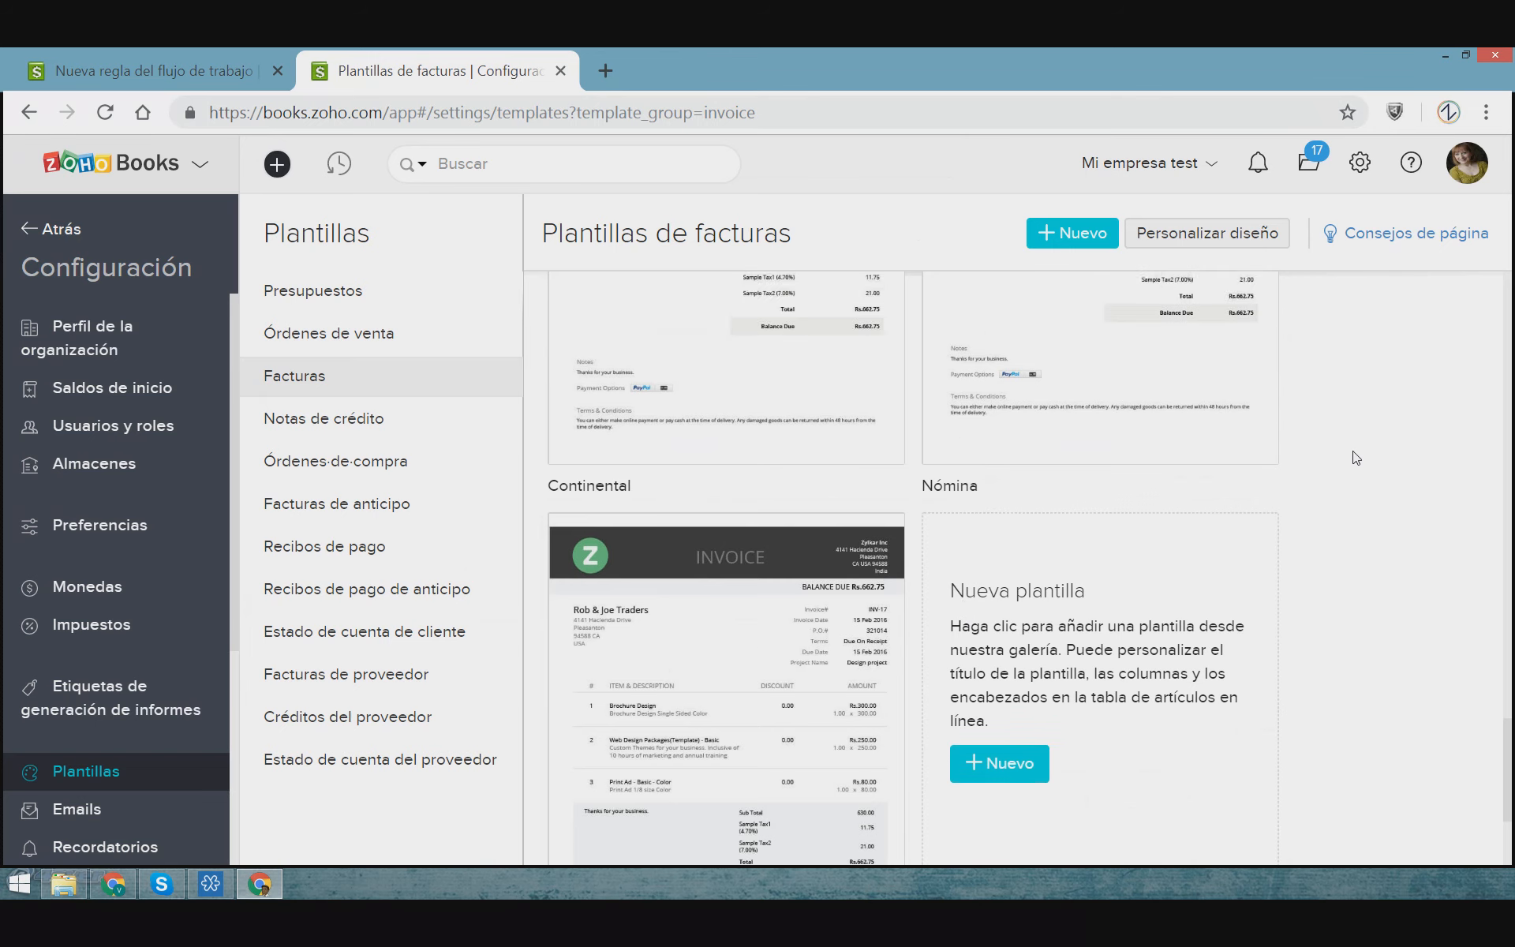
pyautogui.scroll(4, 1356, 458)
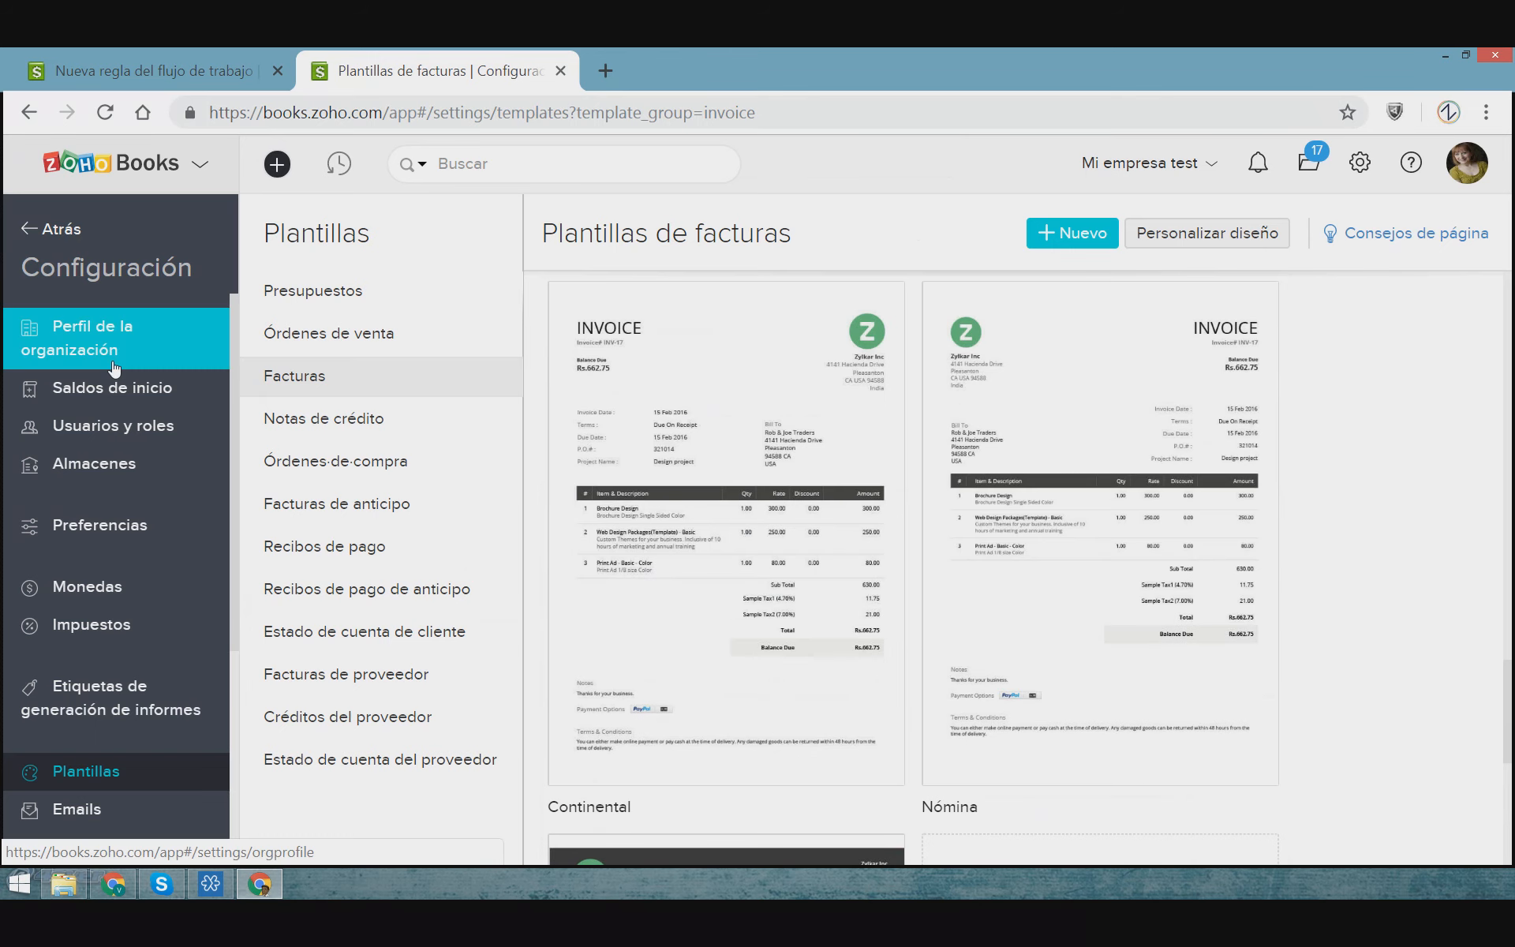
# Leave the settings and start a new invoice from the Facturas list under Ventas
pyautogui.click(49, 228)
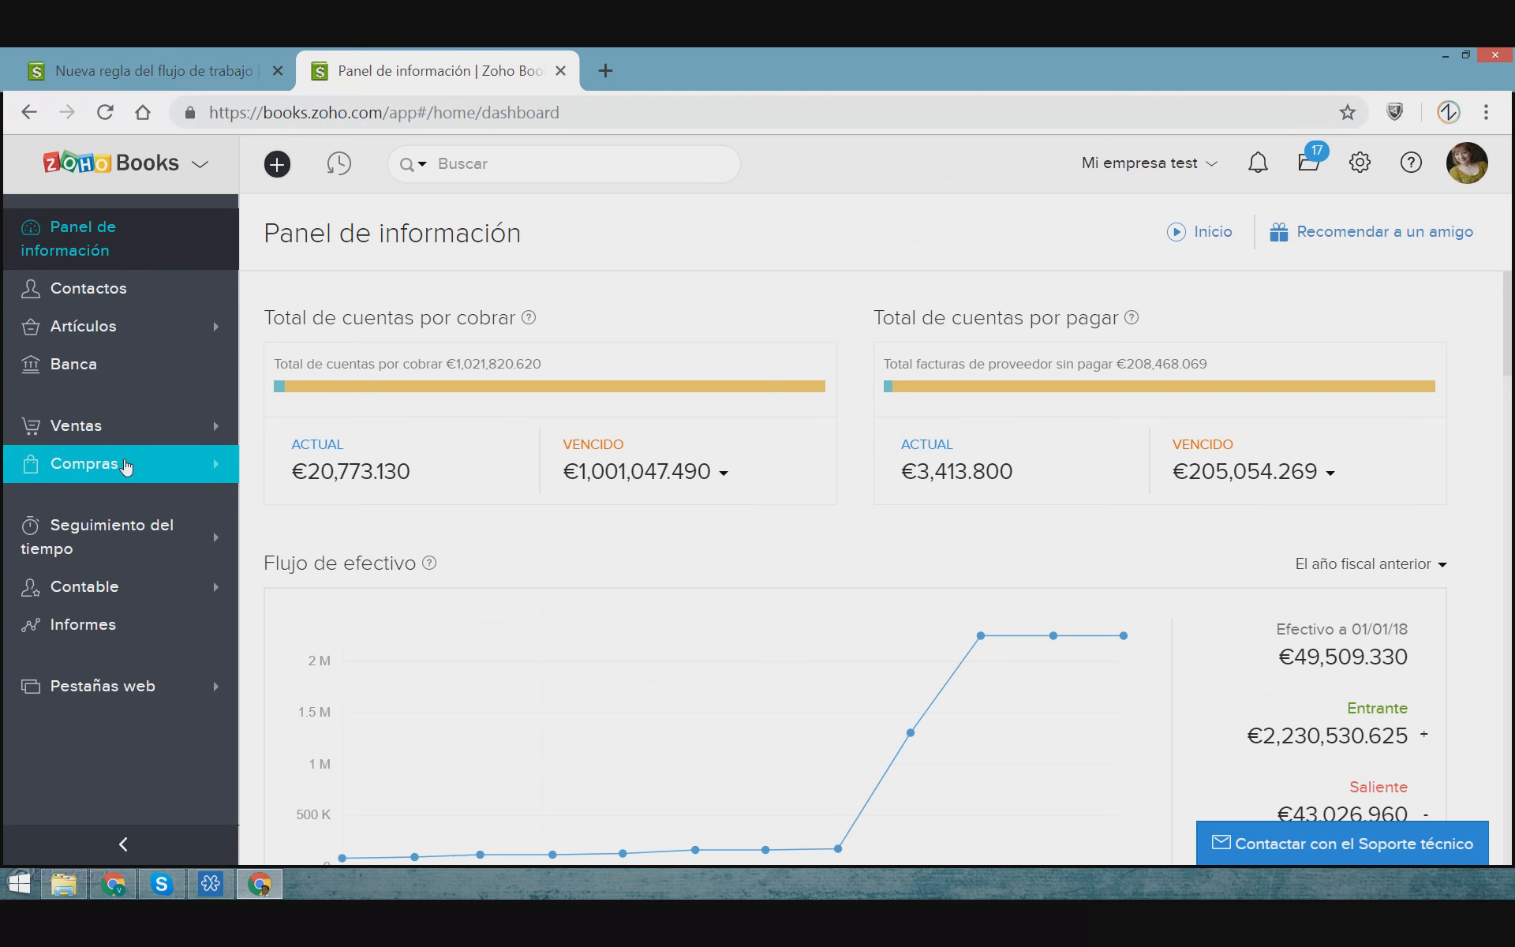
pyautogui.click(109, 439)
pyautogui.click(99, 615)
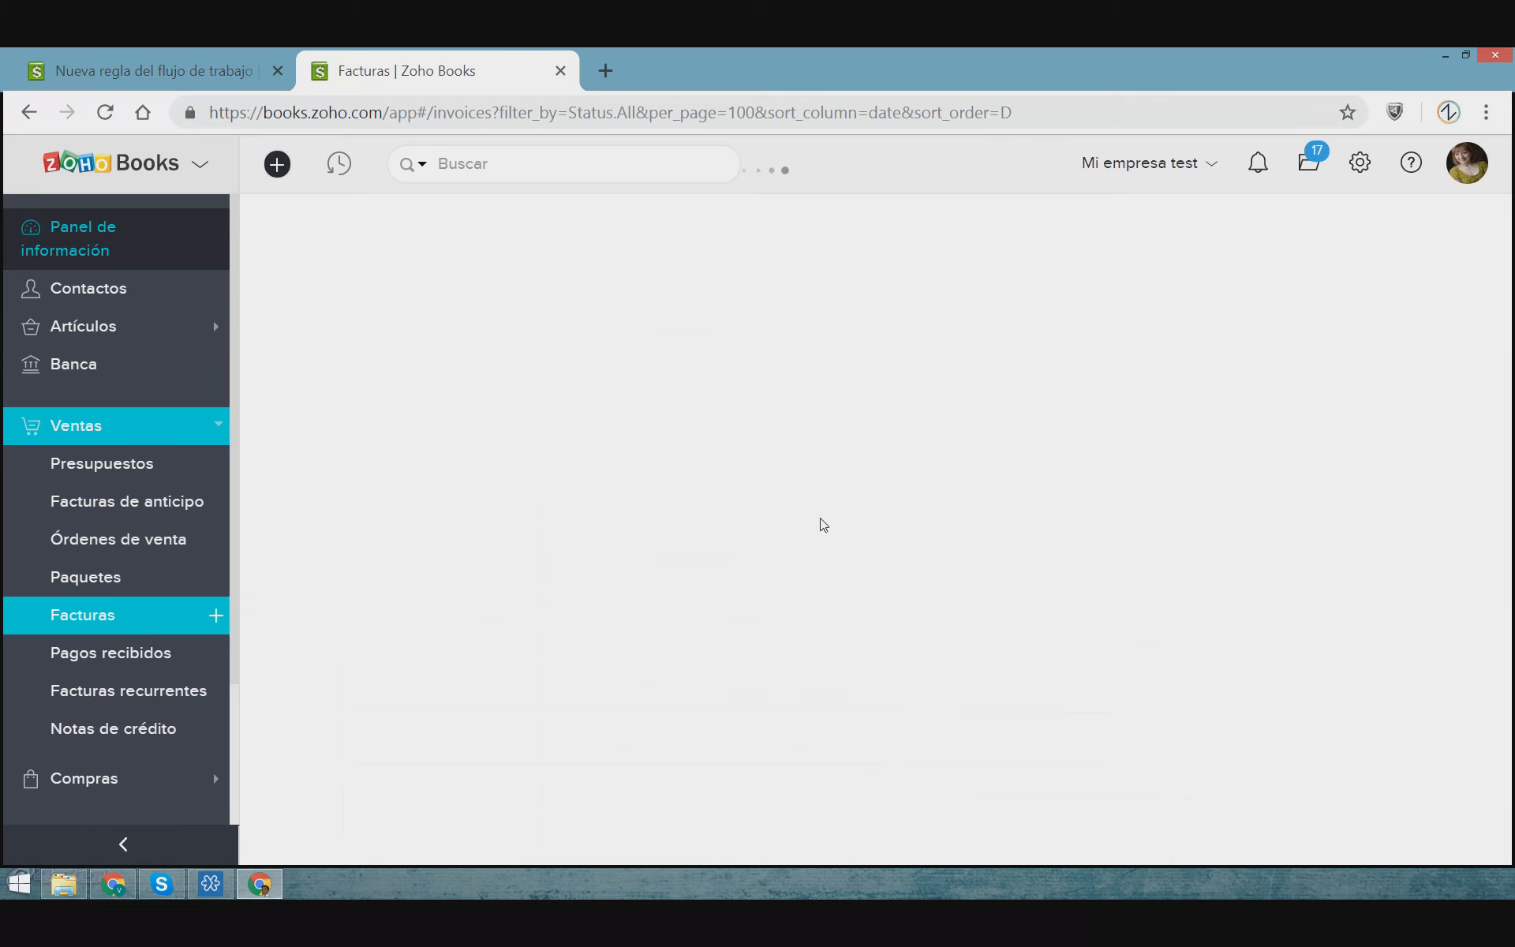
pyautogui.click(1105, 230)
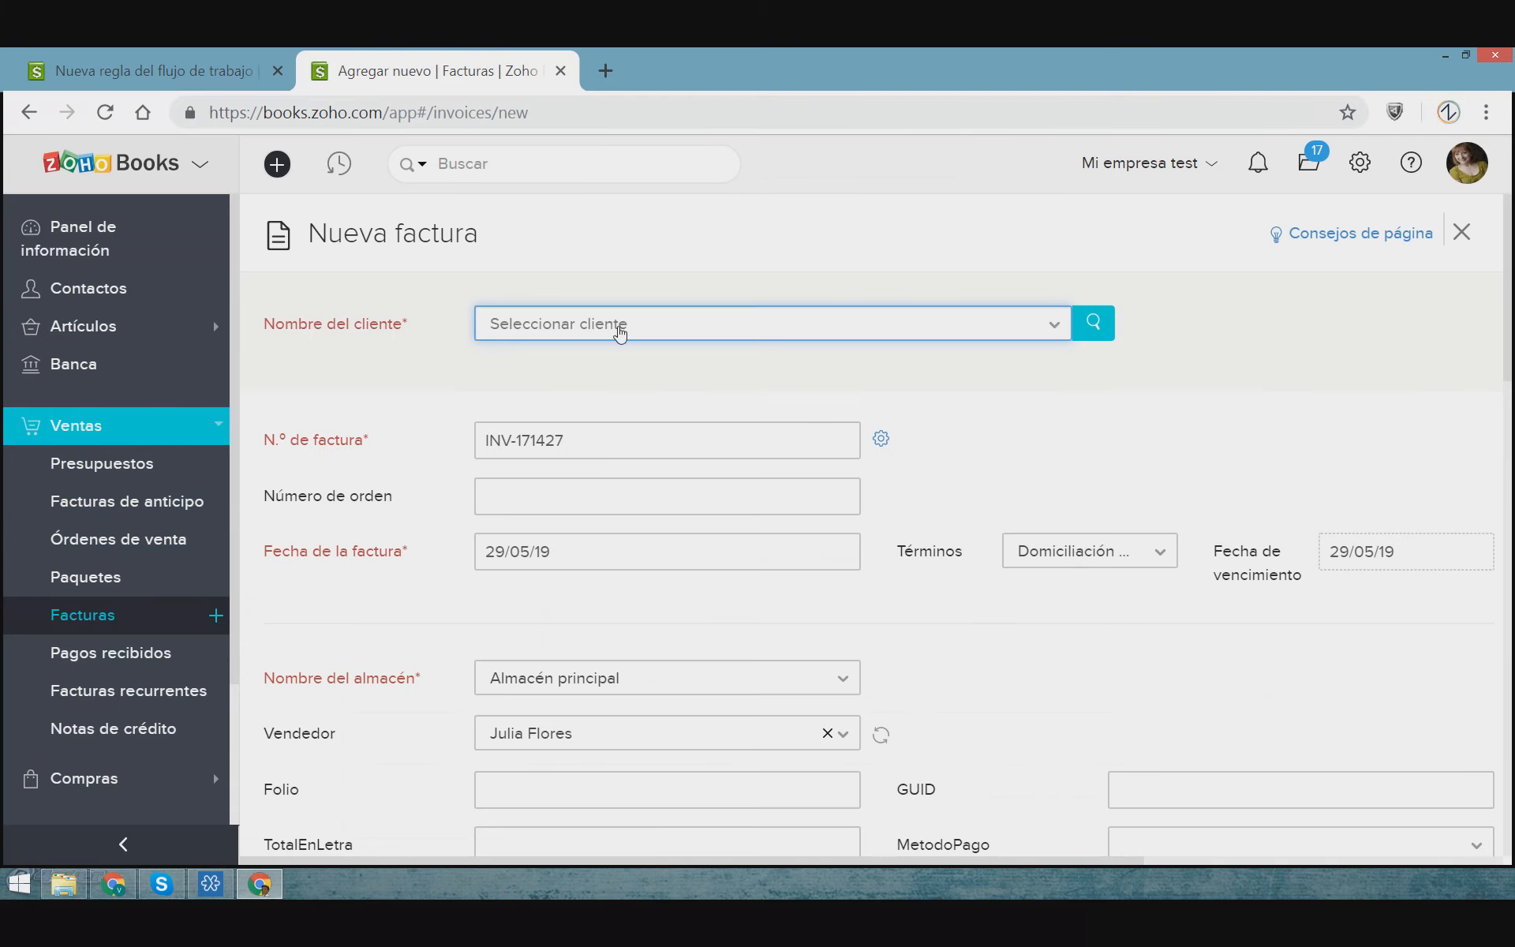
# Find the Plantilla setting near the end of the new invoice form and highlight the assigned template's name
pyautogui.scroll(-10, 1041, 423)
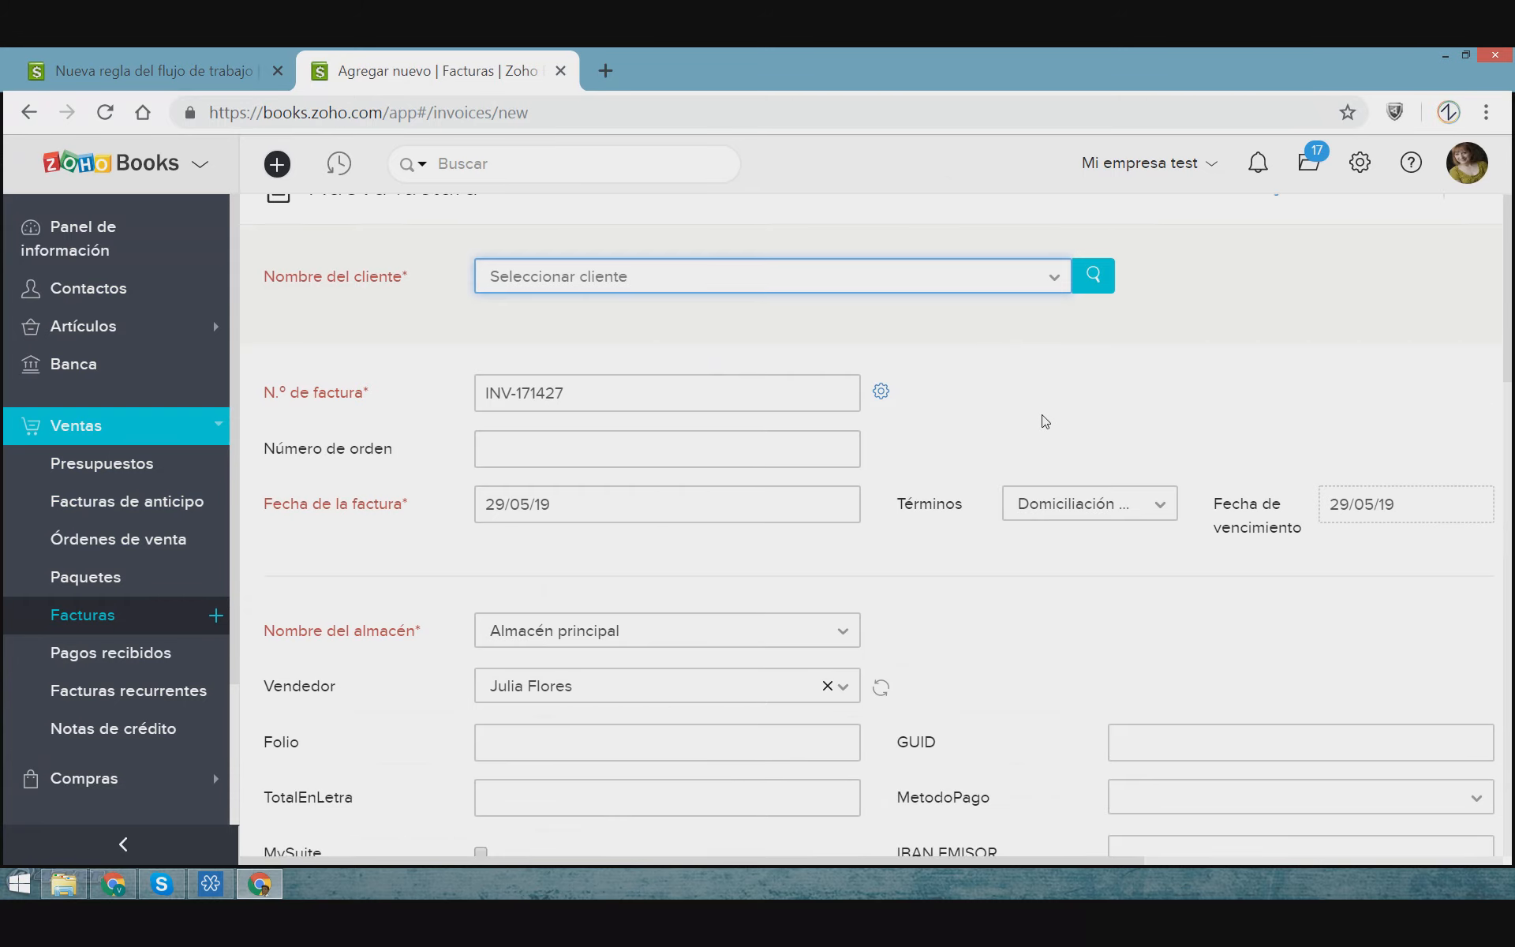
pyautogui.scroll(-3, 1046, 451)
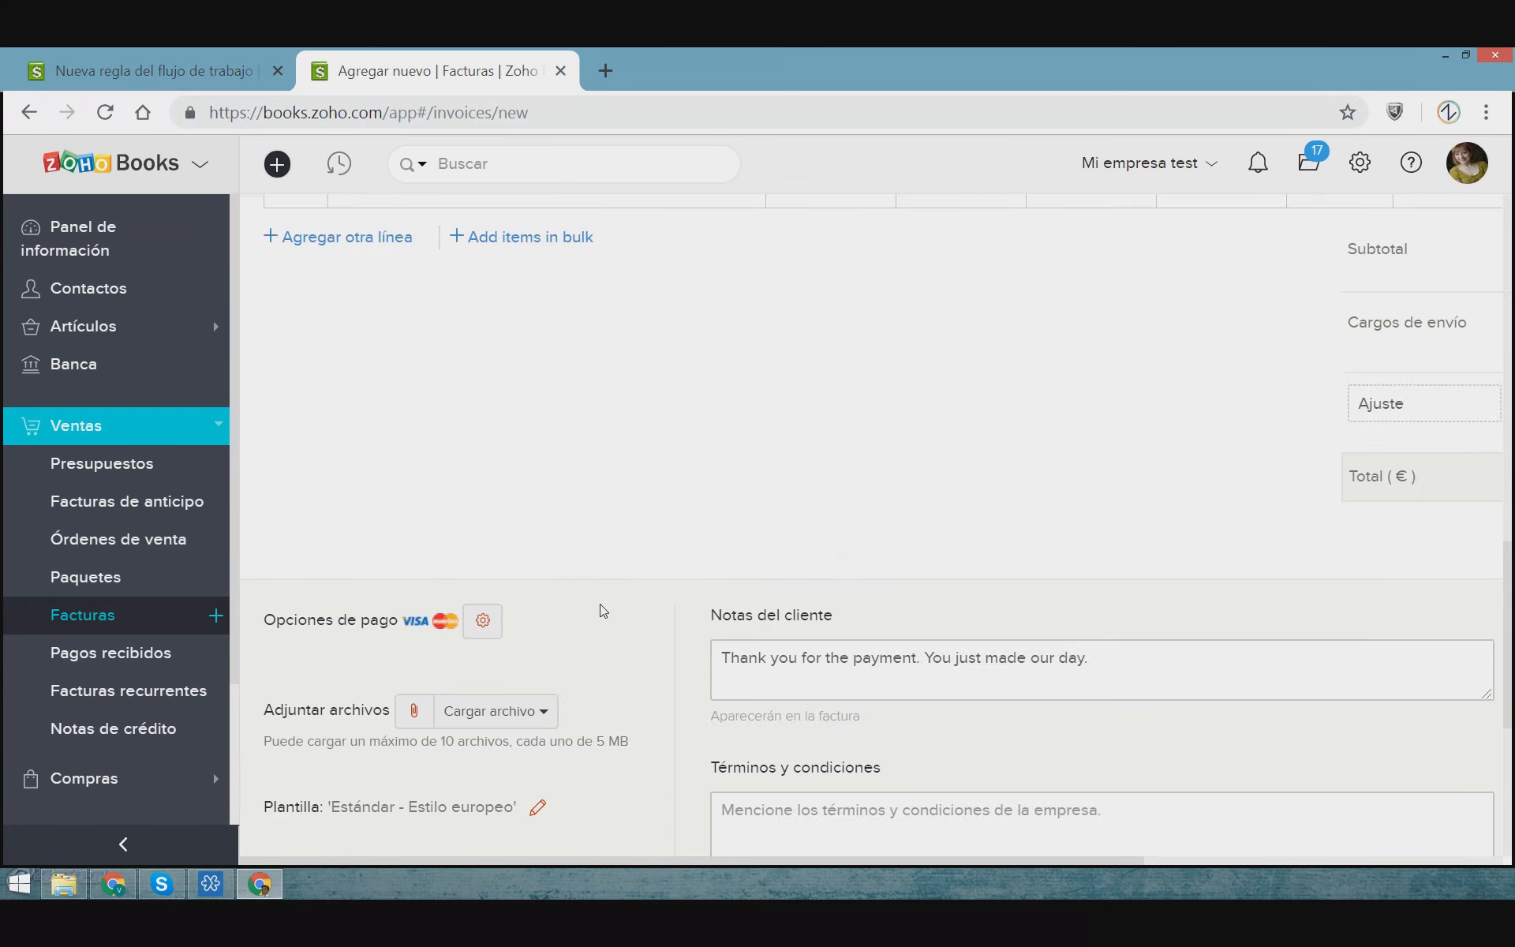
pyautogui.scroll(-3, 603, 610)
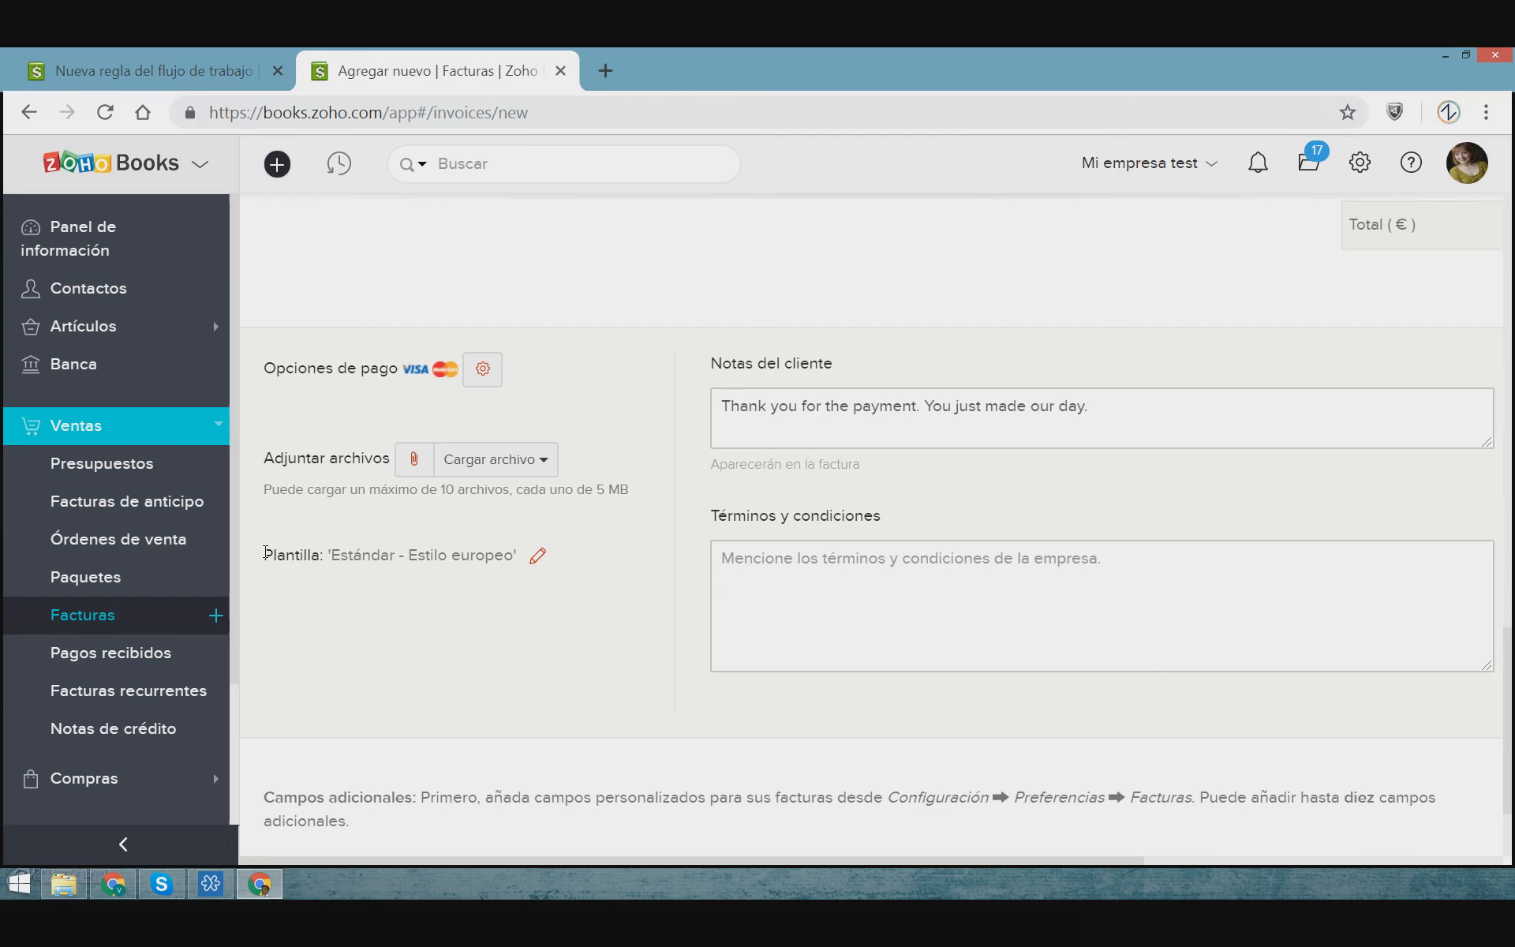
pyautogui.moveTo(265, 552); pyautogui.dragTo(543, 572)
pyautogui.scroll(-2, 490, 551)
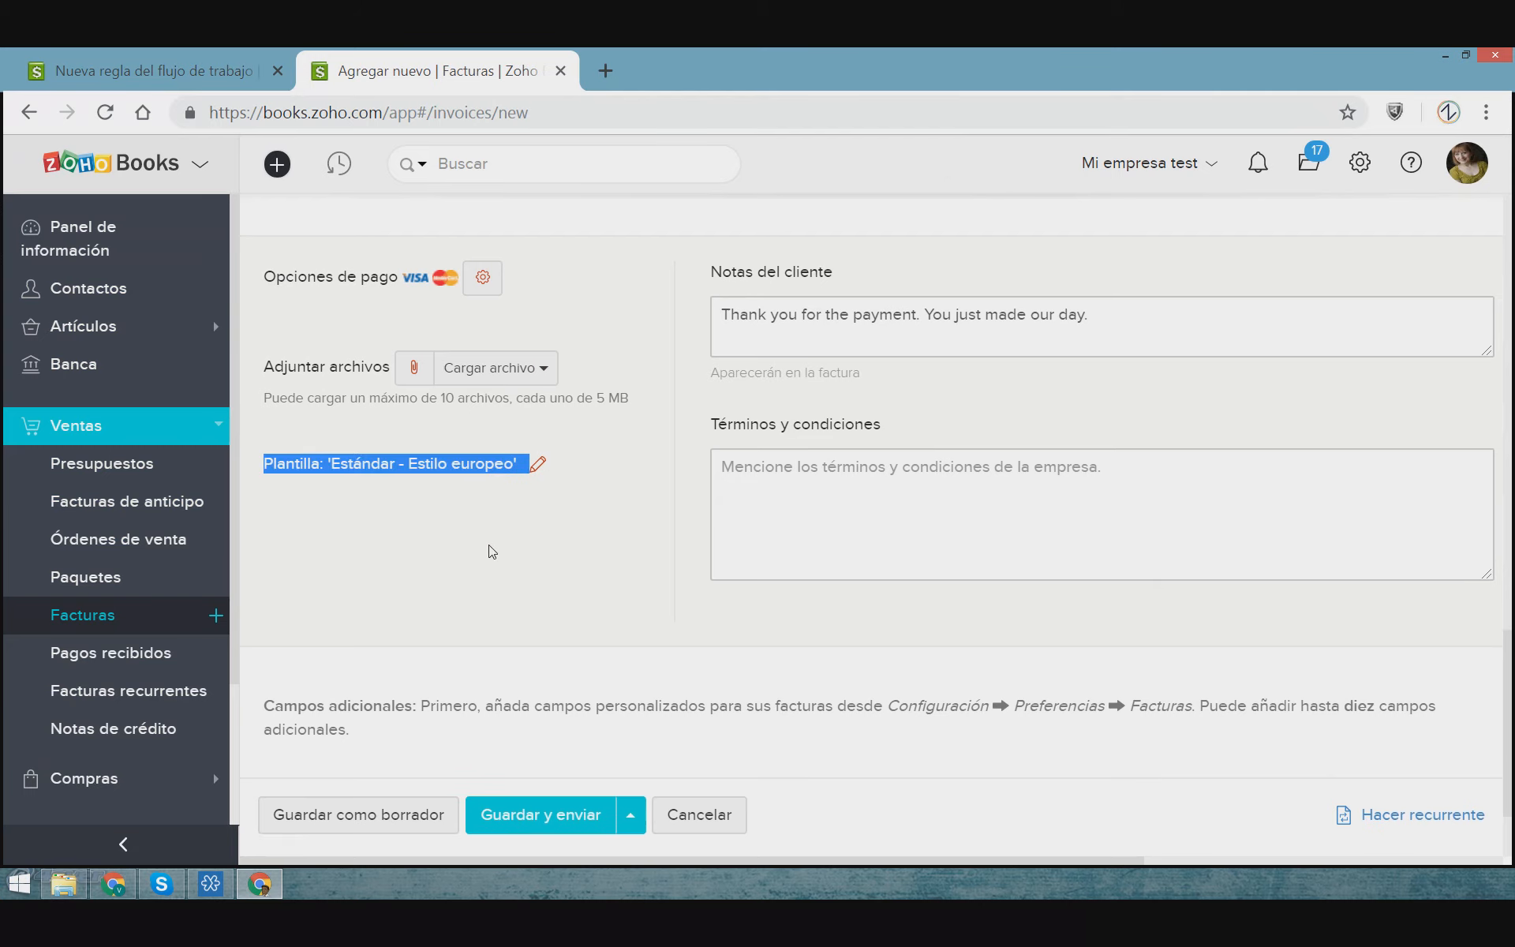
pyautogui.click(343, 415)
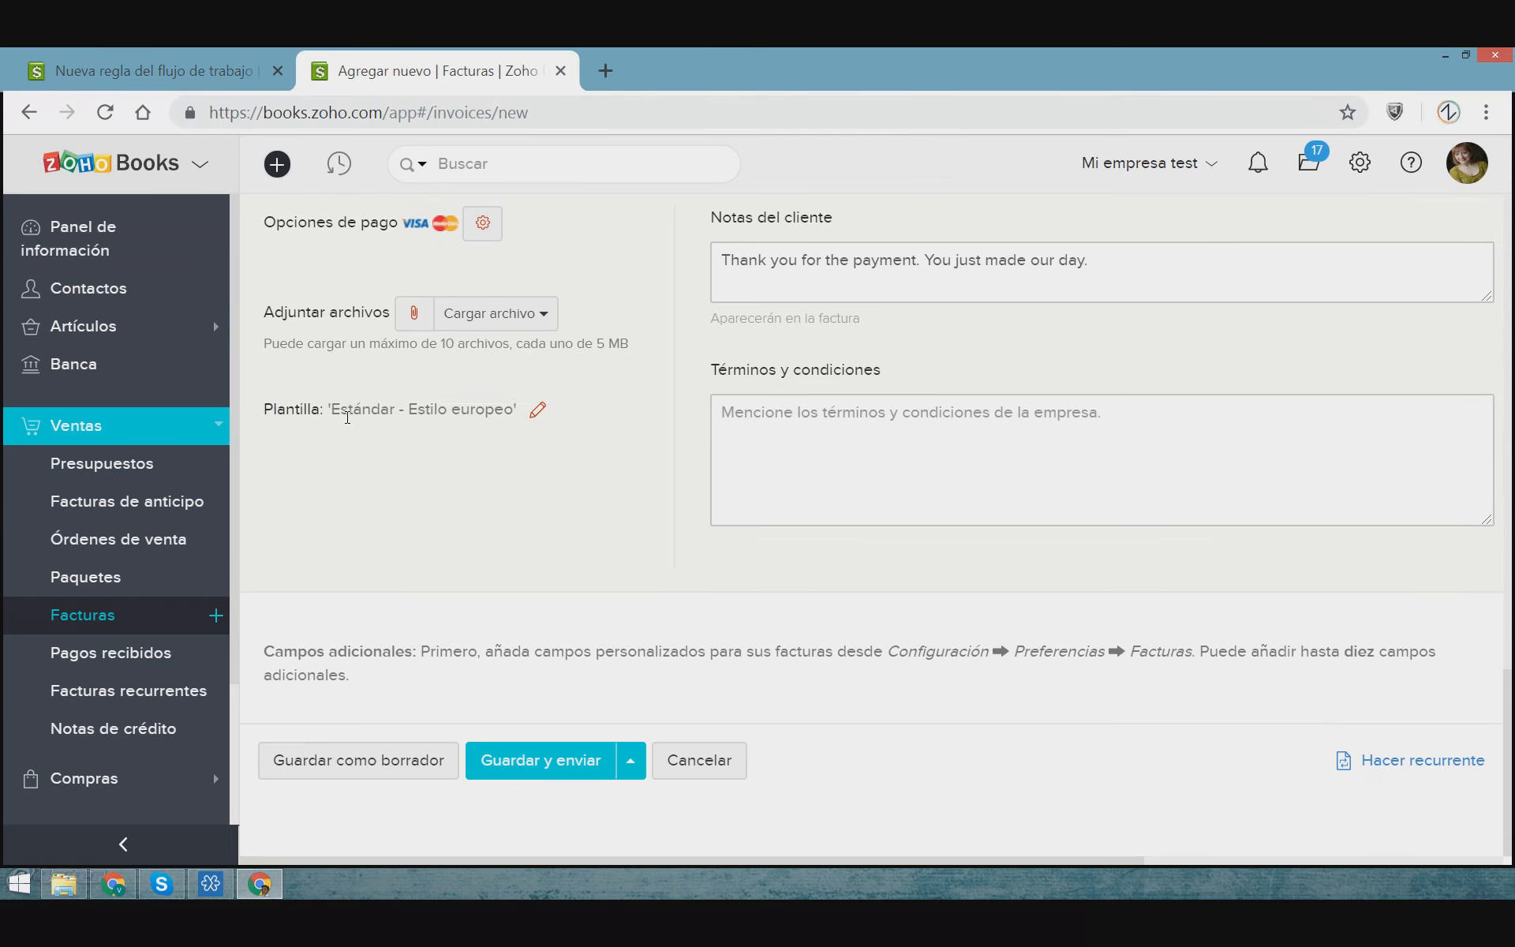
# Open the new invoice's template choices and look through them, from Estándar - Estilo europeo to Personalizada nueva and Standard Template
pyautogui.click(538, 412)
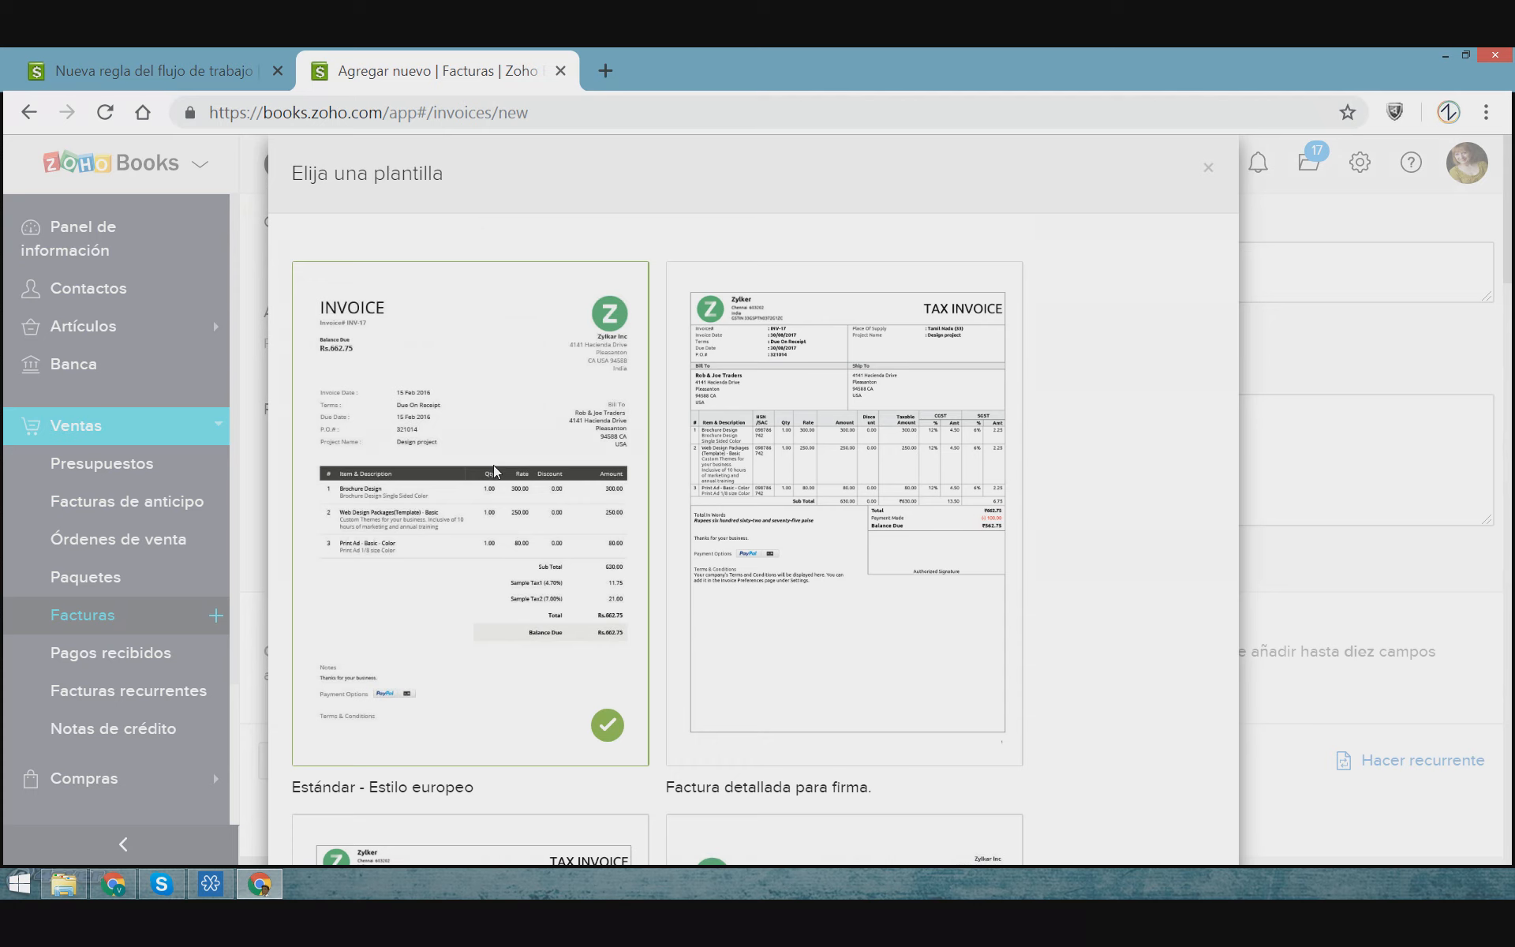
pyautogui.scroll(-3, 945, 480)
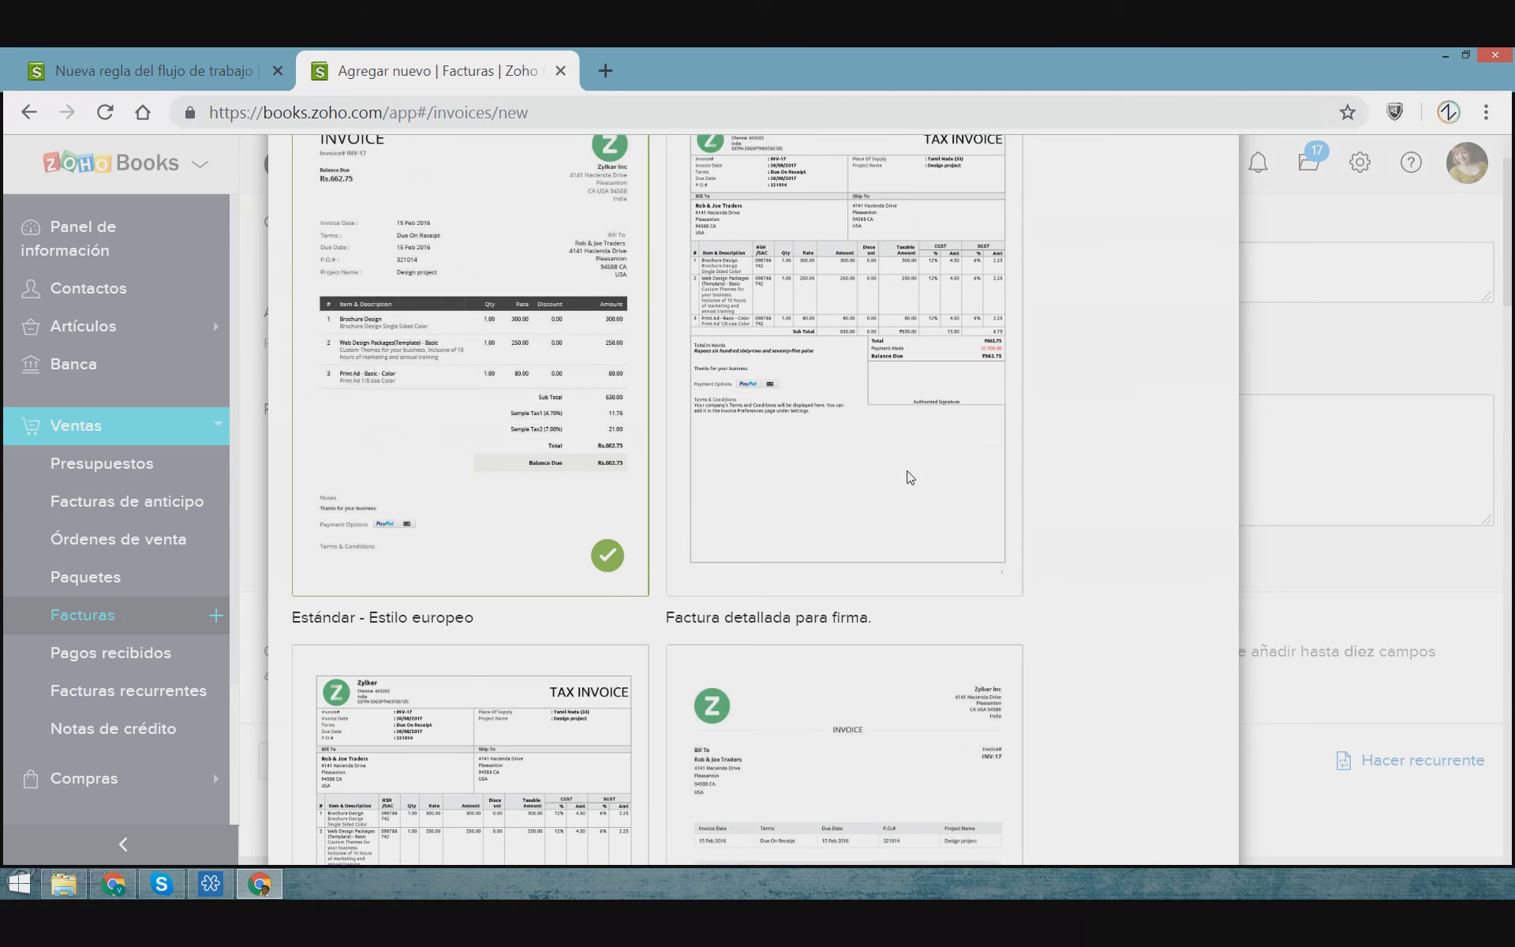
pyautogui.scroll(1, 724, 442)
pyautogui.scroll(-1, 728, 450)
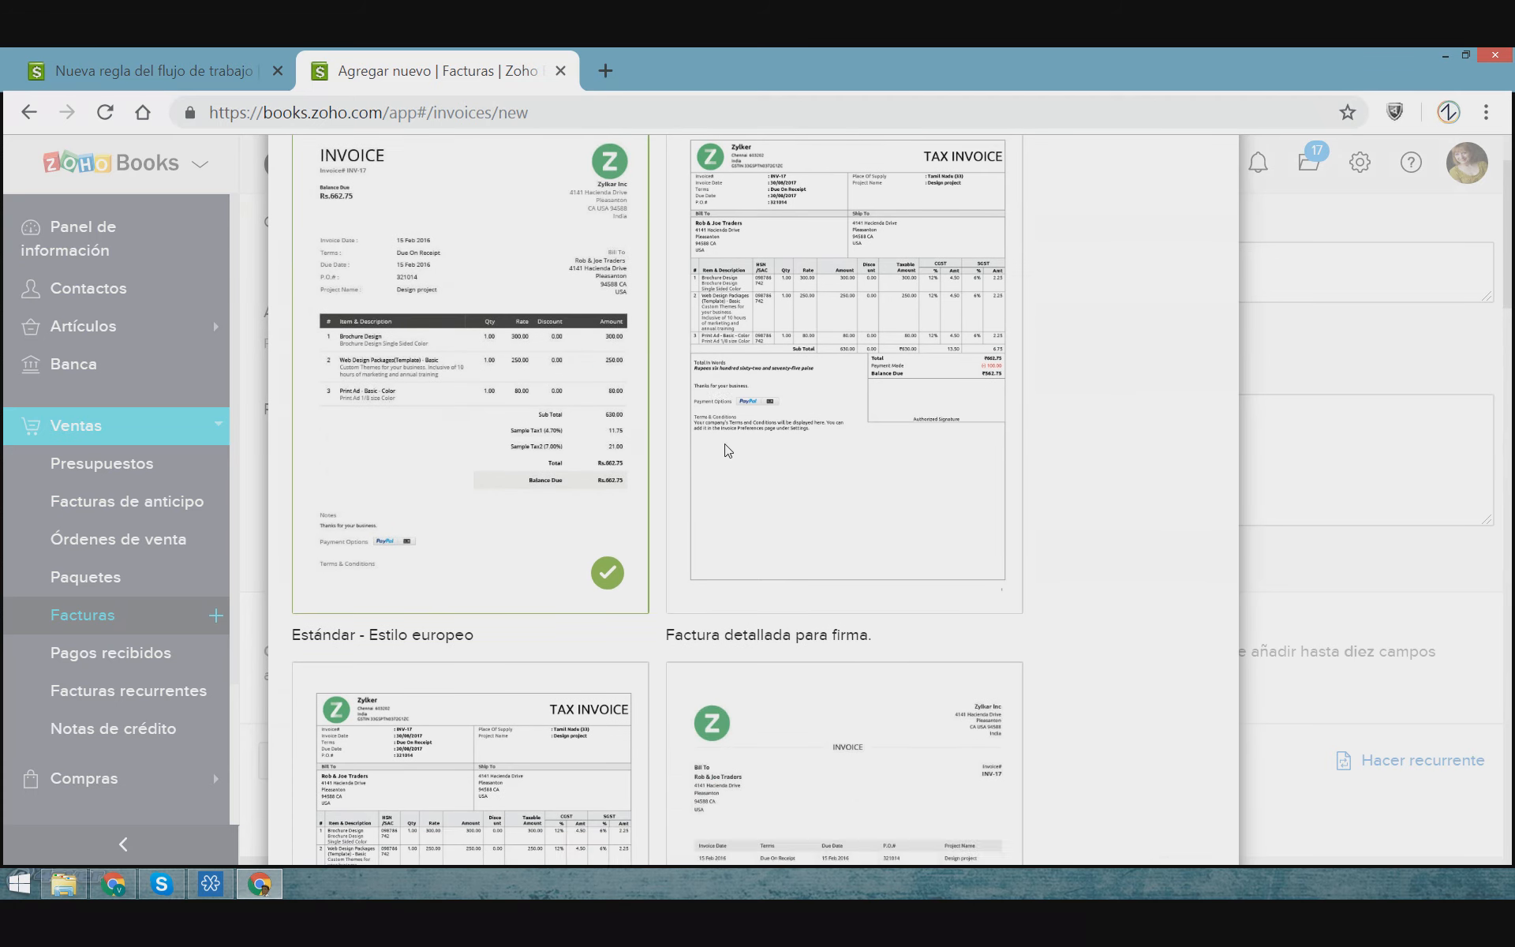
pyautogui.scroll(-8, 728, 450)
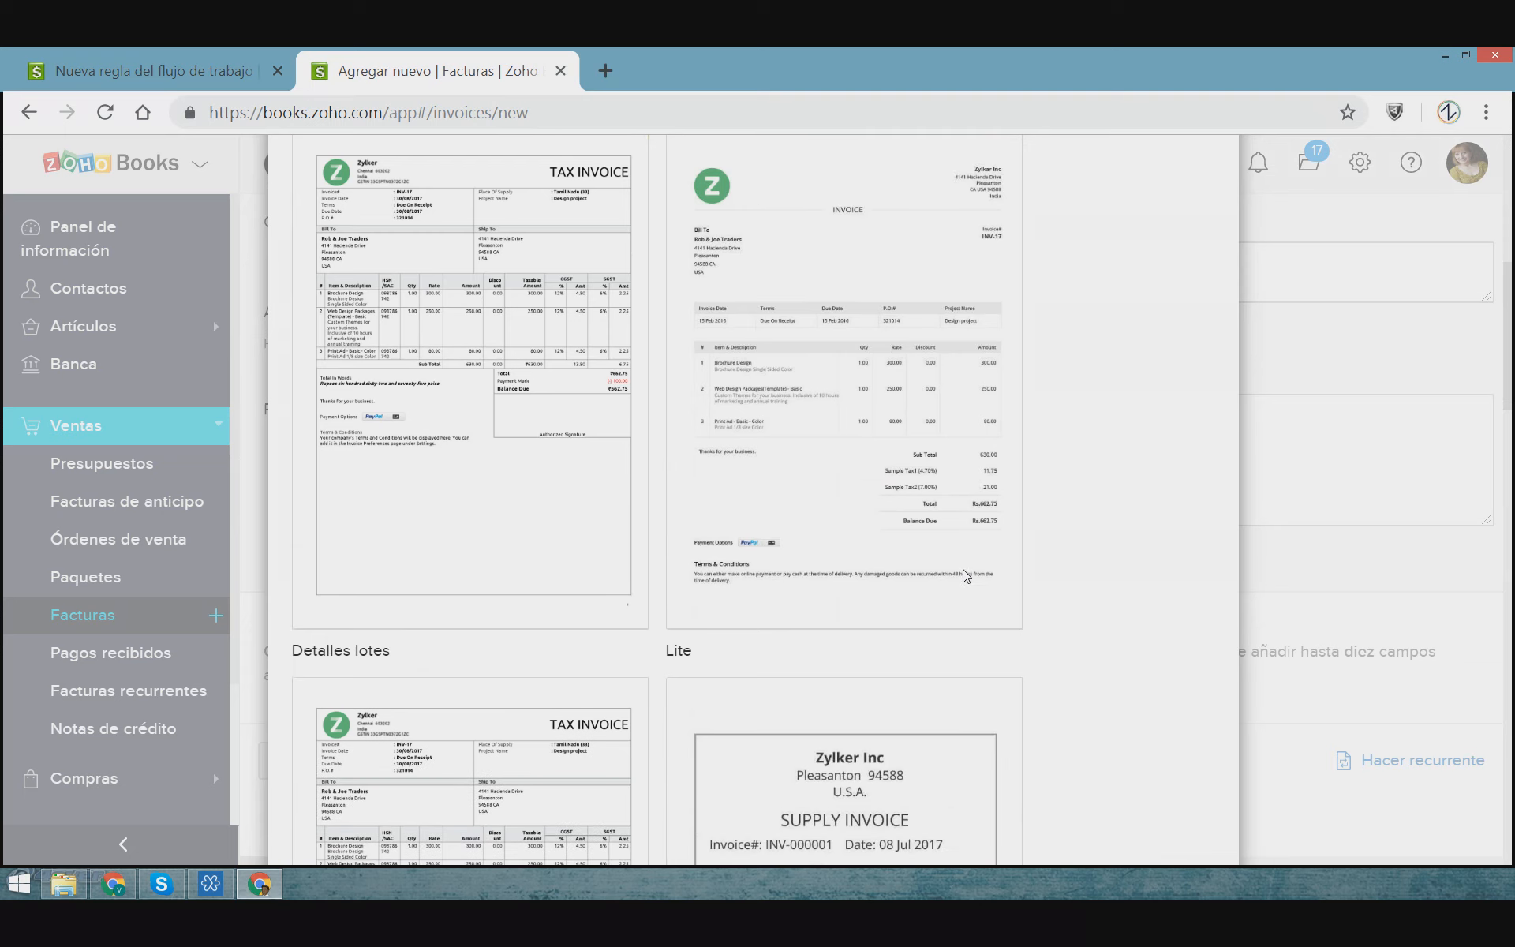
pyautogui.scroll(-9, 910, 560)
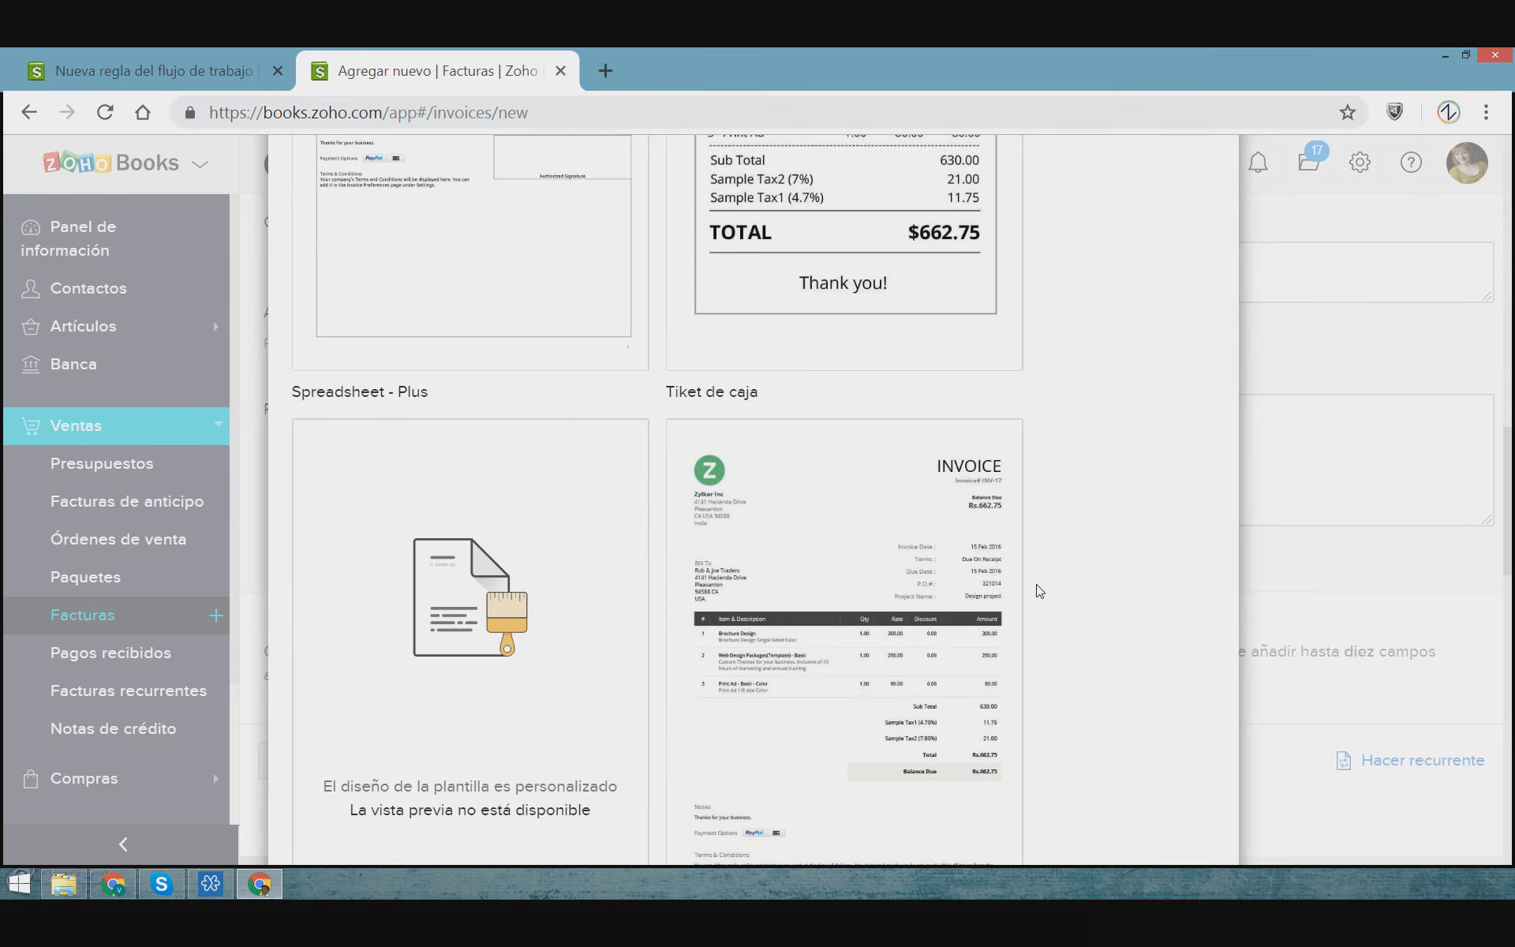
pyautogui.scroll(-1, 1080, 589)
pyautogui.scroll(-3, 1086, 592)
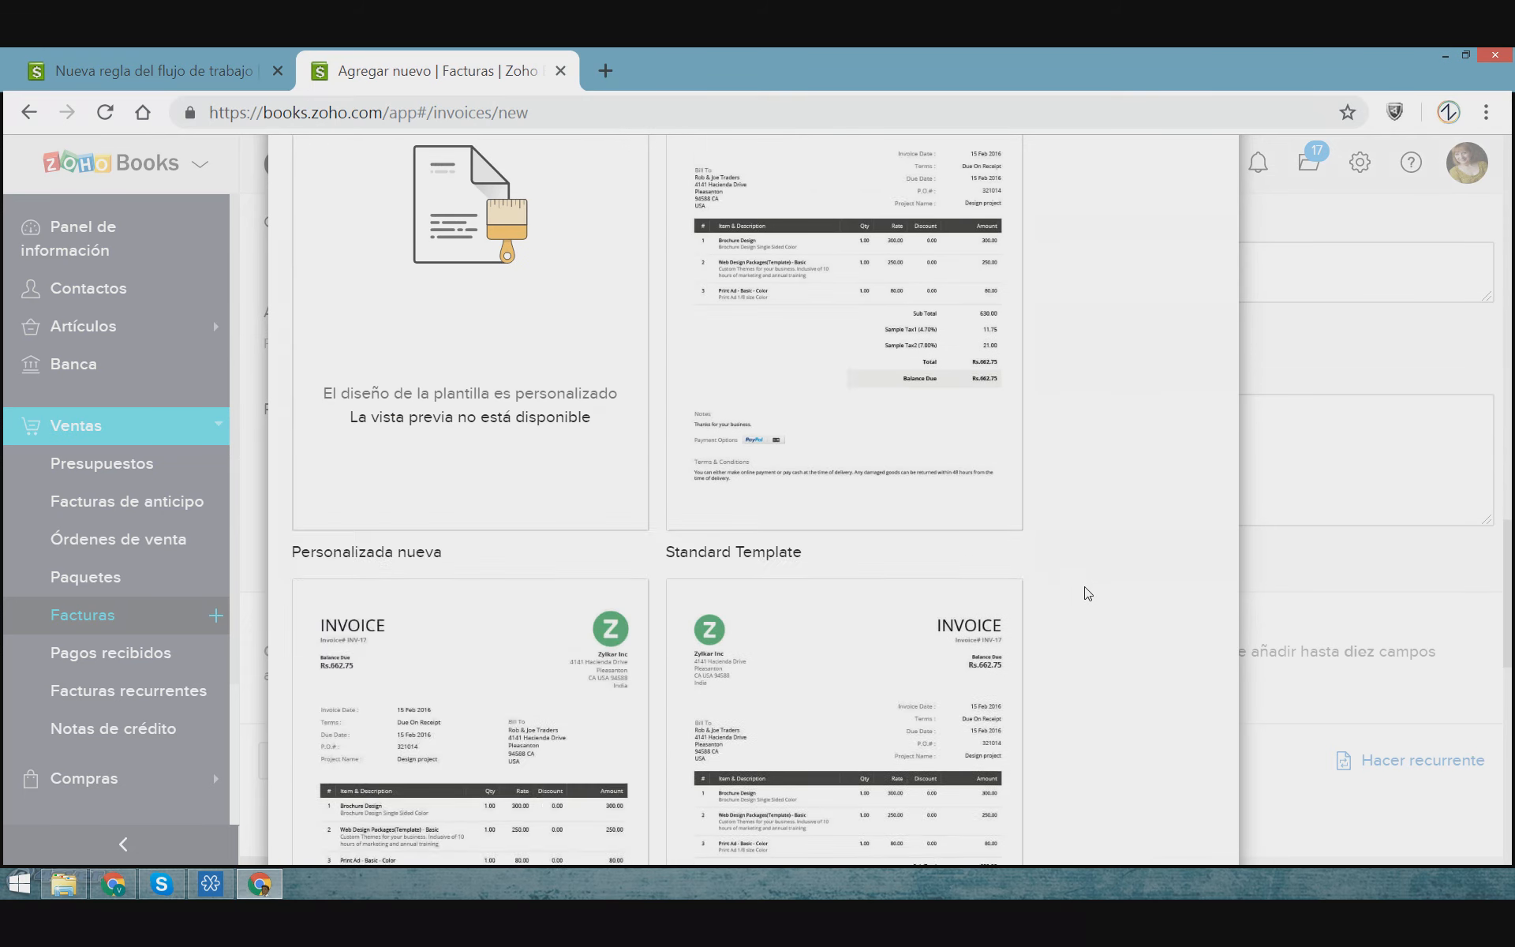
# Assign the Personalizada nueva template to the new invoice and confirm the choice
pyautogui.scroll(2, 1058, 585)
pyautogui.scroll(2, 593, 576)
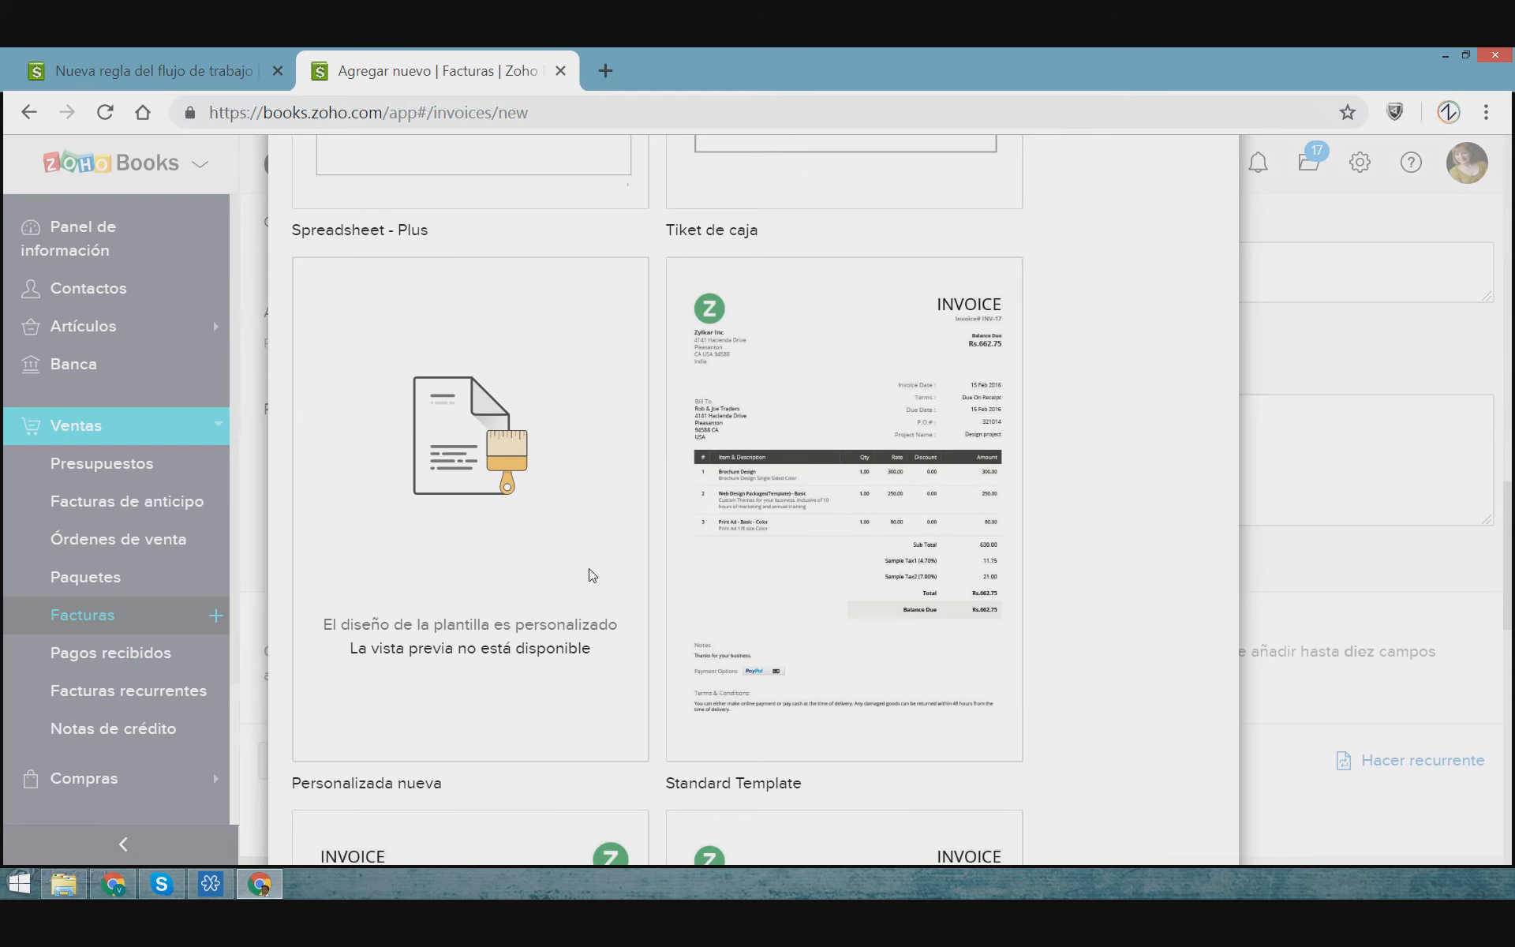
pyautogui.scroll(-4, 513, 574)
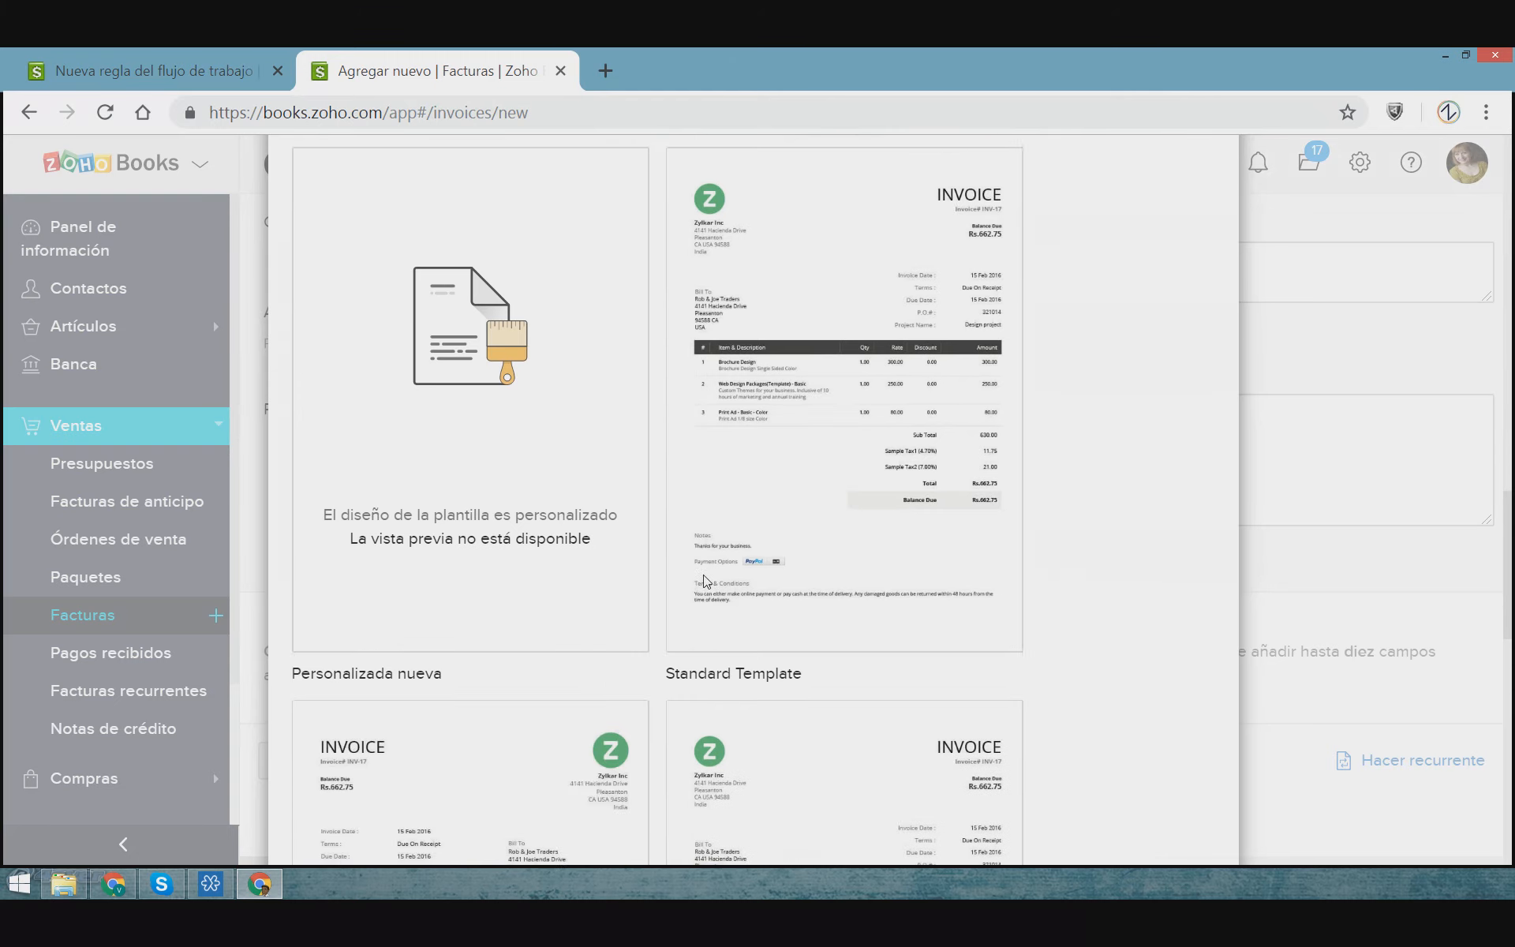
pyautogui.scroll(3, 585, 505)
pyautogui.click(585, 505)
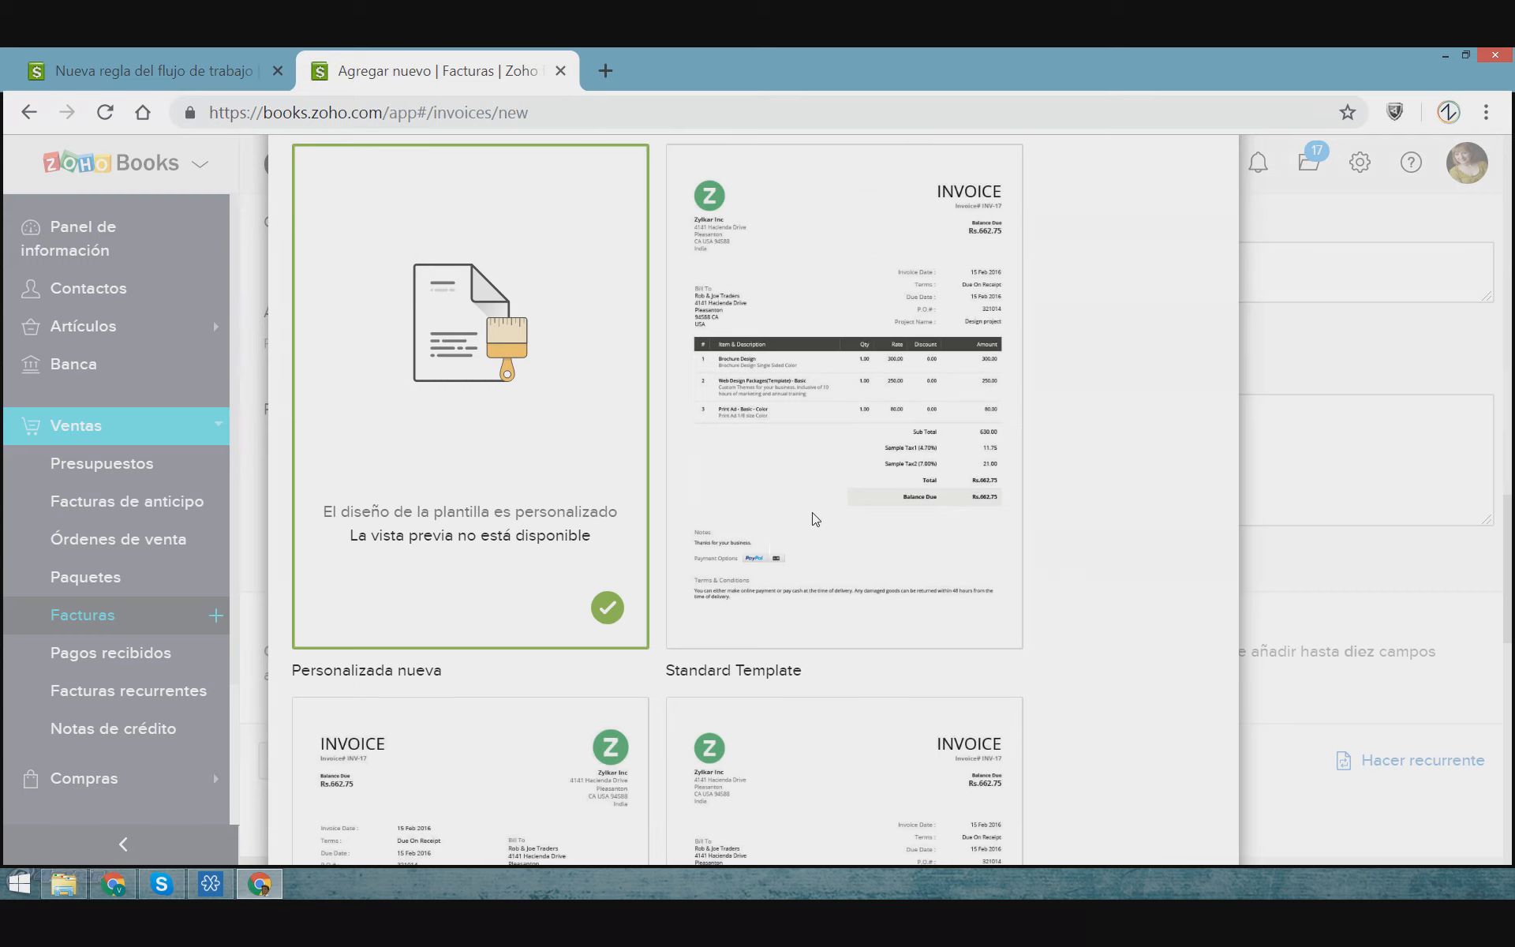
pyautogui.scroll(-1, 920, 483)
pyautogui.scroll(-6, 921, 483)
pyautogui.scroll(-5, 1024, 608)
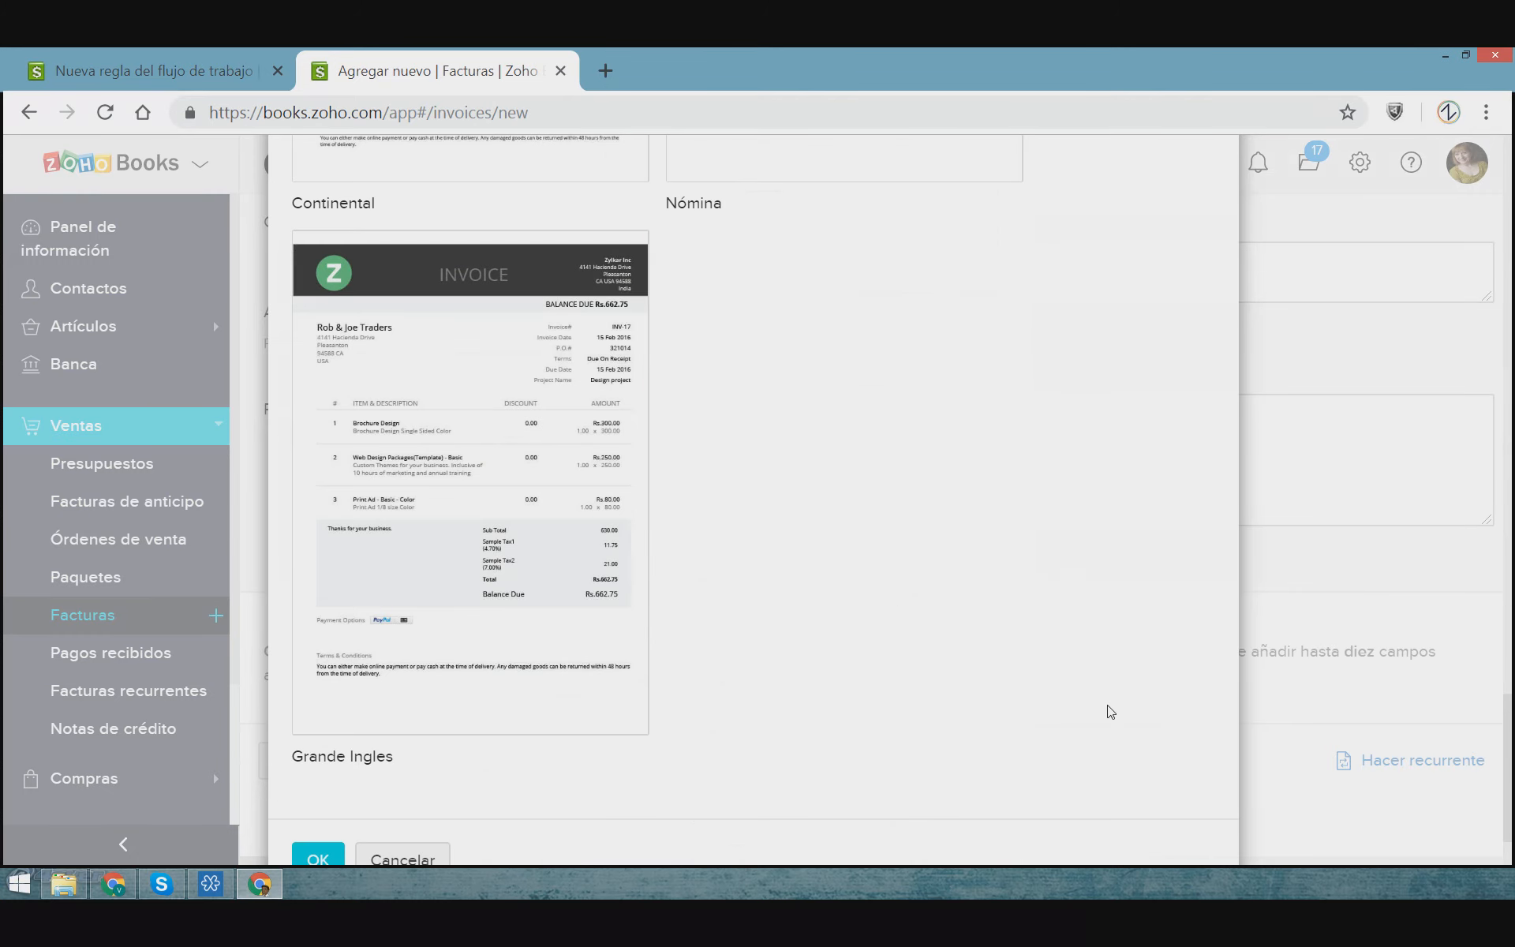
pyautogui.click(319, 858)
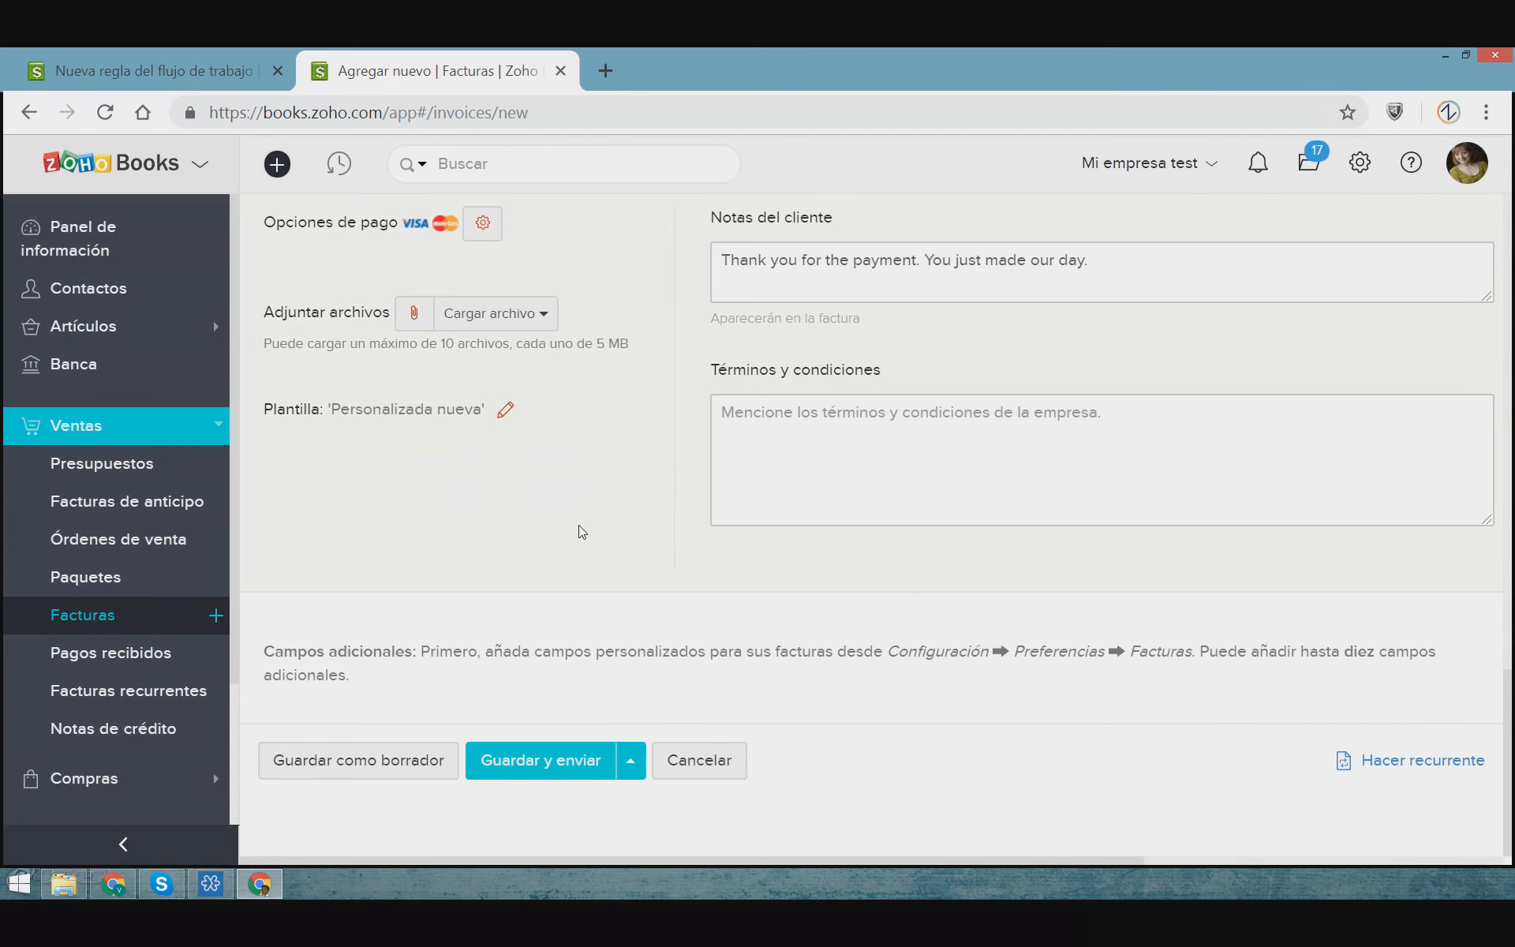
# Change the new invoice's template to Continental, confirm it, and highlight the Plantilla line
pyautogui.scroll(2, 505, 513)
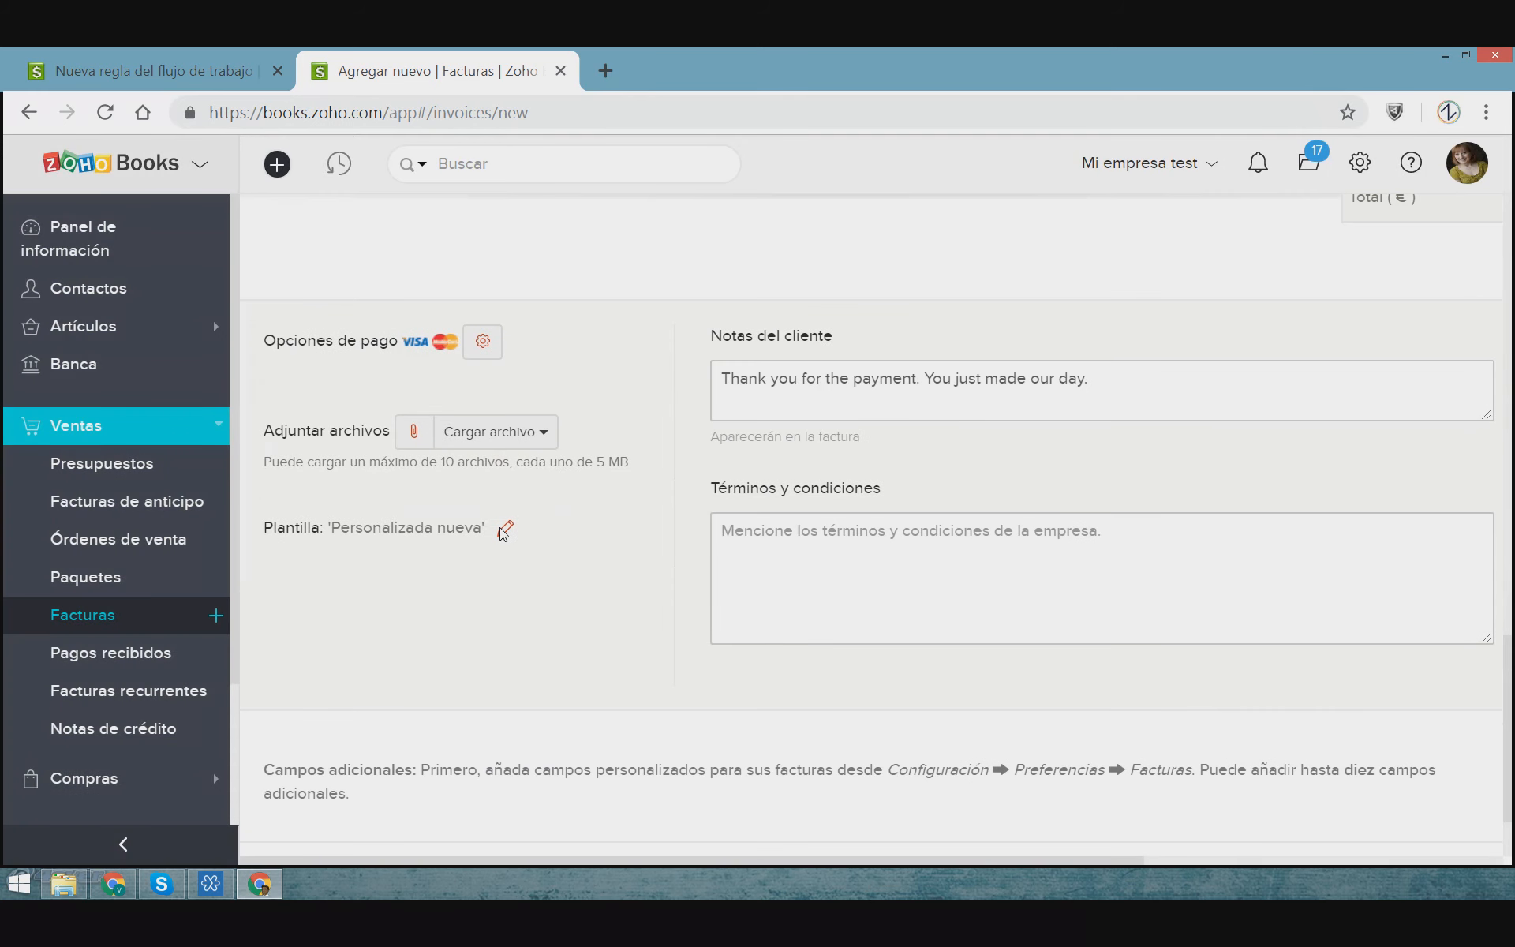
pyautogui.click(504, 531)
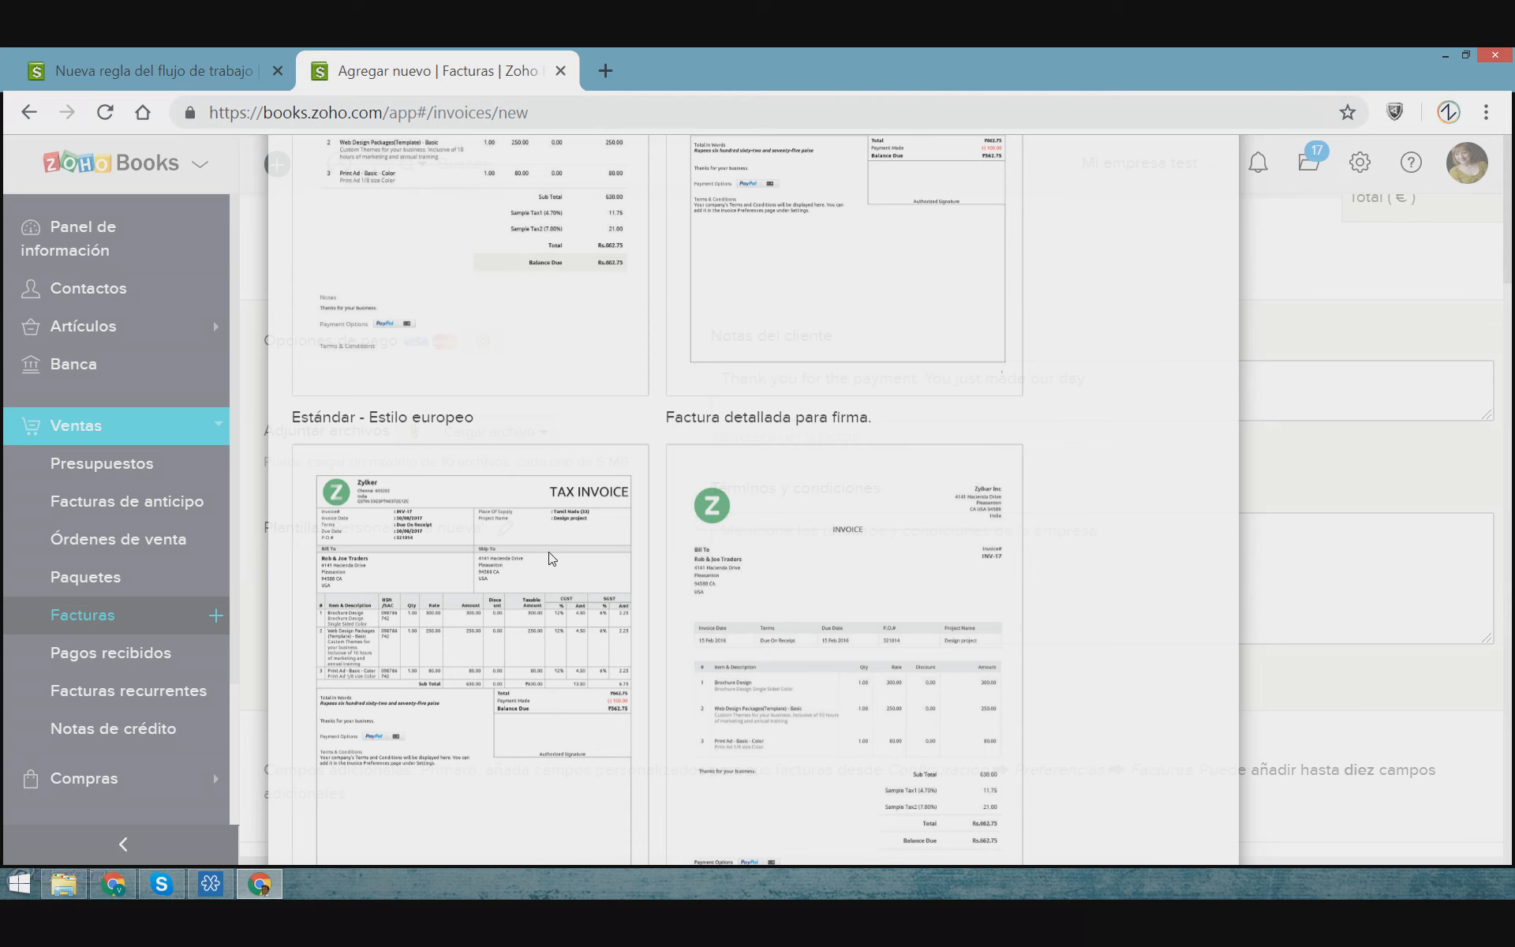
pyautogui.scroll(-10, 663, 562)
pyautogui.scroll(-9, 679, 568)
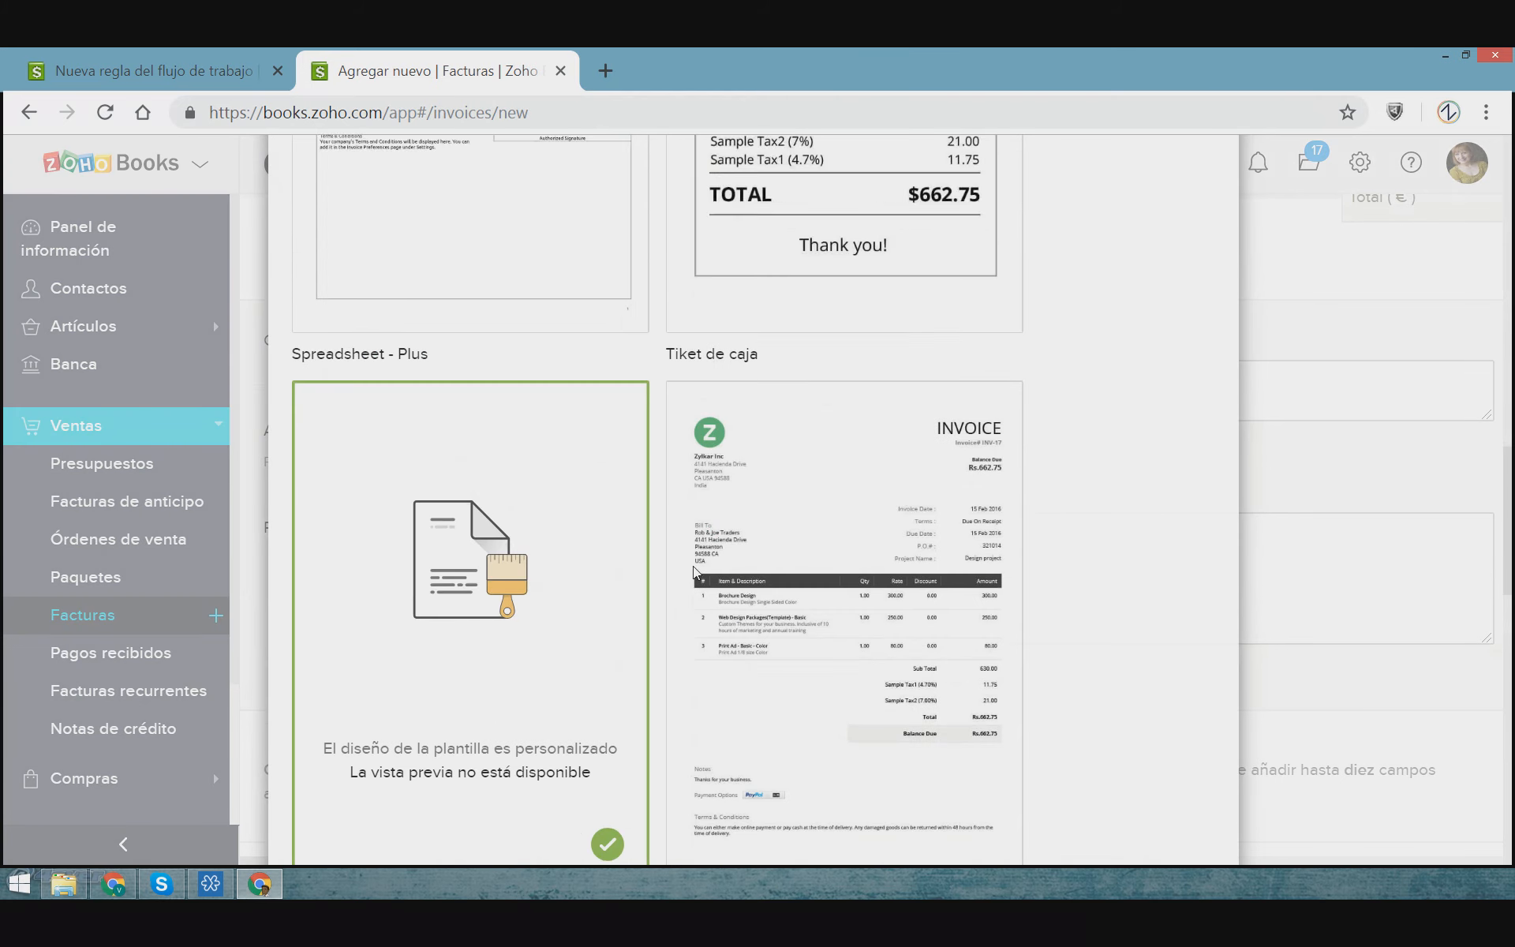
pyautogui.scroll(-9, 694, 571)
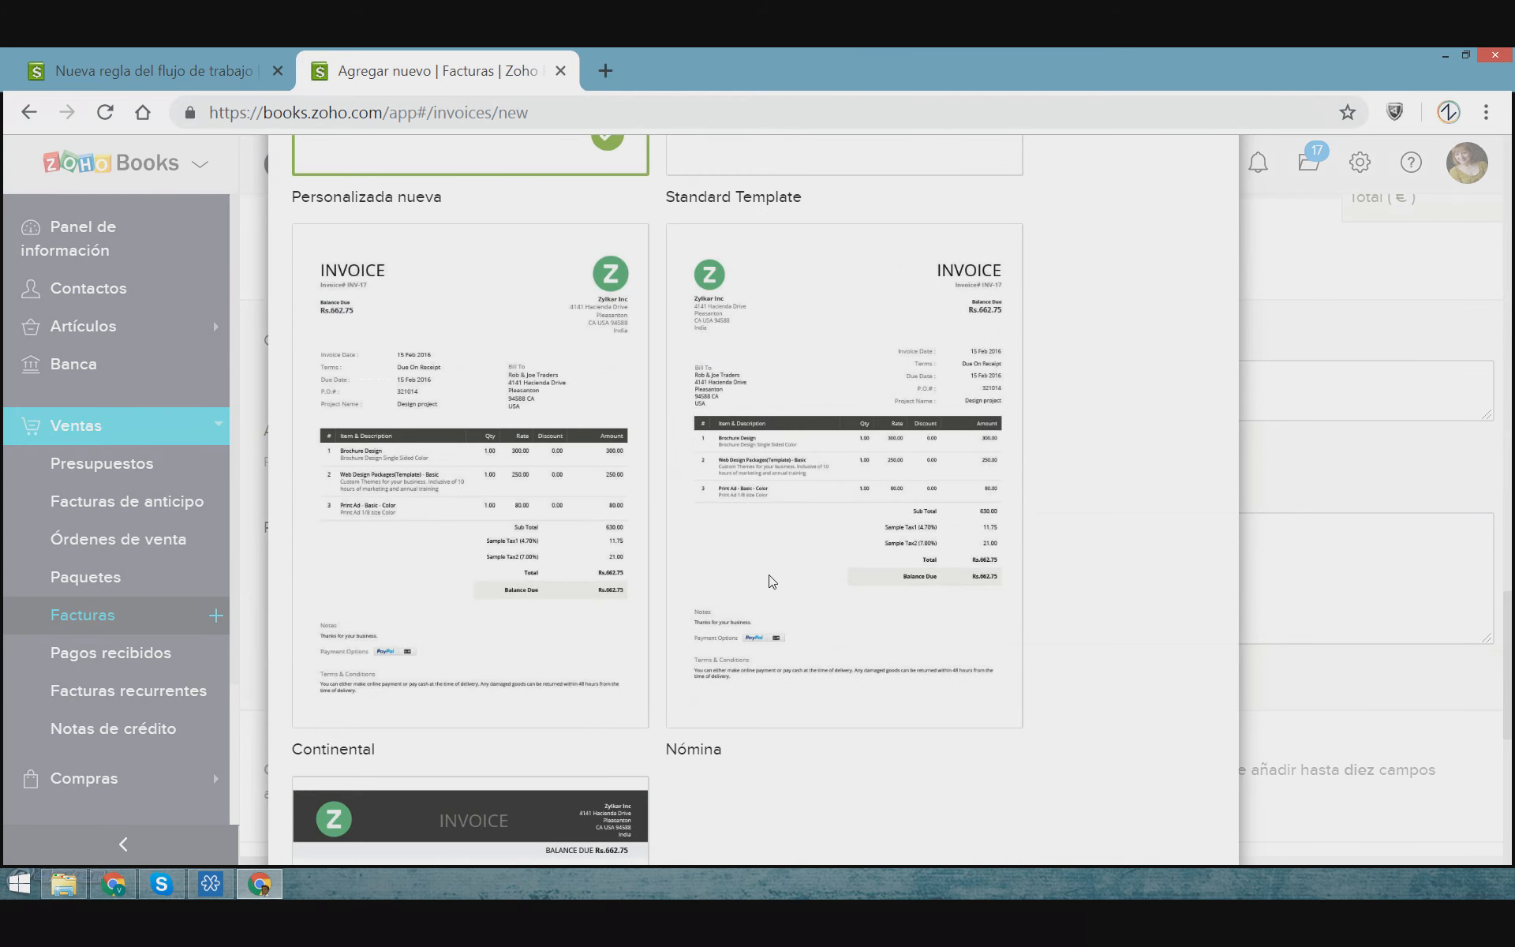
pyautogui.click(623, 588)
pyautogui.scroll(-7, 679, 764)
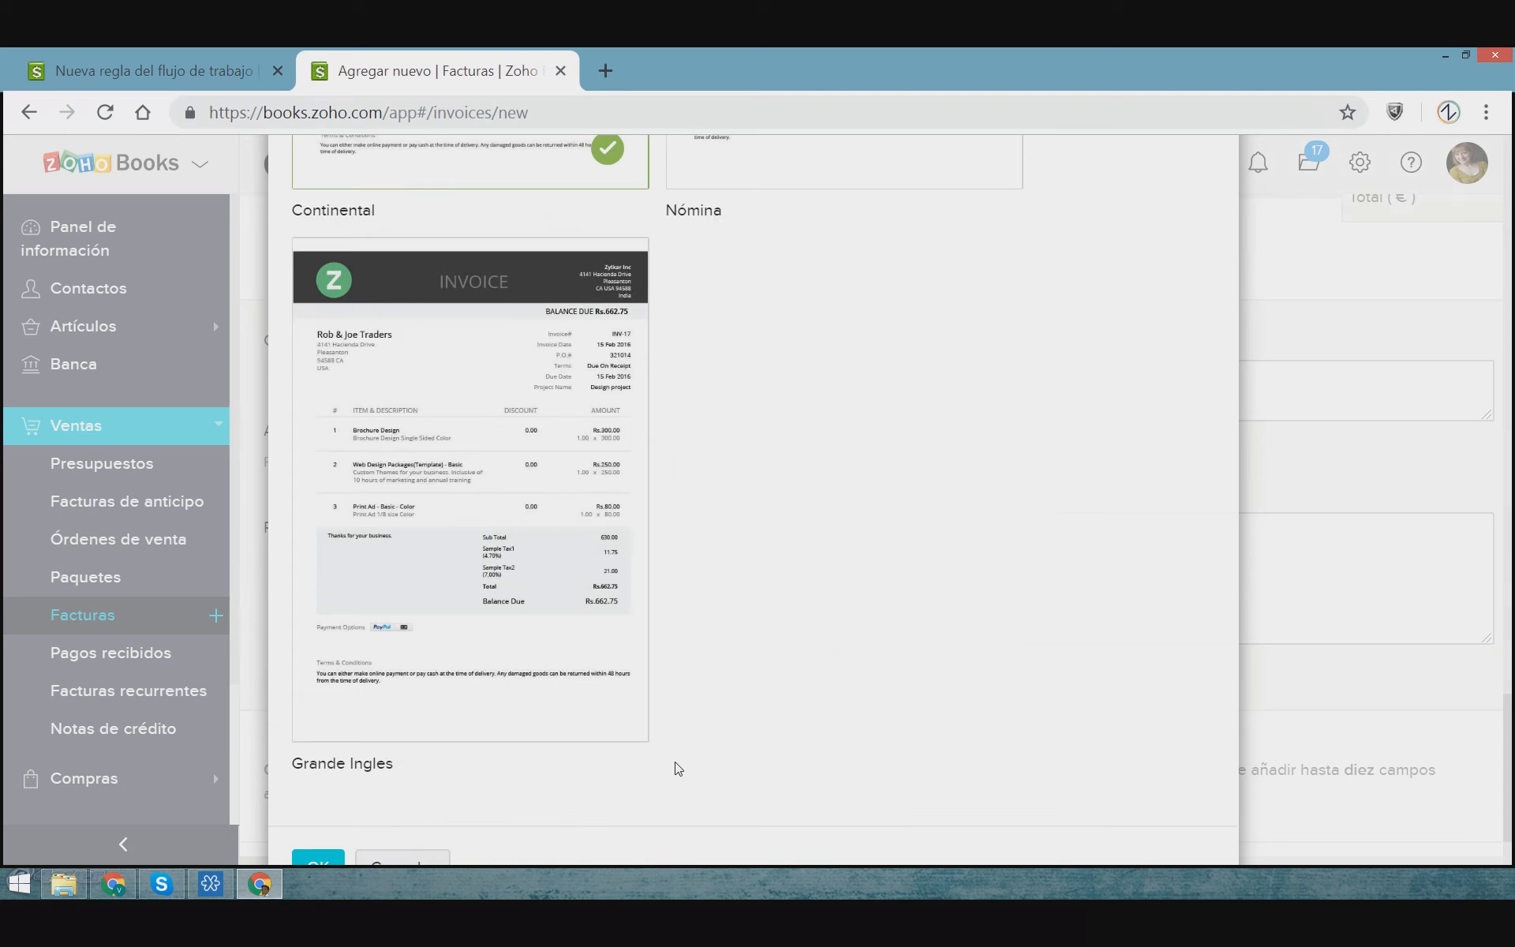
pyautogui.scroll(-2, 679, 769)
pyautogui.click(327, 793)
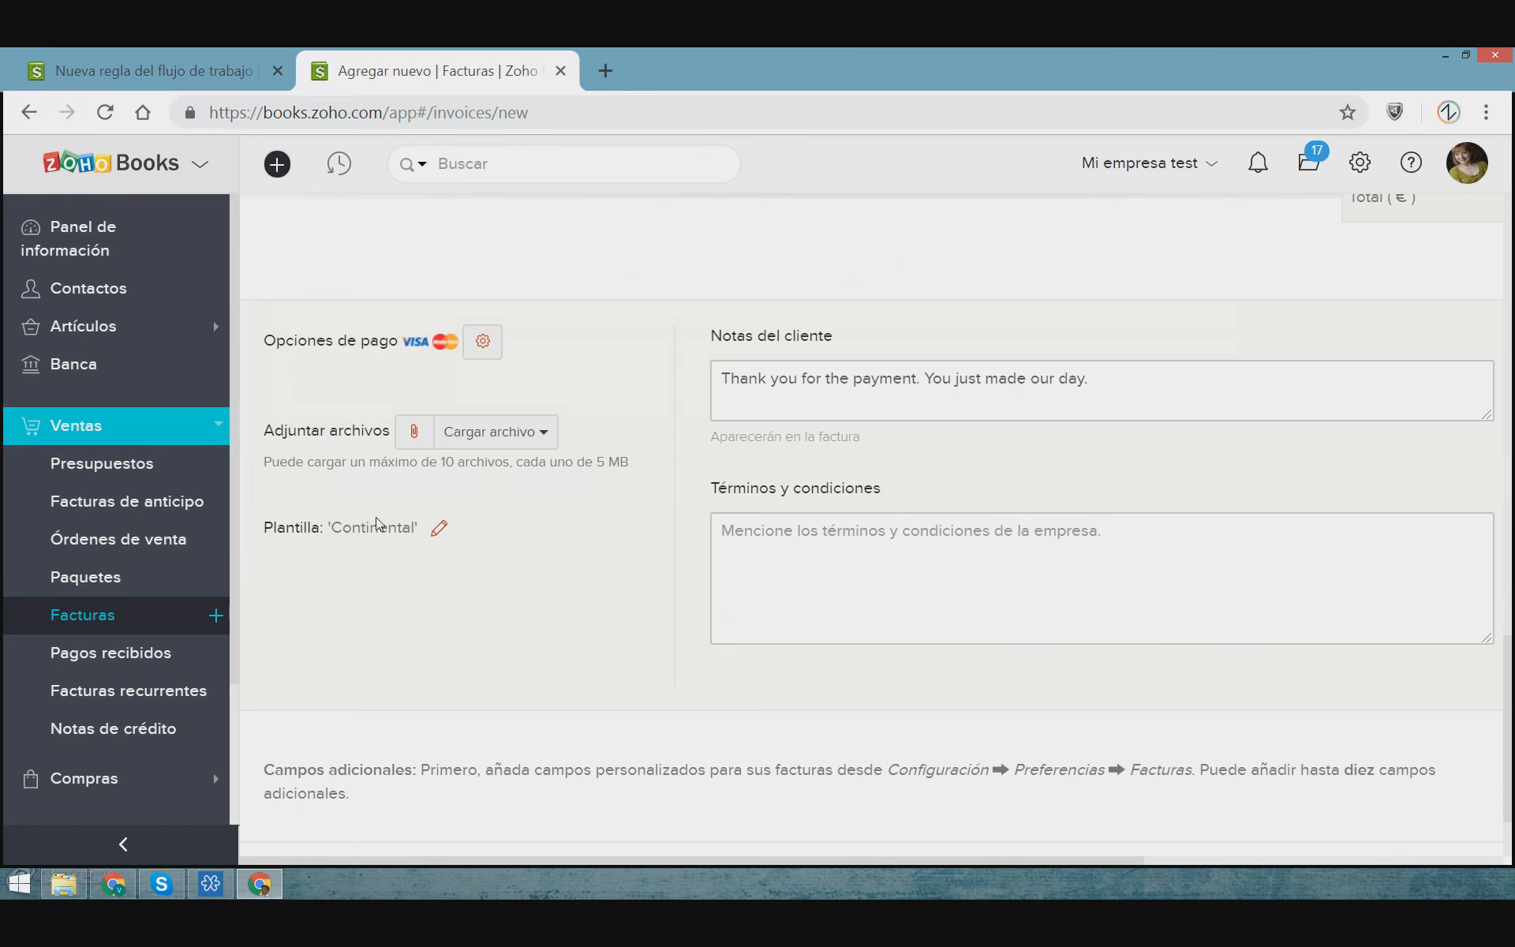
pyautogui.moveTo(422, 527); pyautogui.dragTo(262, 530)
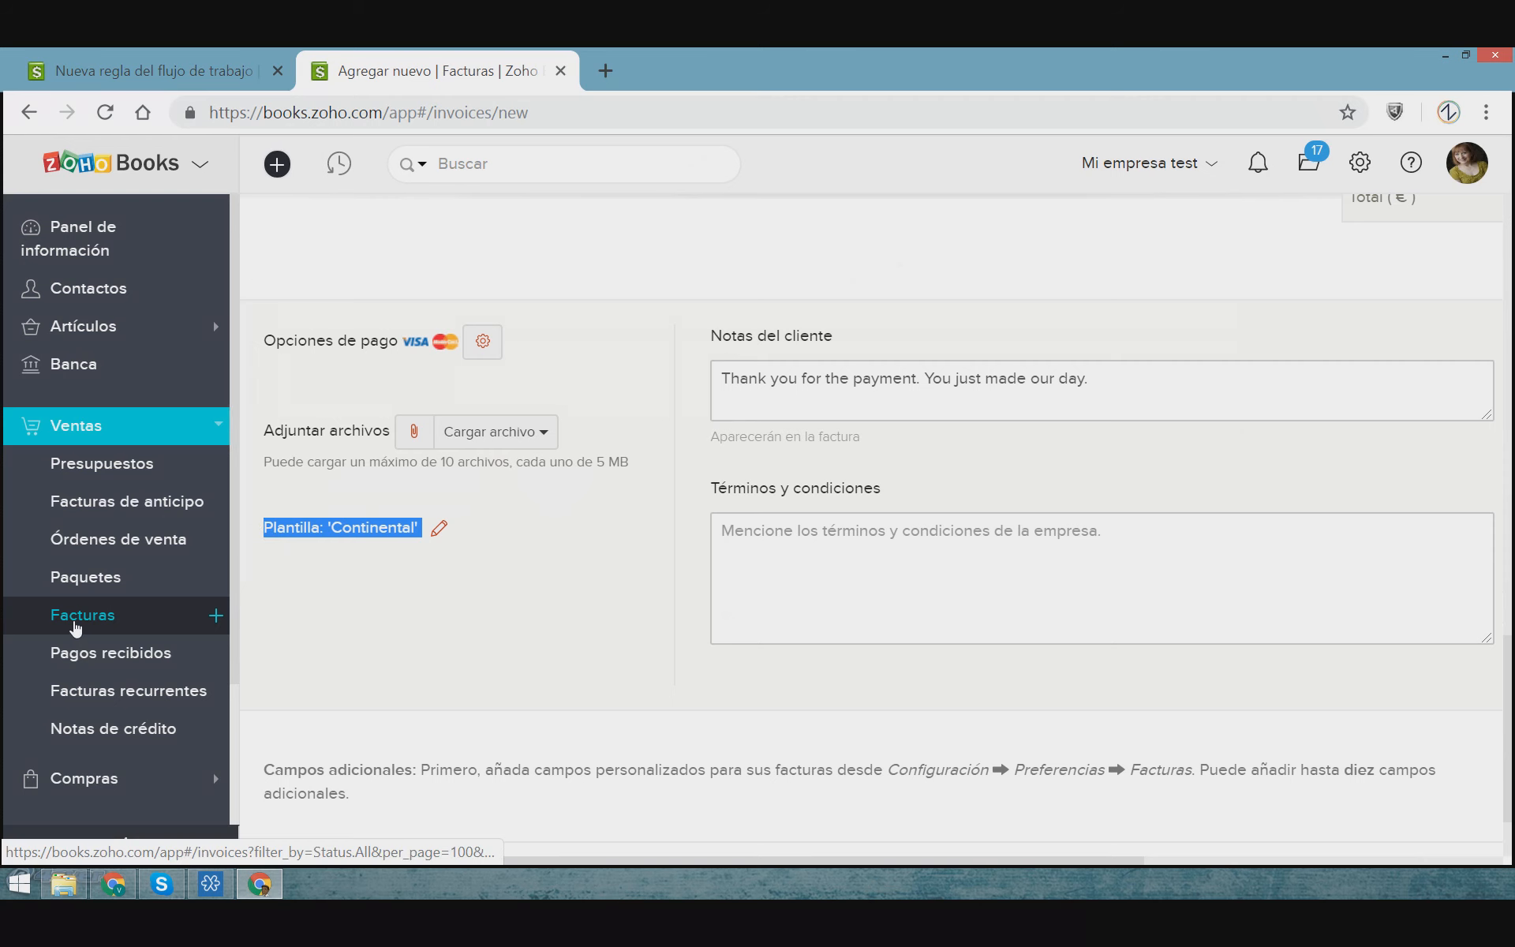
pyautogui.click(511, 601)
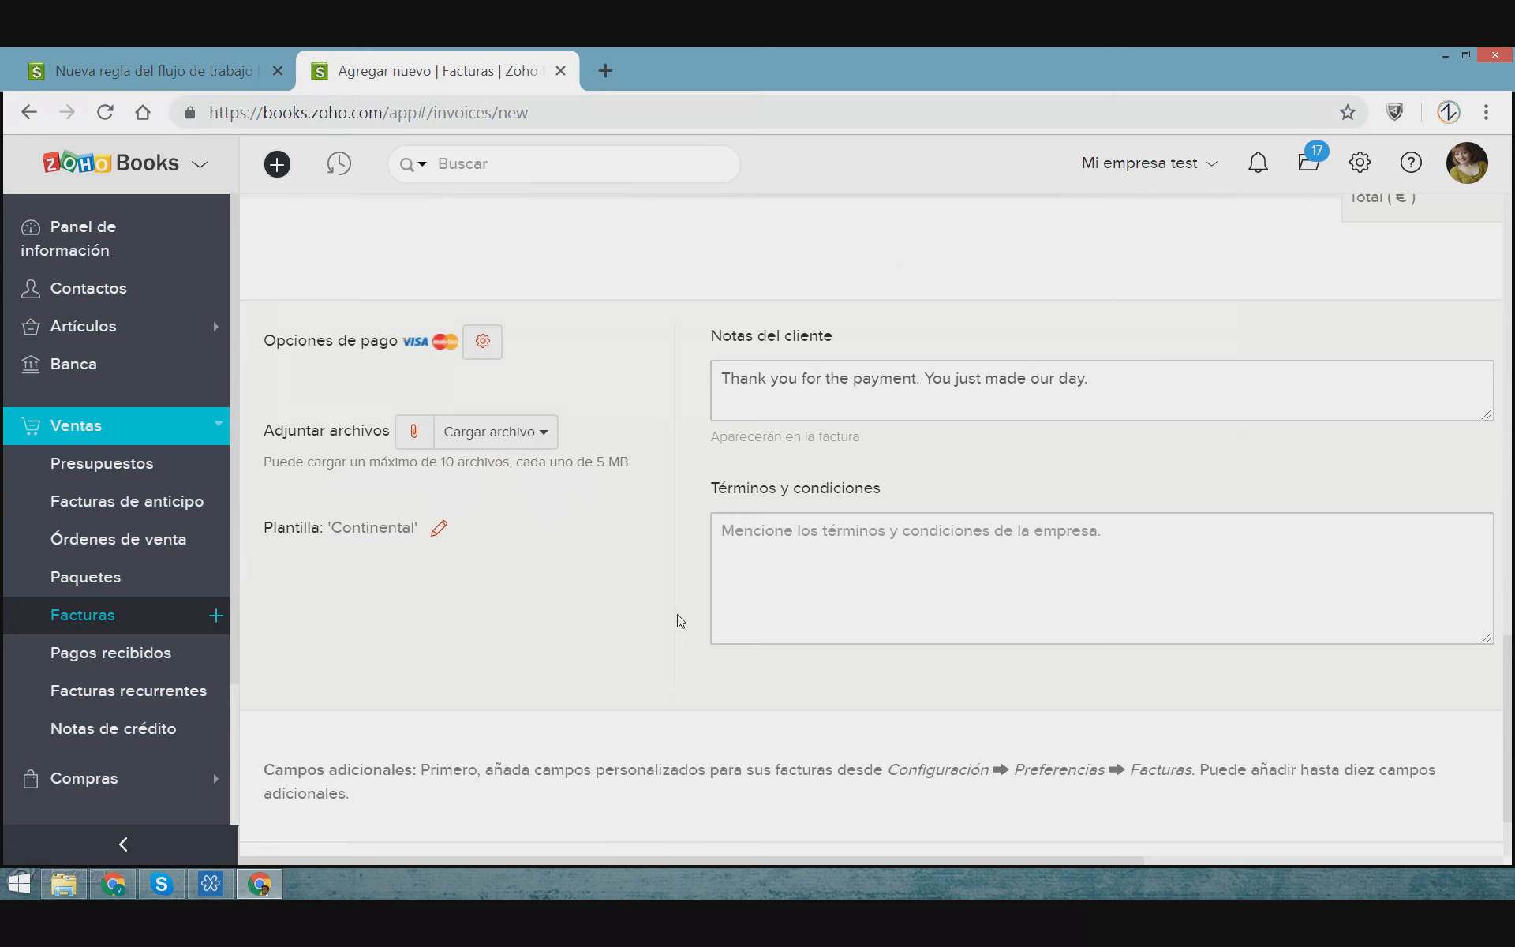
# Close the new invoice form and abandon the page without saving
pyautogui.scroll(-2, 686, 618)
pyautogui.scroll(10, 710, 608)
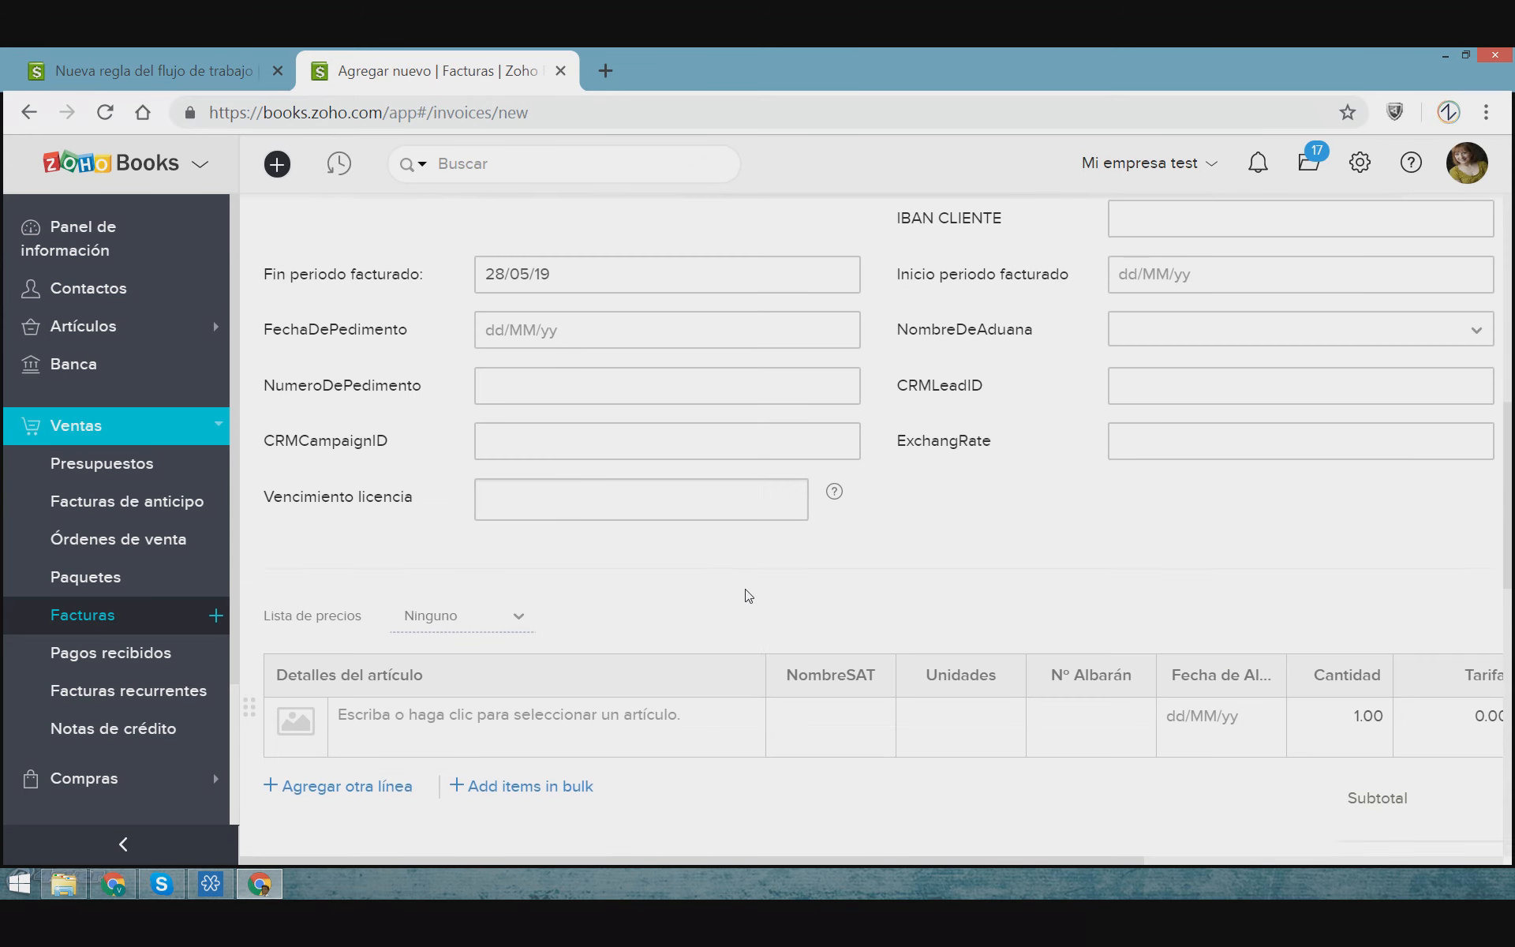
pyautogui.scroll(8, 752, 601)
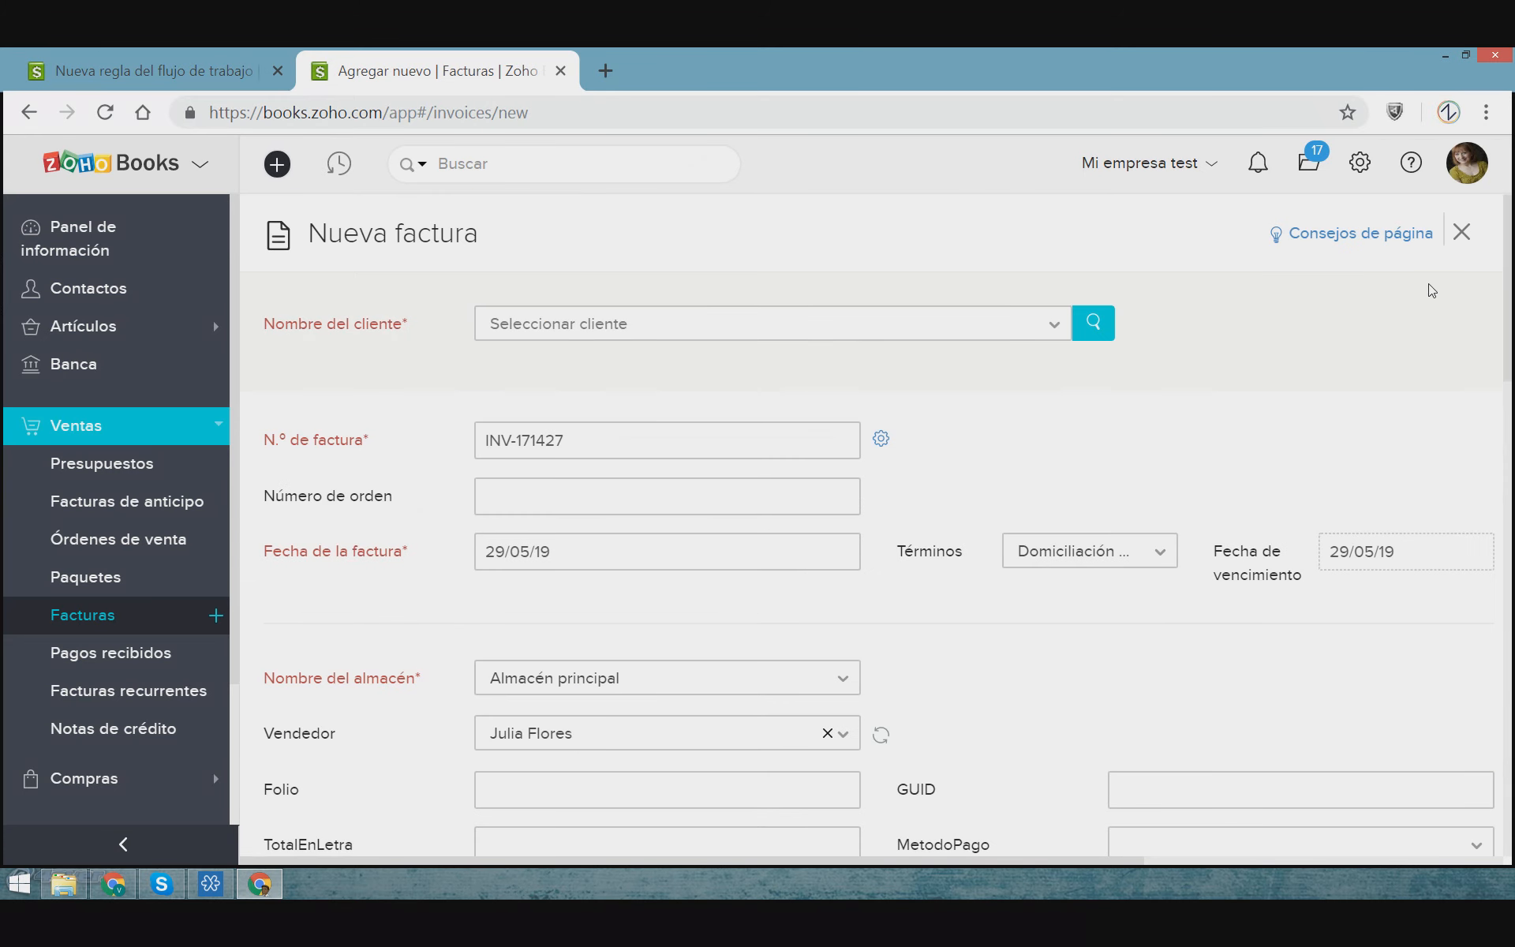
pyautogui.click(1462, 232)
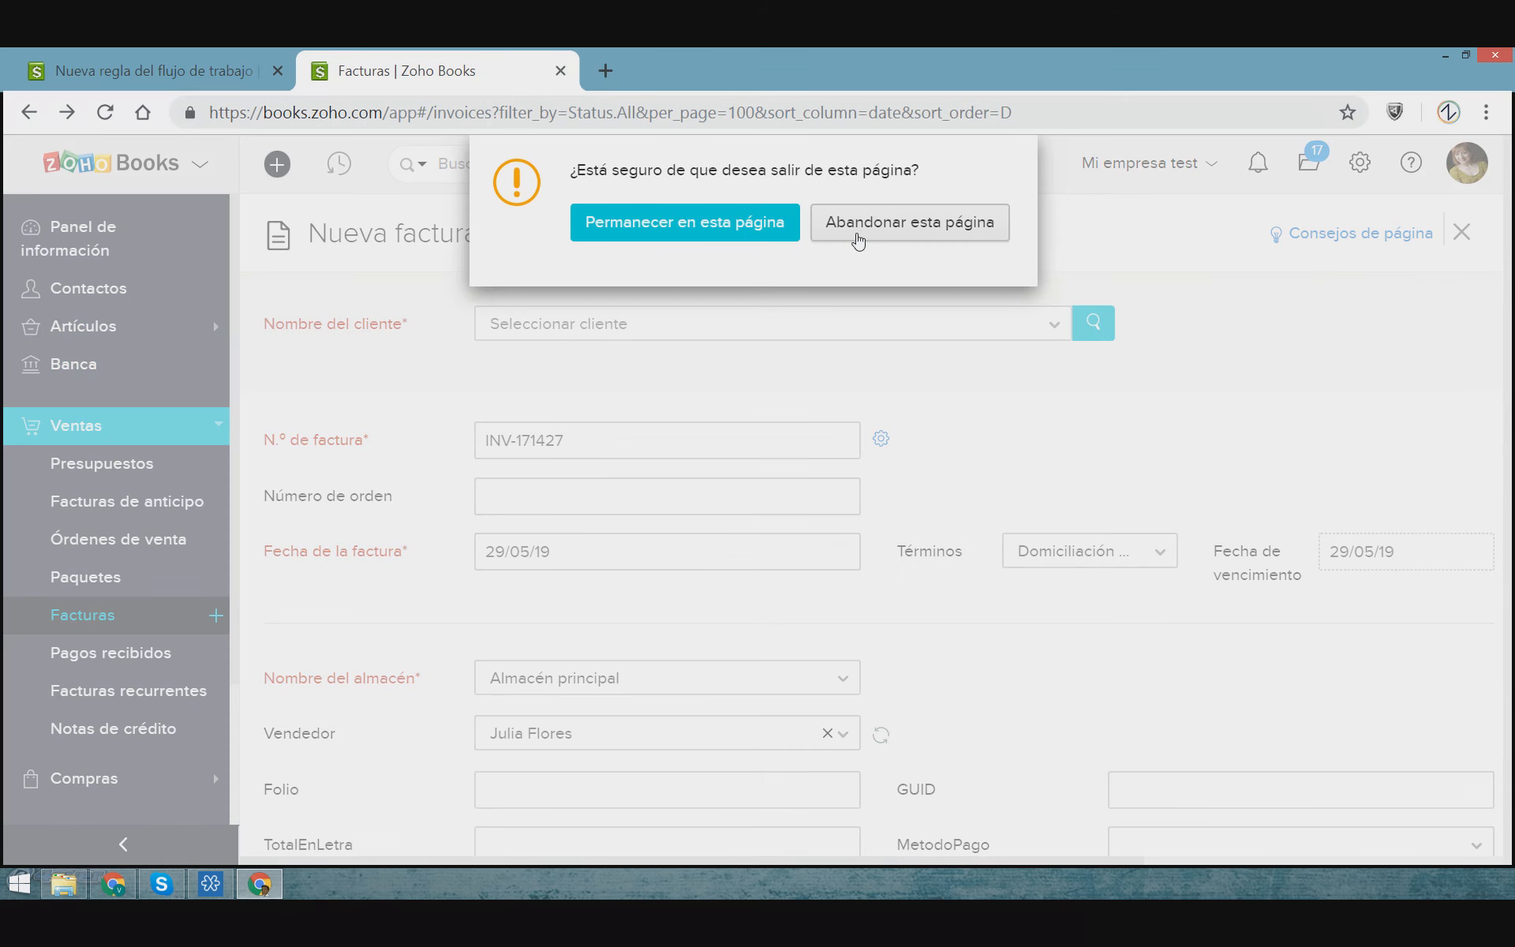
pyautogui.click(859, 239)
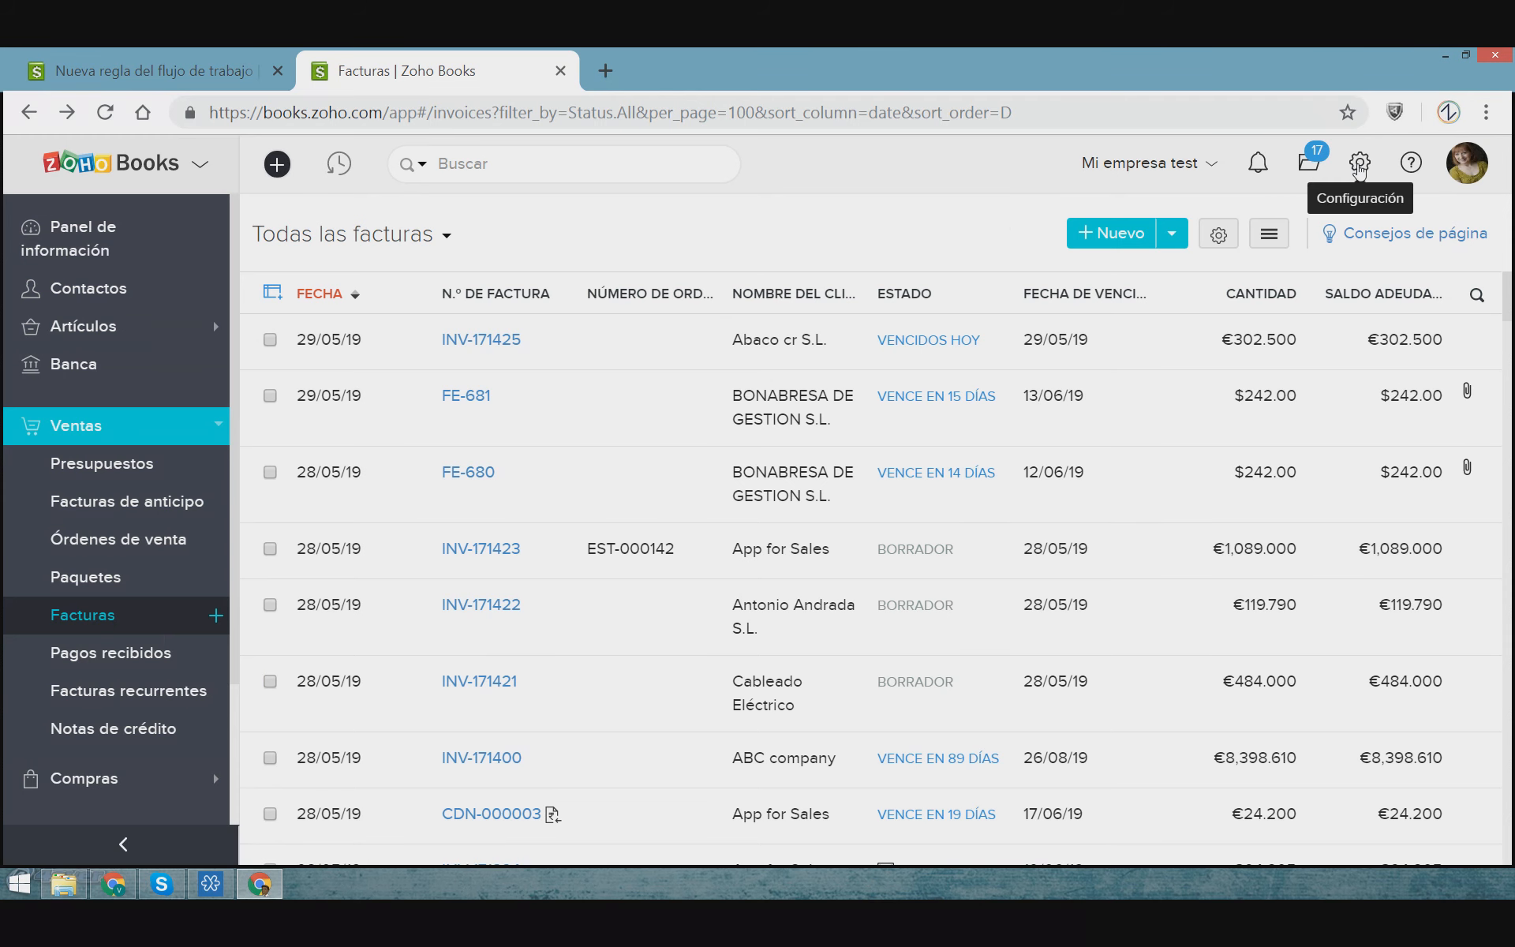
# Go to the Automatización settings and show the workflow rules (Reglas del flujo de trabajo)
pyautogui.click(1359, 166)
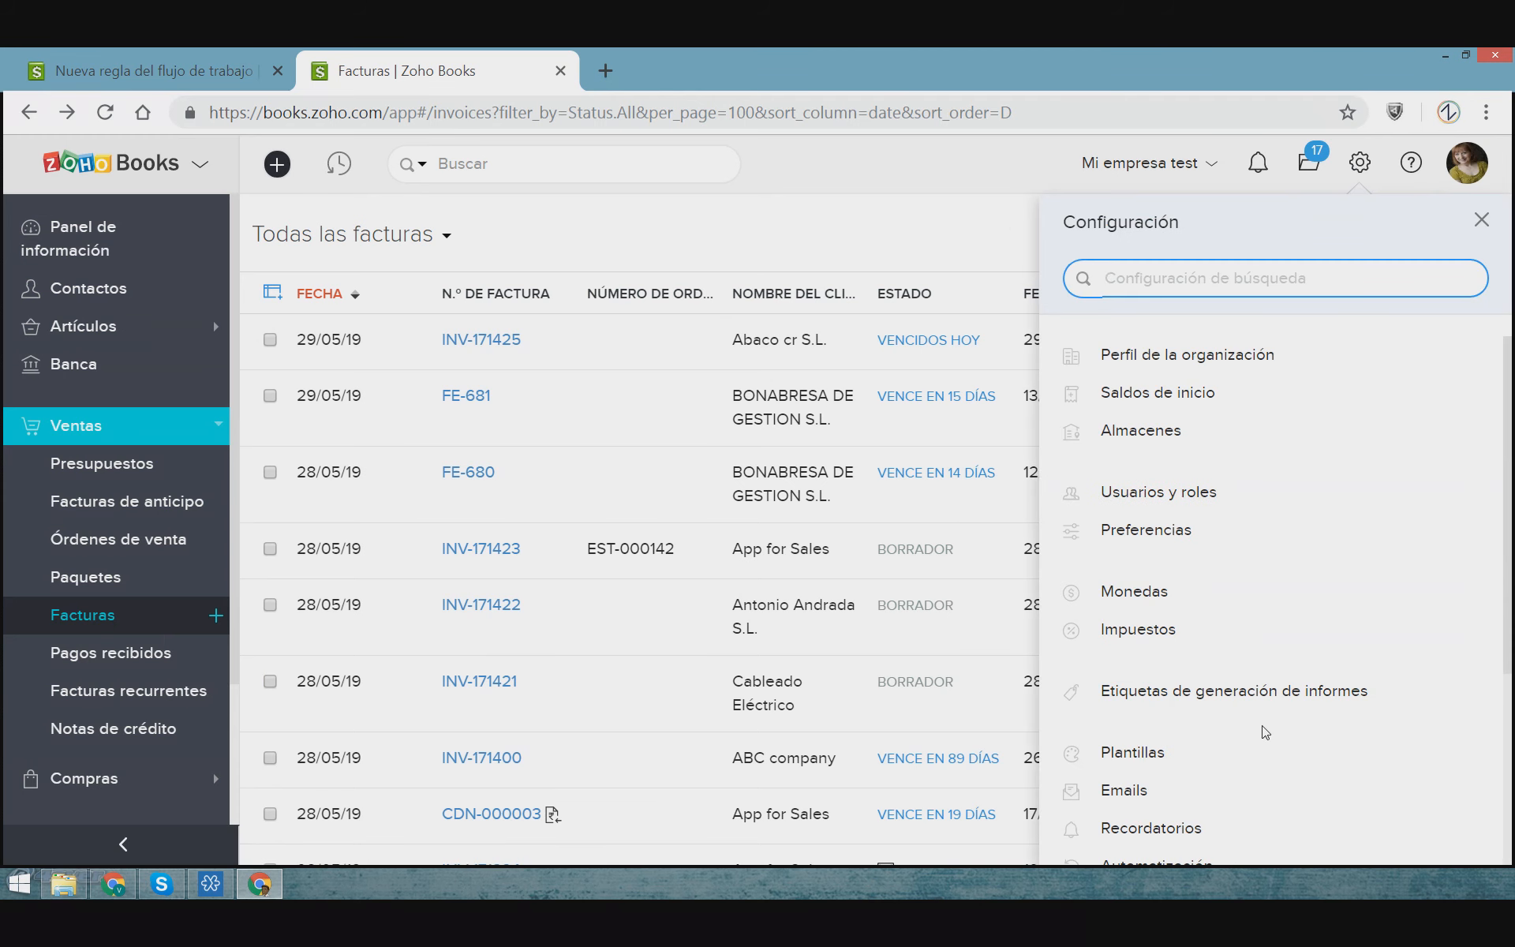
pyautogui.scroll(-4, 1215, 761)
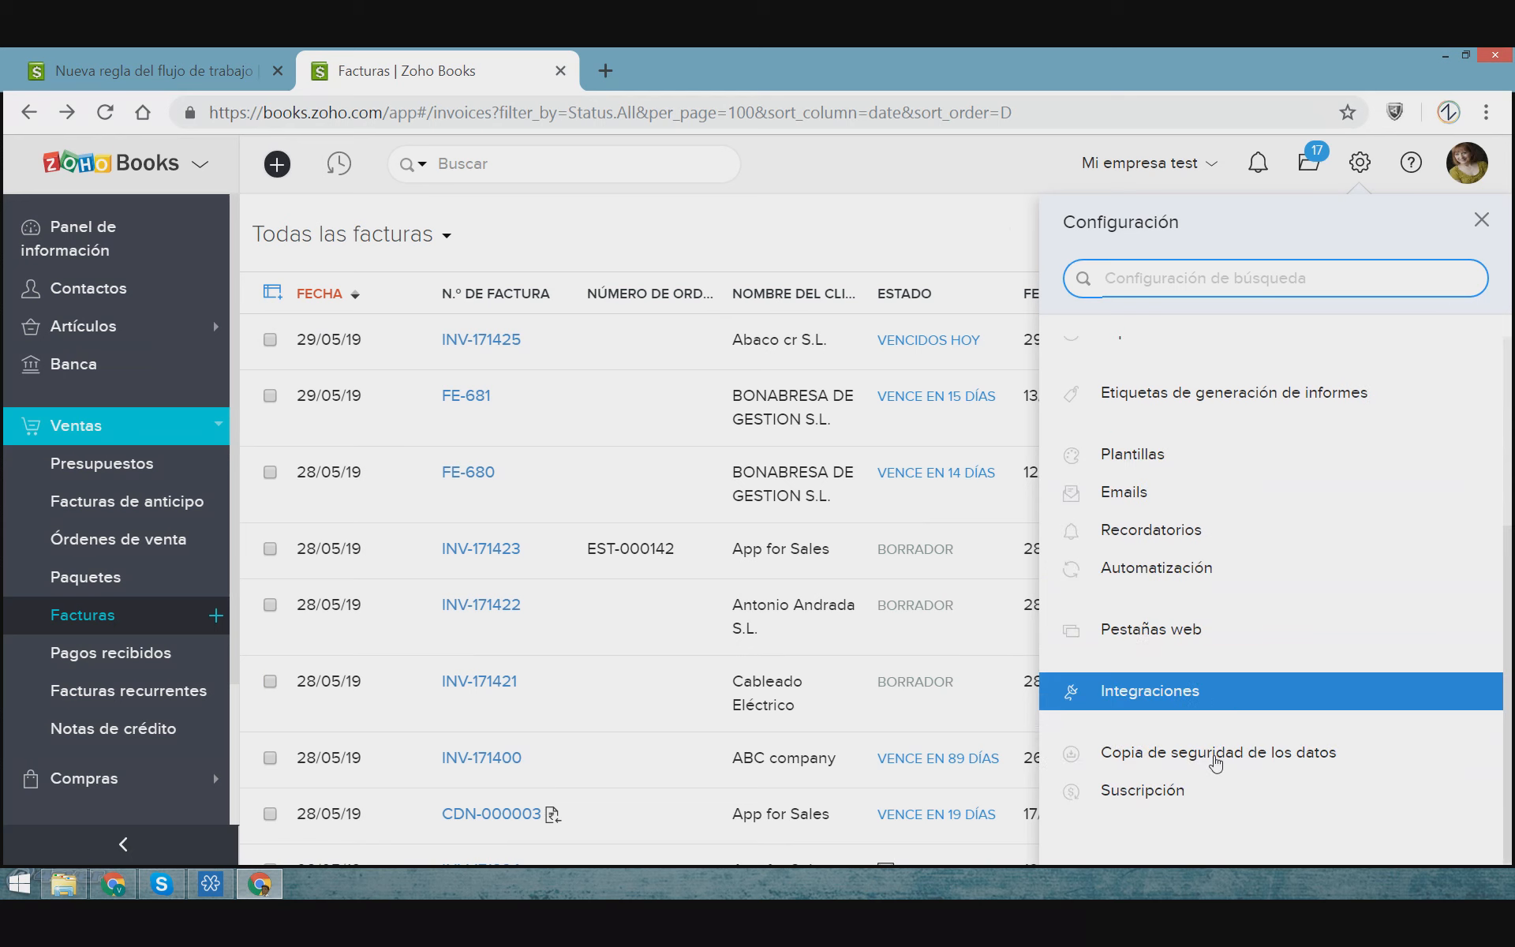
pyautogui.scroll(3, 1218, 753)
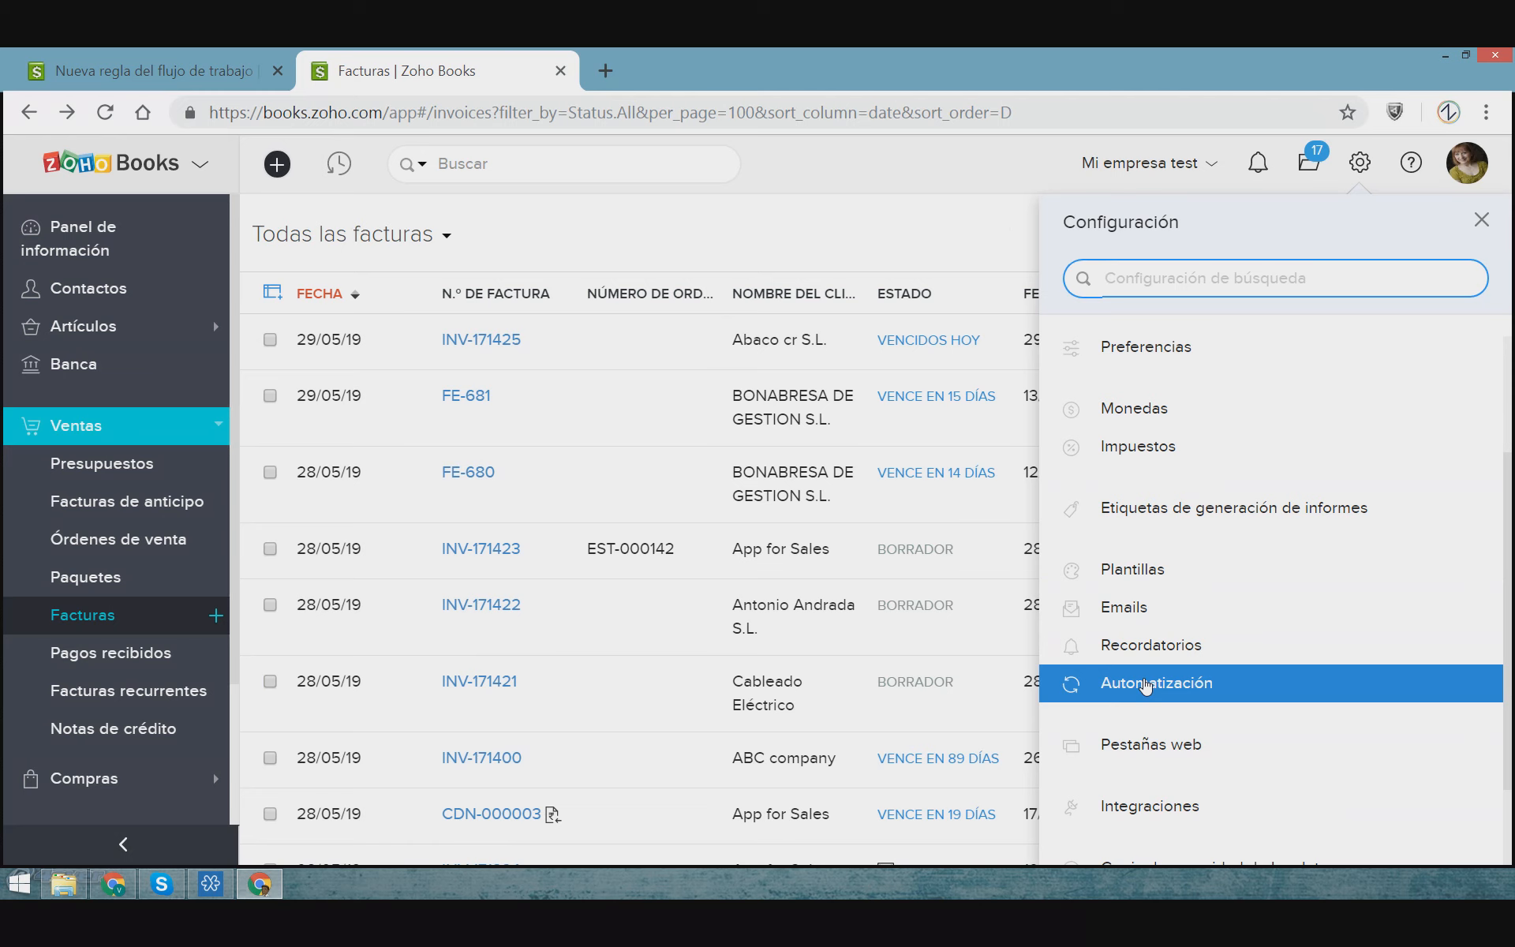
pyautogui.click(1146, 685)
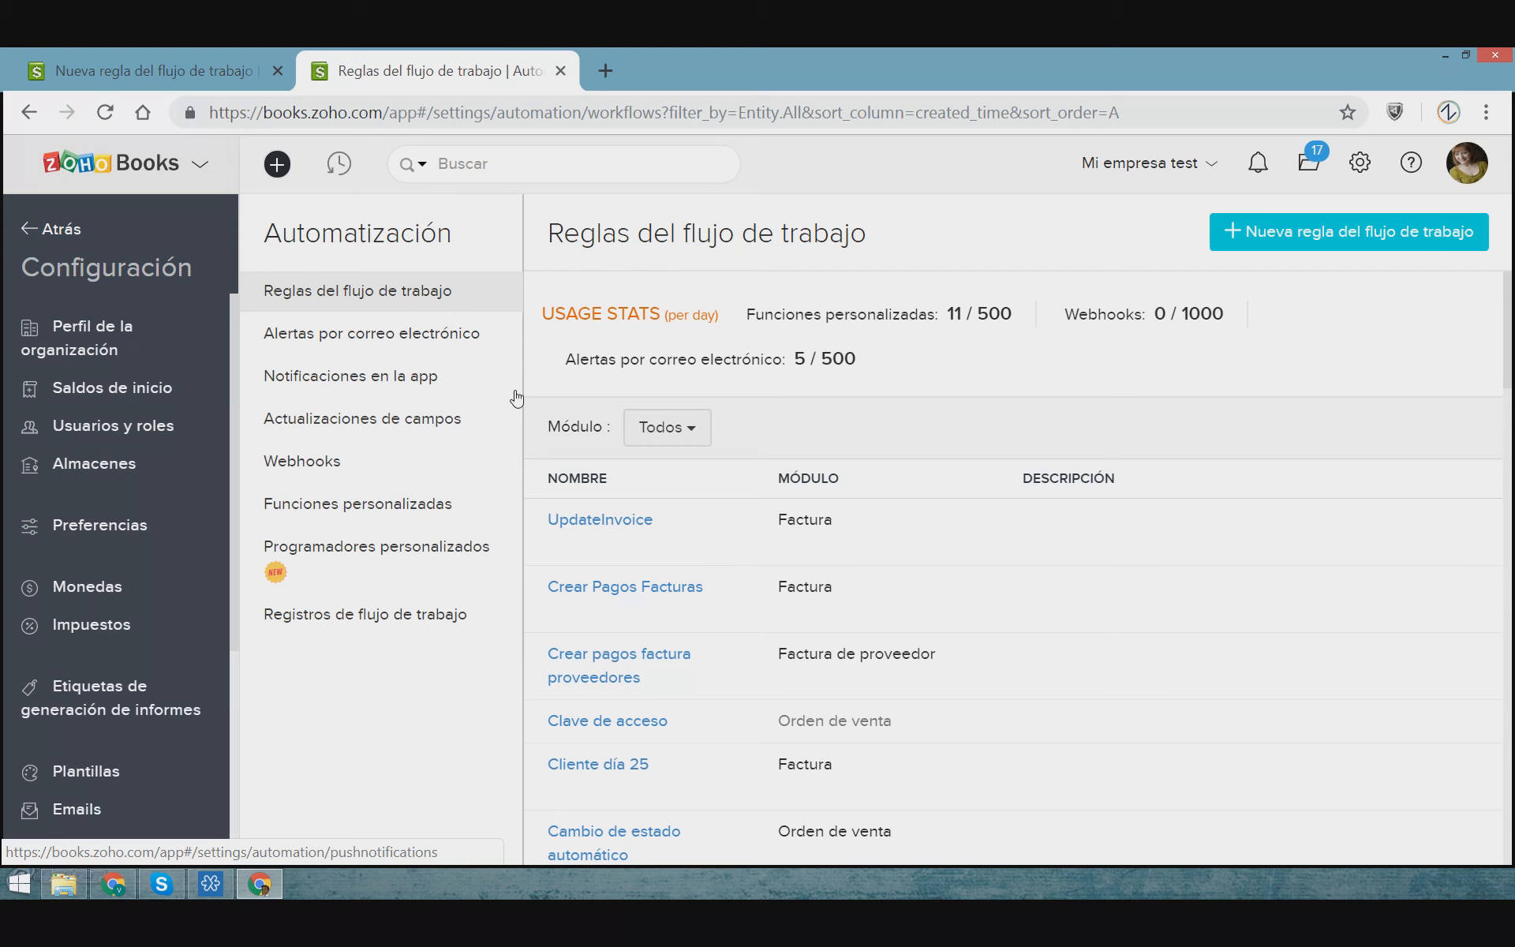
pyautogui.moveTo(1016, 557)
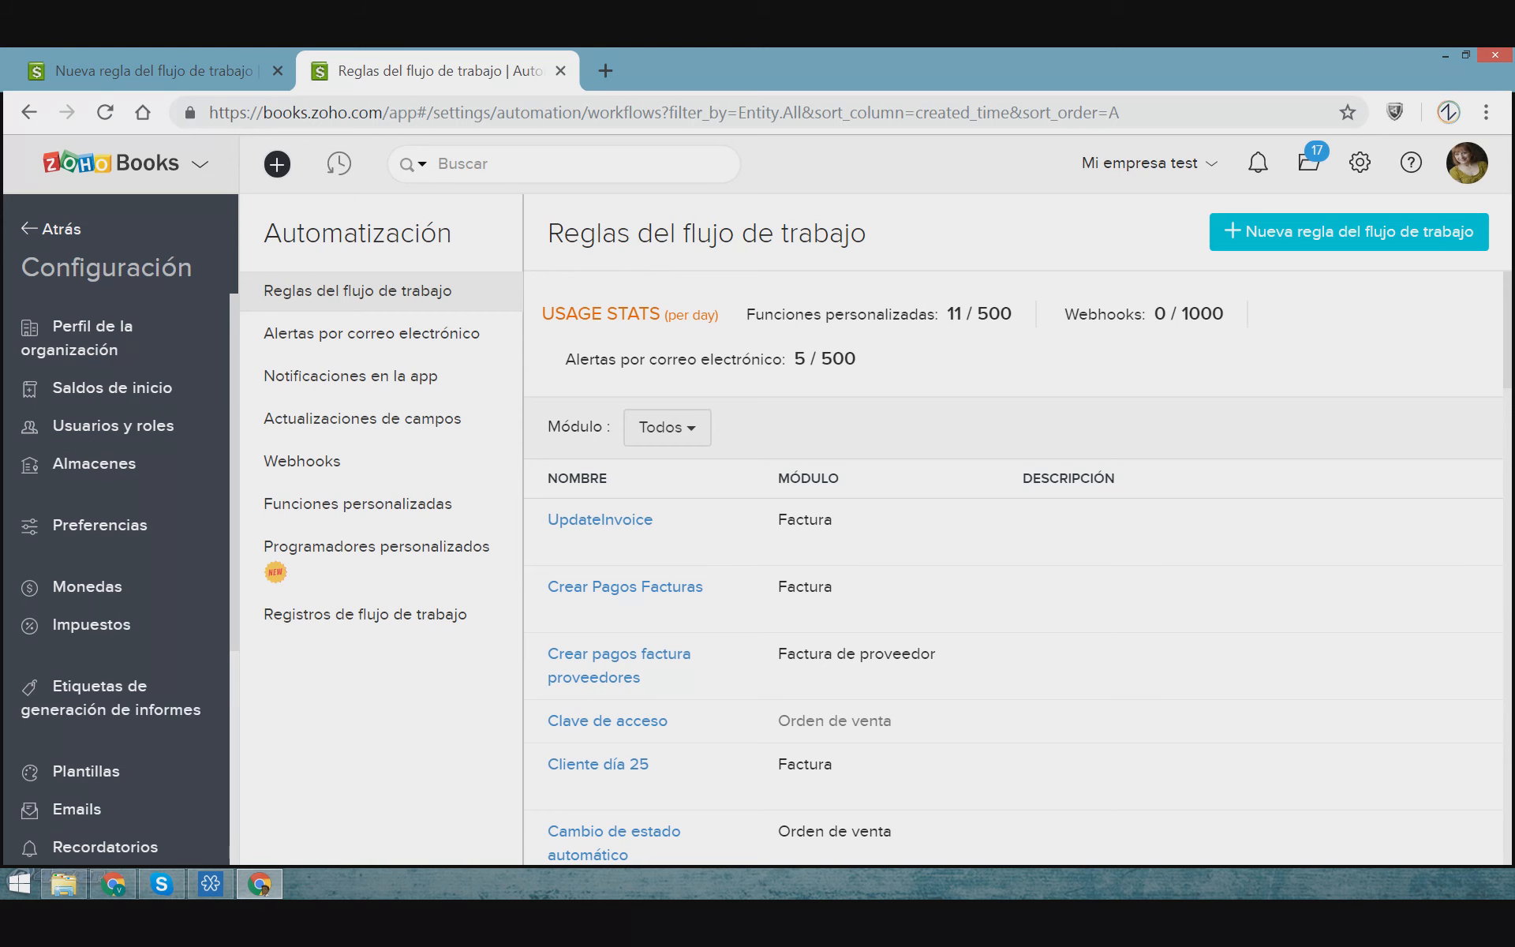